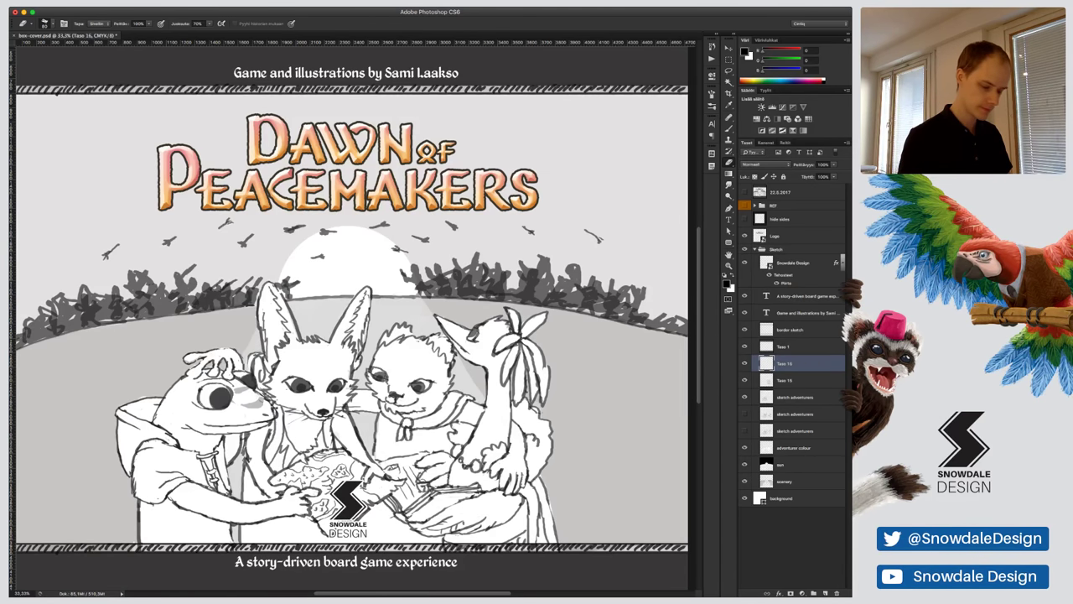
Add short black brush strokes to the gecko's head crest on the visible sketch adventurers layer
{"action": "left_click_drag", "start_coordinate": [333, 532], "coordinate": [425, 512]}
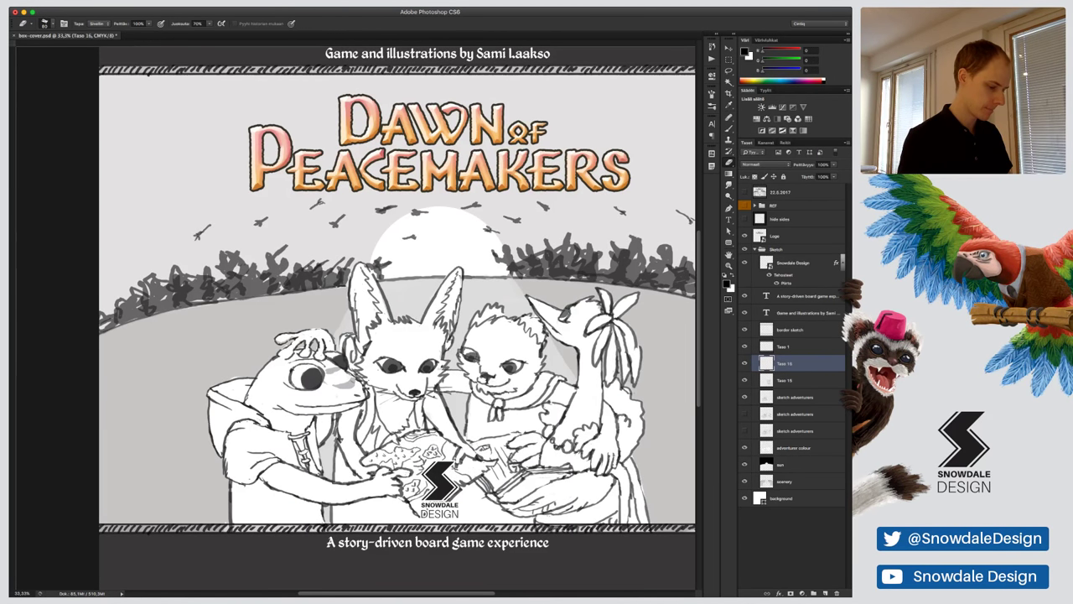
{"action": "key", "text": "super+r"}
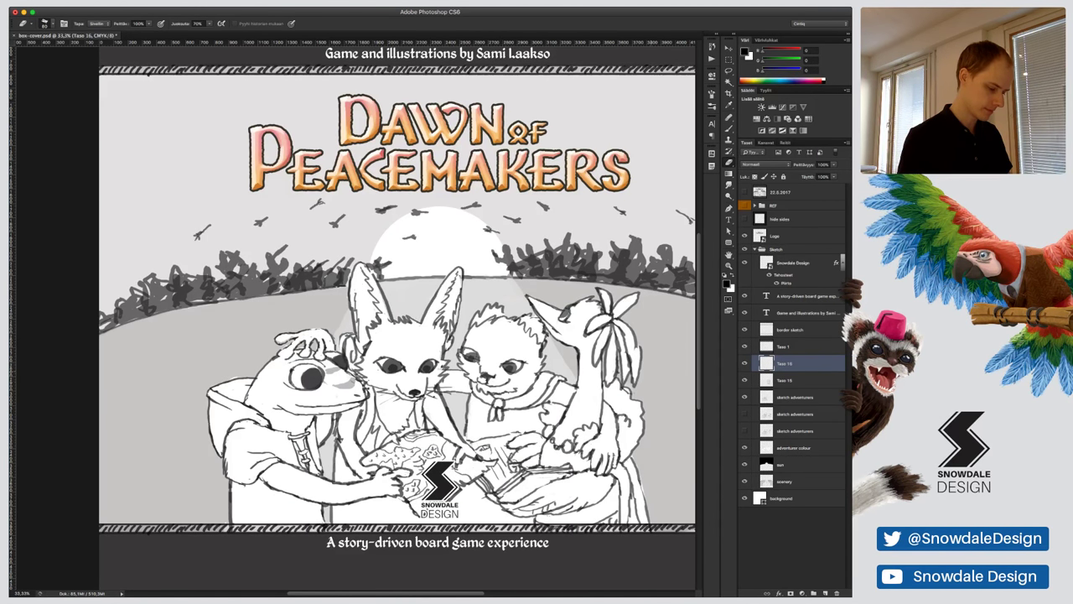
{"action": "scroll", "coordinate": [391, 315], "scroll_direction": "right", "scroll_amount": 2}
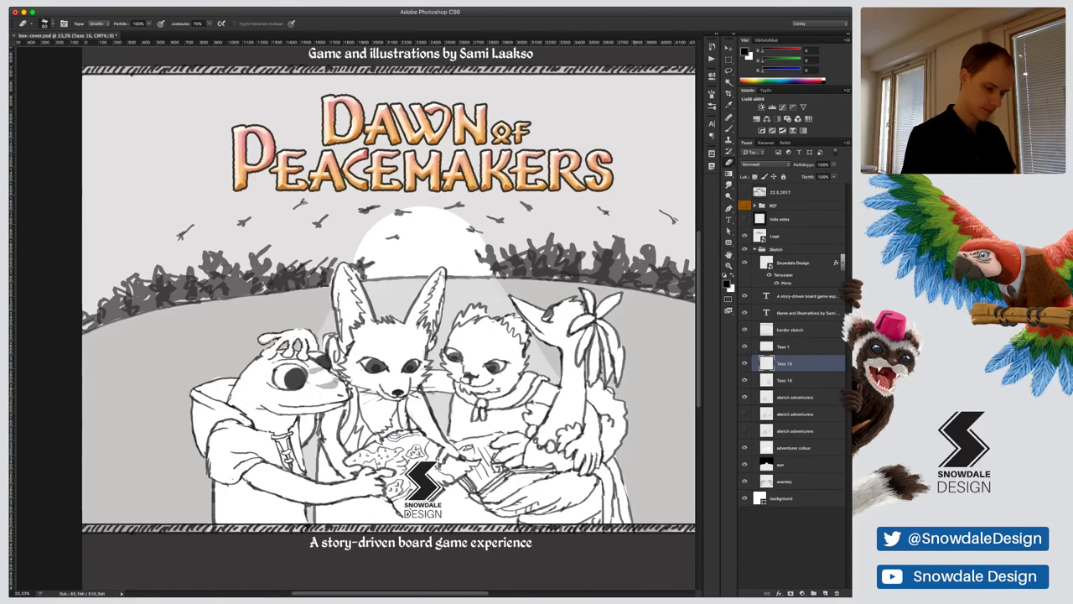
{"action": "scroll", "coordinate": [391, 315], "scroll_direction": "down", "scroll_amount": 1}
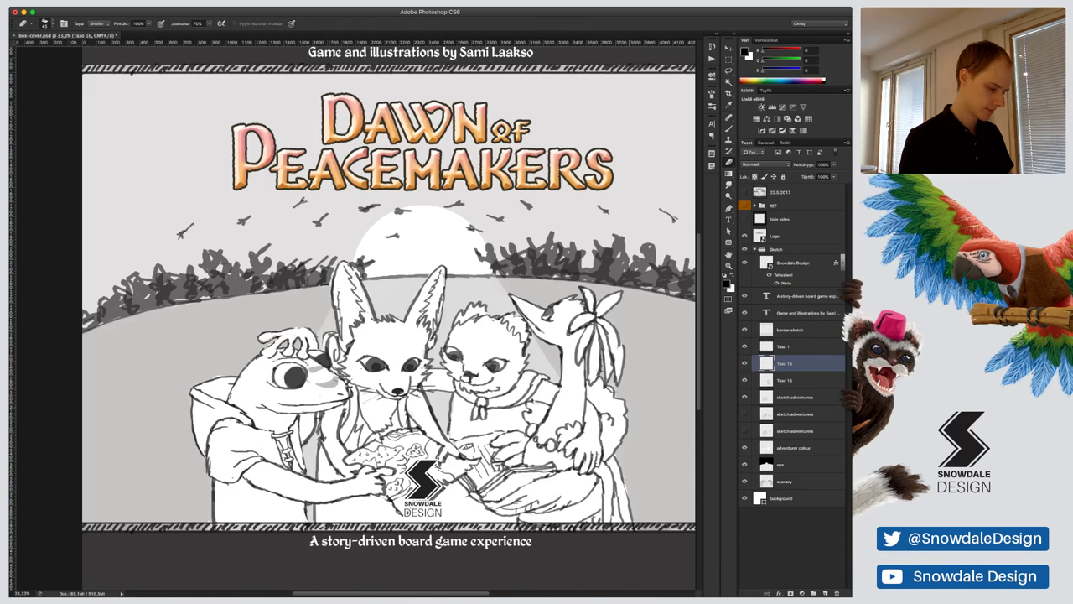
{"action": "key", "text": "super+plus"}
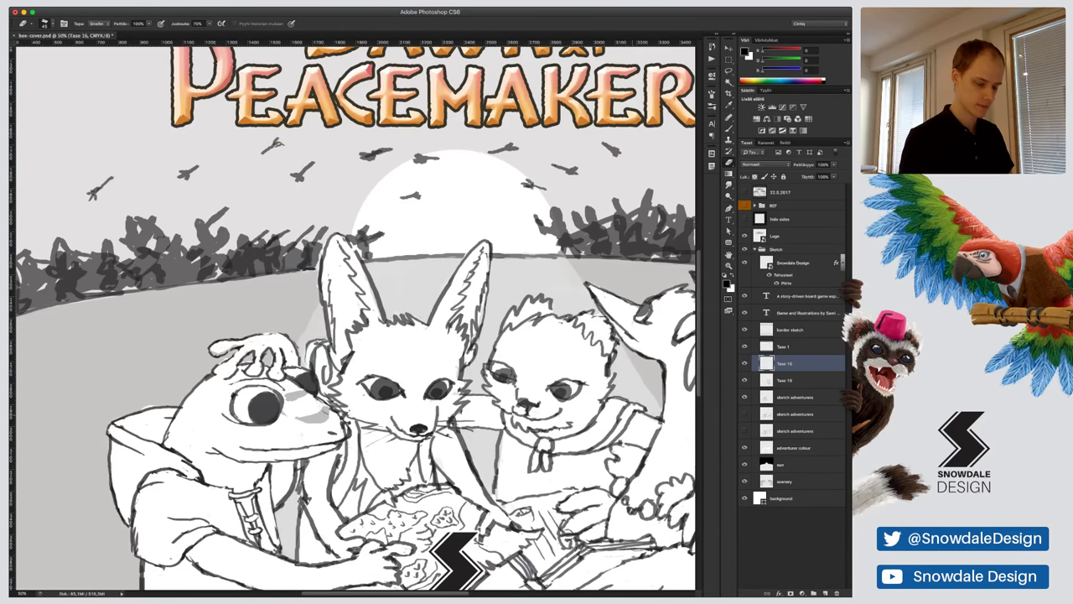
{"action": "key", "text": "b"}
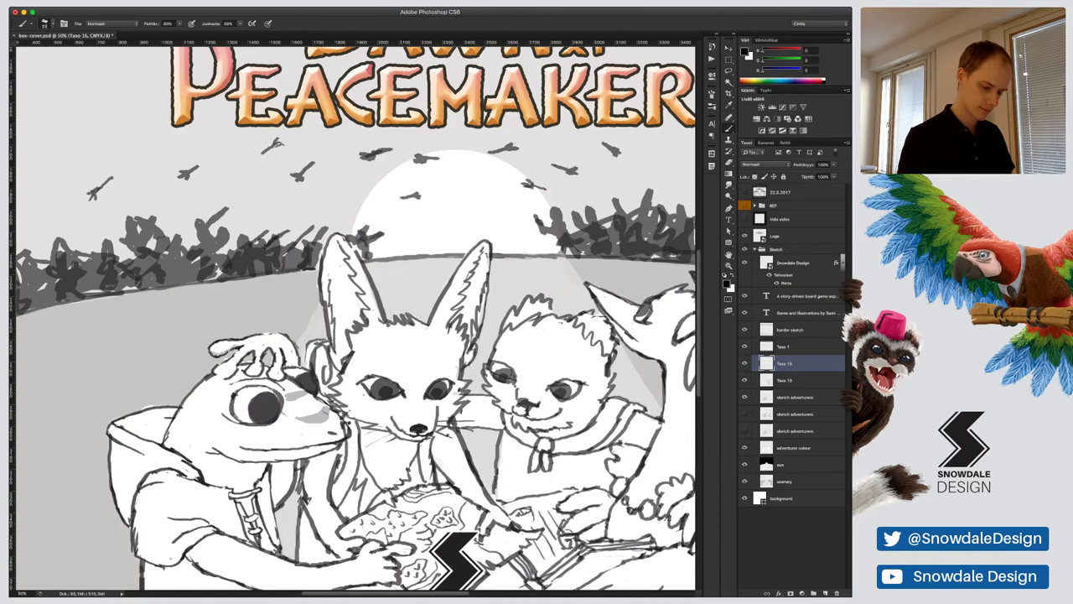
{"action": "left_click", "coordinate": [795, 397]}
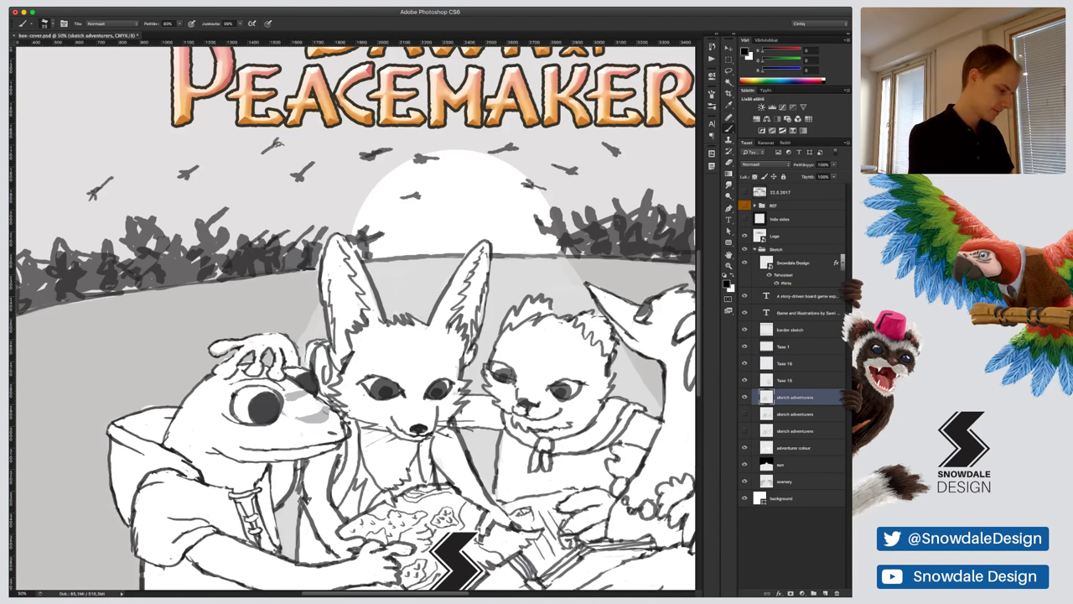
{"action": "key", "text": "x"}
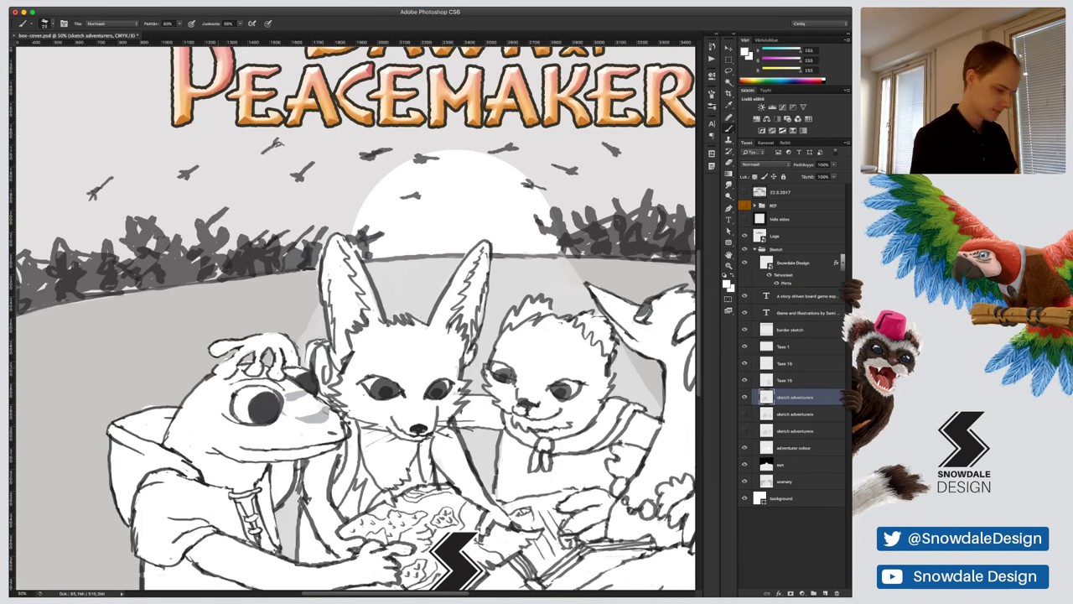
{"action": "key", "text": "x"}
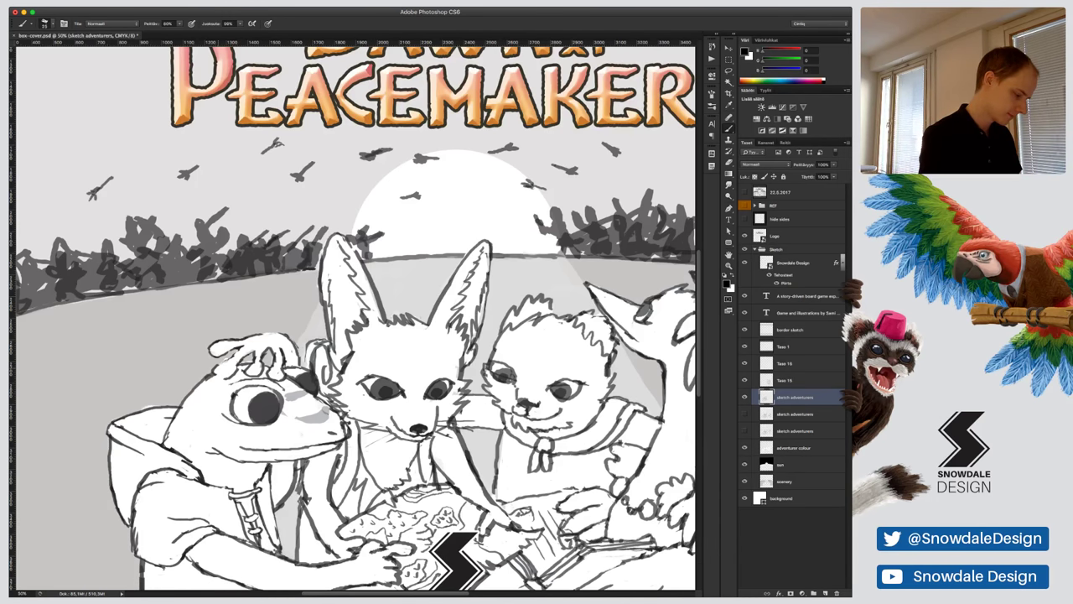
{"action": "left_click_drag", "start_coordinate": [230, 360], "coordinate": [213, 378]}
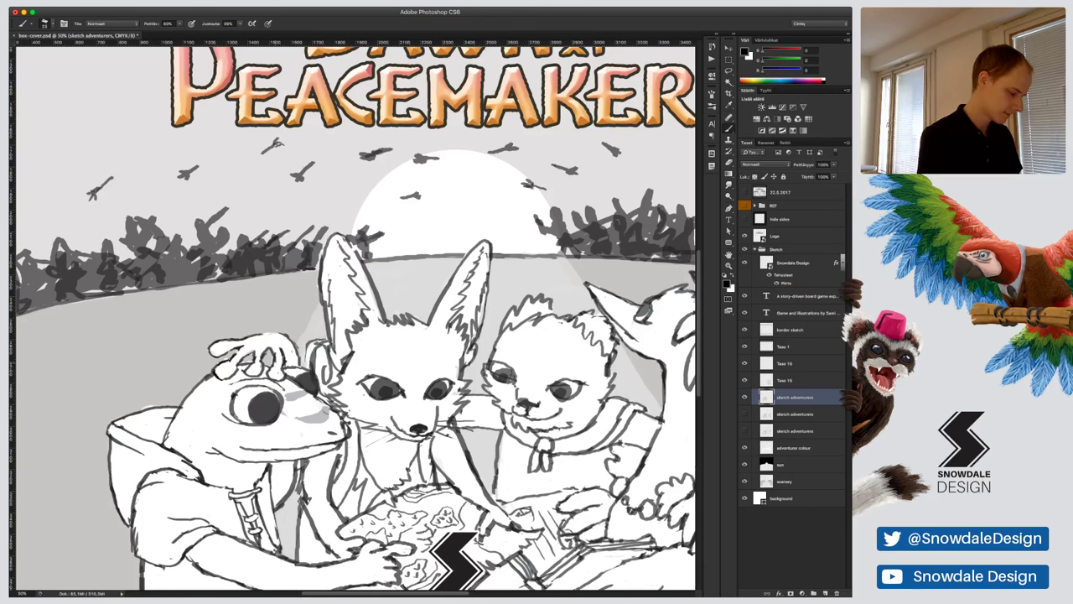
Set the brush opacity to 70% and create a new layer directly beneath the visible sketch adventurers line art
{"action": "key", "text": "7"}
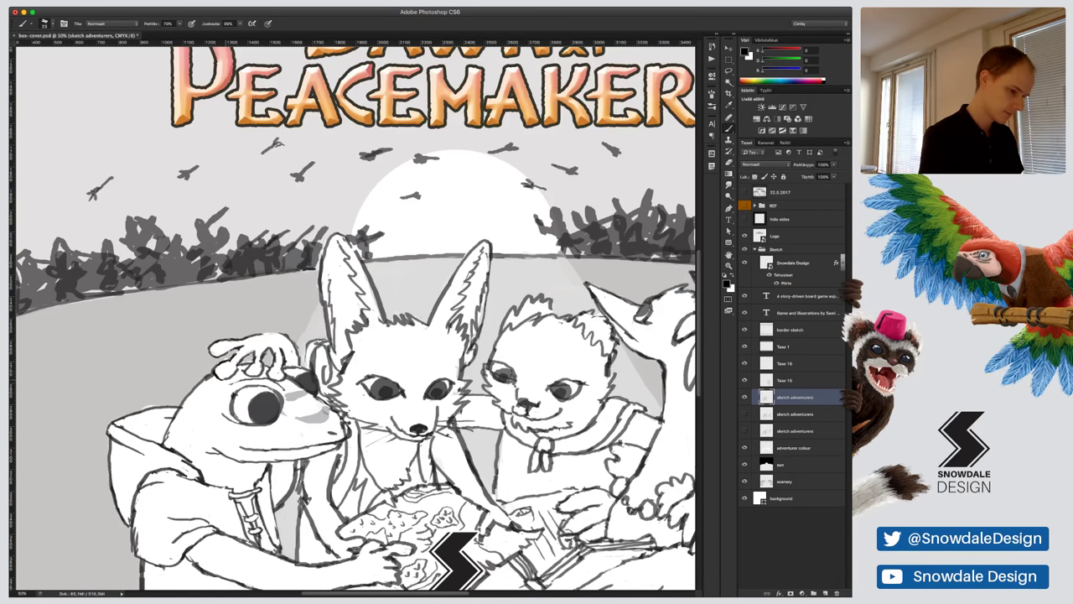
{"action": "key", "text": "x"}
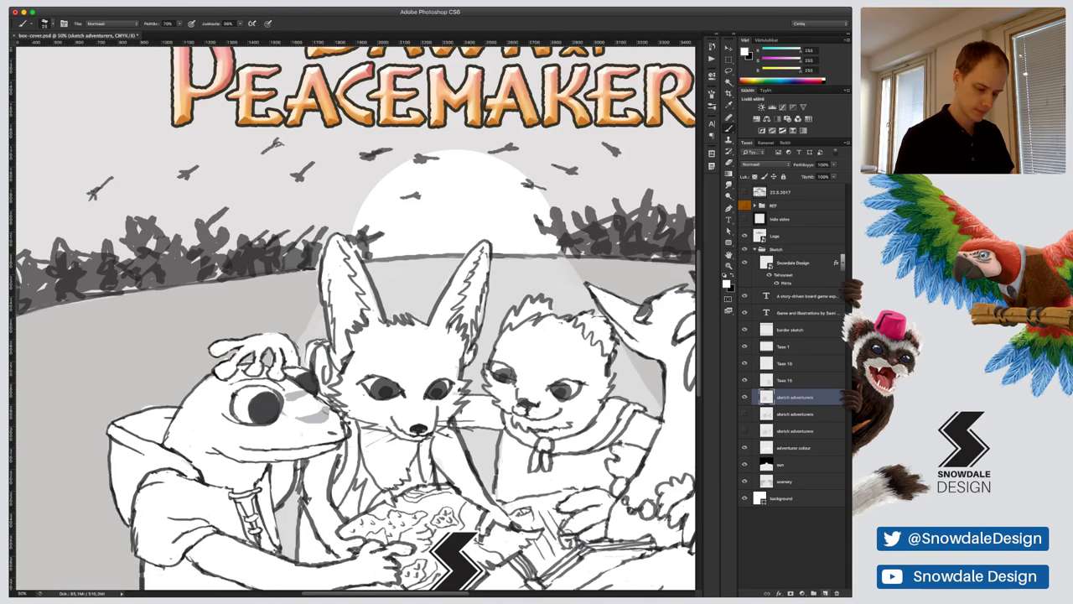
{"action": "left_click", "coordinate": [825, 593]}
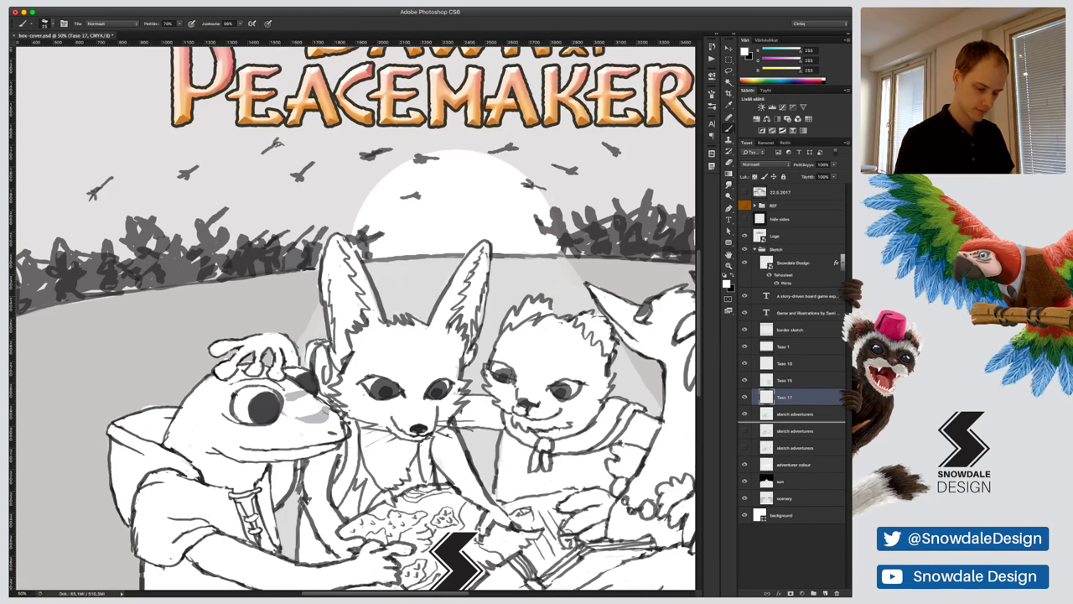
{"action": "key", "text": "super+bracketleft"}
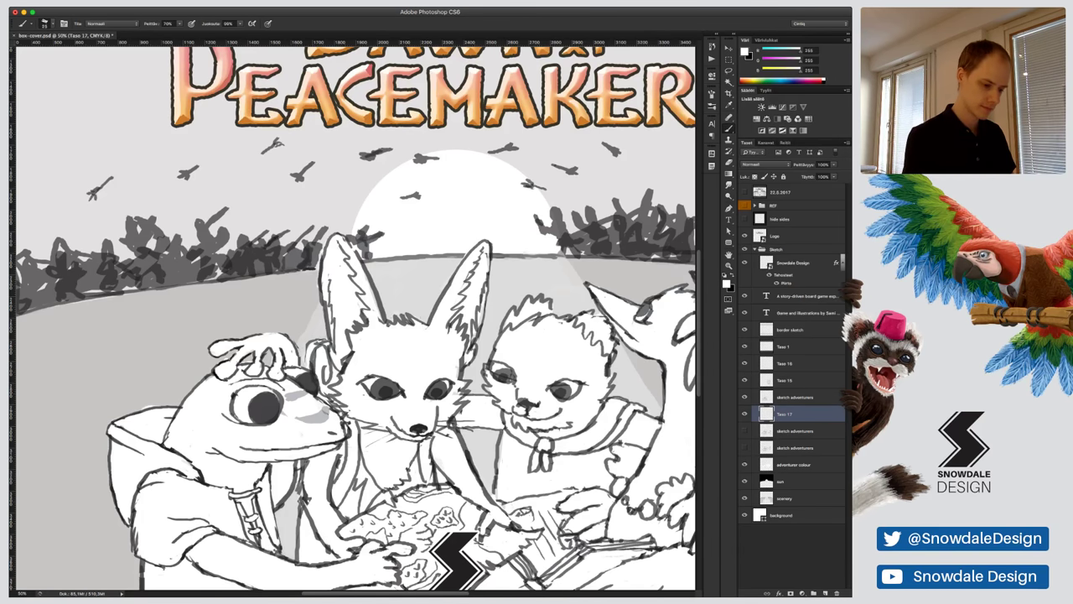
Show the REF group and paint base colour on the fox's ears with tan sampled from the fennec fox photo
{"action": "left_click", "coordinate": [745, 205]}
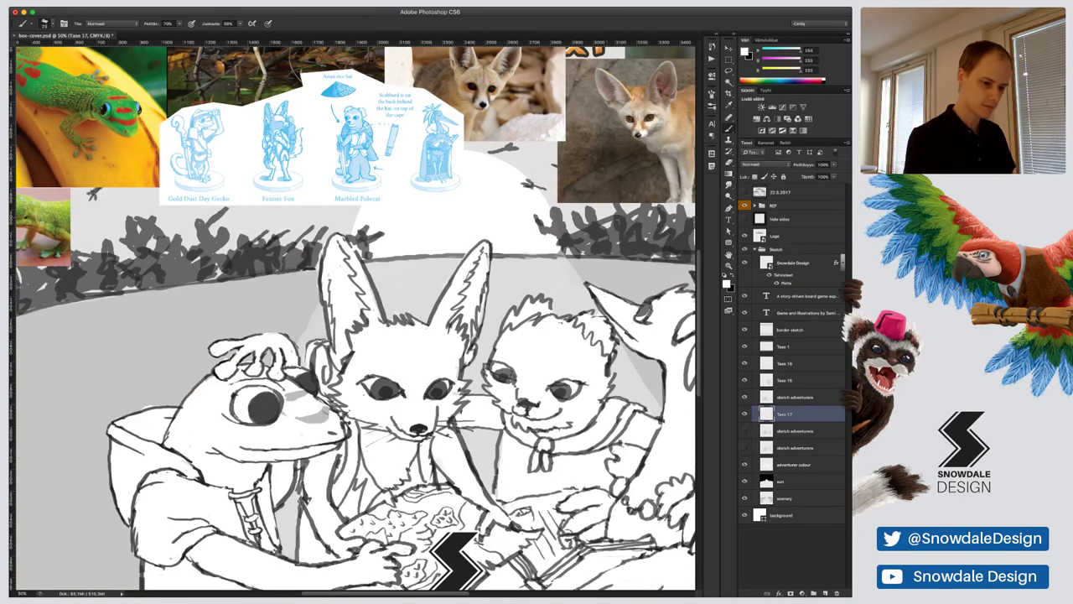
{"action": "left_click", "coordinate": [661, 114], "text": "alt"}
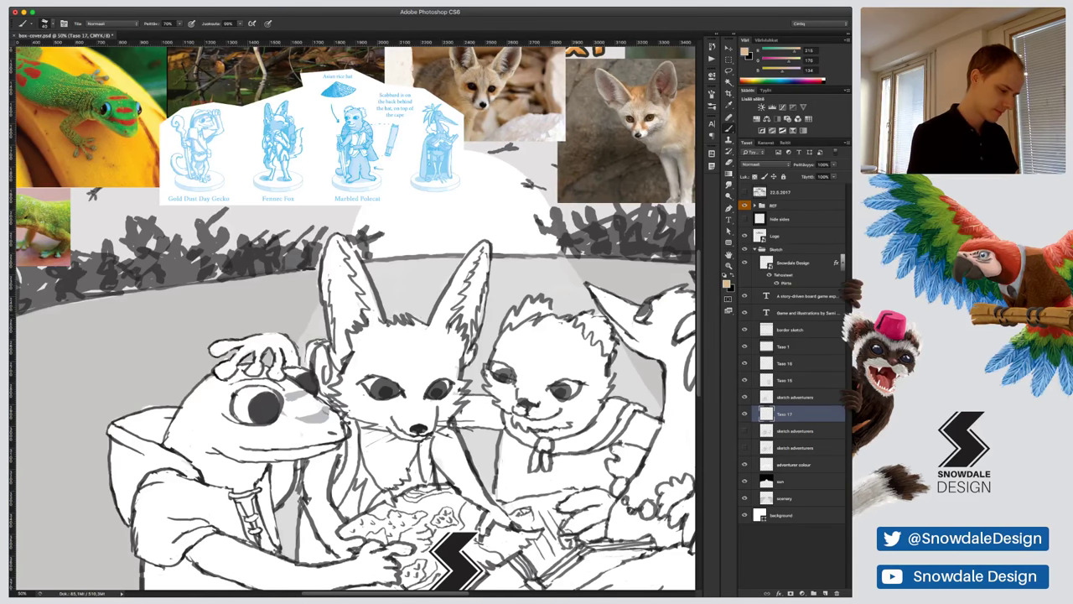
{"action": "left_click_drag", "start_coordinate": [452, 291], "coordinate": [439, 324]}
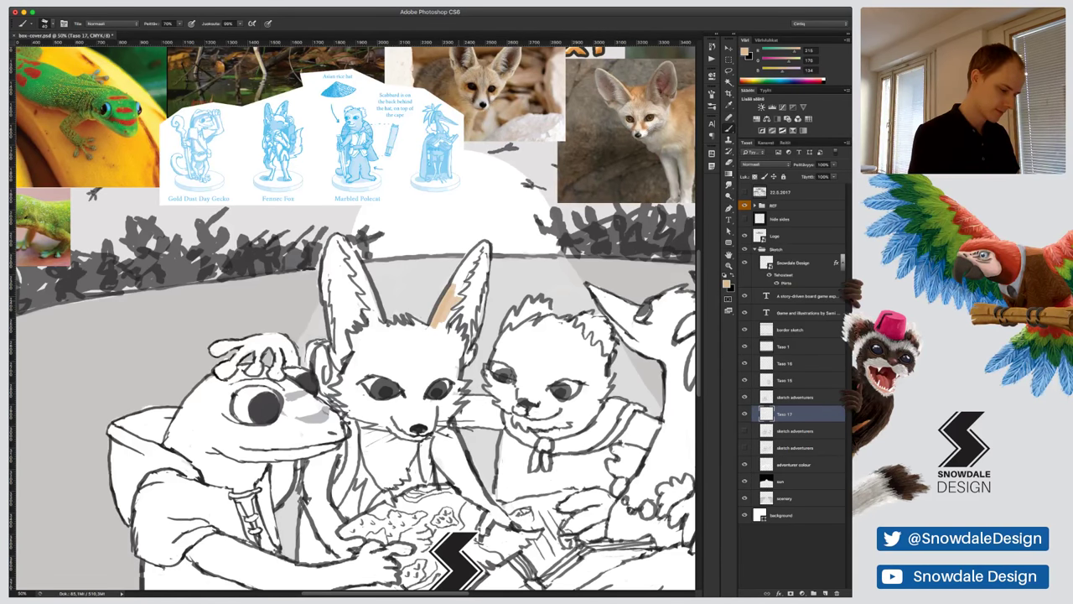
{"action": "left_click_drag", "start_coordinate": [463, 280], "coordinate": [452, 301]}
{"action": "left_click_drag", "start_coordinate": [467, 260], "coordinate": [453, 283]}
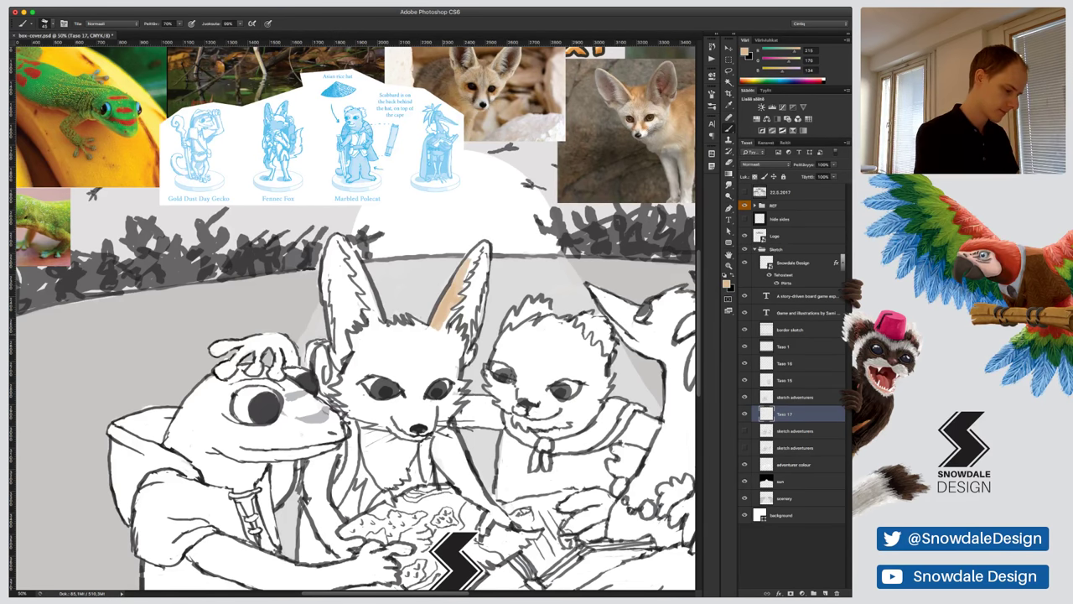
{"action": "mouse_move", "coordinate": [349, 305]}
{"action": "left_mouse_down"}
{"action": "mouse_move", "coordinate": [336, 369]}
{"action": "mouse_move", "coordinate": [339, 344]}
{"action": "left_mouse_up"}
{"action": "left_click_drag", "start_coordinate": [369, 268], "coordinate": [332, 336]}
{"action": "left_click_drag", "start_coordinate": [327, 261], "coordinate": [336, 310]}
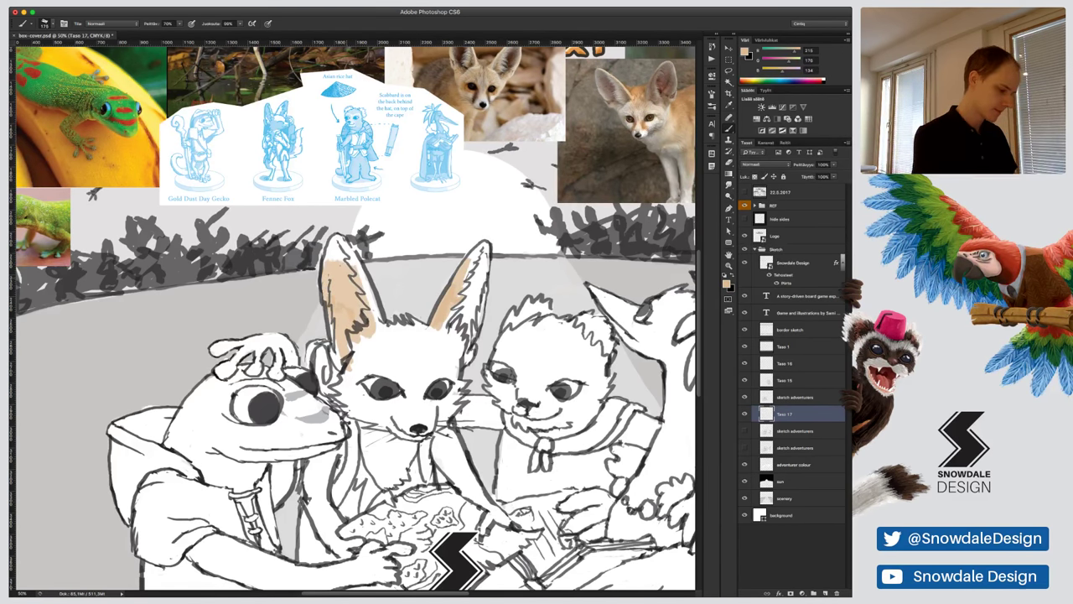
Fill the rest of the fox's left-hand ear, forehead and face with the tan base colour using a larger brush
{"action": "mouse_move", "coordinate": [329, 238]}
{"action": "left_mouse_down"}
{"action": "mouse_move", "coordinate": [383, 331]}
{"action": "mouse_move", "coordinate": [343, 361]}
{"action": "left_mouse_up"}
{"action": "mouse_move", "coordinate": [332, 273]}
{"action": "left_mouse_down"}
{"action": "mouse_move", "coordinate": [359, 320]}
{"action": "mouse_move", "coordinate": [346, 275]}
{"action": "mouse_move", "coordinate": [377, 323]}
{"action": "mouse_move", "coordinate": [442, 327]}
{"action": "mouse_move", "coordinate": [429, 323]}
{"action": "mouse_move", "coordinate": [336, 389]}
{"action": "mouse_move", "coordinate": [349, 396]}
{"action": "left_mouse_up"}
{"action": "mouse_move", "coordinate": [365, 359]}
{"action": "left_mouse_down"}
{"action": "mouse_move", "coordinate": [347, 399]}
{"action": "mouse_move", "coordinate": [379, 422]}
{"action": "left_mouse_up"}
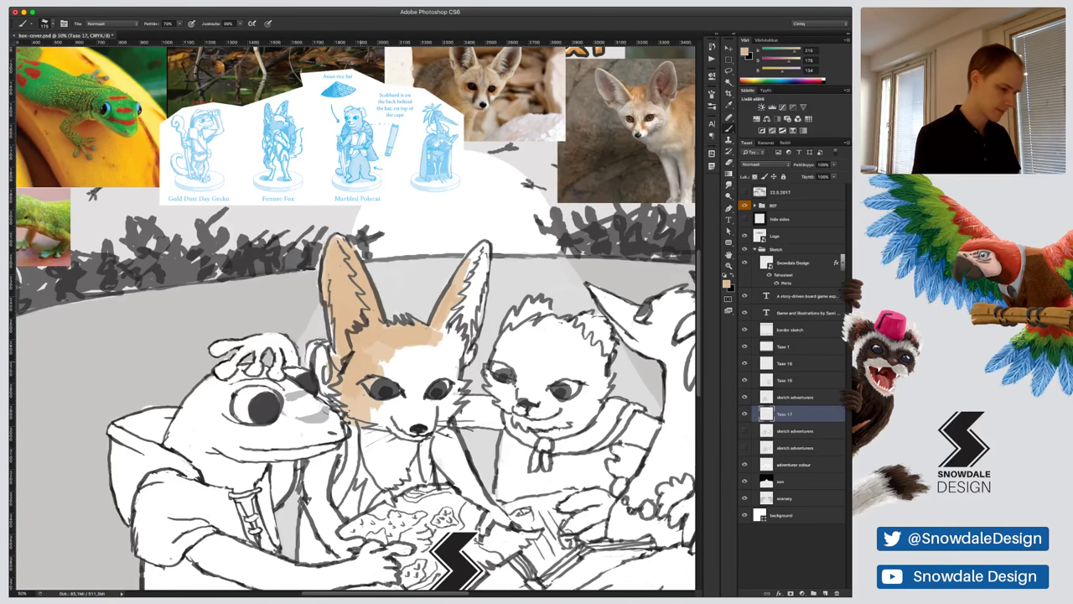
{"action": "mouse_move", "coordinate": [415, 349]}
{"action": "left_mouse_down"}
{"action": "mouse_move", "coordinate": [374, 426]}
{"action": "mouse_move", "coordinate": [444, 421]}
{"action": "left_mouse_up"}
{"action": "left_click_drag", "start_coordinate": [463, 346], "coordinate": [436, 424]}
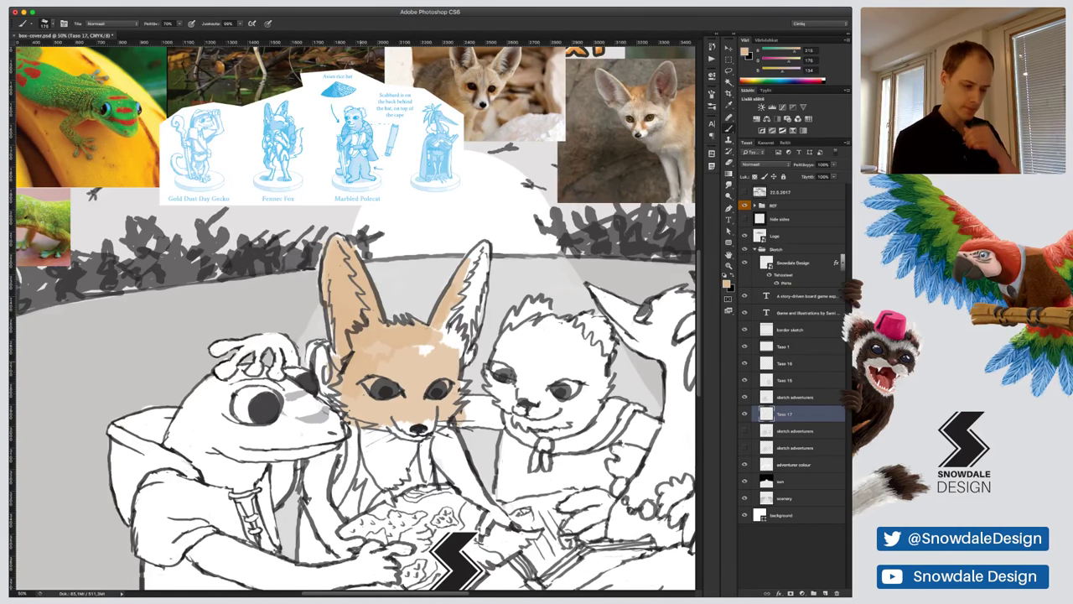
{"action": "left_click_drag", "start_coordinate": [428, 354], "coordinate": [460, 327]}
{"action": "left_click_drag", "start_coordinate": [370, 343], "coordinate": [394, 368]}
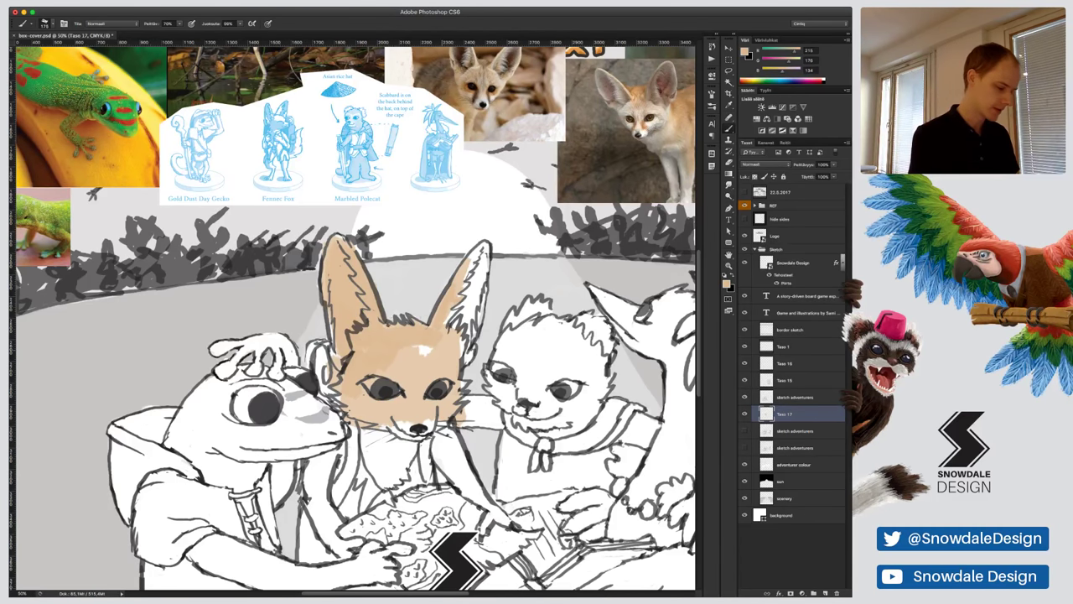
{"action": "mouse_move", "coordinate": [425, 353]}
{"action": "left_mouse_down"}
{"action": "mouse_move", "coordinate": [388, 371]}
{"action": "mouse_move", "coordinate": [440, 344]}
{"action": "mouse_move", "coordinate": [449, 369]}
{"action": "mouse_move", "coordinate": [461, 329]}
{"action": "mouse_move", "coordinate": [453, 387]}
{"action": "mouse_move", "coordinate": [360, 419]}
{"action": "mouse_move", "coordinate": [403, 419]}
{"action": "left_mouse_up"}
Lighten the fox's forehead, cheeks and muzzle with the pale fur colour sampled from the fennec fox photo
{"action": "left_click", "coordinate": [665, 139], "text": "alt"}
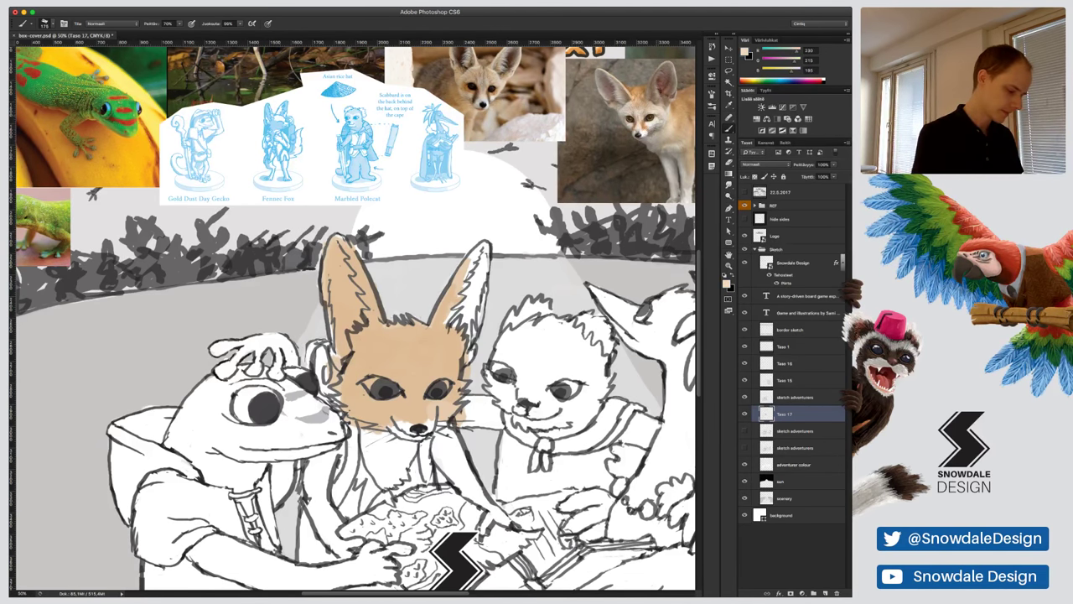
{"action": "mouse_move", "coordinate": [424, 370]}
{"action": "left_mouse_down"}
{"action": "mouse_move", "coordinate": [384, 421]}
{"action": "mouse_move", "coordinate": [352, 416]}
{"action": "left_mouse_up"}
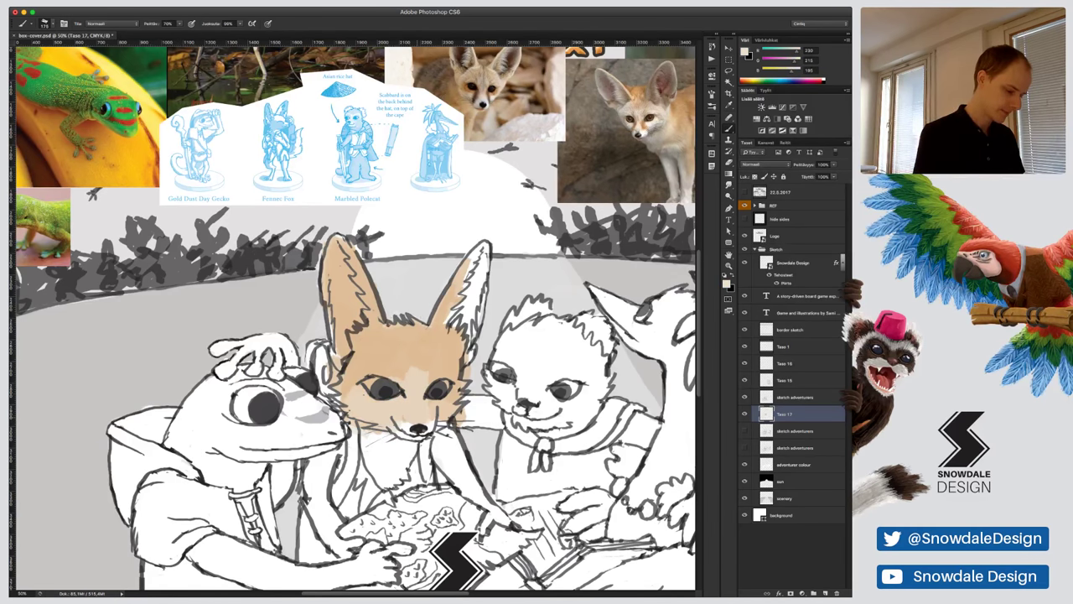
{"action": "mouse_move", "coordinate": [383, 376]}
{"action": "left_mouse_down"}
{"action": "mouse_move", "coordinate": [348, 387]}
{"action": "mouse_move", "coordinate": [416, 358]}
{"action": "mouse_move", "coordinate": [384, 339]}
{"action": "mouse_move", "coordinate": [413, 341]}
{"action": "mouse_move", "coordinate": [439, 379]}
{"action": "mouse_move", "coordinate": [437, 415]}
{"action": "mouse_move", "coordinate": [408, 441]}
{"action": "left_mouse_up"}
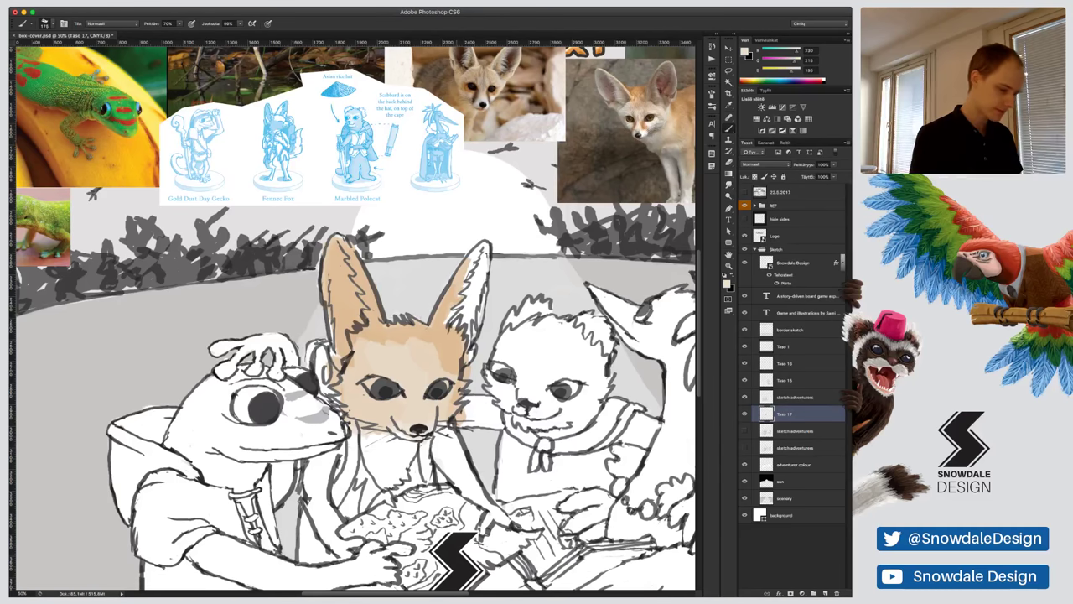
Resample the tan from the fox's forehead and fill the white gaps in its right-hand ear with a smaller brush
{"action": "key", "text": "super+minus"}
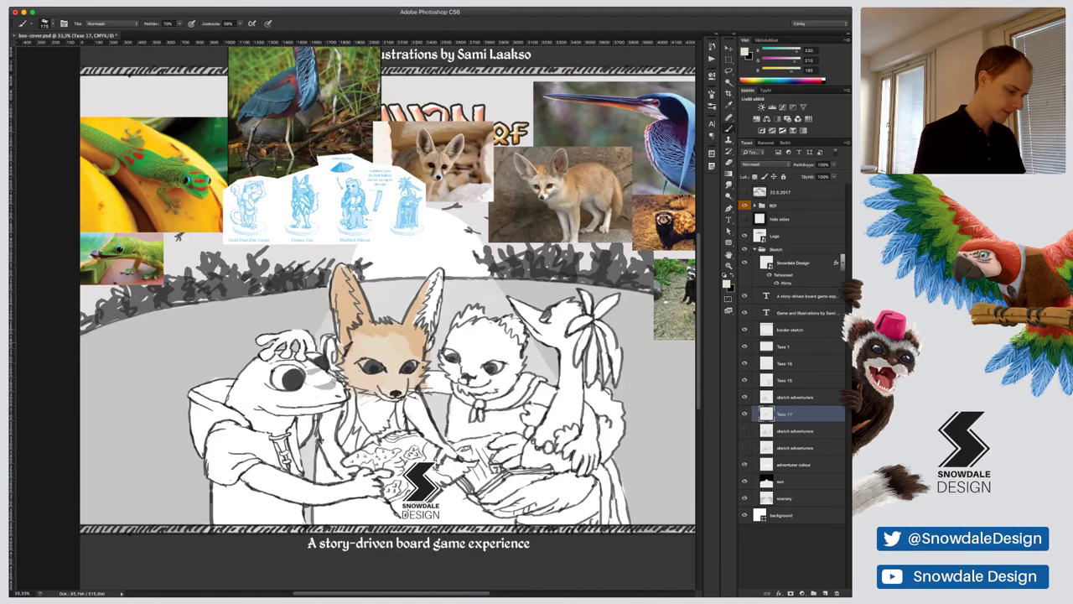
{"action": "left_click", "coordinate": [406, 337], "text": "alt"}
{"action": "key", "text": "bracketleft"}
{"action": "key", "text": "bracketleft"}
{"action": "key", "text": "bracketleft"}
{"action": "key", "text": "bracketleft"}
{"action": "key", "text": "bracketleft"}
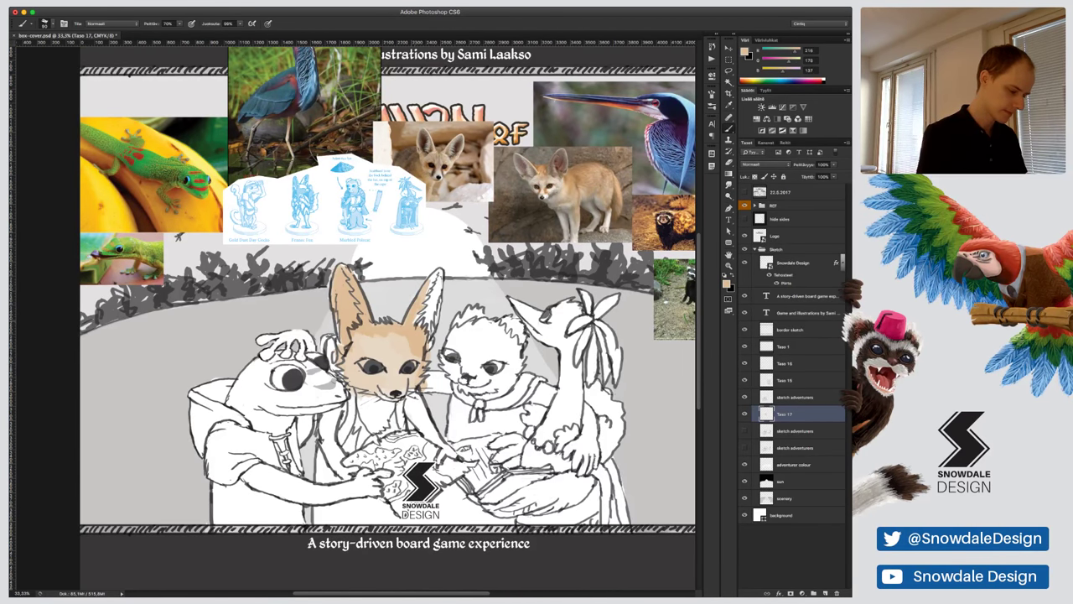
{"action": "left_click_drag", "start_coordinate": [415, 322], "coordinate": [418, 314]}
{"action": "left_click_drag", "start_coordinate": [434, 275], "coordinate": [424, 342]}
{"action": "left_click_drag", "start_coordinate": [439, 278], "coordinate": [433, 298]}
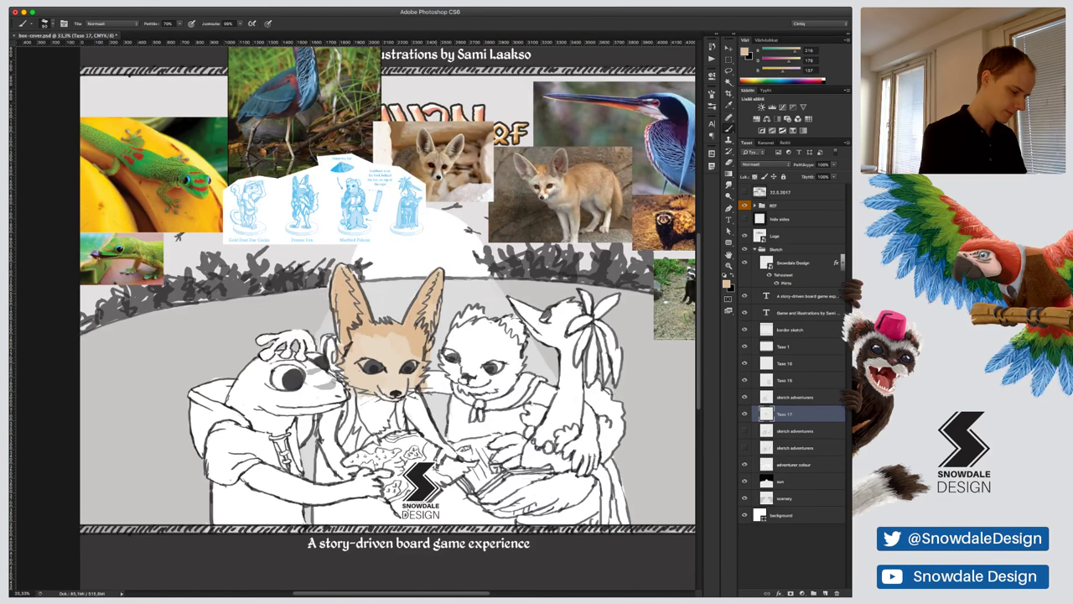
{"action": "left_click_drag", "start_coordinate": [337, 319], "coordinate": [351, 372]}
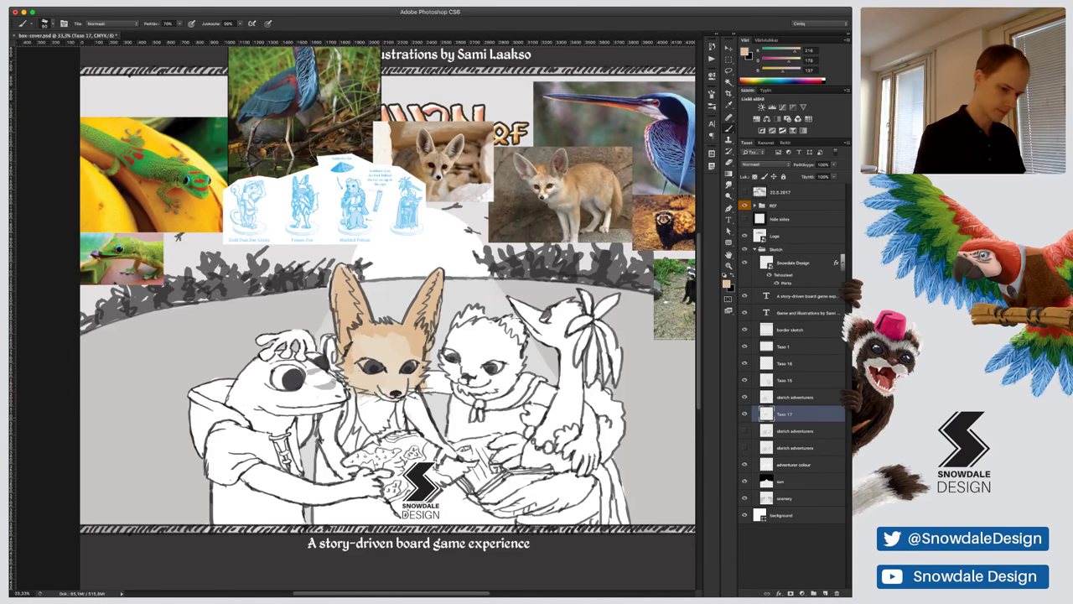
Paint the fox's chest, arms and lower body with the tan base colour at 100% brush opacity
{"action": "left_click_drag", "start_coordinate": [335, 488], "coordinate": [330, 526]}
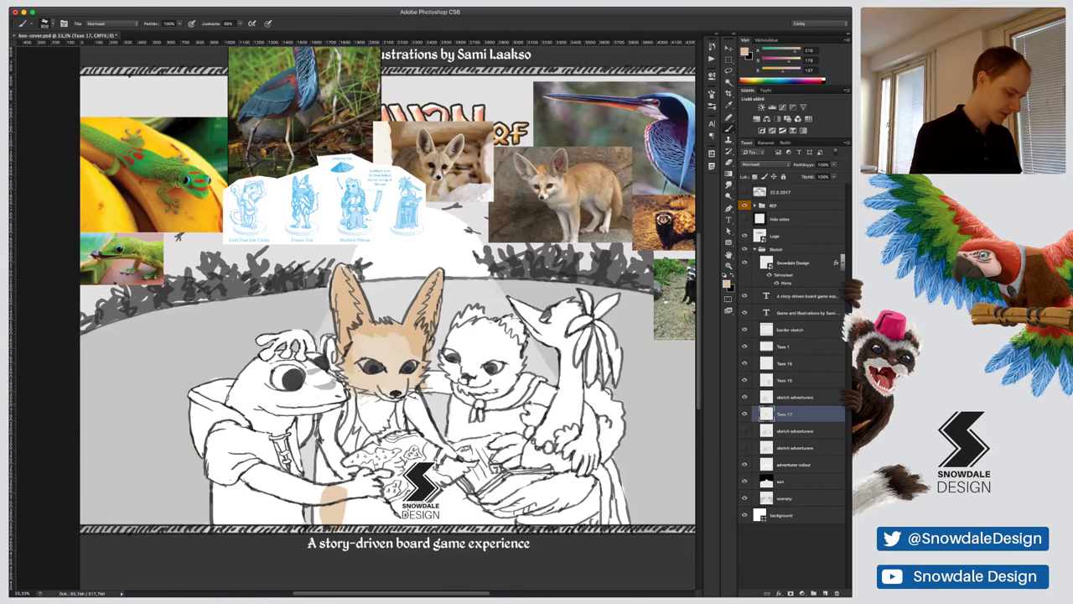
{"action": "mouse_move", "coordinate": [355, 407]}
{"action": "left_mouse_down"}
{"action": "mouse_move", "coordinate": [342, 485]}
{"action": "mouse_move", "coordinate": [360, 451]}
{"action": "mouse_move", "coordinate": [362, 492]}
{"action": "mouse_move", "coordinate": [366, 441]}
{"action": "left_mouse_up"}
{"action": "left_click_drag", "start_coordinate": [362, 498], "coordinate": [350, 504]}
{"action": "left_click_drag", "start_coordinate": [377, 399], "coordinate": [368, 508]}
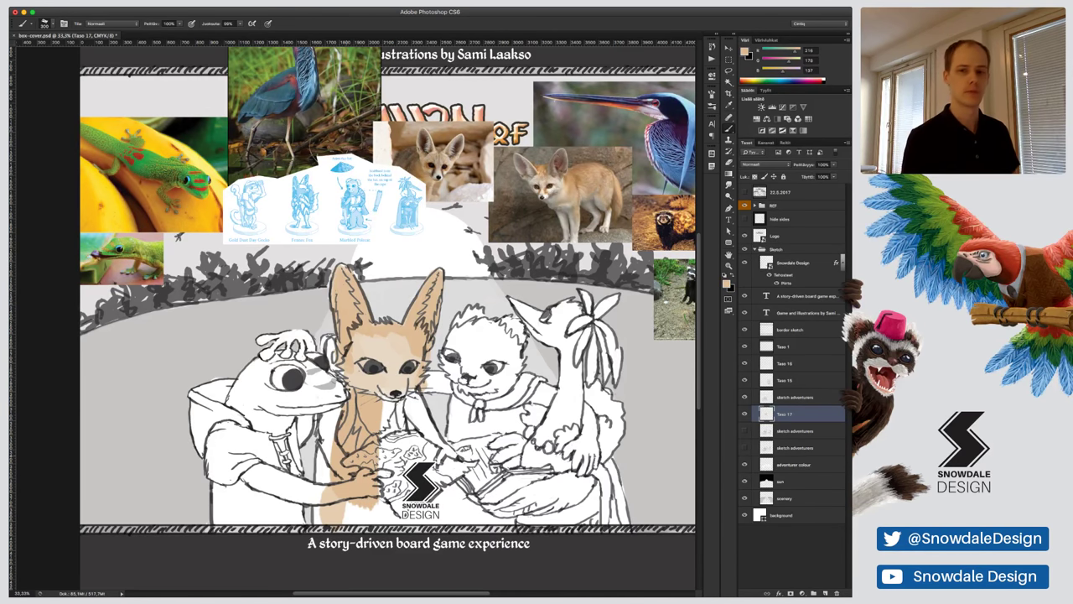
{"action": "left_click_drag", "start_coordinate": [382, 469], "coordinate": [352, 525]}
{"action": "mouse_move", "coordinate": [384, 424]}
{"action": "left_mouse_down"}
{"action": "mouse_move", "coordinate": [388, 512]}
{"action": "mouse_move", "coordinate": [389, 498]}
{"action": "left_mouse_up"}
{"action": "left_click_drag", "start_coordinate": [390, 461], "coordinate": [389, 482]}
{"action": "mouse_move", "coordinate": [386, 403]}
{"action": "left_mouse_down"}
{"action": "mouse_move", "coordinate": [392, 492]}
{"action": "mouse_move", "coordinate": [392, 409]}
{"action": "mouse_move", "coordinate": [399, 474]}
{"action": "mouse_move", "coordinate": [436, 434]}
{"action": "left_mouse_up"}
{"action": "mouse_move", "coordinate": [326, 407]}
{"action": "left_mouse_down"}
{"action": "mouse_move", "coordinate": [326, 462]}
{"action": "mouse_move", "coordinate": [340, 411]}
{"action": "left_mouse_up"}
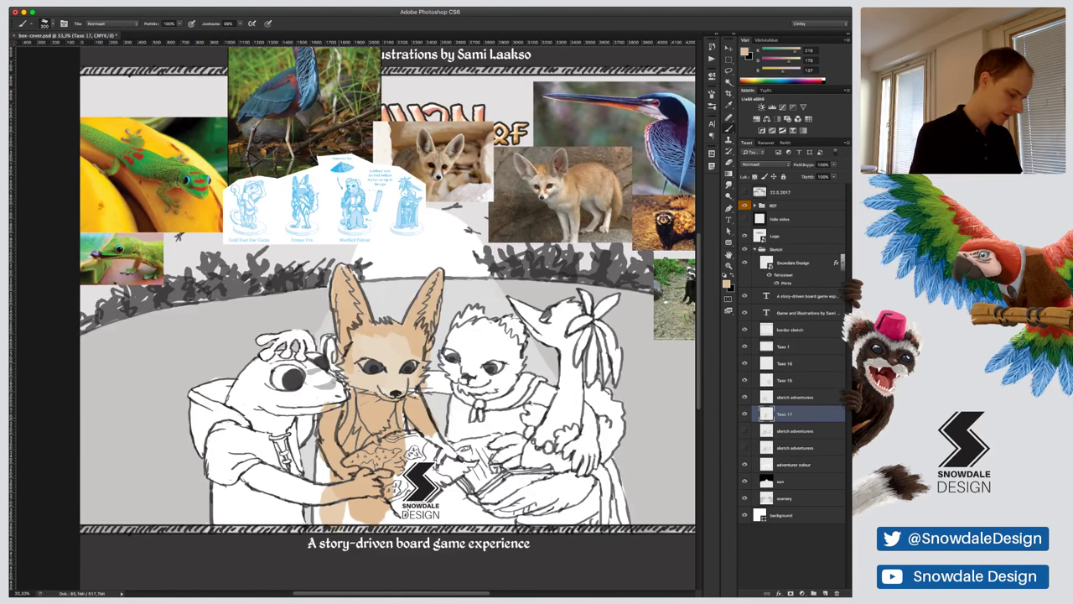
{"action": "left_click_drag", "start_coordinate": [327, 463], "coordinate": [321, 533]}
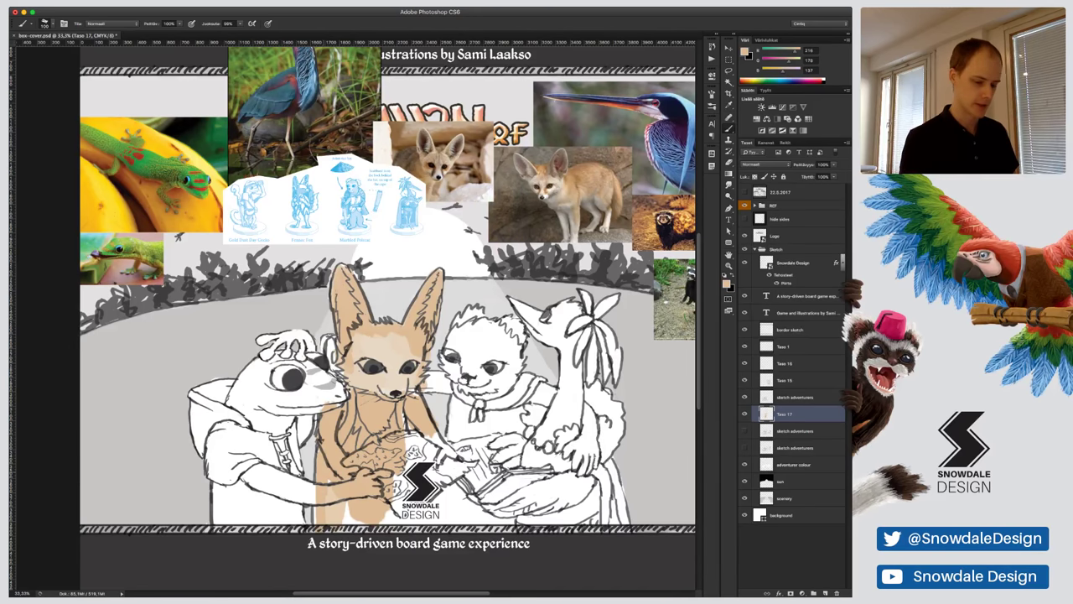
{"action": "mouse_move", "coordinate": [330, 486]}
{"action": "left_mouse_down"}
{"action": "mouse_move", "coordinate": [330, 520]}
{"action": "mouse_move", "coordinate": [344, 532]}
{"action": "left_mouse_up"}
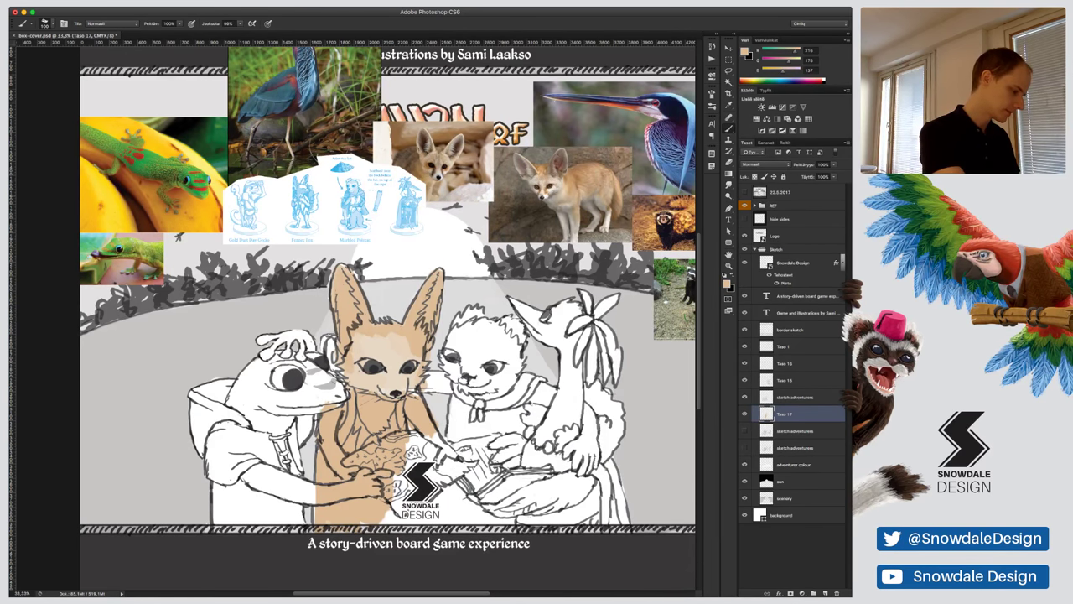
Paint the gecko's lower body with the green base colour sampled from the gecko reference photo
{"action": "left_click", "coordinate": [190, 190], "text": "alt"}
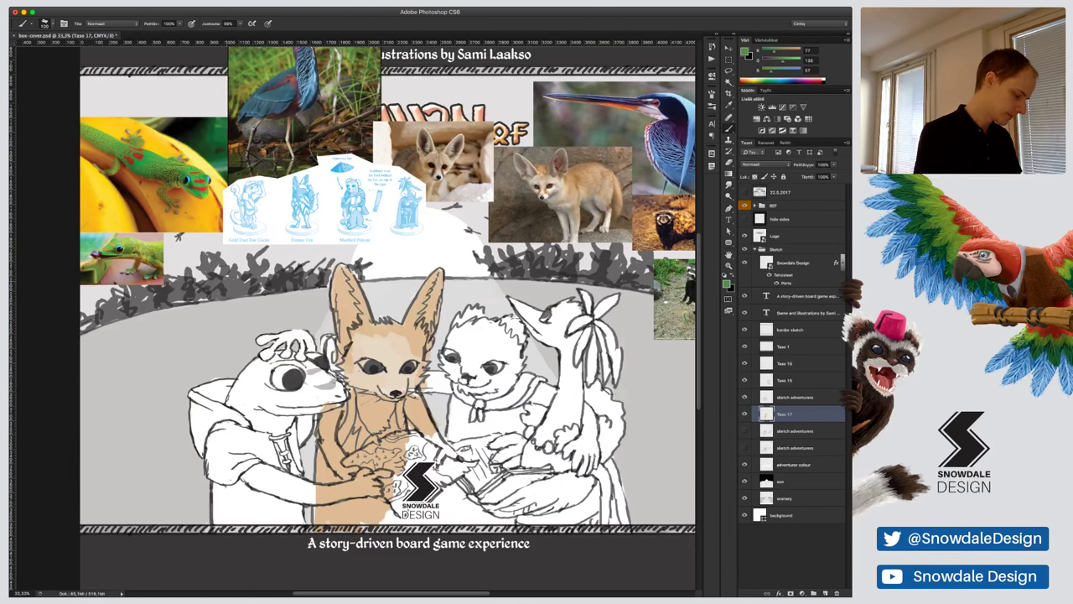
{"action": "mouse_move", "coordinate": [248, 475]}
{"action": "left_mouse_down"}
{"action": "mouse_move", "coordinate": [254, 503]}
{"action": "mouse_move", "coordinate": [293, 524]}
{"action": "left_mouse_up"}
{"action": "left_click_drag", "start_coordinate": [243, 488], "coordinate": [230, 528]}
{"action": "mouse_move", "coordinate": [237, 466]}
{"action": "left_mouse_down"}
{"action": "mouse_move", "coordinate": [248, 503]}
{"action": "mouse_move", "coordinate": [292, 525]}
{"action": "mouse_move", "coordinate": [300, 486]}
{"action": "mouse_move", "coordinate": [310, 495]}
{"action": "left_mouse_up"}
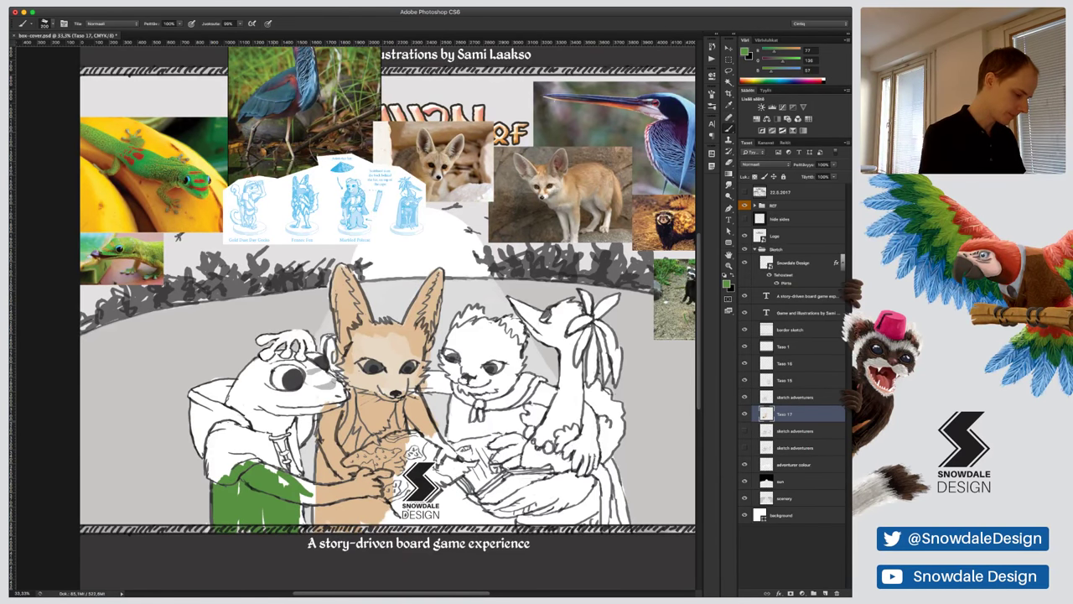
Fill the gecko's neck, head, snout and brow with the same green base colour
{"action": "left_click_drag", "start_coordinate": [276, 356], "coordinate": [231, 431]}
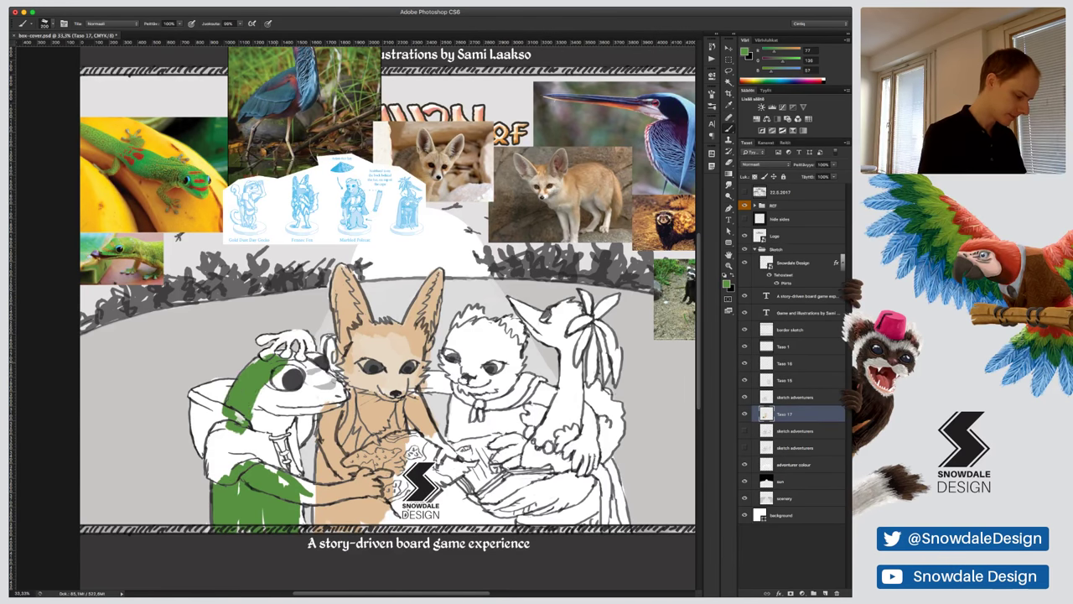
{"action": "left_click_drag", "start_coordinate": [262, 392], "coordinate": [247, 440]}
{"action": "left_click_drag", "start_coordinate": [284, 369], "coordinate": [264, 436]}
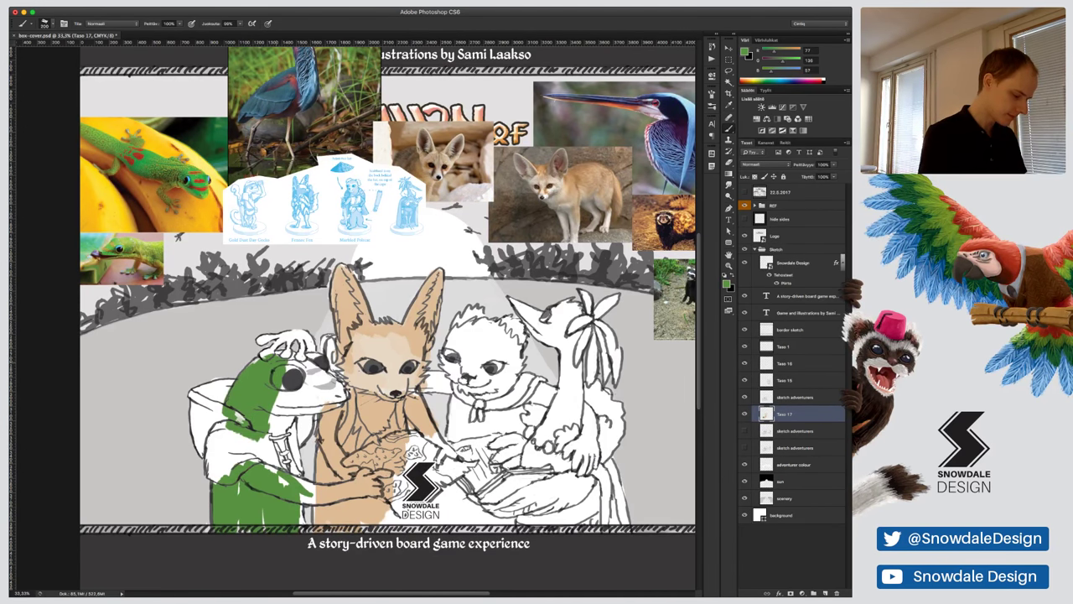
{"action": "left_click_drag", "start_coordinate": [283, 386], "coordinate": [263, 448]}
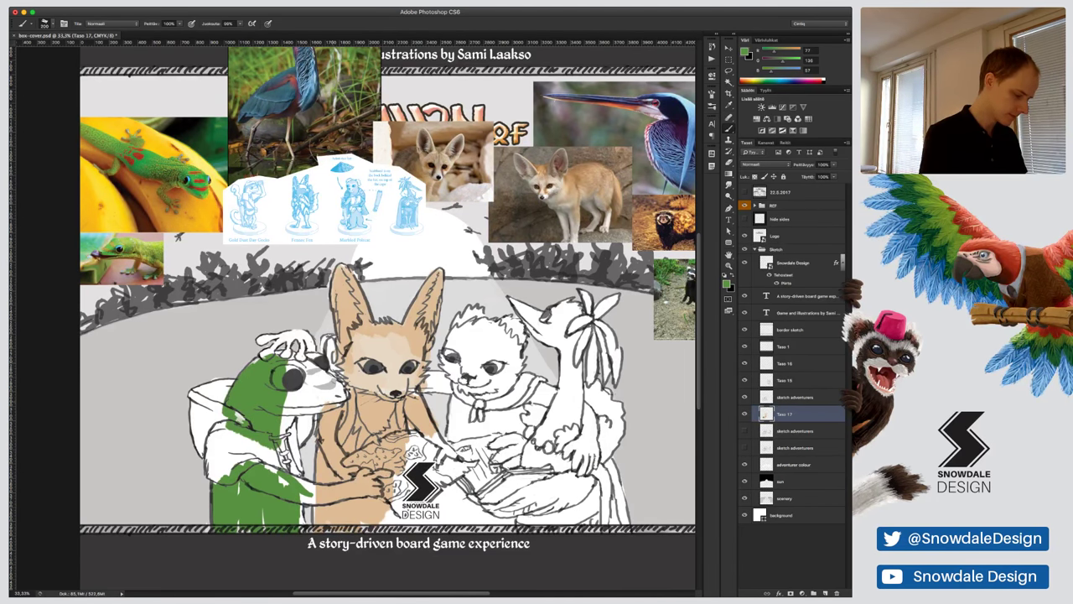
{"action": "left_click_drag", "start_coordinate": [325, 399], "coordinate": [283, 446]}
{"action": "left_click_drag", "start_coordinate": [344, 372], "coordinate": [307, 411]}
{"action": "mouse_move", "coordinate": [312, 358]}
{"action": "left_mouse_down"}
{"action": "mouse_move", "coordinate": [290, 401]}
{"action": "mouse_move", "coordinate": [322, 387]}
{"action": "left_mouse_up"}
{"action": "mouse_move", "coordinate": [285, 354]}
{"action": "left_mouse_down"}
{"action": "mouse_move", "coordinate": [255, 359]}
{"action": "mouse_move", "coordinate": [299, 334]}
{"action": "mouse_move", "coordinate": [313, 356]}
{"action": "left_mouse_up"}
{"action": "key", "text": "bracketright"}
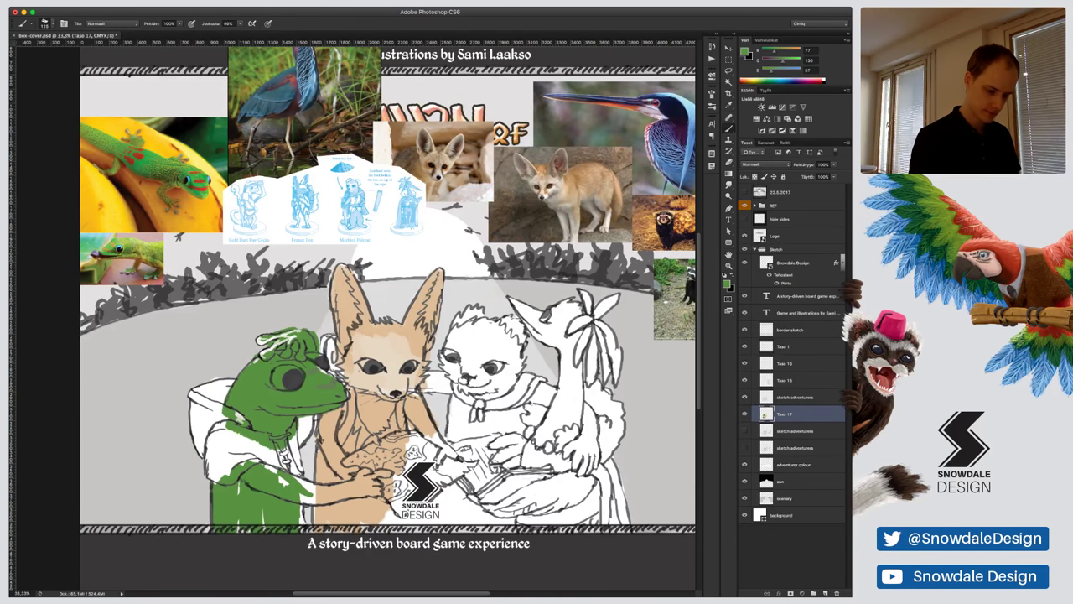
Set the visible sketch adventurers layer and the Taso 15 layer above it to Multiply blending
{"action": "left_click", "coordinate": [795, 397]}
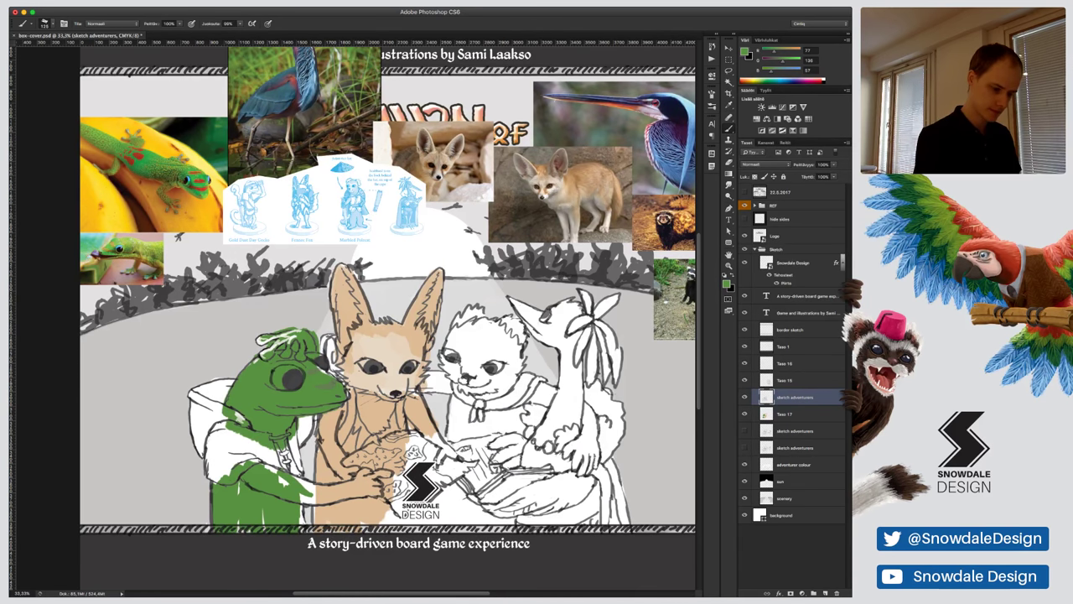
{"action": "key", "text": "shift+alt+m"}
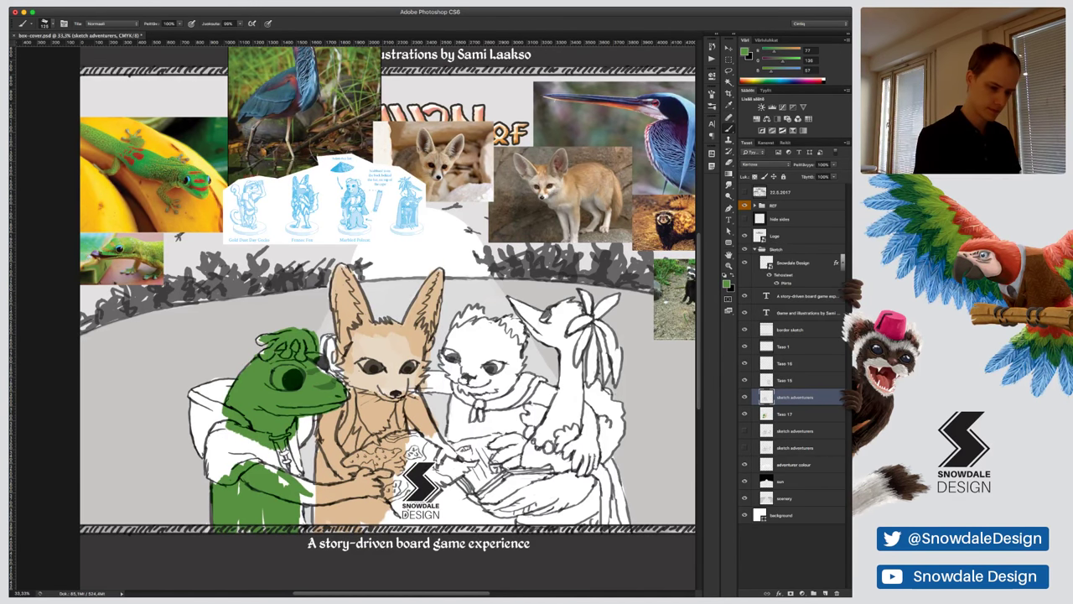
{"action": "left_click", "coordinate": [785, 381]}
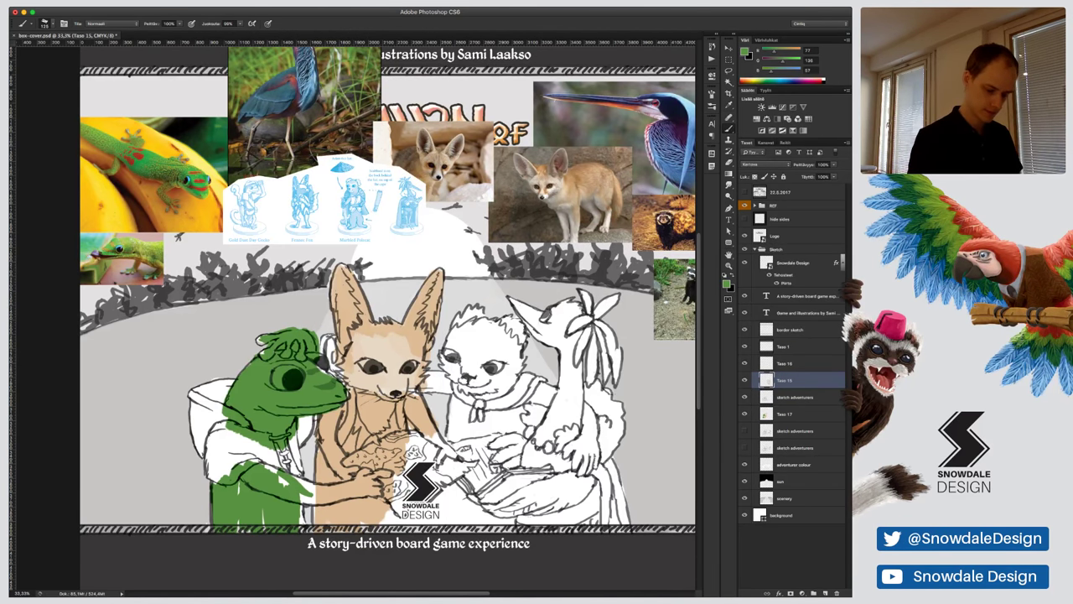
Lighten the gecko's head and neck on layer Taso 17 with a yellowish green at 70% brush opacity
{"action": "left_click", "coordinate": [785, 414]}
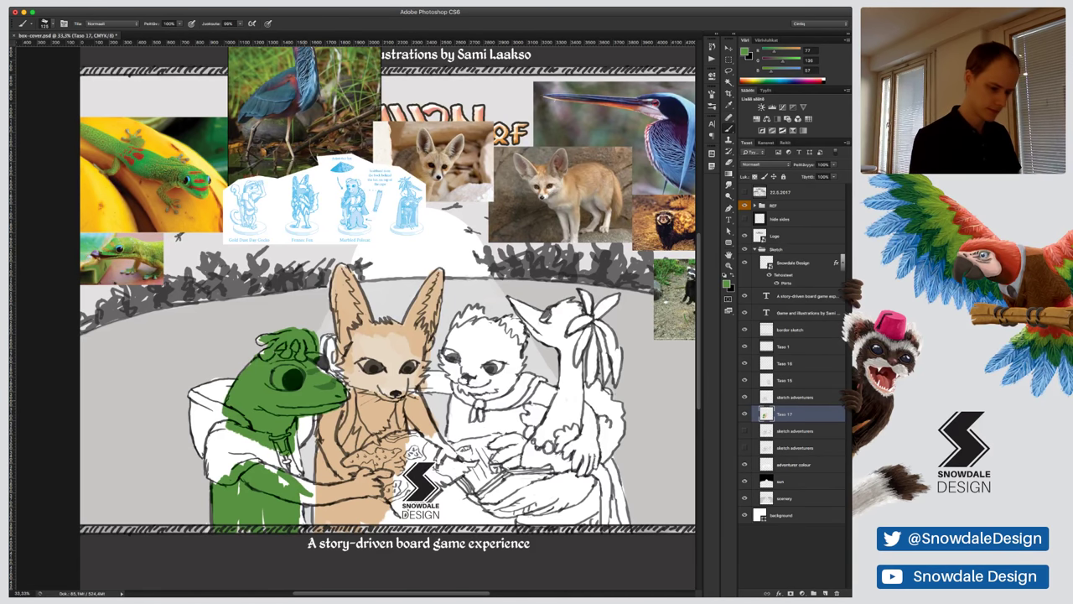
{"action": "key", "text": "i"}
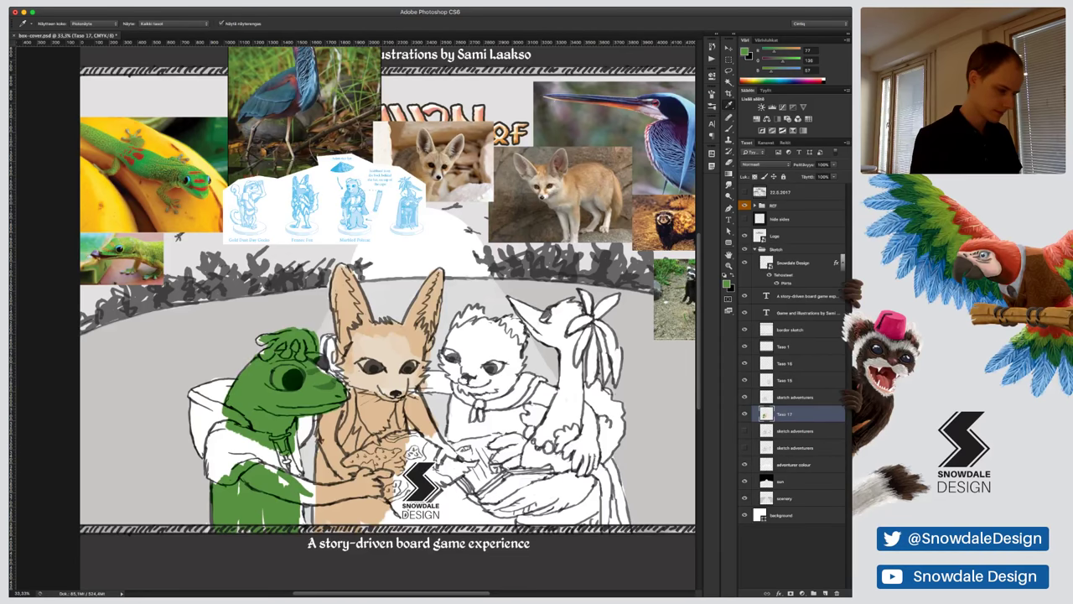
{"action": "key", "text": "b"}
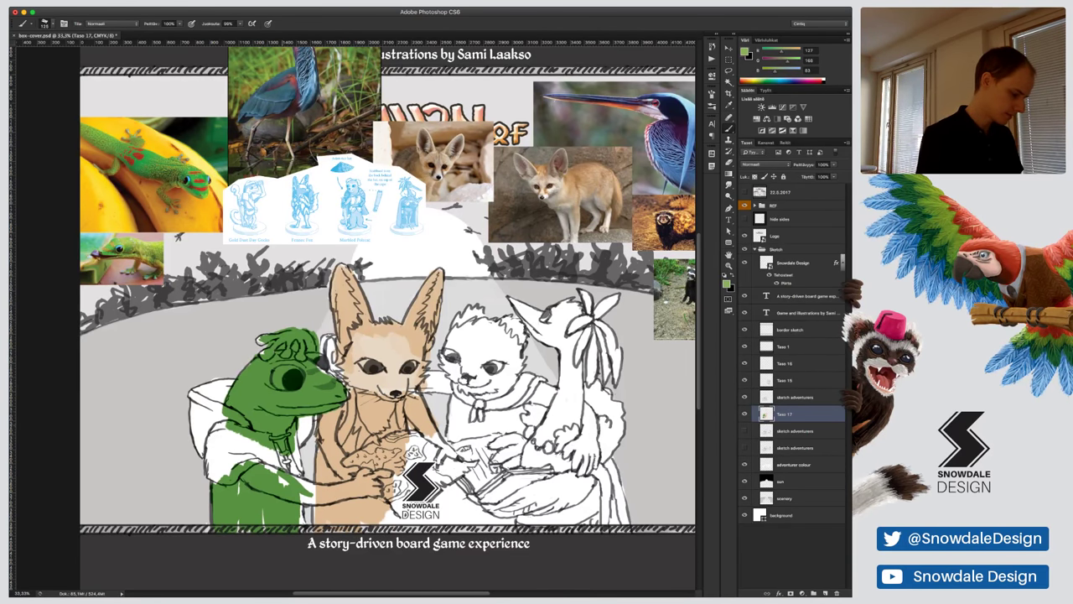
{"action": "mouse_move", "coordinate": [281, 409]}
{"action": "left_mouse_down"}
{"action": "mouse_move", "coordinate": [281, 425]}
{"action": "mouse_move", "coordinate": [286, 412]}
{"action": "mouse_move", "coordinate": [269, 399]}
{"action": "mouse_move", "coordinate": [242, 396]}
{"action": "mouse_move", "coordinate": [275, 368]}
{"action": "mouse_move", "coordinate": [240, 388]}
{"action": "left_mouse_up"}
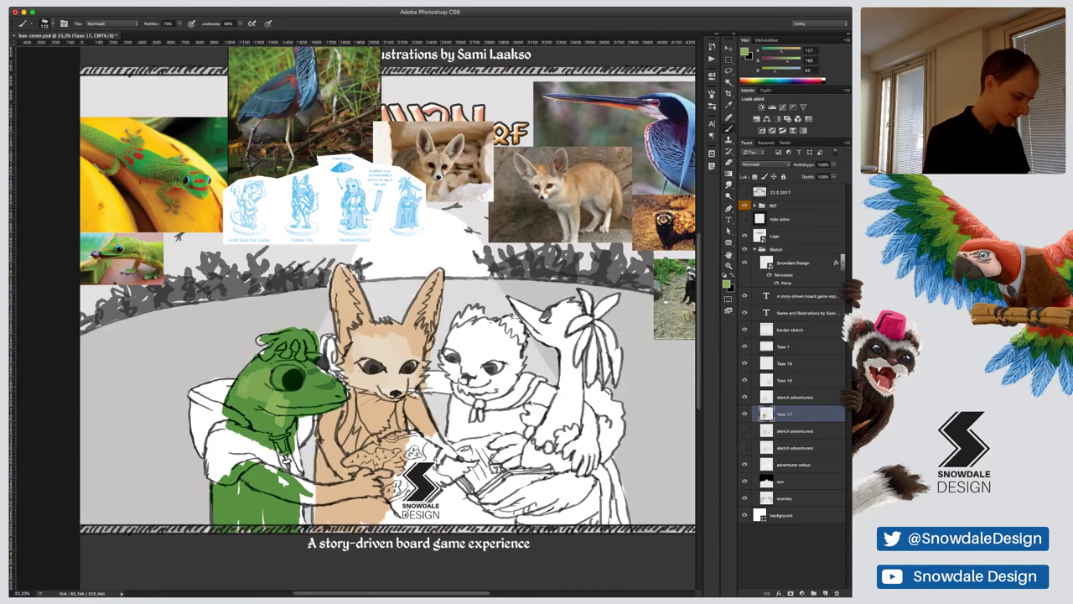
{"action": "mouse_move", "coordinate": [268, 355]}
{"action": "left_mouse_down"}
{"action": "mouse_move", "coordinate": [227, 397]}
{"action": "mouse_move", "coordinate": [264, 419]}
{"action": "left_mouse_up"}
{"action": "mouse_move", "coordinate": [277, 356]}
{"action": "left_mouse_down"}
{"action": "mouse_move", "coordinate": [265, 382]}
{"action": "mouse_move", "coordinate": [283, 392]}
{"action": "mouse_move", "coordinate": [226, 415]}
{"action": "mouse_move", "coordinate": [280, 434]}
{"action": "mouse_move", "coordinate": [279, 445]}
{"action": "mouse_move", "coordinate": [338, 401]}
{"action": "mouse_move", "coordinate": [302, 415]}
{"action": "left_mouse_up"}
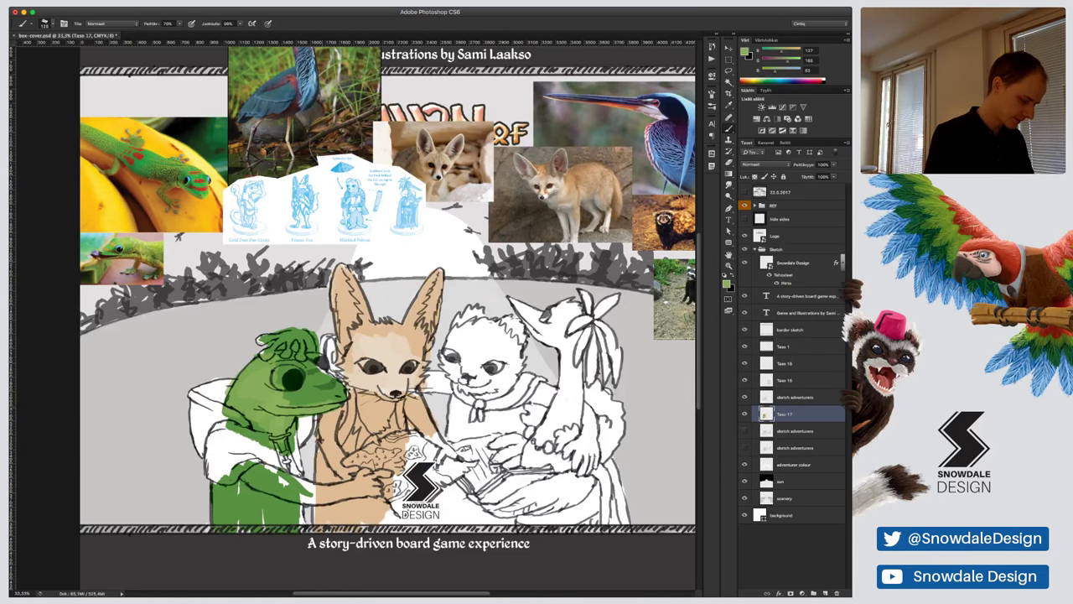
{"action": "left_click_drag", "start_coordinate": [243, 433], "coordinate": [263, 416]}
Brush the lighter green over the gecko's lower body, outstretched arm and snout
{"action": "left_click_drag", "start_coordinate": [255, 469], "coordinate": [257, 528]}
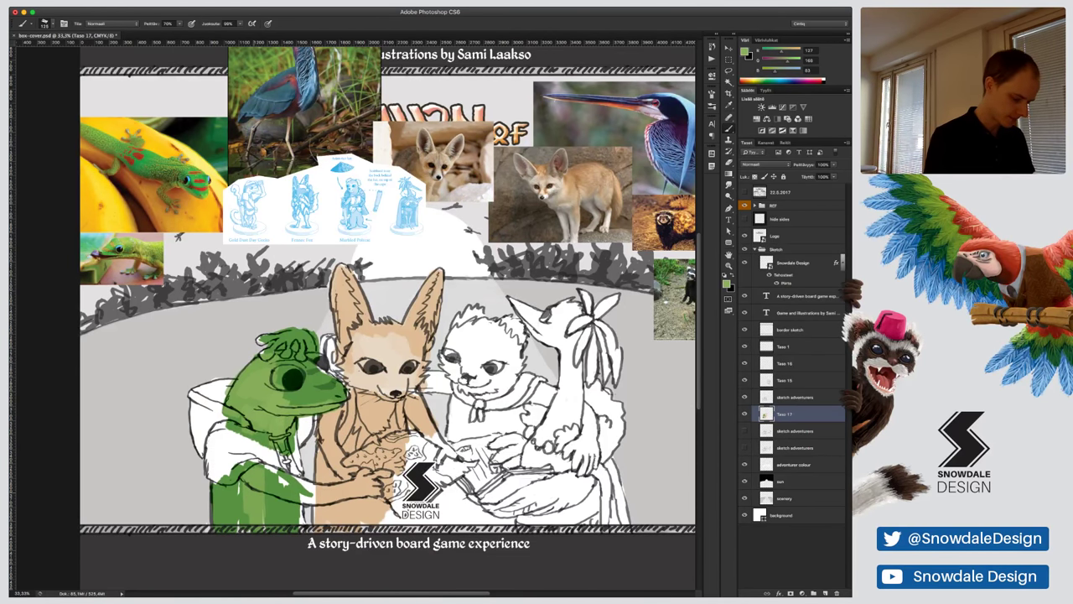
{"action": "mouse_move", "coordinate": [265, 465]}
{"action": "left_mouse_down"}
{"action": "mouse_move", "coordinate": [259, 528]}
{"action": "mouse_move", "coordinate": [272, 474]}
{"action": "mouse_move", "coordinate": [290, 528]}
{"action": "left_mouse_up"}
{"action": "mouse_move", "coordinate": [283, 478]}
{"action": "left_mouse_down"}
{"action": "mouse_move", "coordinate": [367, 493]}
{"action": "mouse_move", "coordinate": [314, 499]}
{"action": "mouse_move", "coordinate": [390, 472]}
{"action": "left_mouse_up"}
{"action": "mouse_move", "coordinate": [289, 398]}
{"action": "left_mouse_down"}
{"action": "mouse_move", "coordinate": [313, 388]}
{"action": "mouse_move", "coordinate": [332, 398]}
{"action": "left_mouse_up"}
{"action": "mouse_move", "coordinate": [310, 396]}
{"action": "left_mouse_down"}
{"action": "mouse_move", "coordinate": [336, 377]}
{"action": "mouse_move", "coordinate": [285, 360]}
{"action": "mouse_move", "coordinate": [322, 385]}
{"action": "mouse_move", "coordinate": [348, 384]}
{"action": "left_mouse_up"}
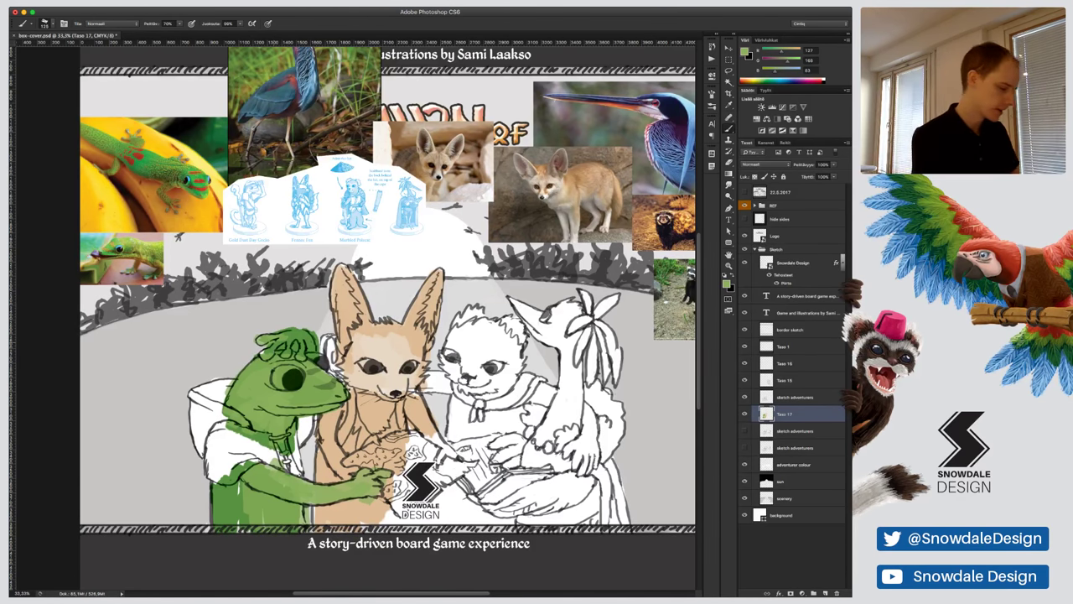
Add a new layer directly beneath Taso 17 and hide the REF group of reference images
{"action": "key", "text": "e"}
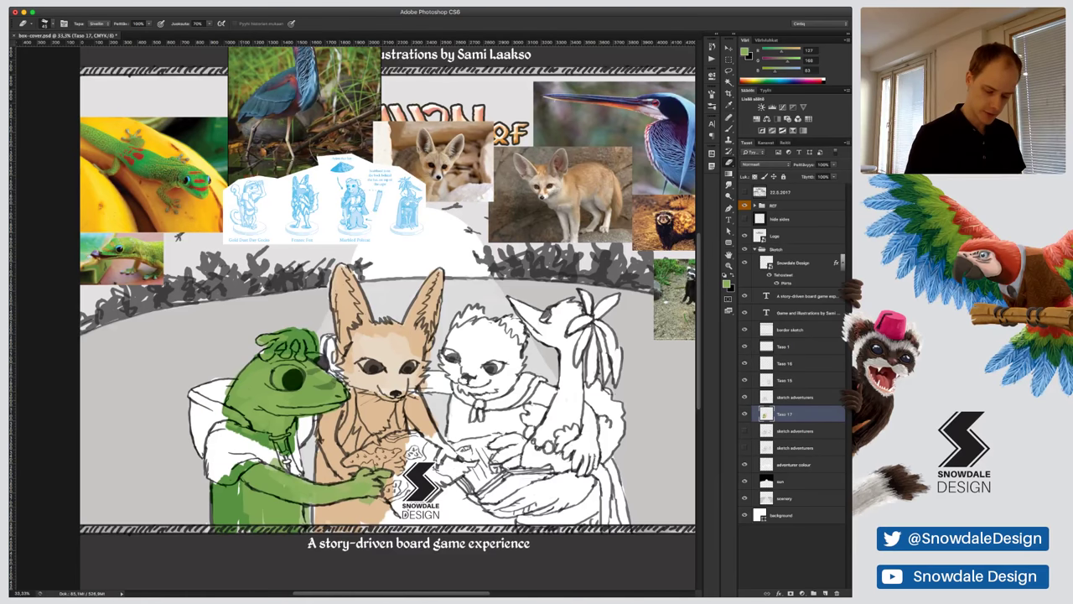
{"action": "key", "text": "alt+bracketleft"}
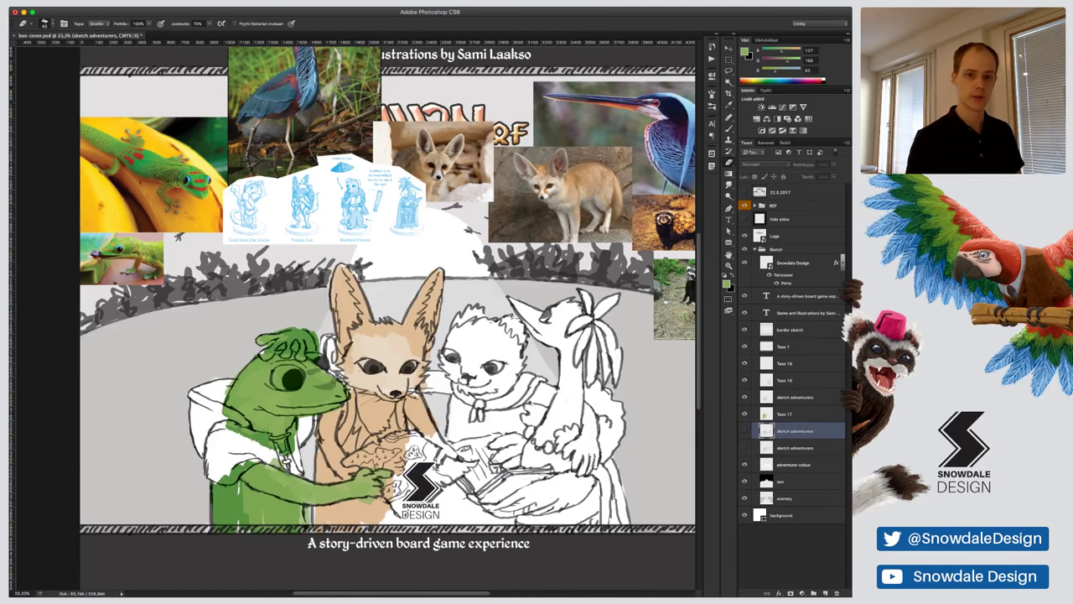
{"action": "left_click", "coordinate": [825, 593]}
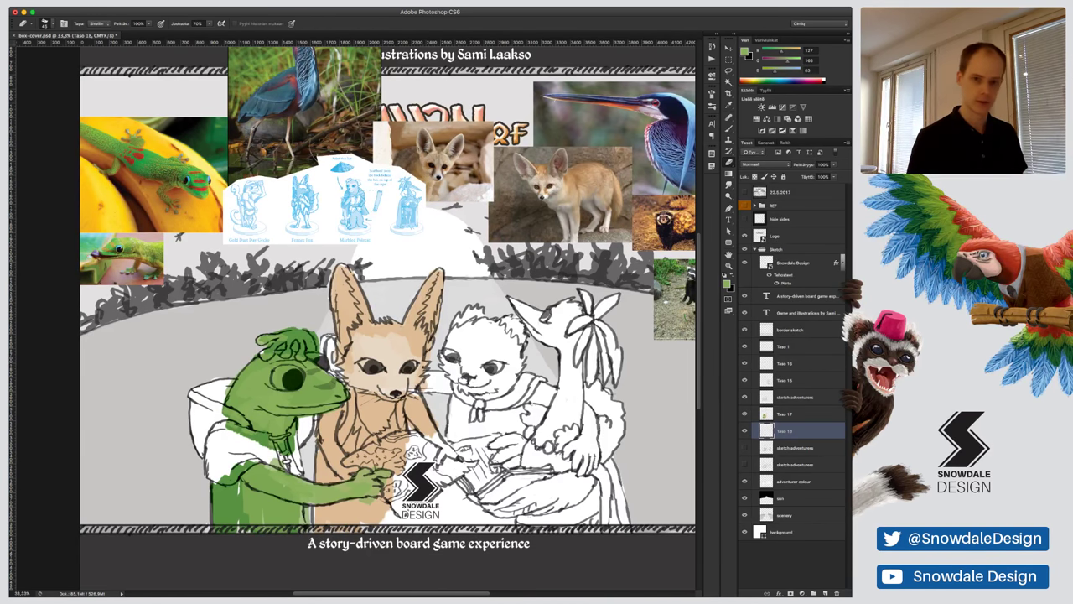
{"action": "left_click", "coordinate": [745, 205]}
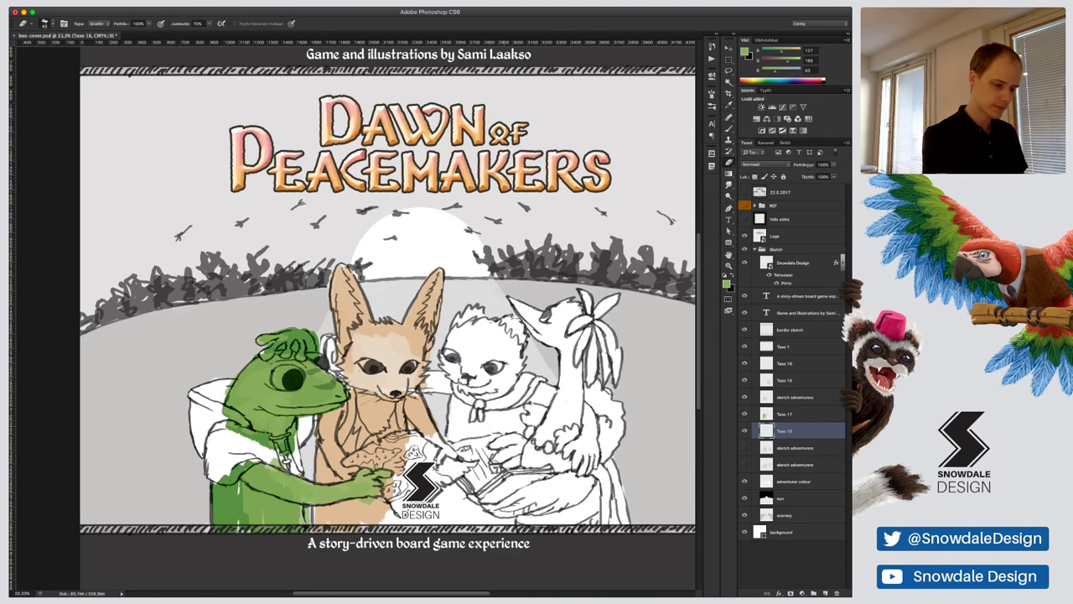
Sample an orange as the foreground colour and bring the whole box cover into view
{"action": "key", "text": "i"}
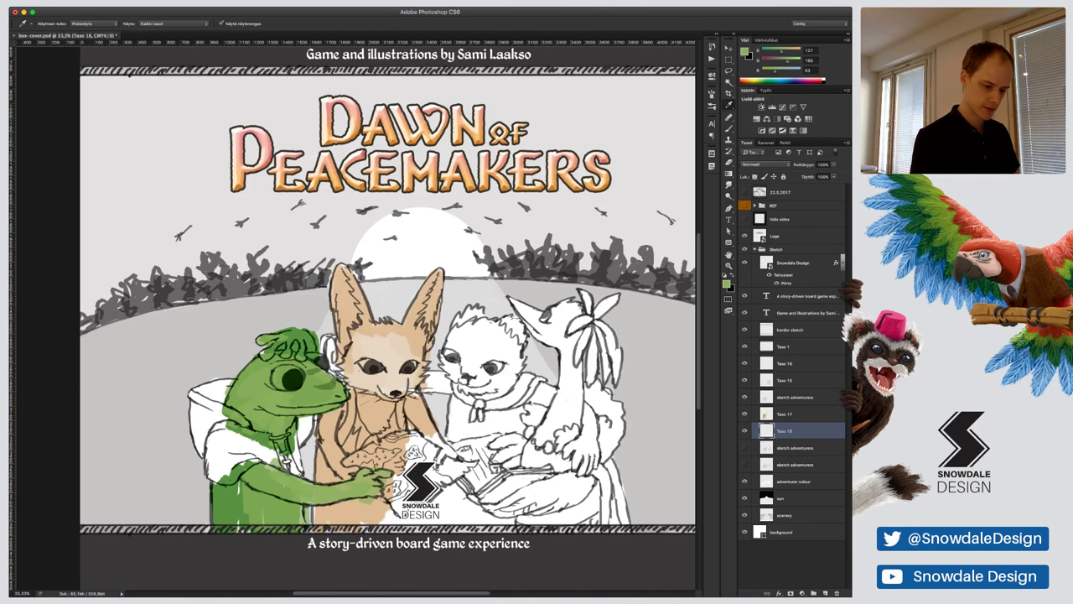
{"action": "key", "text": "e"}
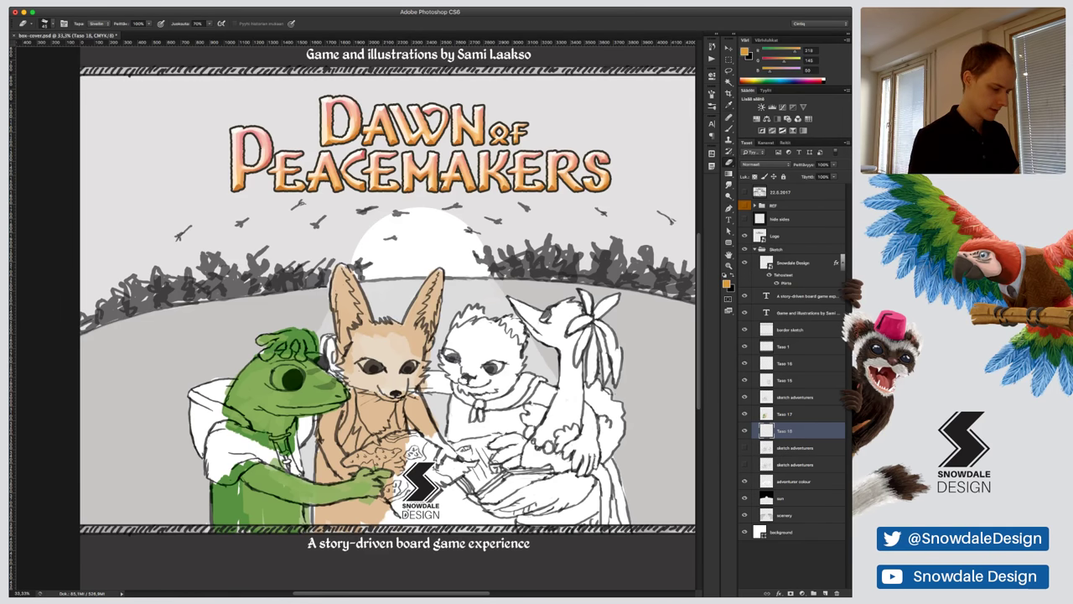
{"action": "key", "text": "super+minus"}
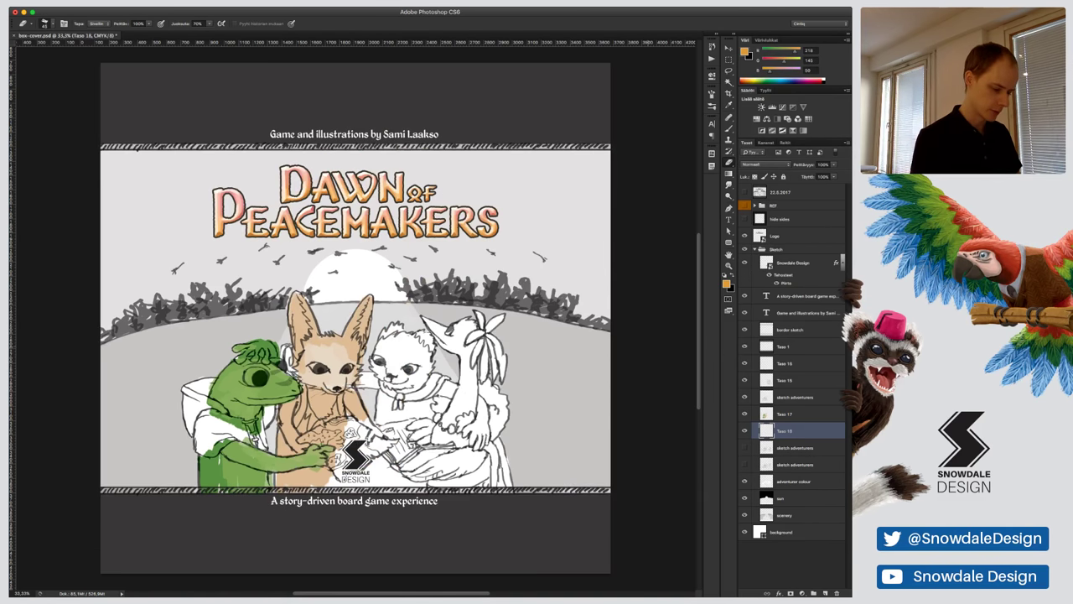
Try brushing orange onto the scenery at the far right edge of the hill
{"action": "key", "text": "bracketright"}
{"action": "key", "text": "bracketright"}
{"action": "key", "text": "bracketright"}
{"action": "key", "text": "bracketright"}
{"action": "key", "text": "bracketright"}
{"action": "key", "text": "bracketright"}
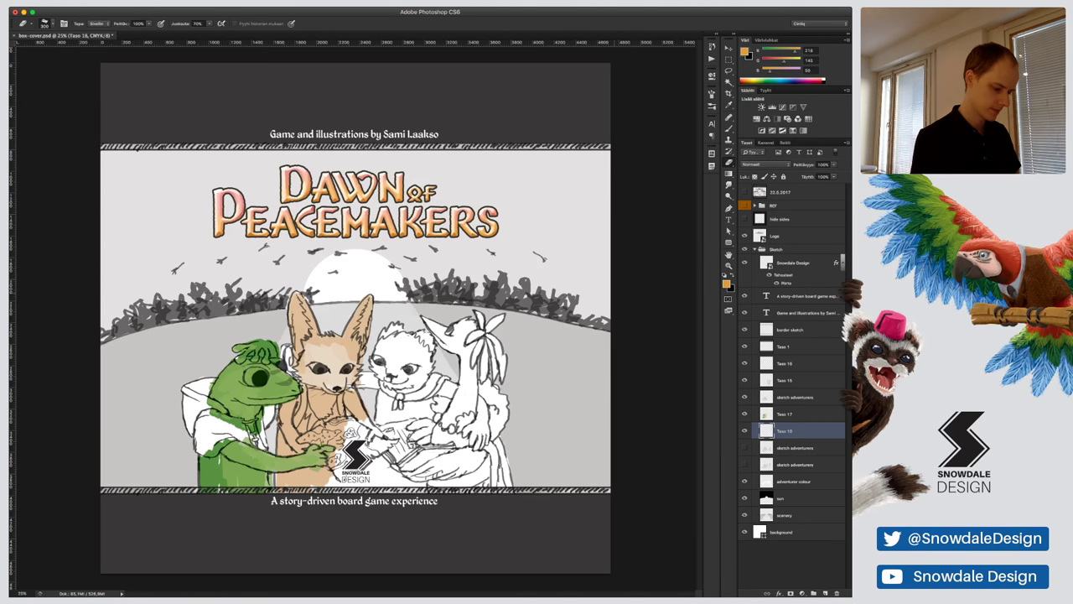
{"action": "key", "text": "b"}
{"action": "left_click_drag", "start_coordinate": [596, 320], "coordinate": [606, 333]}
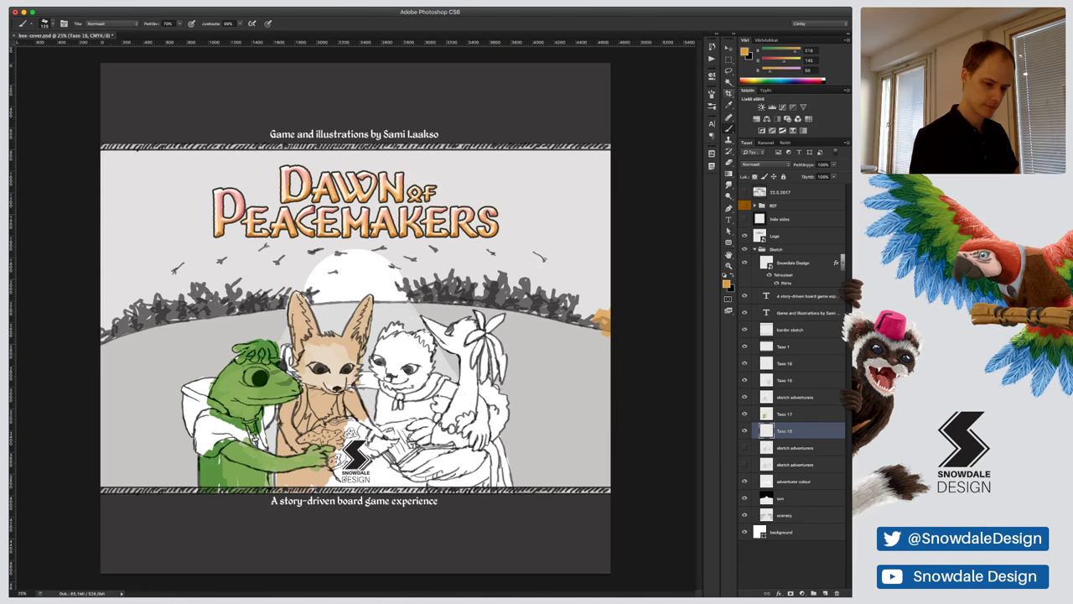
Fill the entire new layer Taso 18 with the orange foreground colour
{"action": "key", "text": "g"}
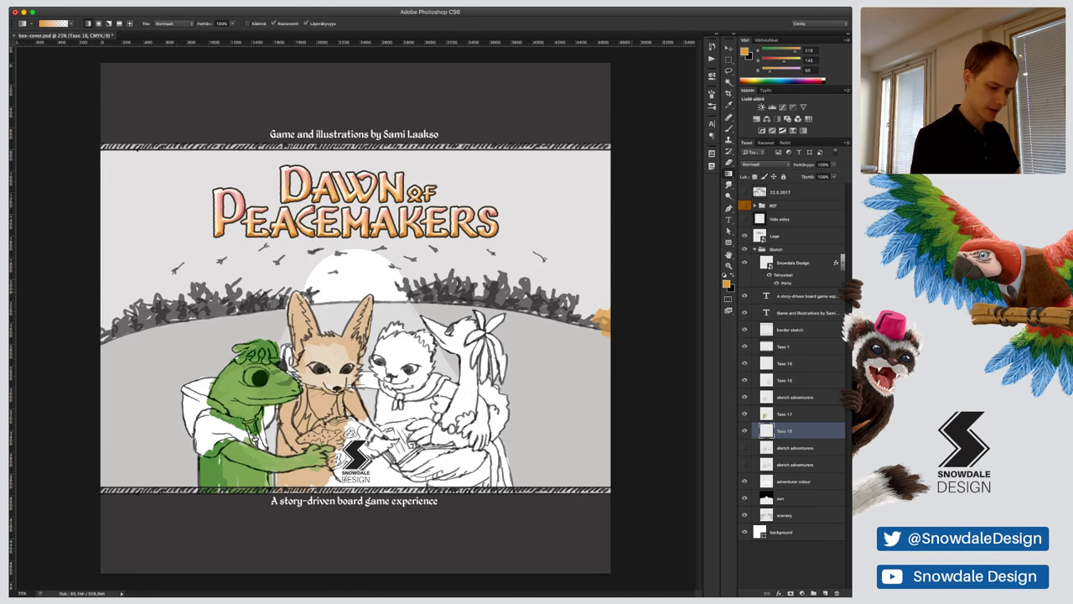
{"action": "left_click_drag", "start_coordinate": [626, 292], "coordinate": [649, 291]}
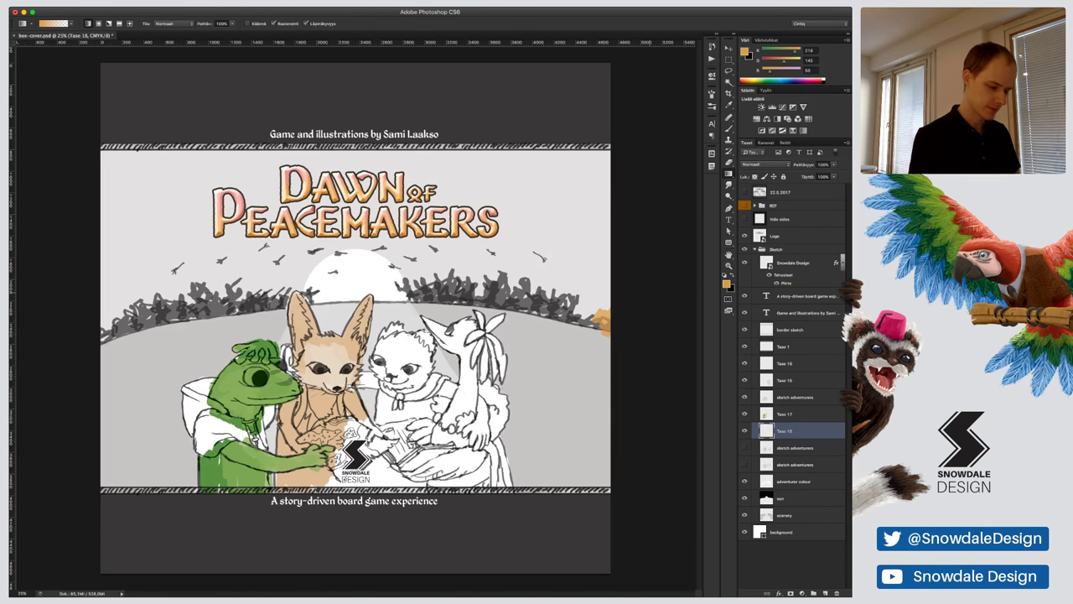
{"action": "key", "text": "alt+BackSpace"}
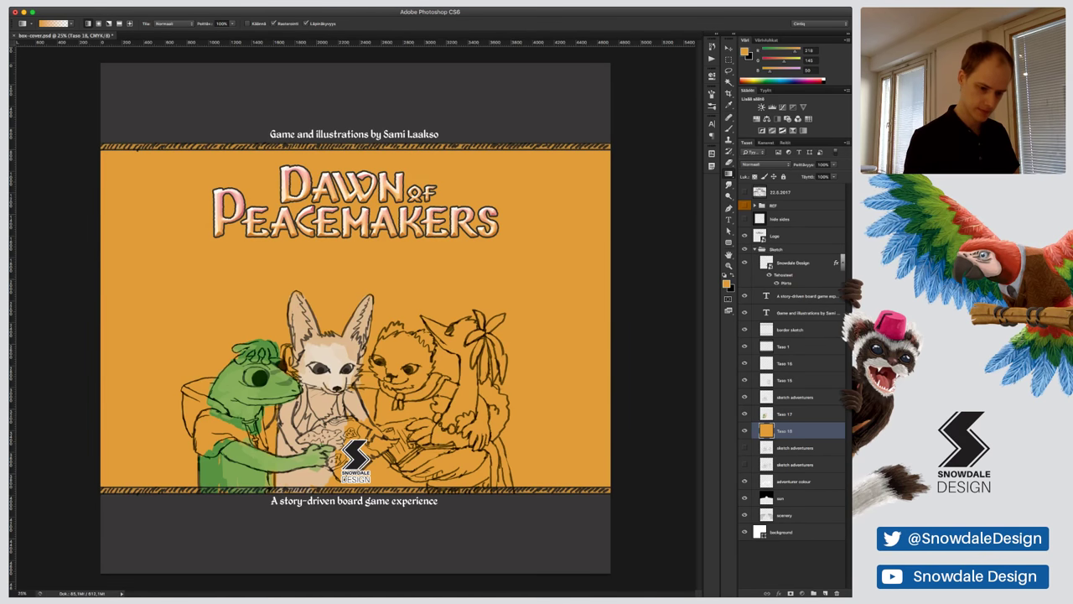
Move the sun and scenery layers above the orange layer and set scenery to Multiply blending
{"action": "mouse_move", "coordinate": [793, 431]}
{"action": "left_mouse_down"}
{"action": "mouse_move", "coordinate": [792, 456]}
{"action": "mouse_move", "coordinate": [792, 422]}
{"action": "left_mouse_up"}
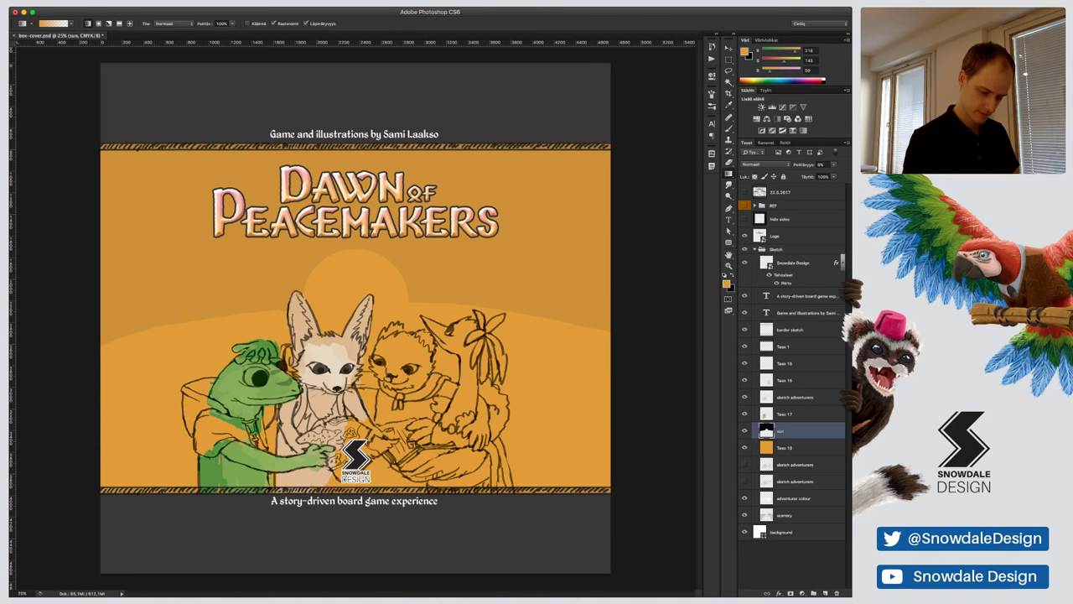
{"action": "left_click_drag", "start_coordinate": [788, 515], "coordinate": [792, 440]}
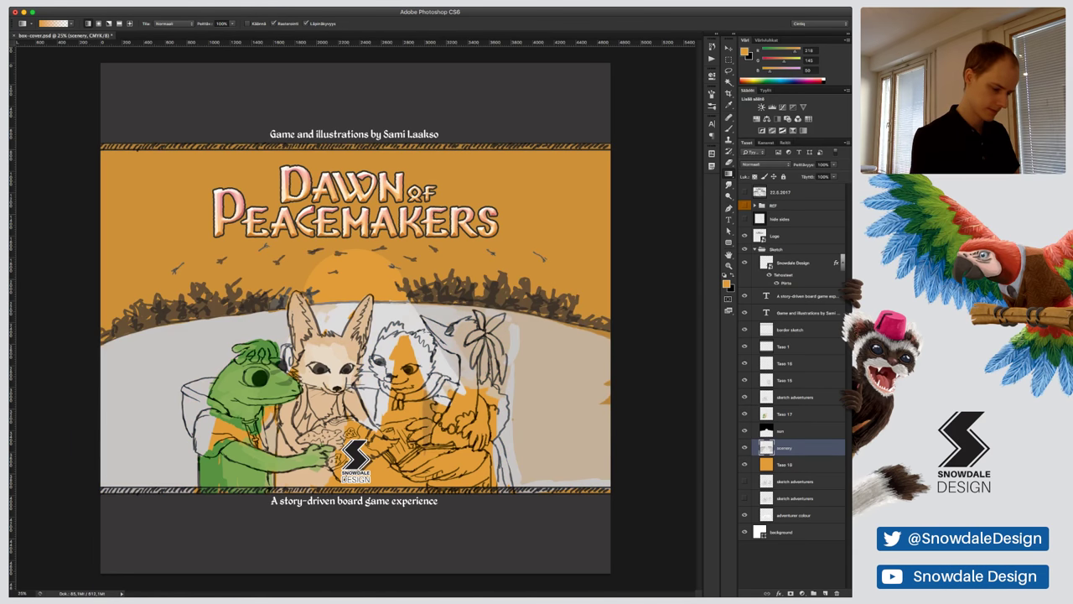
{"action": "key", "text": "shift+alt+m"}
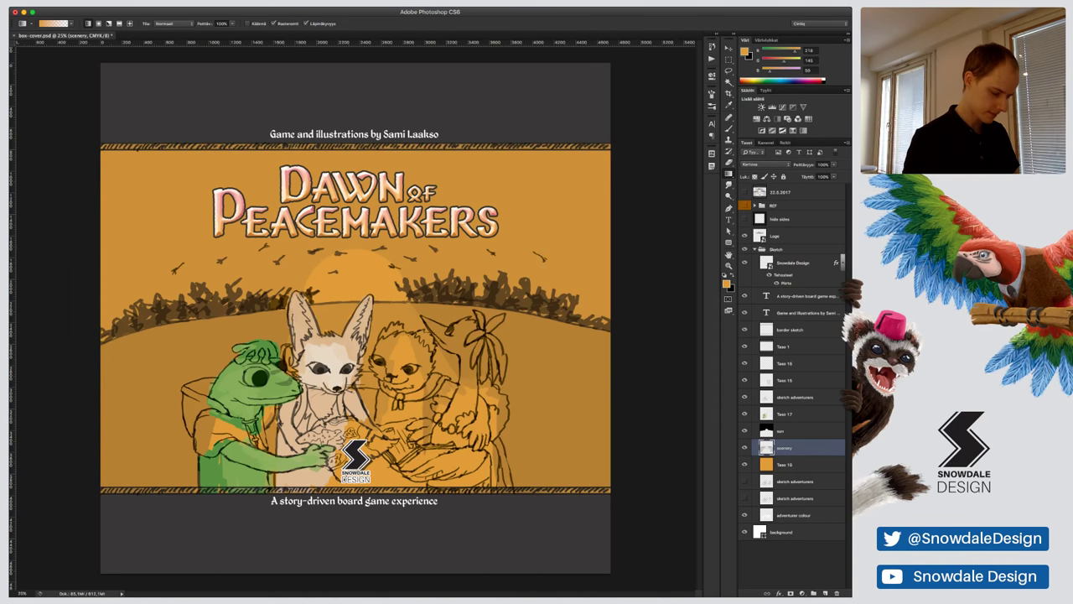
Paint the sun disc behind the characters in a pale cream on layer Taso 18
{"action": "left_click", "coordinate": [788, 464]}
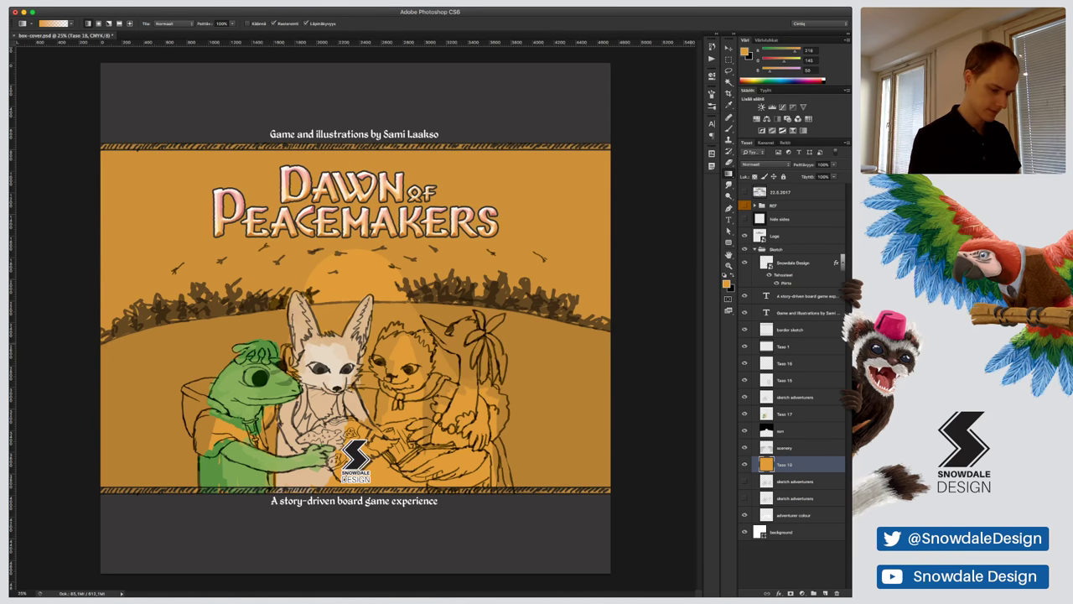
{"action": "key", "text": "b"}
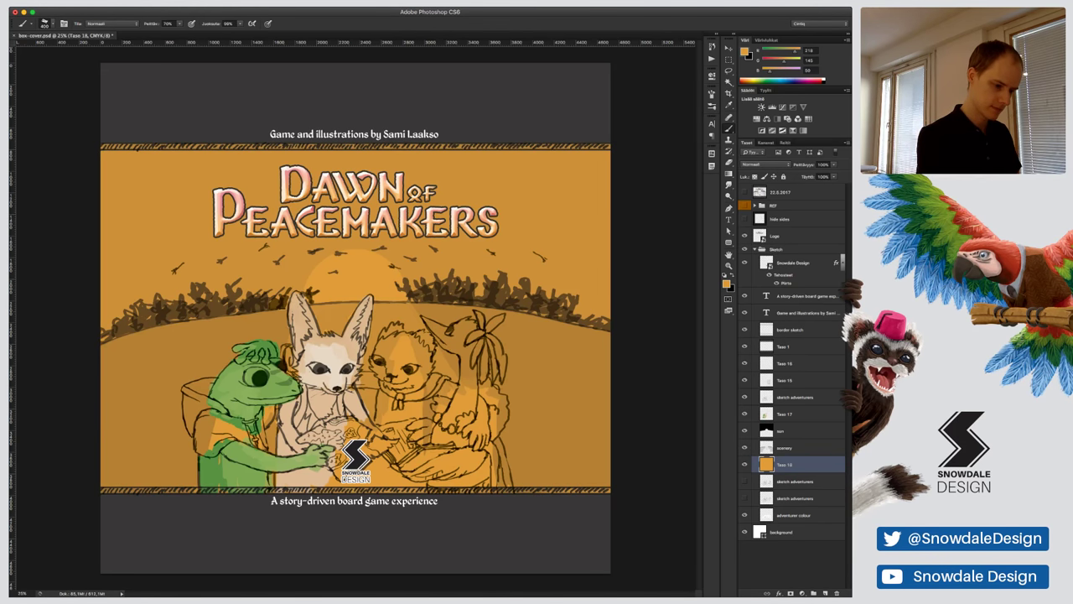
{"action": "key", "text": "i"}
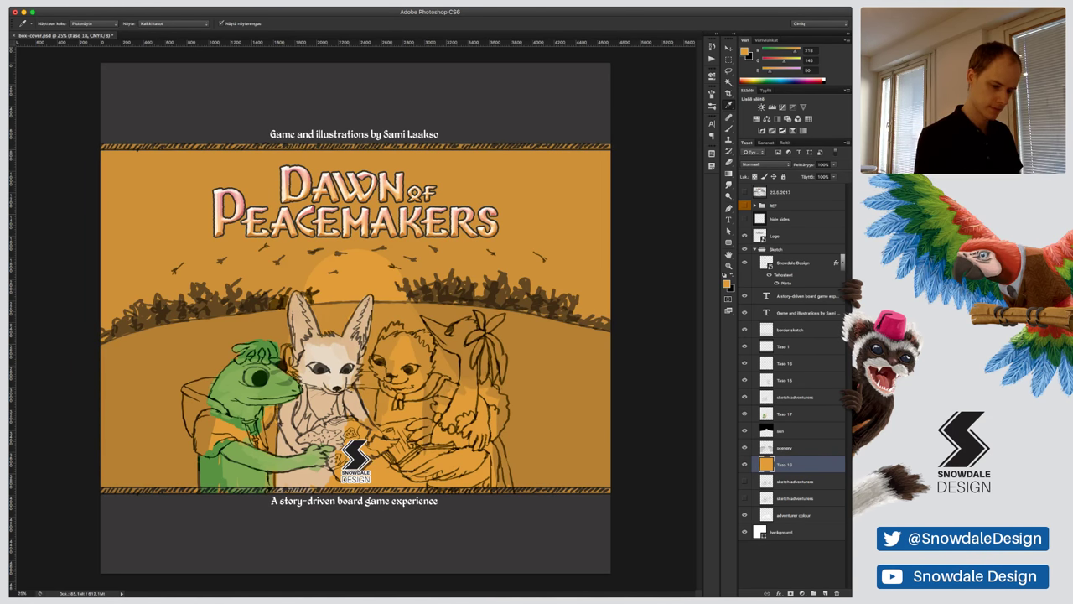
{"action": "key", "text": "b"}
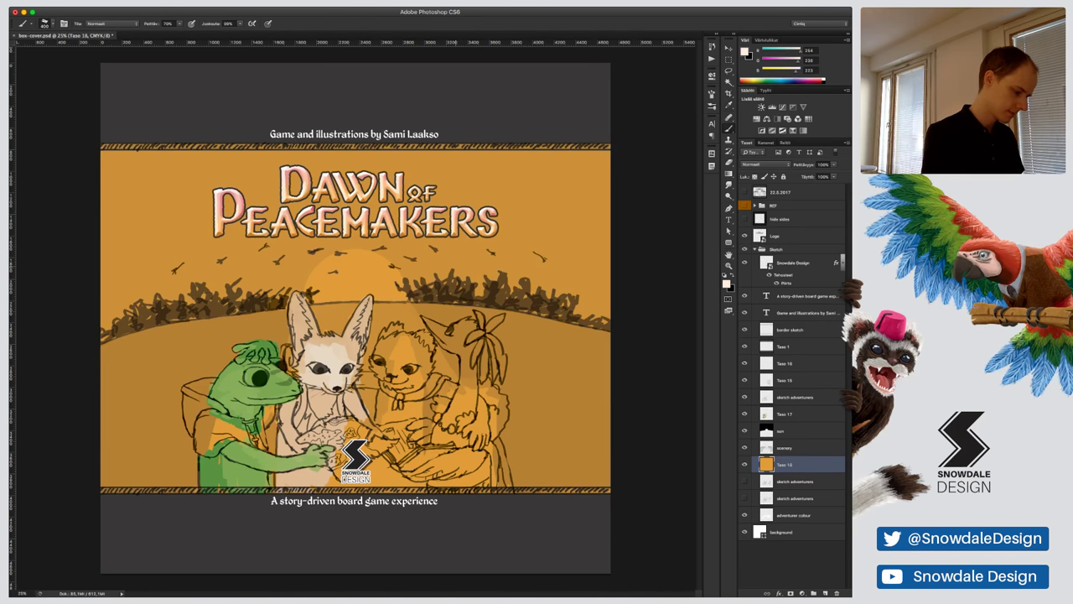
{"action": "mouse_move", "coordinate": [332, 274]}
{"action": "left_mouse_down"}
{"action": "mouse_move", "coordinate": [321, 304]}
{"action": "mouse_move", "coordinate": [368, 285]}
{"action": "mouse_move", "coordinate": [390, 298]}
{"action": "mouse_move", "coordinate": [403, 285]}
{"action": "mouse_move", "coordinate": [394, 268]}
{"action": "mouse_move", "coordinate": [354, 254]}
{"action": "mouse_move", "coordinate": [352, 293]}
{"action": "mouse_move", "coordinate": [381, 300]}
{"action": "mouse_move", "coordinate": [399, 273]}
{"action": "mouse_move", "coordinate": [360, 253]}
{"action": "left_mouse_up"}
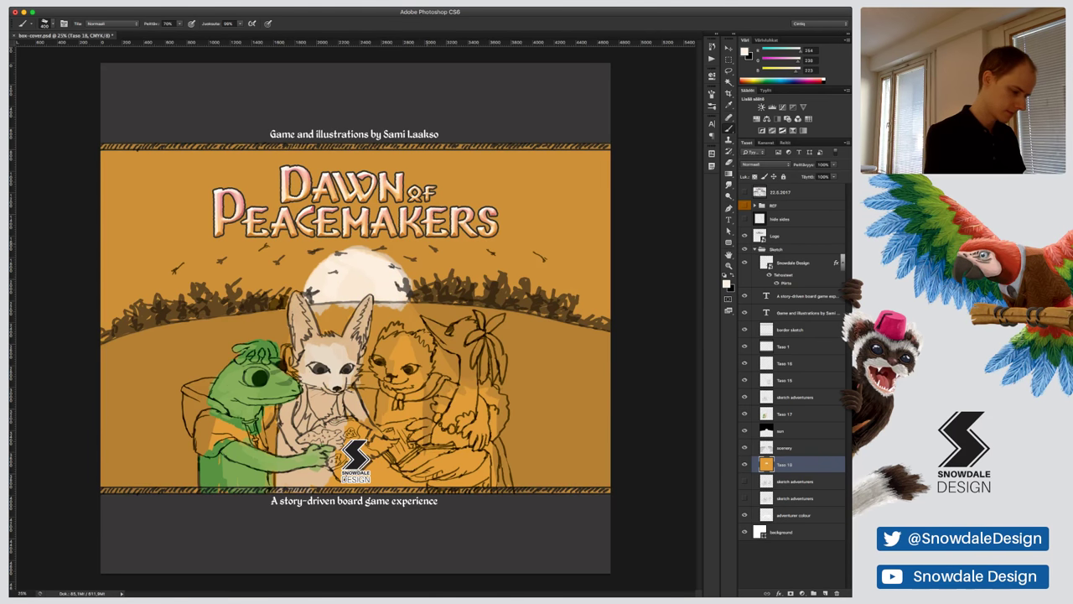
Reduce the brush size and hide the sun layer, keeping the scenery layer visible
{"action": "left_click", "coordinate": [410, 261], "text": "alt"}
{"action": "key", "text": "["}
{"action": "key", "text": "["}
{"action": "key", "text": "["}
{"action": "key", "text": "["}
{"action": "key", "text": "["}
{"action": "key", "text": "["}
{"action": "key", "text": "["}
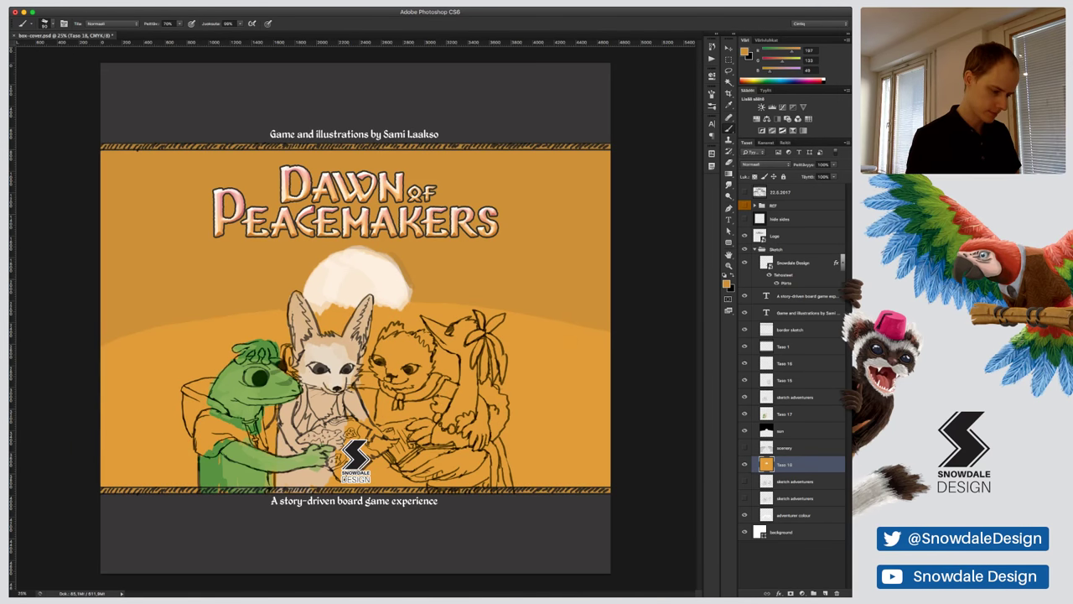
{"action": "key", "text": "ctrl+z"}
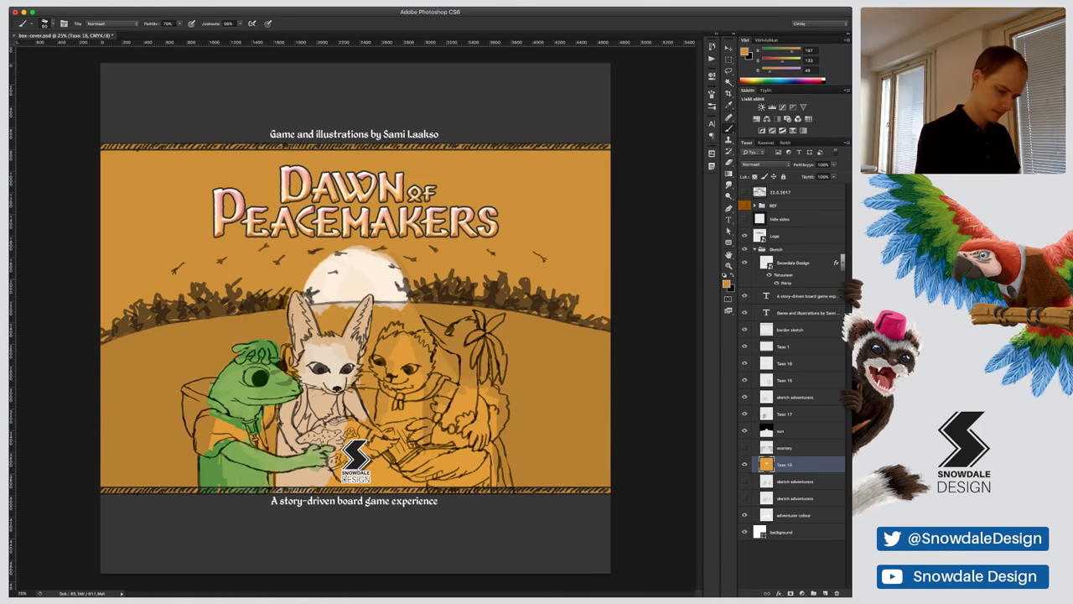
{"action": "key", "text": "ctrl+z"}
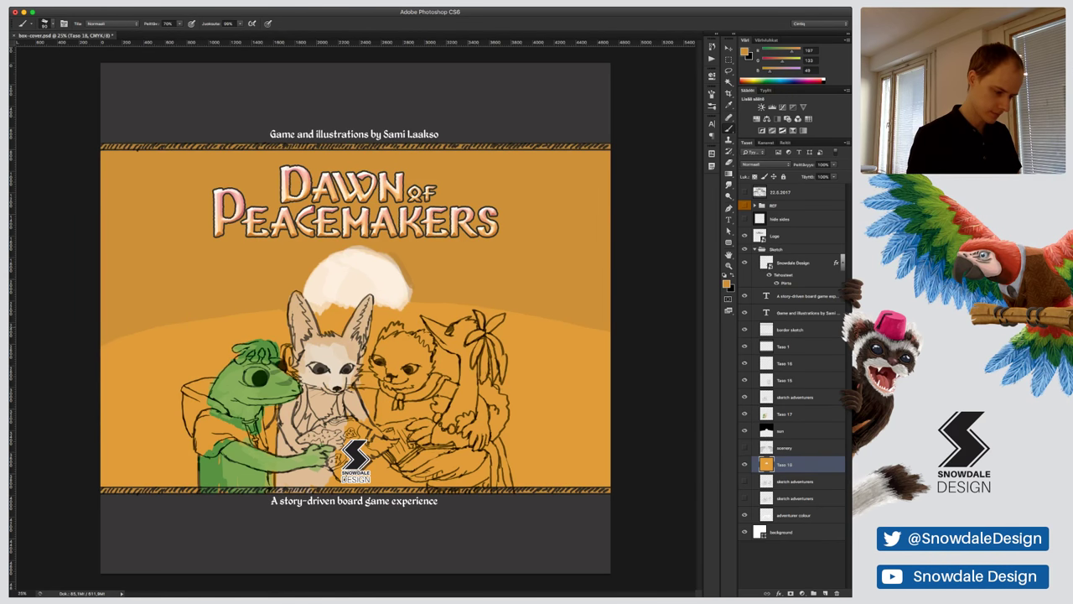
{"action": "key", "text": "ctrl+z"}
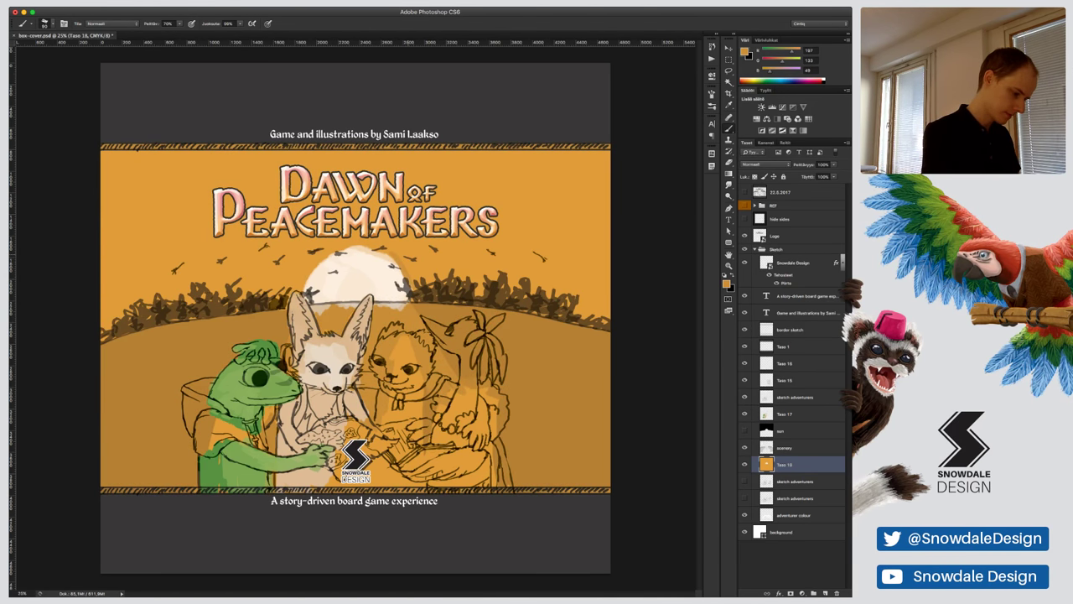
Touch up the sun's upper edge with its cream colour and paint background orange over the spill below the horizon
{"action": "left_click", "coordinate": [410, 352], "text": "alt"}
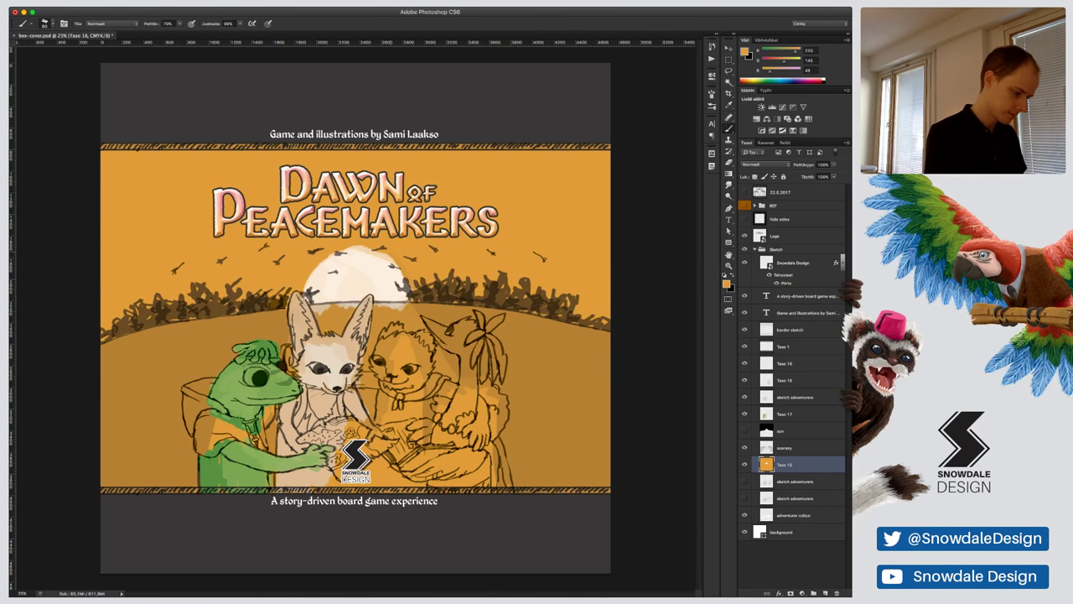
{"action": "left_click", "coordinate": [368, 265], "text": "alt"}
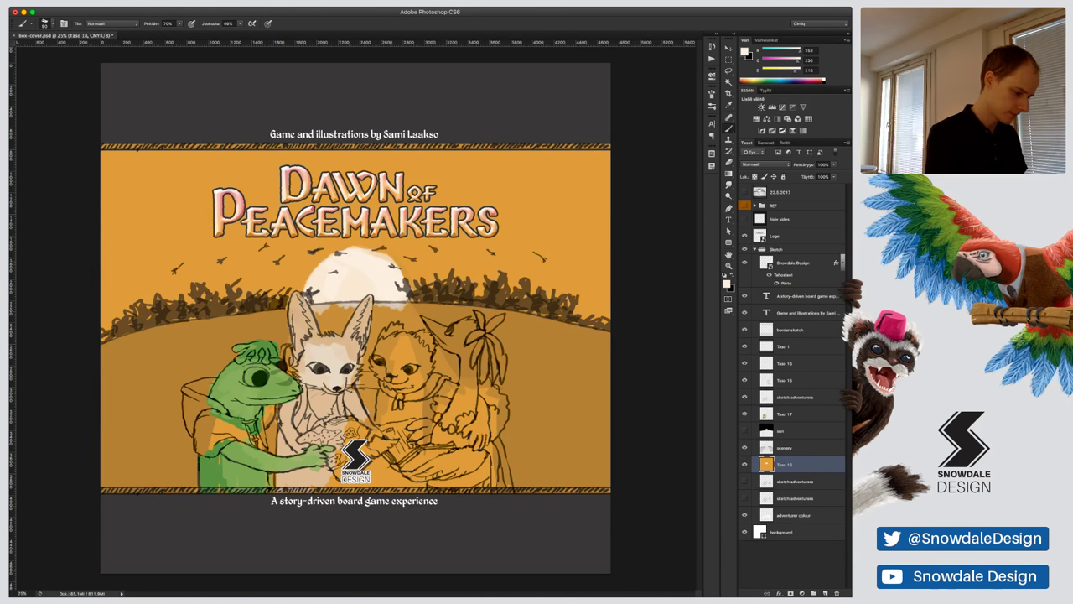
{"action": "left_click_drag", "start_coordinate": [371, 251], "coordinate": [389, 261]}
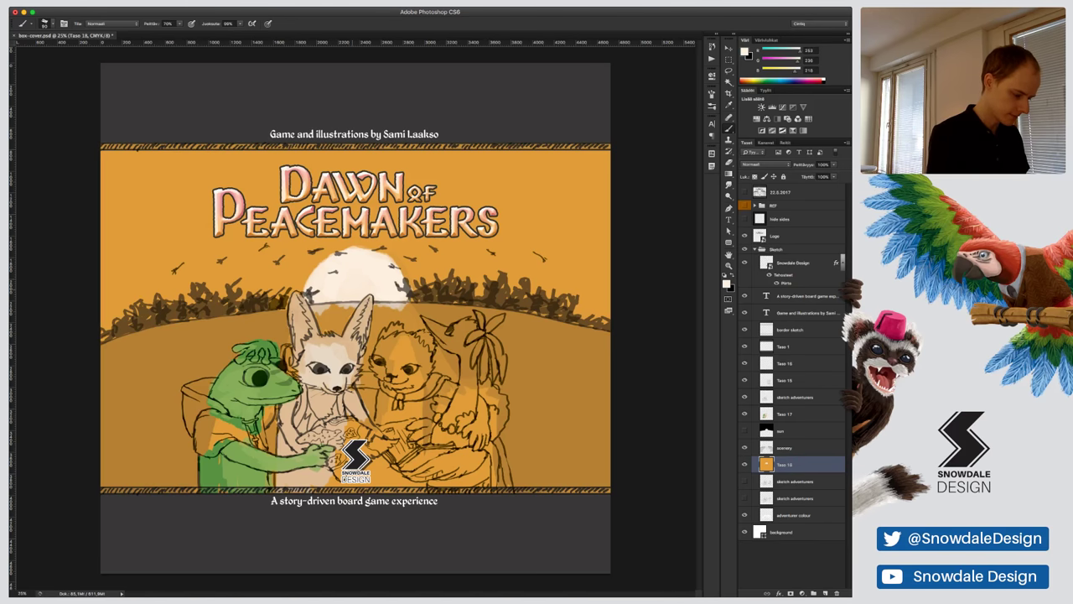
{"action": "key", "text": "e"}
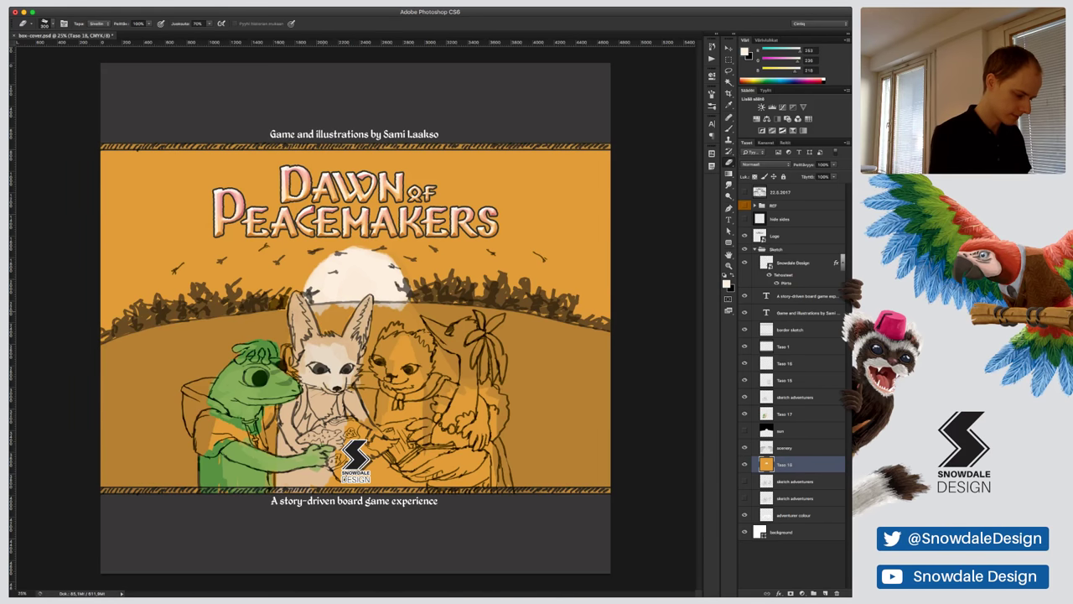
{"action": "key", "text": "b"}
{"action": "left_click", "coordinate": [289, 273], "text": "alt"}
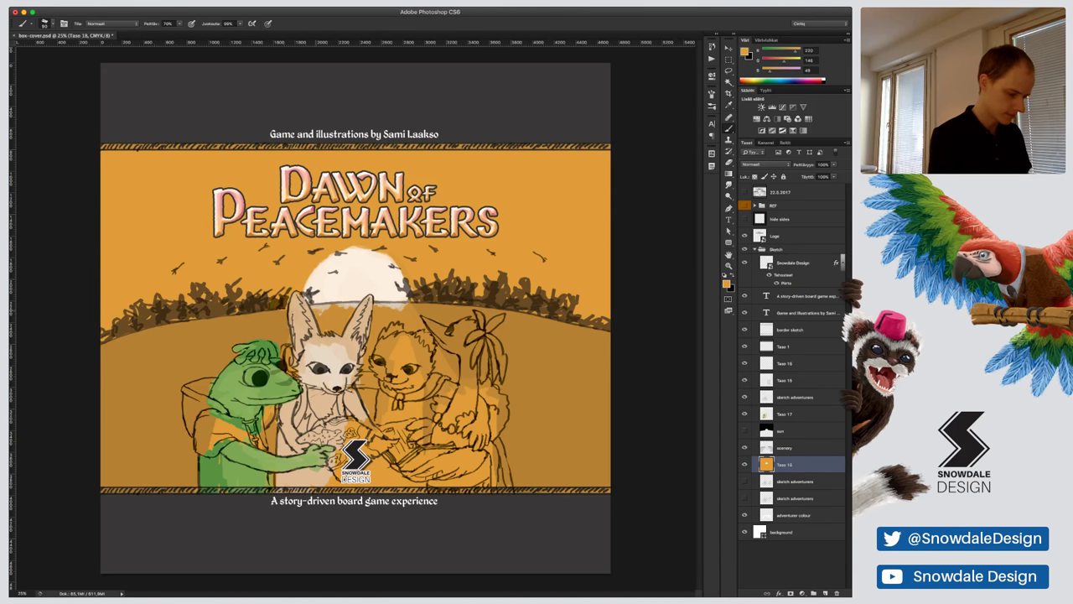
{"action": "left_click_drag", "start_coordinate": [311, 308], "coordinate": [407, 307]}
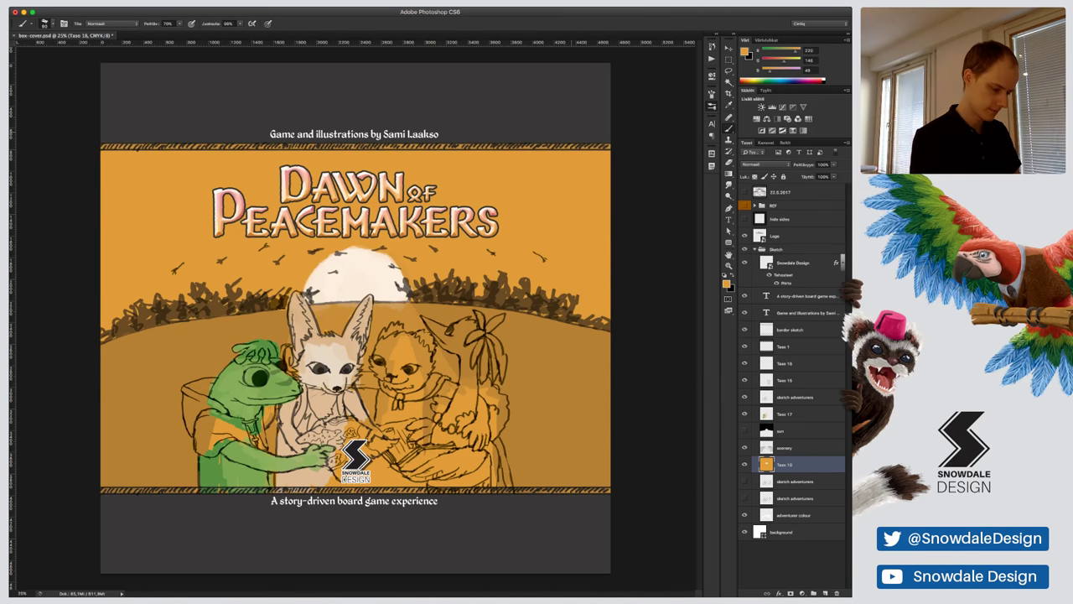
Brush a deeper reddish orange at 15% opacity over the outer areas of the sky
{"action": "key", "text": "period"}
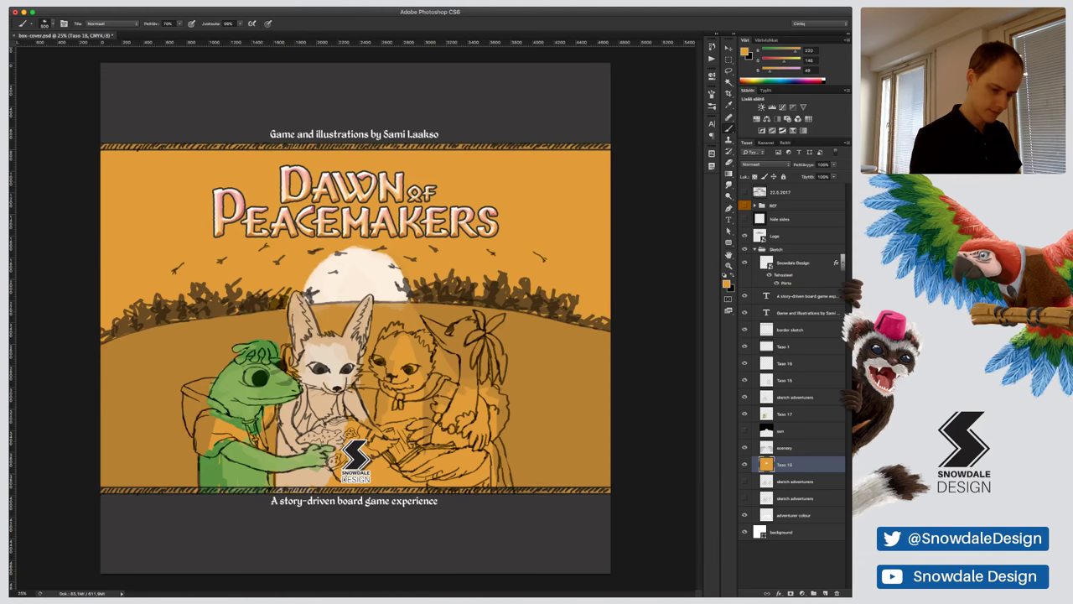
{"action": "key", "text": "i"}
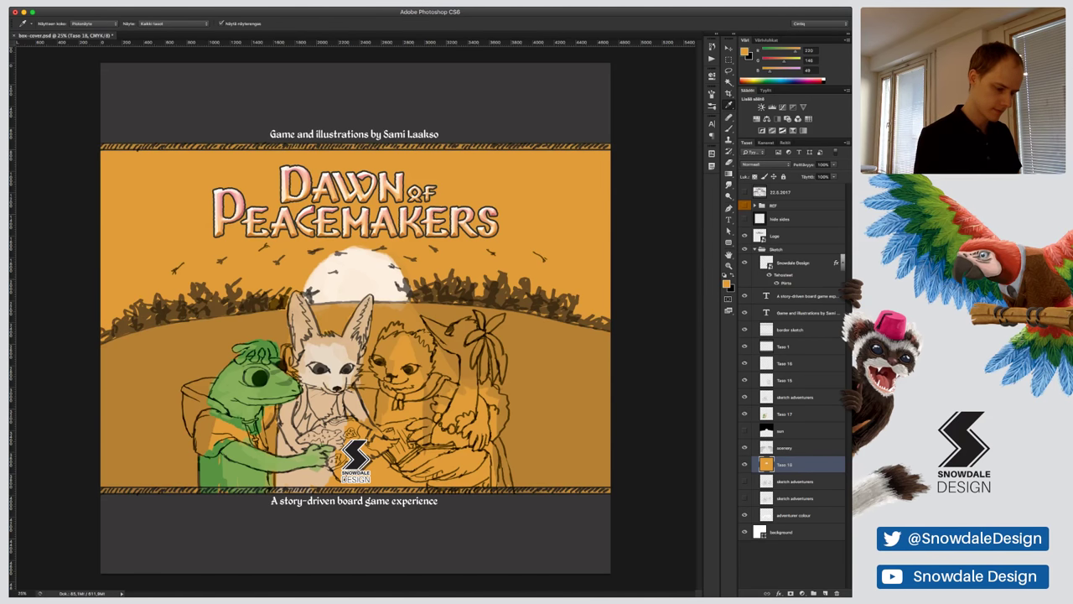
{"action": "key", "text": "b"}
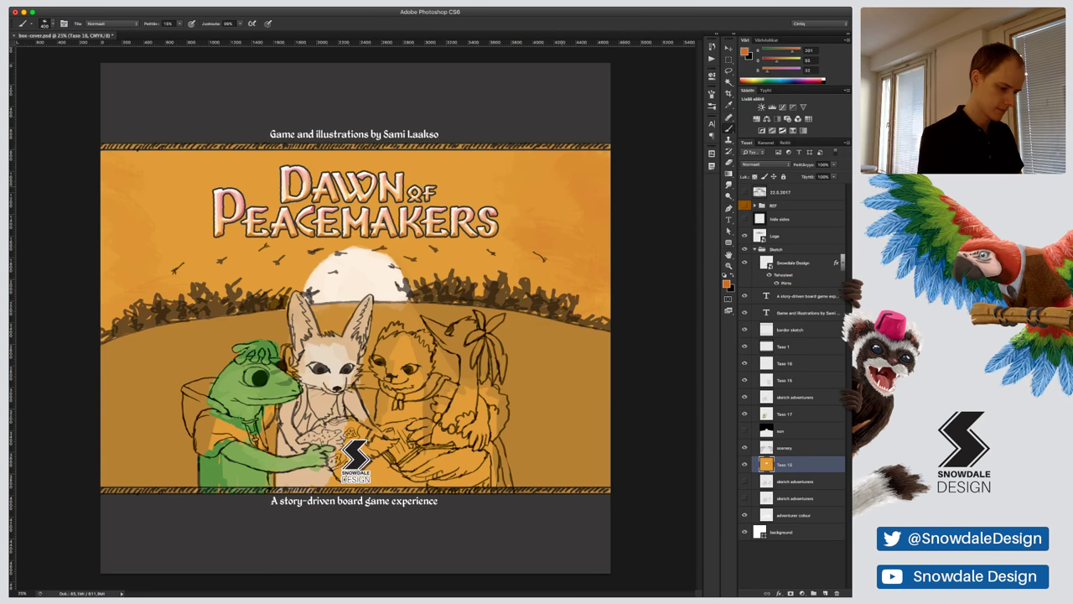
{"action": "left_click_drag", "start_coordinate": [133, 163], "coordinate": [104, 166]}
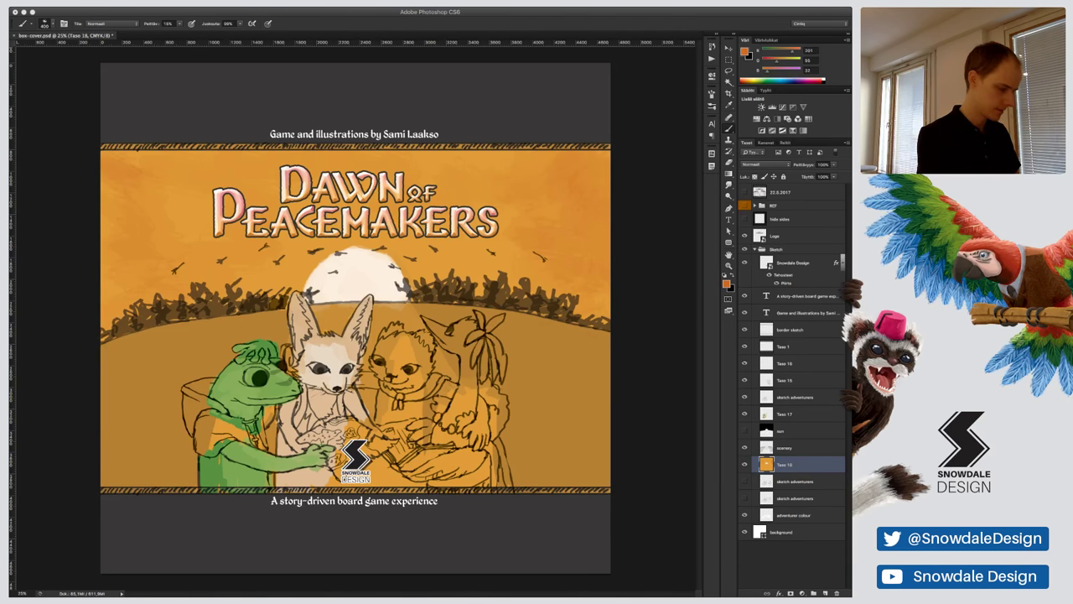
Shade the ground on both sides of the characters with faint, low-opacity black brush strokes
{"action": "key", "text": "x"}
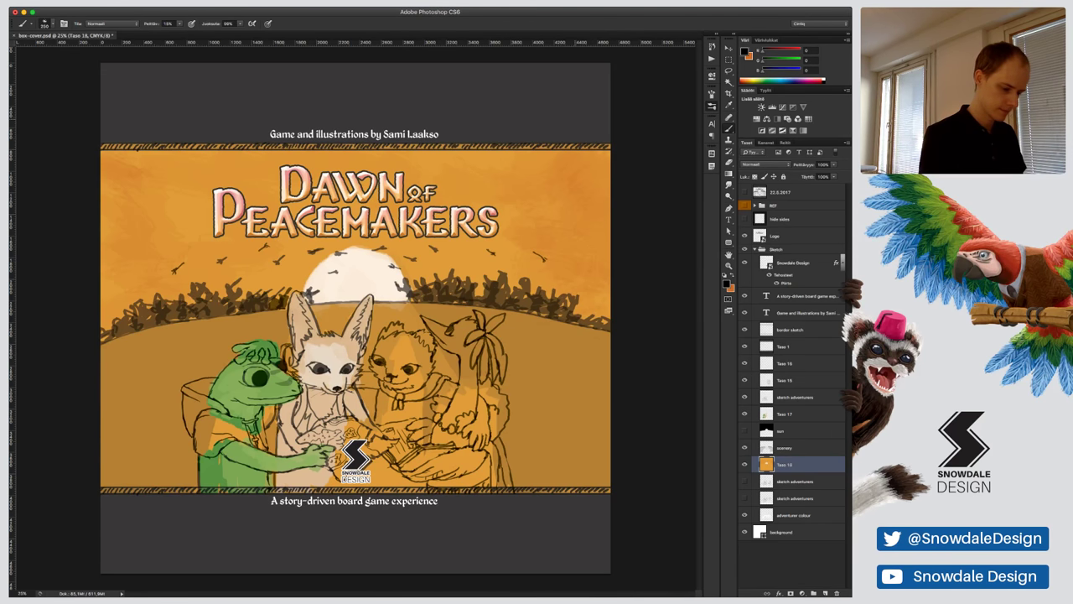
{"action": "left_click", "coordinate": [712, 107]}
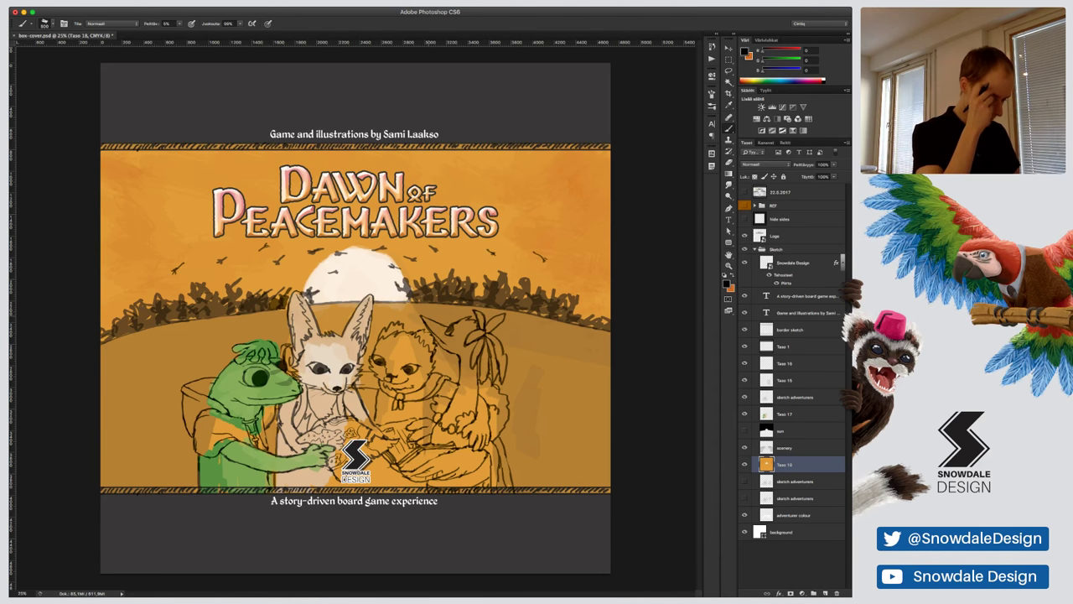
{"action": "left_click_drag", "start_coordinate": [528, 373], "coordinate": [525, 457]}
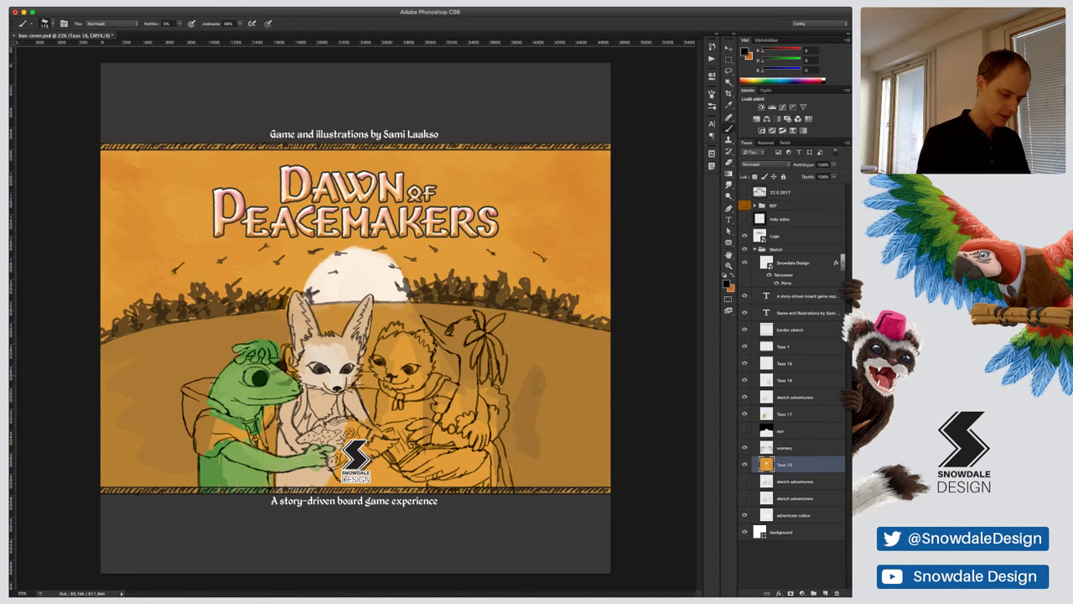
{"action": "mouse_move", "coordinate": [548, 384]}
{"action": "left_mouse_down"}
{"action": "mouse_move", "coordinate": [549, 461]}
{"action": "mouse_move", "coordinate": [557, 476]}
{"action": "mouse_move", "coordinate": [564, 398]}
{"action": "mouse_move", "coordinate": [573, 464]}
{"action": "left_mouse_up"}
{"action": "left_click_drag", "start_coordinate": [587, 389], "coordinate": [588, 470]}
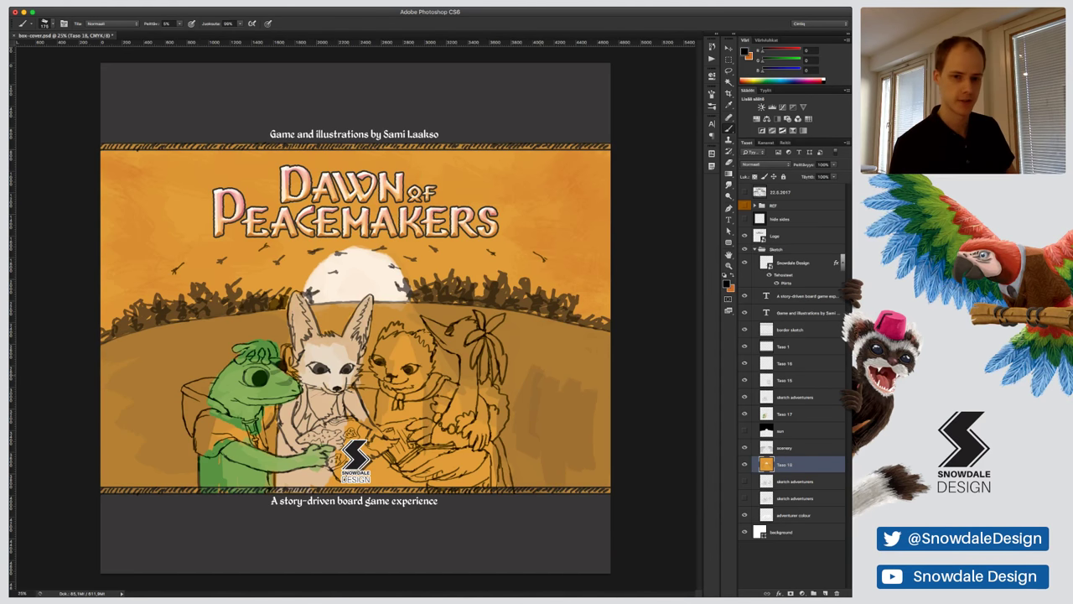
{"action": "left_click_drag", "start_coordinate": [598, 429], "coordinate": [598, 466]}
{"action": "mouse_move", "coordinate": [601, 403]}
{"action": "left_mouse_down"}
{"action": "mouse_move", "coordinate": [605, 465]}
{"action": "mouse_move", "coordinate": [573, 476]}
{"action": "mouse_move", "coordinate": [461, 331]}
{"action": "mouse_move", "coordinate": [451, 346]}
{"action": "mouse_move", "coordinate": [597, 367]}
{"action": "mouse_move", "coordinate": [602, 386]}
{"action": "left_mouse_up"}
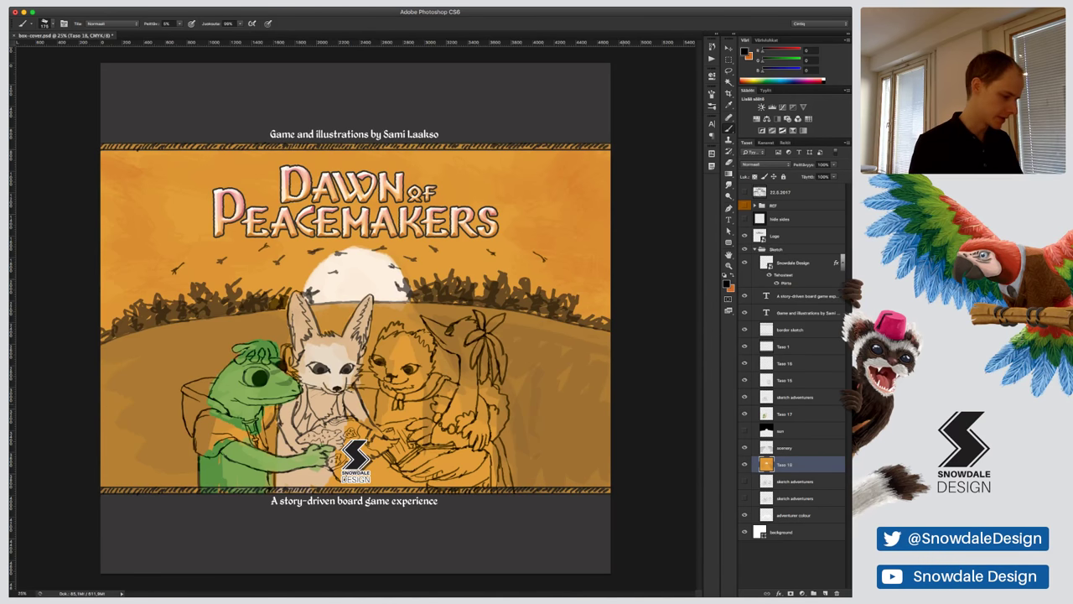
Sample the brown of the ground and paint it at 70% opacity beside the bird character
{"action": "key", "text": "super+plus"}
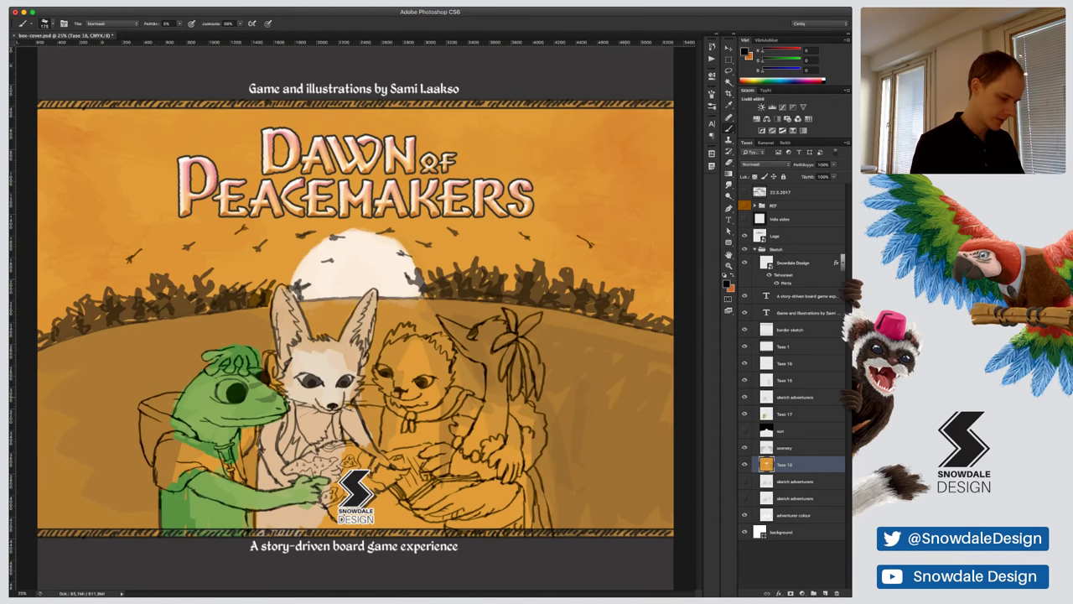
{"action": "key", "text": "super+plus"}
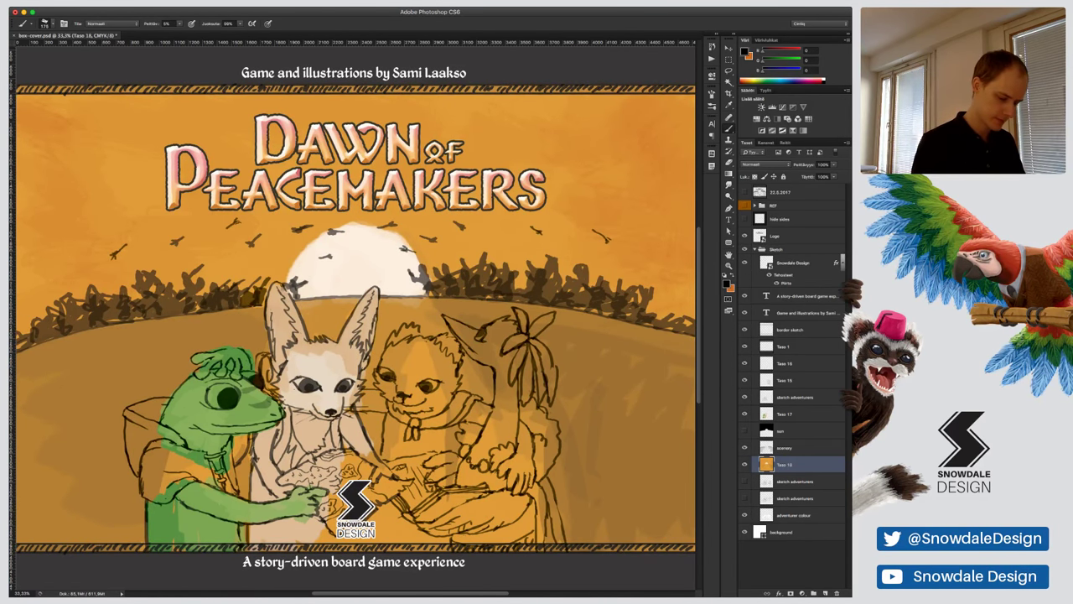
{"action": "left_click", "coordinate": [597, 415], "text": "alt"}
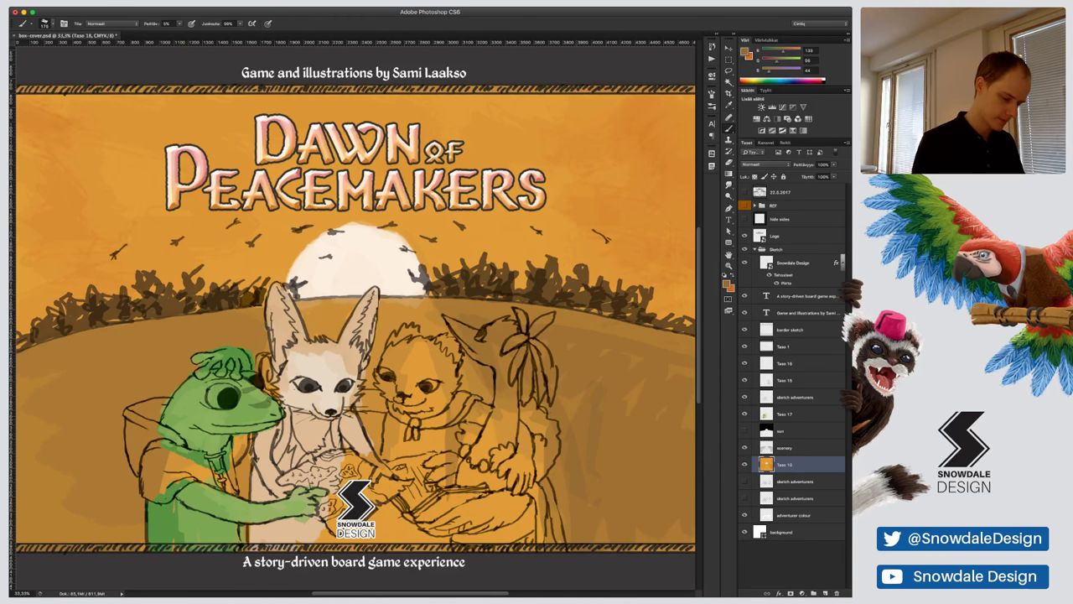
{"action": "key", "text": "7"}
{"action": "mouse_move", "coordinate": [585, 389]}
{"action": "left_mouse_down"}
{"action": "mouse_move", "coordinate": [555, 434]}
{"action": "mouse_move", "coordinate": [575, 473]}
{"action": "left_mouse_up"}
{"action": "mouse_move", "coordinate": [596, 430]}
{"action": "left_mouse_down"}
{"action": "mouse_move", "coordinate": [556, 479]}
{"action": "mouse_move", "coordinate": [560, 534]}
{"action": "left_mouse_up"}
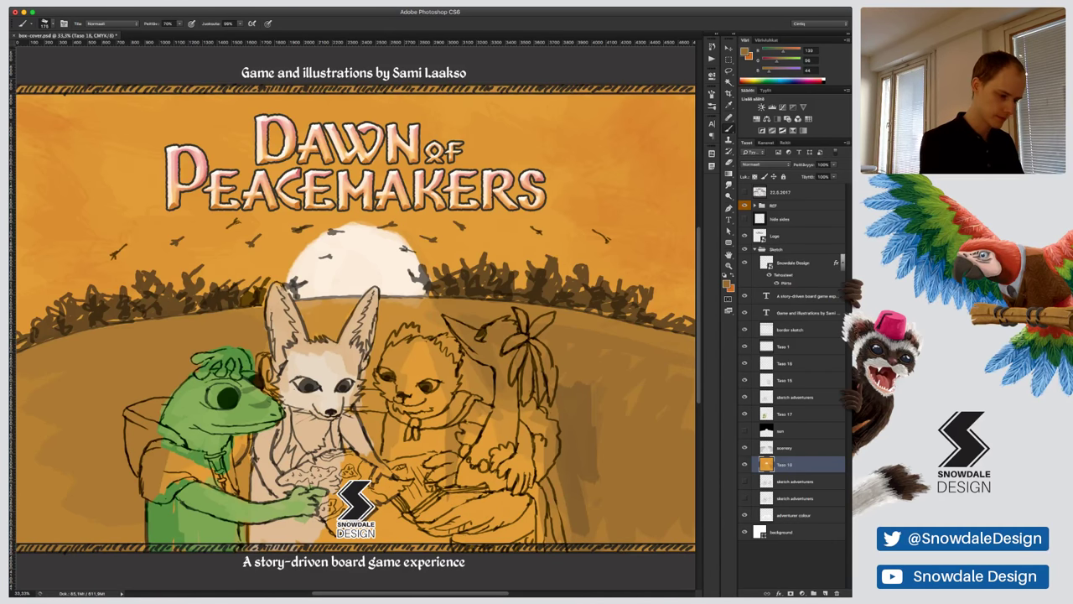
Block in the bird's neck and body on layer Taso 17 with a blue sampled from the heron photo in REF
{"action": "left_click", "coordinate": [786, 414]}
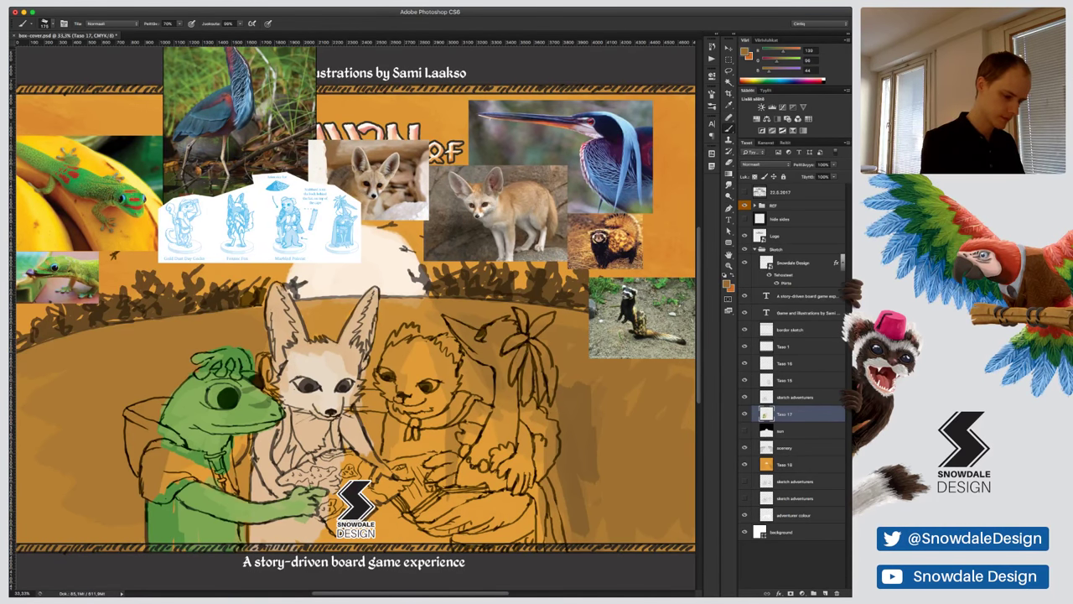
{"action": "left_click", "coordinate": [596, 179], "text": "alt"}
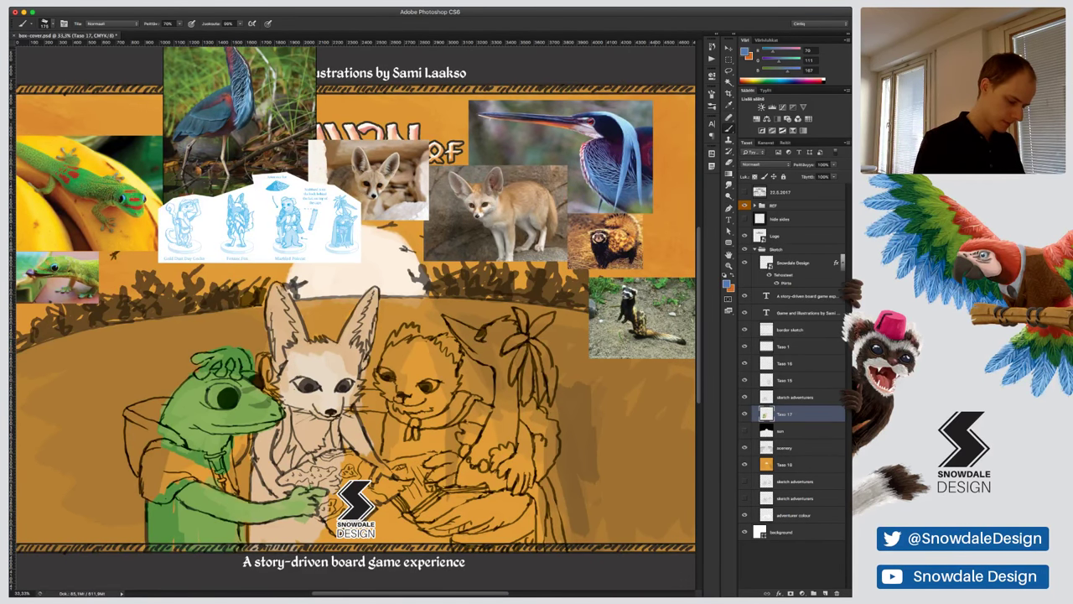
{"action": "mouse_move", "coordinate": [471, 472]}
{"action": "left_mouse_down"}
{"action": "mouse_move", "coordinate": [480, 453]}
{"action": "mouse_move", "coordinate": [464, 487]}
{"action": "mouse_move", "coordinate": [500, 418]}
{"action": "mouse_move", "coordinate": [494, 448]}
{"action": "left_mouse_up"}
{"action": "mouse_move", "coordinate": [510, 395]}
{"action": "left_mouse_down"}
{"action": "mouse_move", "coordinate": [497, 420]}
{"action": "mouse_move", "coordinate": [513, 437]}
{"action": "mouse_move", "coordinate": [503, 473]}
{"action": "mouse_move", "coordinate": [478, 502]}
{"action": "mouse_move", "coordinate": [504, 493]}
{"action": "left_mouse_up"}
{"action": "left_click_drag", "start_coordinate": [486, 489], "coordinate": [459, 508]}
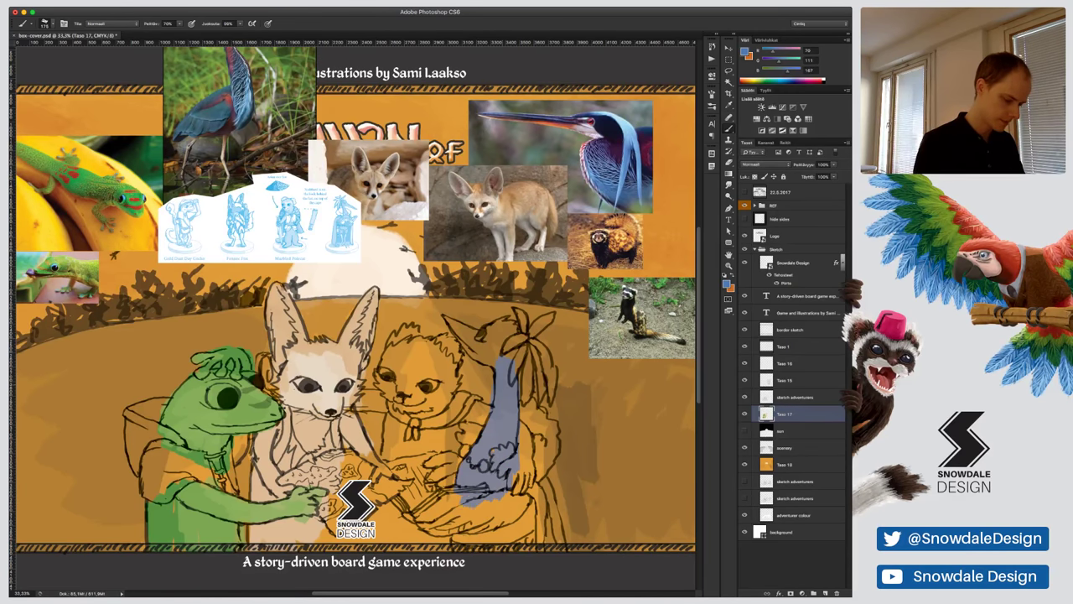
Extend the blue base colour over the bird's wing feathers, lower body and head, and build up the neck
{"action": "mouse_move", "coordinate": [474, 466]}
{"action": "left_mouse_down"}
{"action": "mouse_move", "coordinate": [432, 515]}
{"action": "mouse_move", "coordinate": [428, 461]}
{"action": "left_mouse_up"}
{"action": "mouse_move", "coordinate": [426, 457]}
{"action": "left_mouse_down"}
{"action": "mouse_move", "coordinate": [453, 466]}
{"action": "mouse_move", "coordinate": [433, 498]}
{"action": "left_mouse_up"}
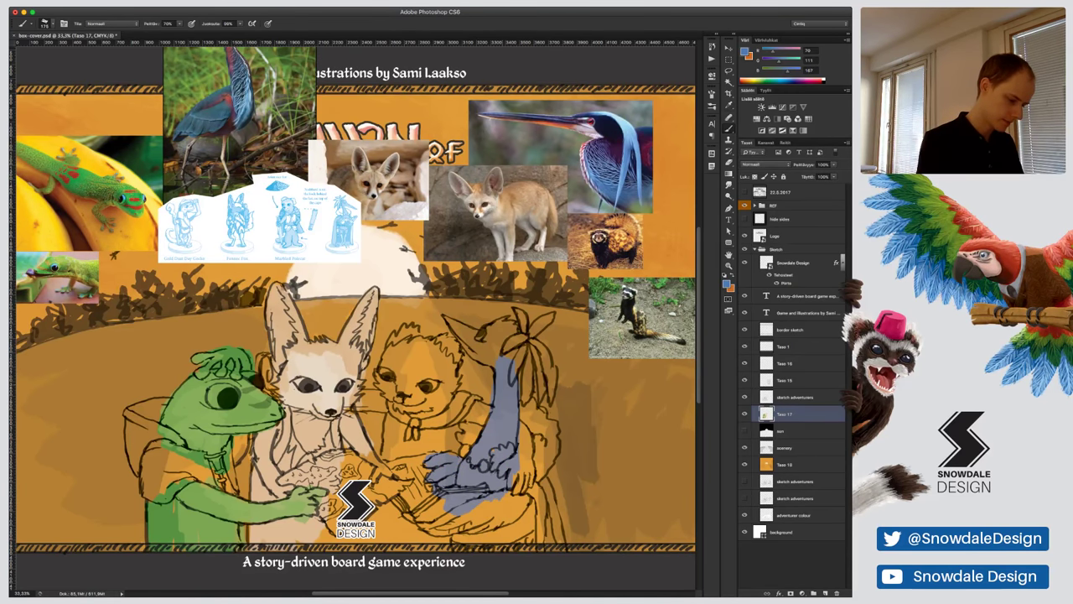
{"action": "left_click_drag", "start_coordinate": [514, 478], "coordinate": [467, 513]}
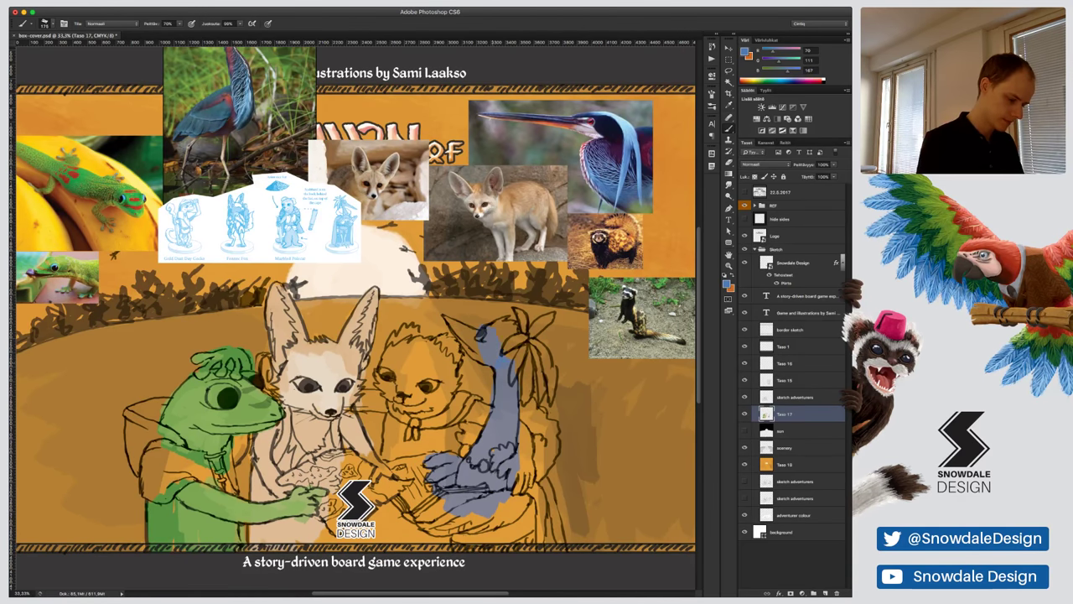
{"action": "mouse_move", "coordinate": [511, 410]}
{"action": "left_mouse_down"}
{"action": "mouse_move", "coordinate": [501, 456]}
{"action": "mouse_move", "coordinate": [480, 461]}
{"action": "mouse_move", "coordinate": [485, 485]}
{"action": "left_mouse_up"}
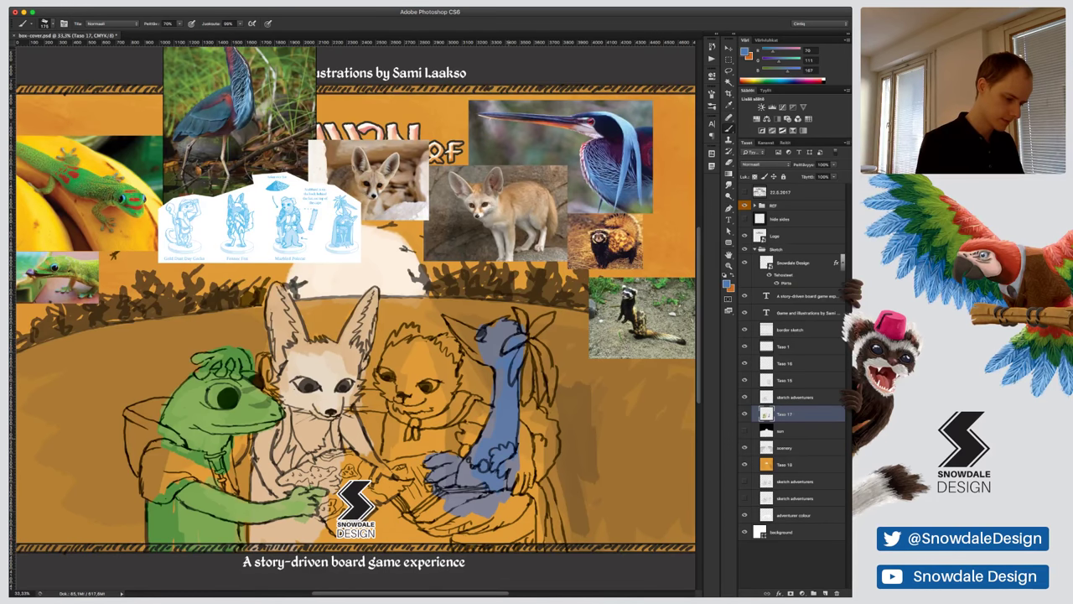
Block in the marbled polecat's head, face and shoulders on layer Taso 17 with an off-white sampled from the polecat photo
{"action": "left_click", "coordinate": [630, 295], "text": "alt"}
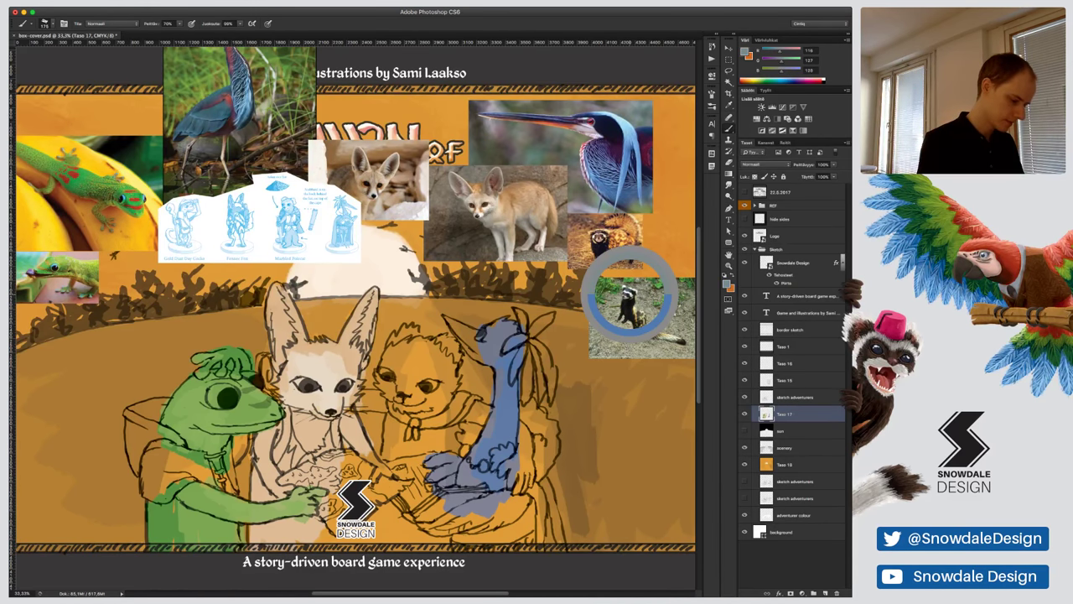
{"action": "mouse_move", "coordinate": [388, 374]}
{"action": "left_mouse_down"}
{"action": "mouse_move", "coordinate": [401, 403]}
{"action": "mouse_move", "coordinate": [380, 393]}
{"action": "mouse_move", "coordinate": [407, 339]}
{"action": "mouse_move", "coordinate": [406, 350]}
{"action": "left_mouse_up"}
{"action": "mouse_move", "coordinate": [401, 388]}
{"action": "left_mouse_down"}
{"action": "mouse_move", "coordinate": [412, 335]}
{"action": "mouse_move", "coordinate": [409, 406]}
{"action": "left_mouse_up"}
{"action": "mouse_move", "coordinate": [421, 335]}
{"action": "left_mouse_down"}
{"action": "mouse_move", "coordinate": [399, 410]}
{"action": "mouse_move", "coordinate": [414, 411]}
{"action": "mouse_move", "coordinate": [428, 347]}
{"action": "mouse_move", "coordinate": [419, 414]}
{"action": "left_mouse_up"}
{"action": "left_click_drag", "start_coordinate": [438, 352], "coordinate": [426, 412]}
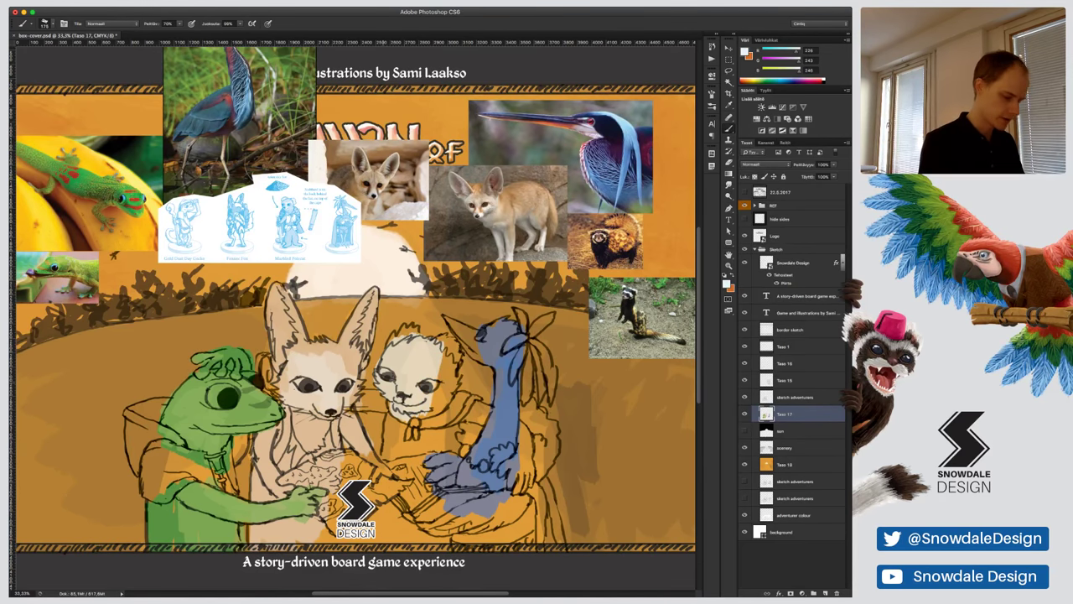
{"action": "left_click_drag", "start_coordinate": [447, 350], "coordinate": [436, 406]}
{"action": "mouse_move", "coordinate": [456, 363]}
{"action": "left_mouse_down"}
{"action": "mouse_move", "coordinate": [447, 394]}
{"action": "mouse_move", "coordinate": [414, 420]}
{"action": "left_mouse_up"}
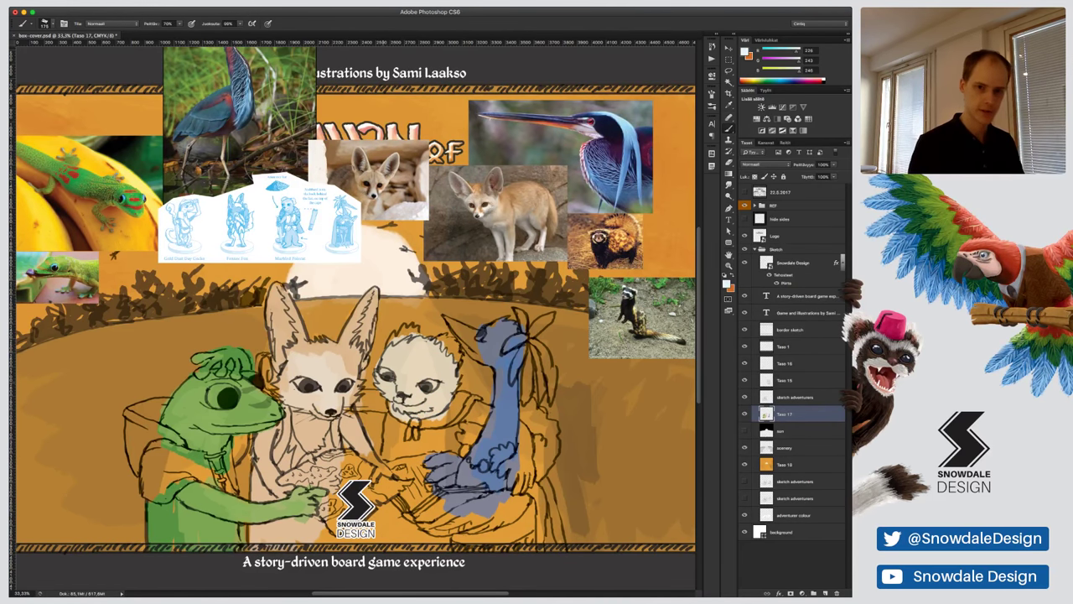
{"action": "left_click_drag", "start_coordinate": [441, 338], "coordinate": [459, 361]}
{"action": "left_click_drag", "start_coordinate": [407, 331], "coordinate": [387, 345]}
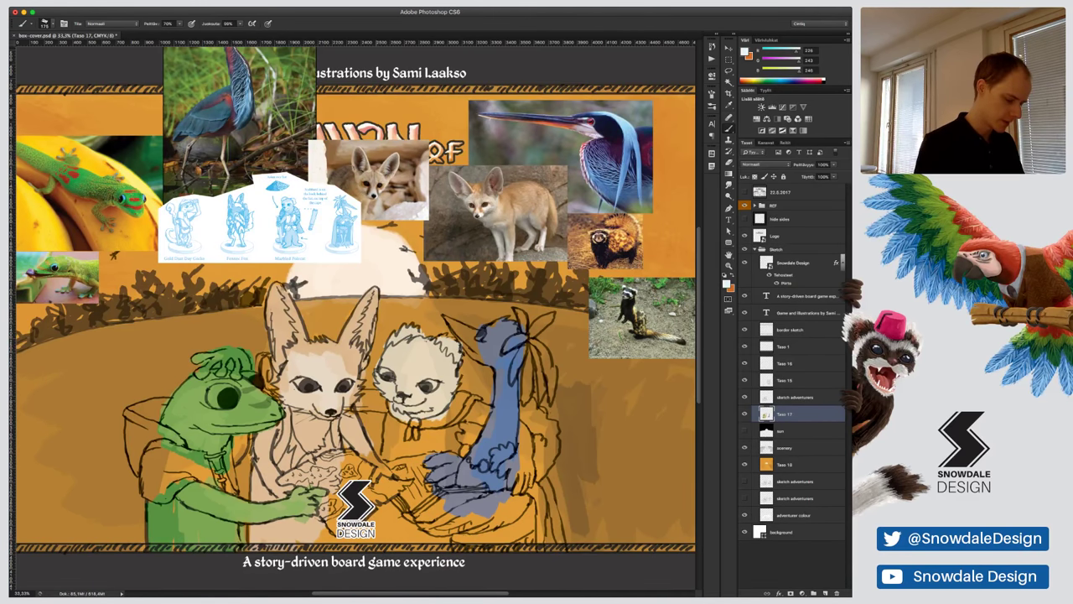
{"action": "left_click_drag", "start_coordinate": [382, 389], "coordinate": [351, 412]}
{"action": "left_click_drag", "start_coordinate": [490, 403], "coordinate": [466, 421]}
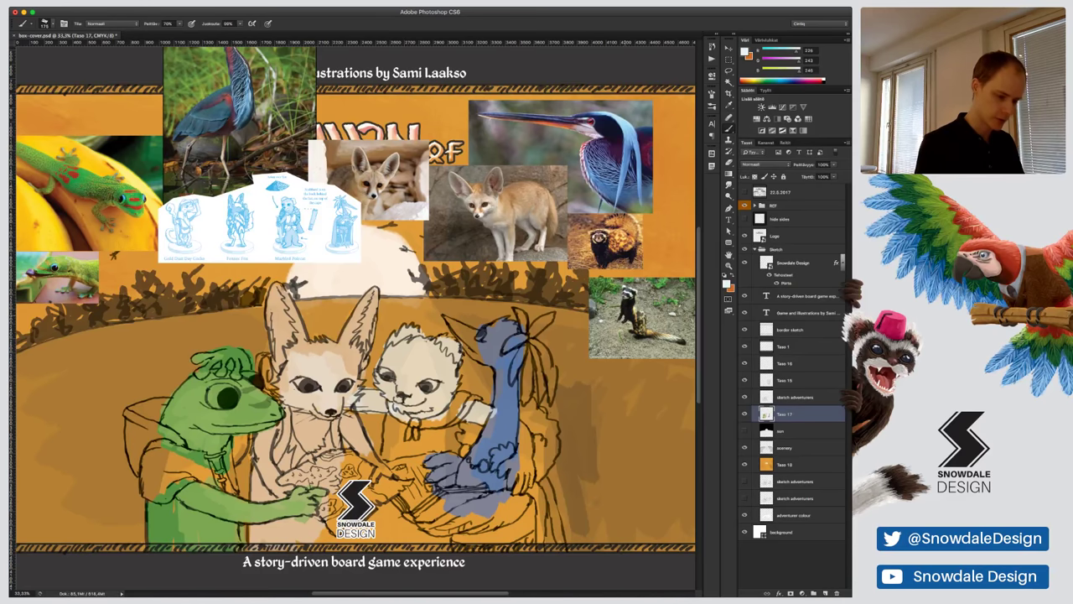
Paint the polecat's arms around the fox and the bird with a near-black sampled from the polecat photo
{"action": "left_click", "coordinate": [628, 311], "text": "alt"}
{"action": "left_click", "coordinate": [617, 318], "text": "alt"}
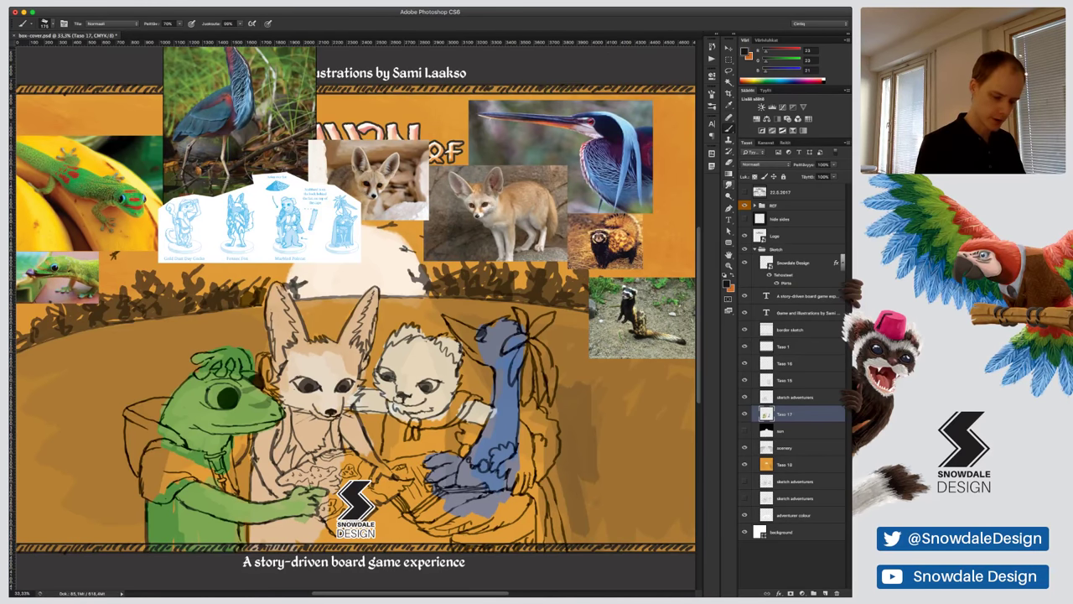
{"action": "key", "text": "i"}
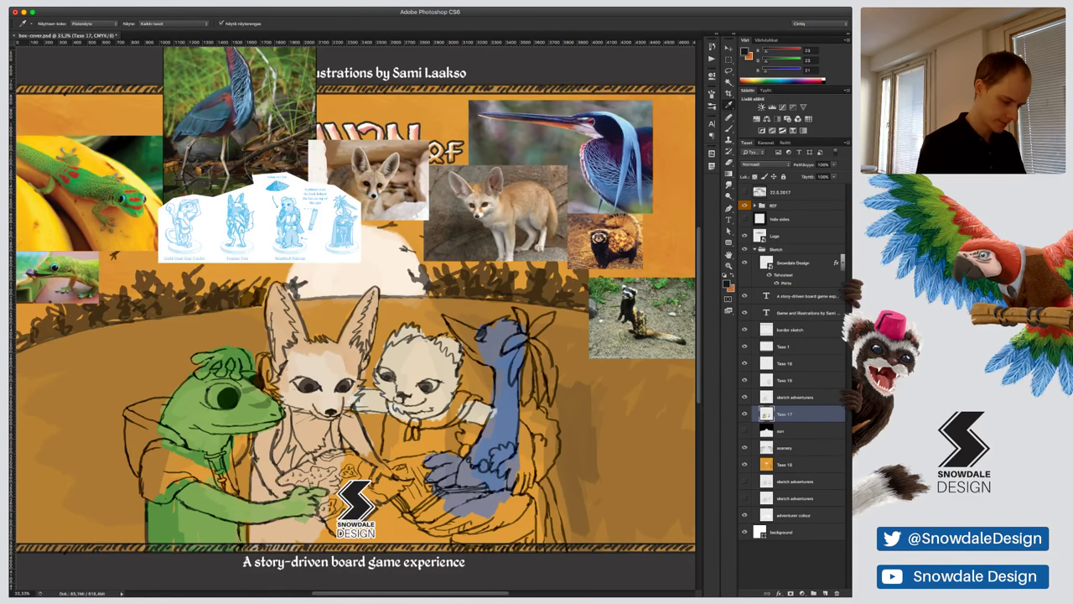
{"action": "key", "text": "b"}
{"action": "mouse_move", "coordinate": [455, 418]}
{"action": "left_mouse_down"}
{"action": "mouse_move", "coordinate": [486, 409]}
{"action": "mouse_move", "coordinate": [486, 418]}
{"action": "mouse_move", "coordinate": [491, 401]}
{"action": "mouse_move", "coordinate": [478, 404]}
{"action": "left_mouse_up"}
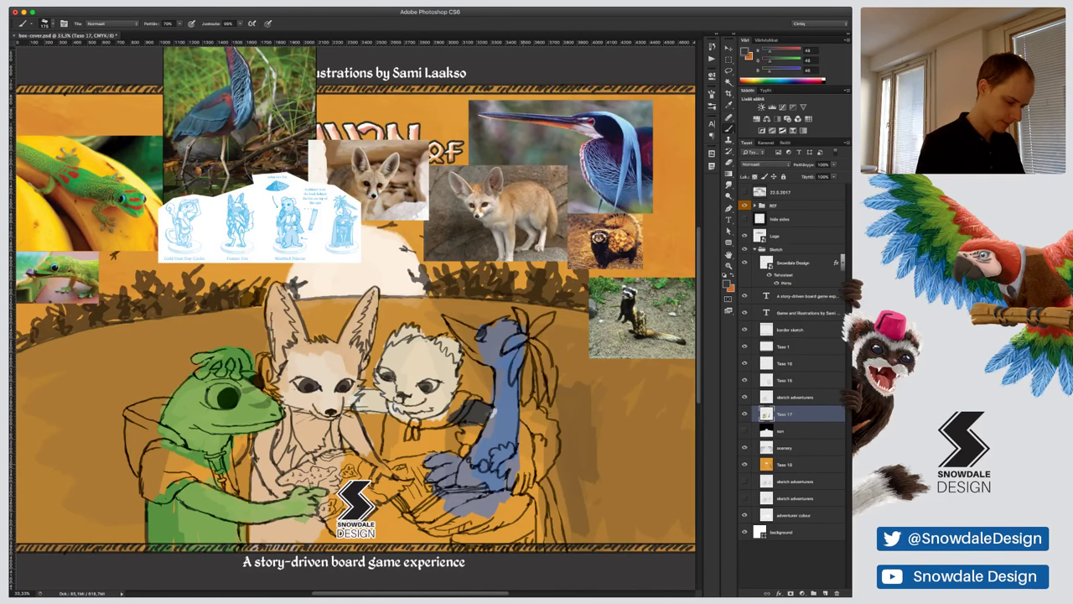
{"action": "mouse_move", "coordinate": [501, 474]}
{"action": "left_mouse_down"}
{"action": "mouse_move", "coordinate": [529, 436]}
{"action": "mouse_move", "coordinate": [521, 475]}
{"action": "mouse_move", "coordinate": [533, 460]}
{"action": "mouse_move", "coordinate": [503, 464]}
{"action": "mouse_move", "coordinate": [528, 471]}
{"action": "mouse_move", "coordinate": [538, 462]}
{"action": "mouse_move", "coordinate": [525, 426]}
{"action": "left_mouse_up"}
{"action": "left_click_drag", "start_coordinate": [366, 406], "coordinate": [387, 392]}
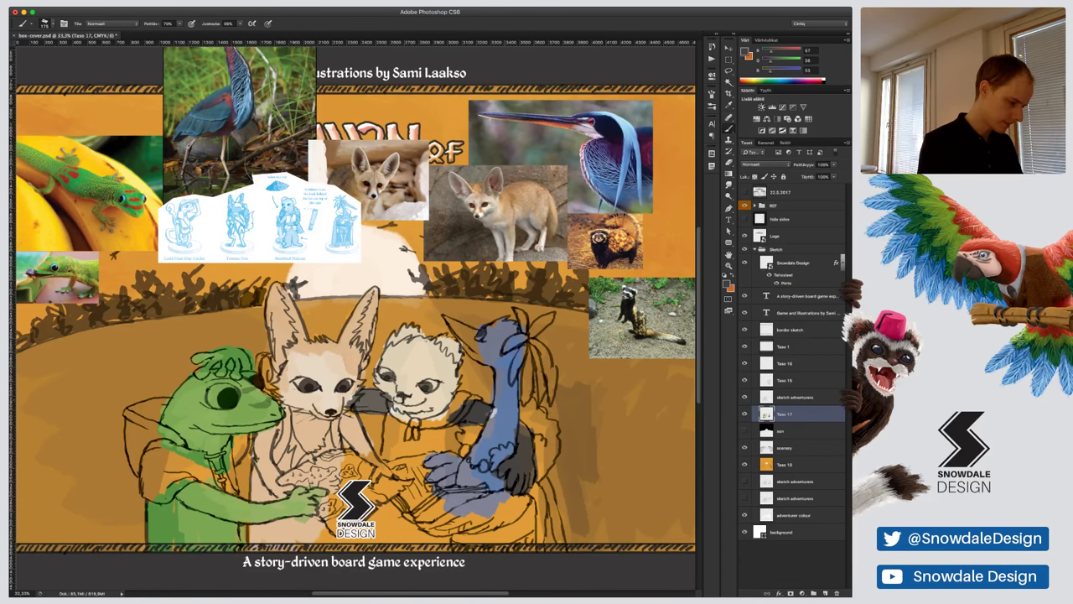
Paint the fox's arm and chest with a pale beige sampled from the canvas
{"action": "left_click", "coordinate": [411, 356], "text": "alt"}
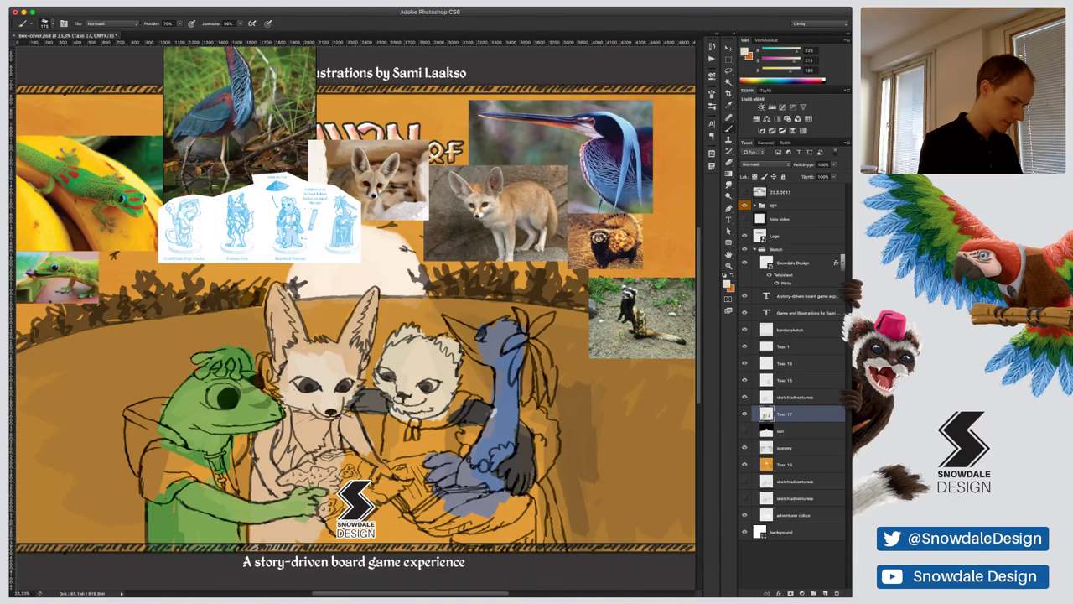
{"action": "left_click_drag", "start_coordinate": [342, 419], "coordinate": [387, 482]}
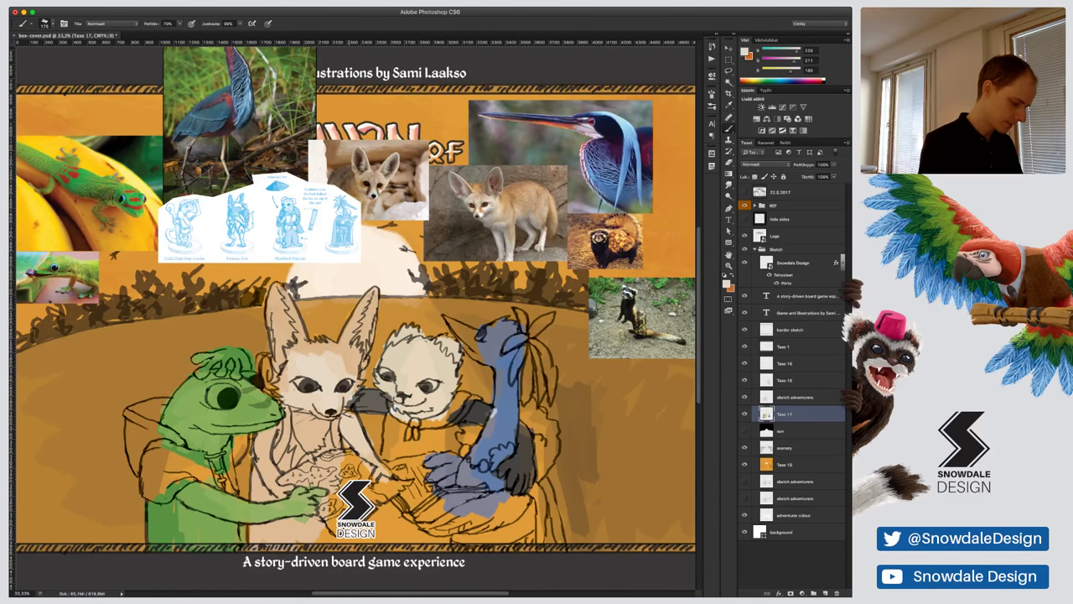
{"action": "mouse_move", "coordinate": [328, 433]}
{"action": "left_mouse_down"}
{"action": "mouse_move", "coordinate": [327, 455]}
{"action": "mouse_move", "coordinate": [301, 442]}
{"action": "mouse_move", "coordinate": [299, 451]}
{"action": "mouse_move", "coordinate": [306, 420]}
{"action": "mouse_move", "coordinate": [332, 413]}
{"action": "left_mouse_up"}
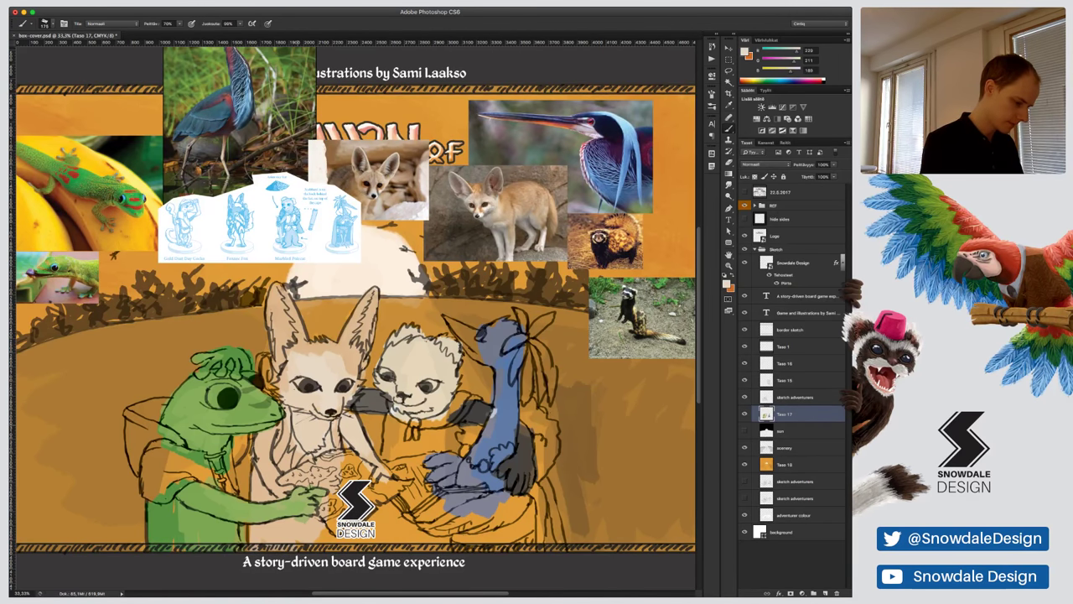
Paint the fox's muzzle and lower face white, sampling the colour from the standing fennec fox photo
{"action": "left_click", "coordinate": [480, 214], "text": "alt"}
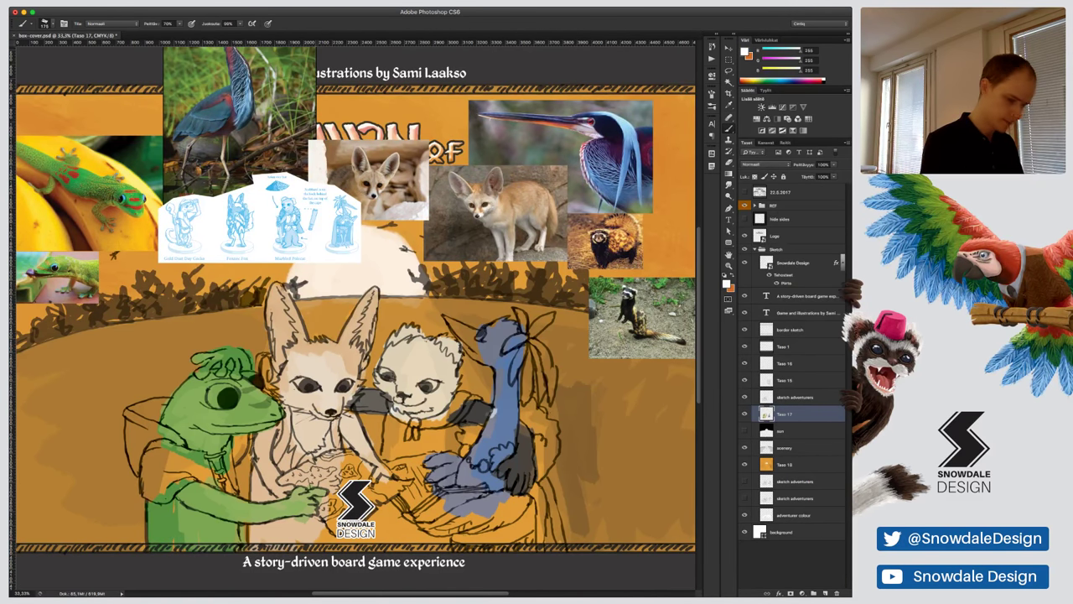
{"action": "mouse_move", "coordinate": [313, 409]}
{"action": "left_mouse_down"}
{"action": "mouse_move", "coordinate": [327, 420]}
{"action": "mouse_move", "coordinate": [345, 410]}
{"action": "left_mouse_up"}
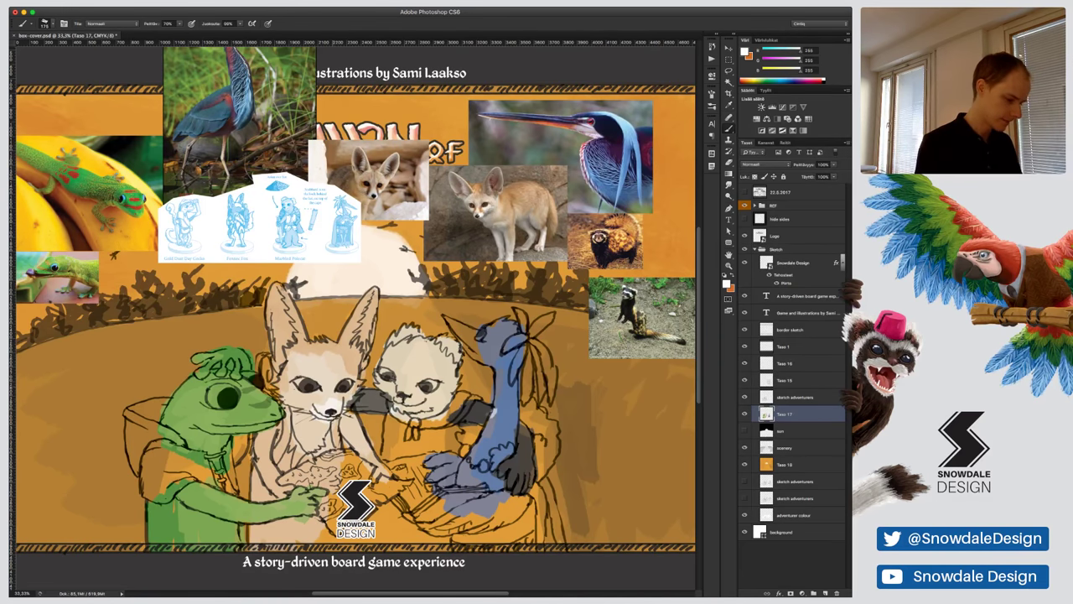
{"action": "mouse_move", "coordinate": [315, 406]}
{"action": "left_mouse_down"}
{"action": "mouse_move", "coordinate": [356, 393]}
{"action": "mouse_move", "coordinate": [345, 407]}
{"action": "left_mouse_up"}
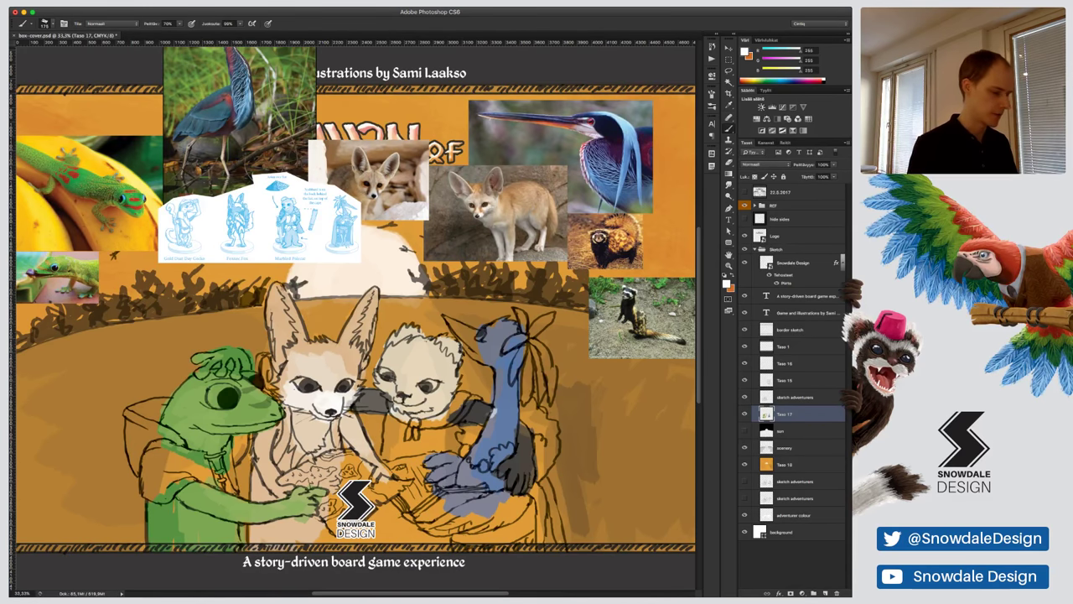
Hide the REF group and extend the bird's sampled blue over its neck edge and lower wing feathers
{"action": "left_click", "coordinate": [744, 206]}
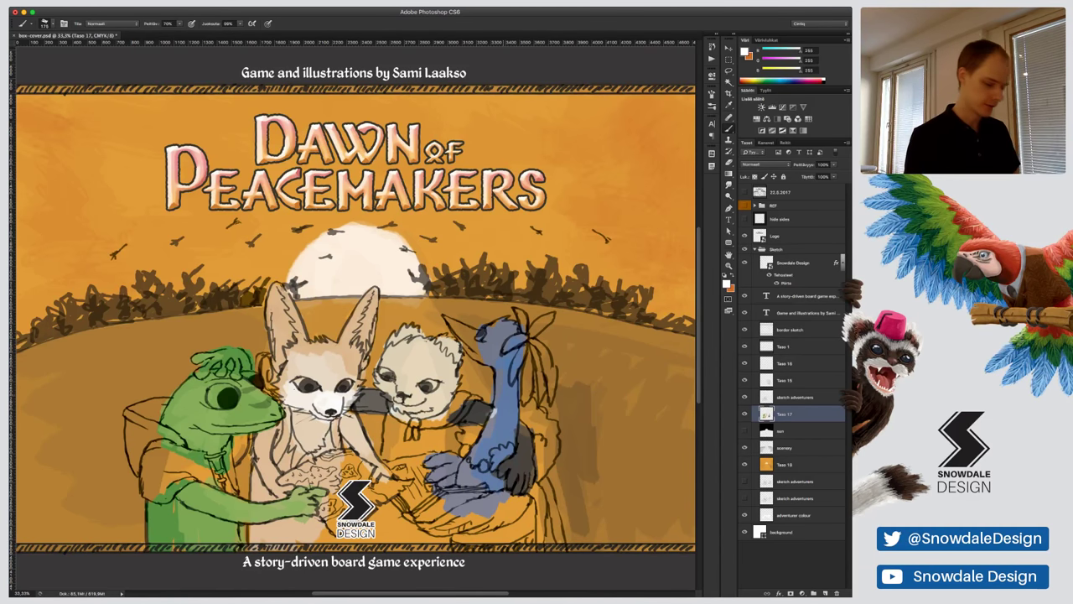
{"action": "left_click", "coordinate": [504, 393], "text": "alt"}
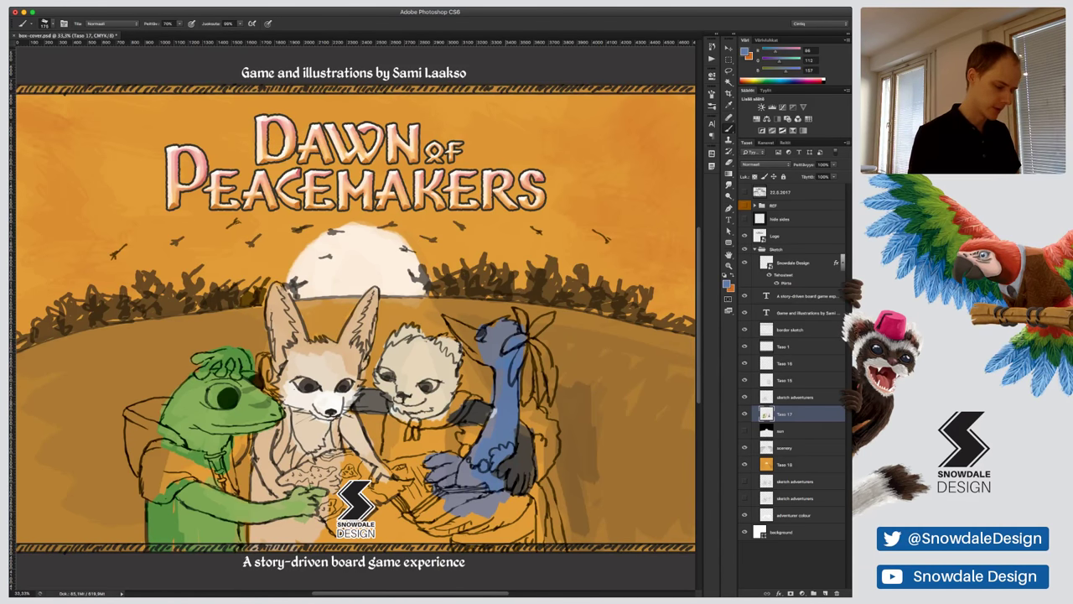
{"action": "left_click_drag", "start_coordinate": [496, 408], "coordinate": [493, 419]}
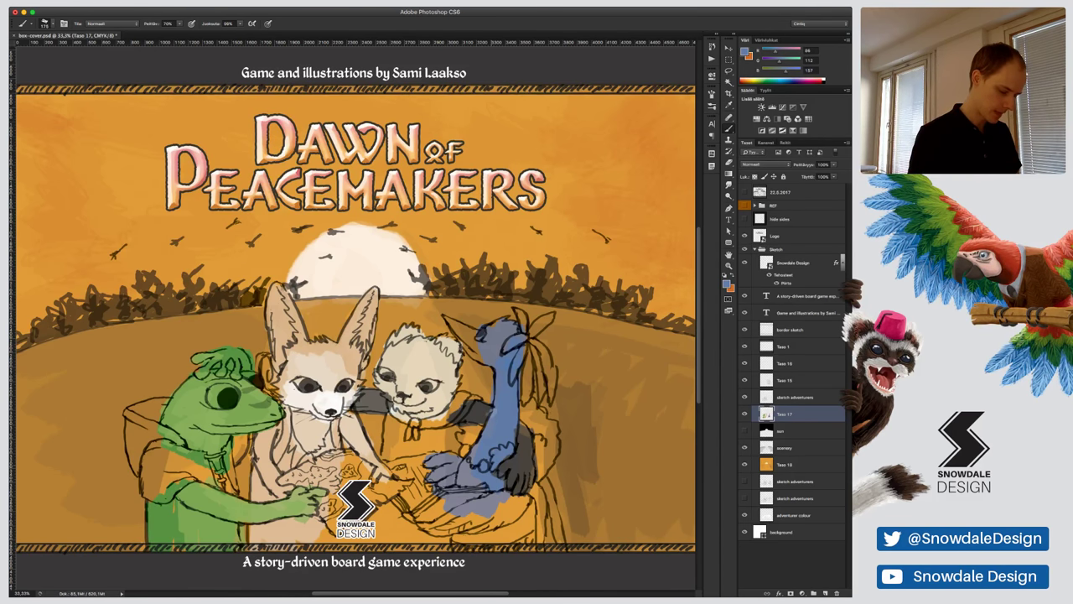
{"action": "left_click_drag", "start_coordinate": [469, 514], "coordinate": [406, 513]}
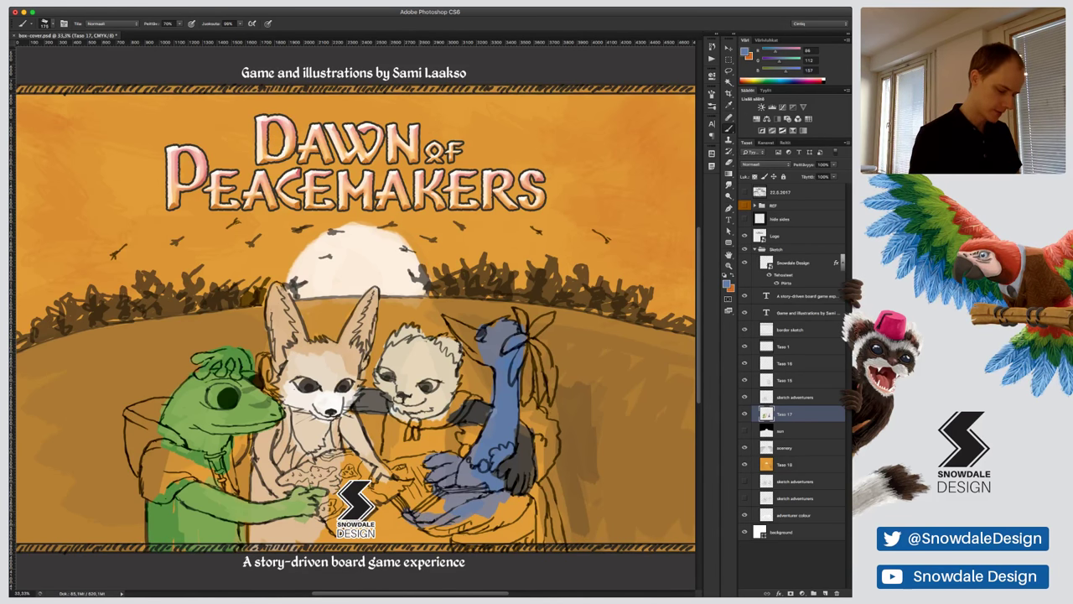
{"action": "mouse_move", "coordinate": [466, 530]}
{"action": "left_mouse_down"}
{"action": "mouse_move", "coordinate": [426, 526]}
{"action": "mouse_move", "coordinate": [518, 502]}
{"action": "mouse_move", "coordinate": [514, 517]}
{"action": "mouse_move", "coordinate": [525, 500]}
{"action": "left_mouse_up"}
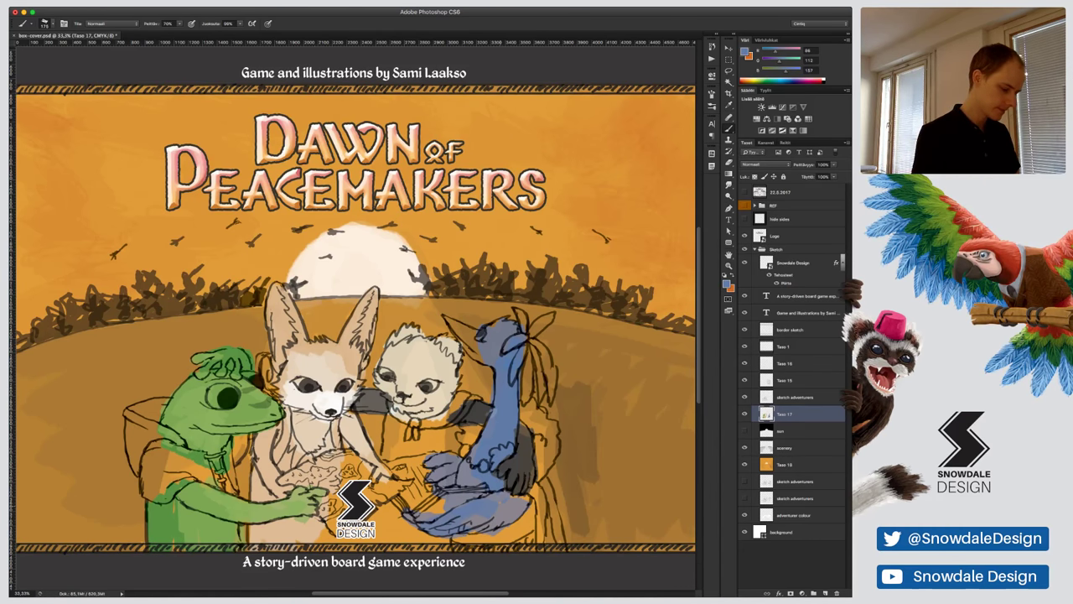
Fill the polecat's chest with a cream sampled from the fox's forehead
{"action": "left_click", "coordinate": [322, 365], "text": "alt"}
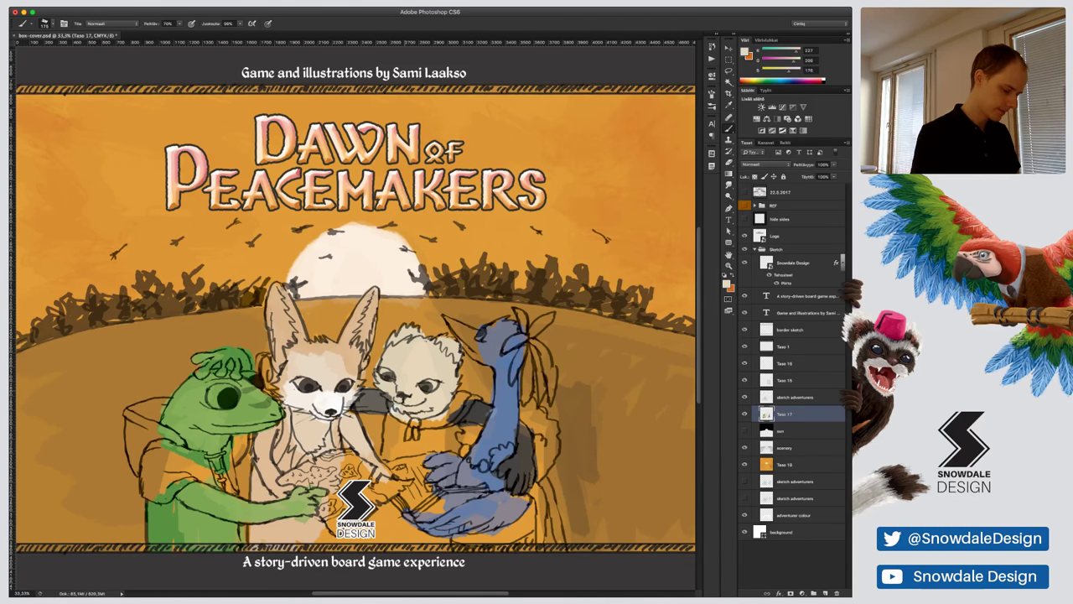
{"action": "mouse_move", "coordinate": [412, 425]}
{"action": "left_mouse_down"}
{"action": "mouse_move", "coordinate": [400, 425]}
{"action": "mouse_move", "coordinate": [395, 458]}
{"action": "mouse_move", "coordinate": [444, 463]}
{"action": "left_mouse_up"}
Fill the map held between the characters with a light tan and hide the Snowdale Design logo covering it
{"action": "key", "text": "i"}
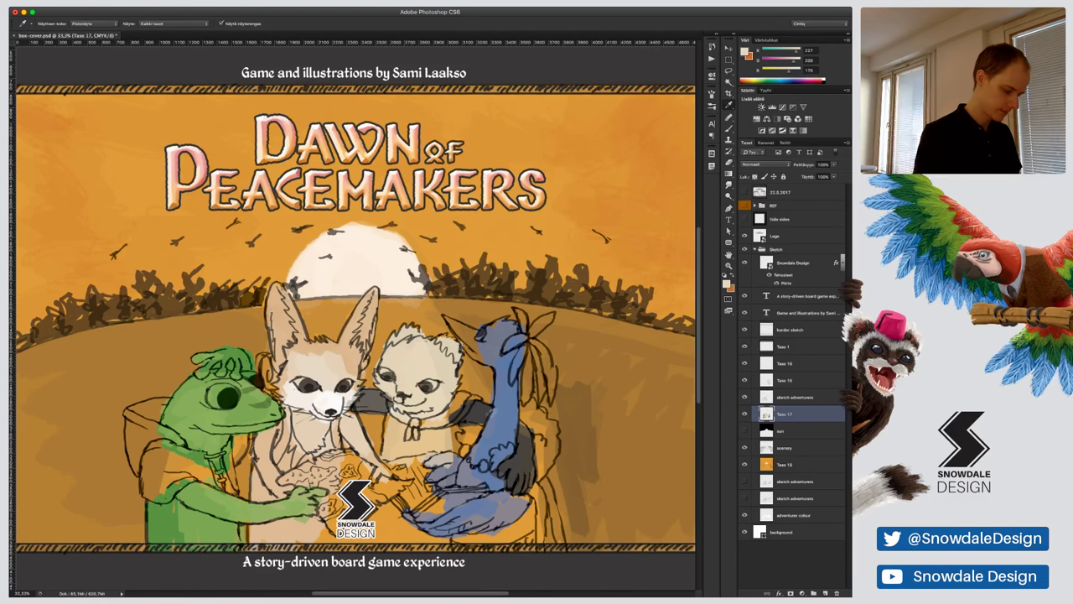
{"action": "key", "text": "b"}
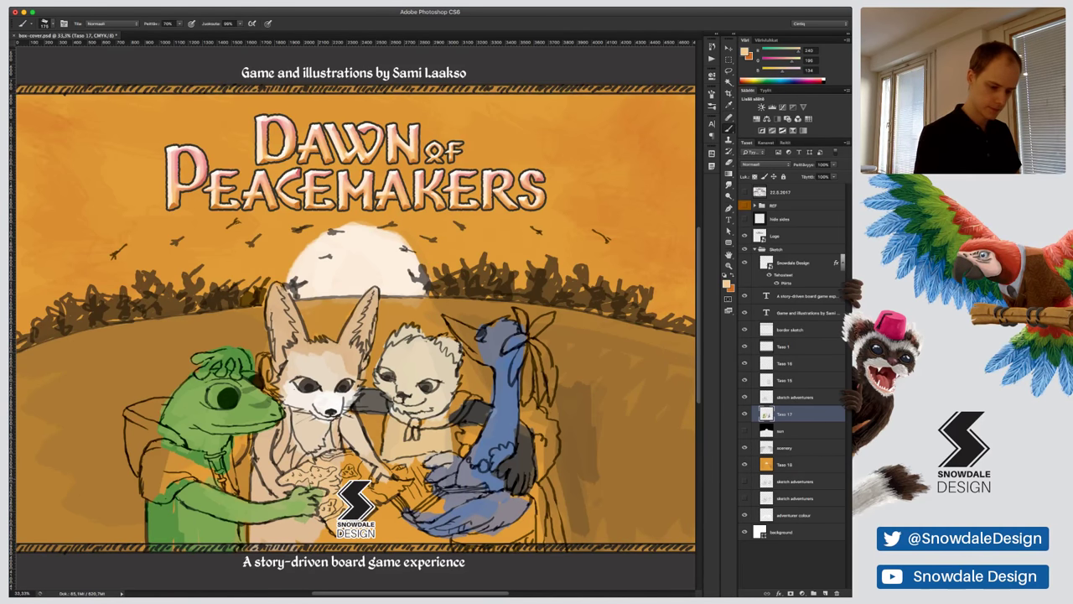
{"action": "mouse_move", "coordinate": [374, 512]}
{"action": "left_mouse_down"}
{"action": "mouse_move", "coordinate": [387, 490]}
{"action": "mouse_move", "coordinate": [352, 475]}
{"action": "mouse_move", "coordinate": [376, 480]}
{"action": "left_mouse_up"}
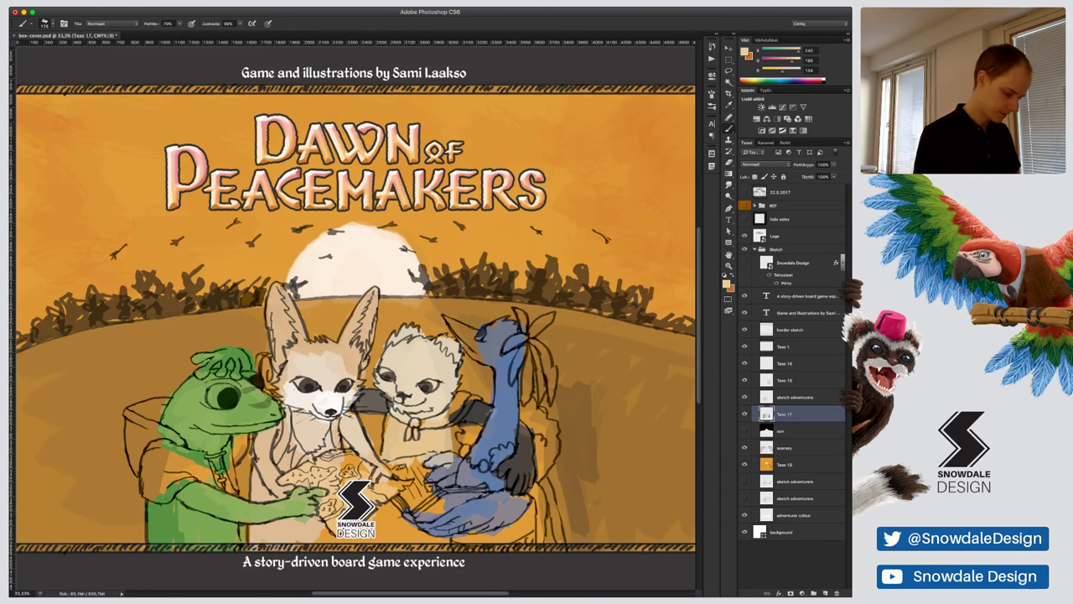
{"action": "mouse_move", "coordinate": [345, 472]}
{"action": "left_mouse_down"}
{"action": "mouse_move", "coordinate": [350, 493]}
{"action": "mouse_move", "coordinate": [335, 457]}
{"action": "mouse_move", "coordinate": [404, 487]}
{"action": "left_mouse_up"}
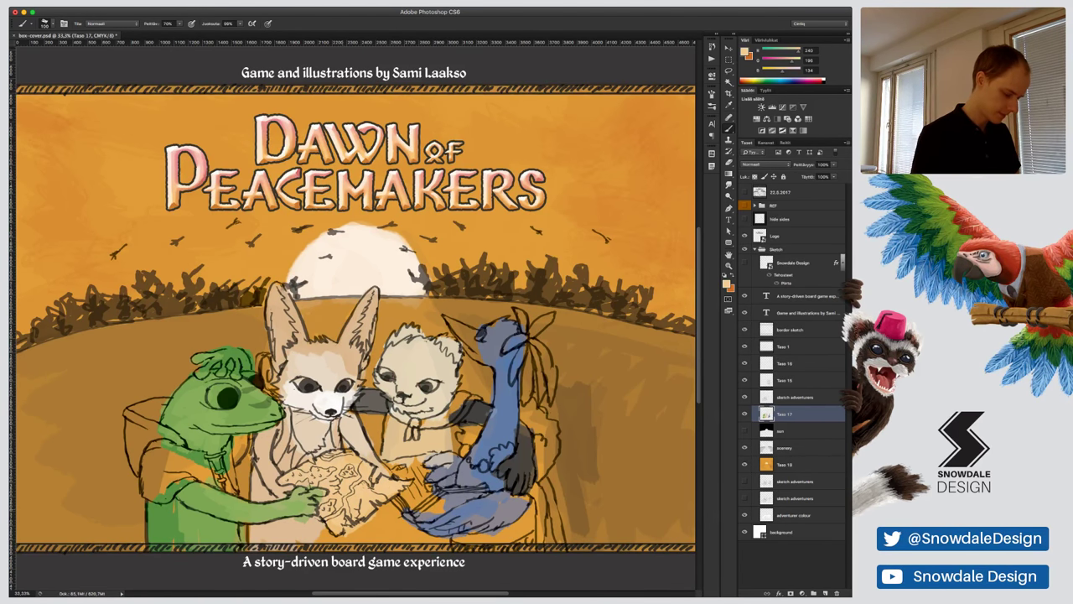
{"action": "key", "text": "e"}
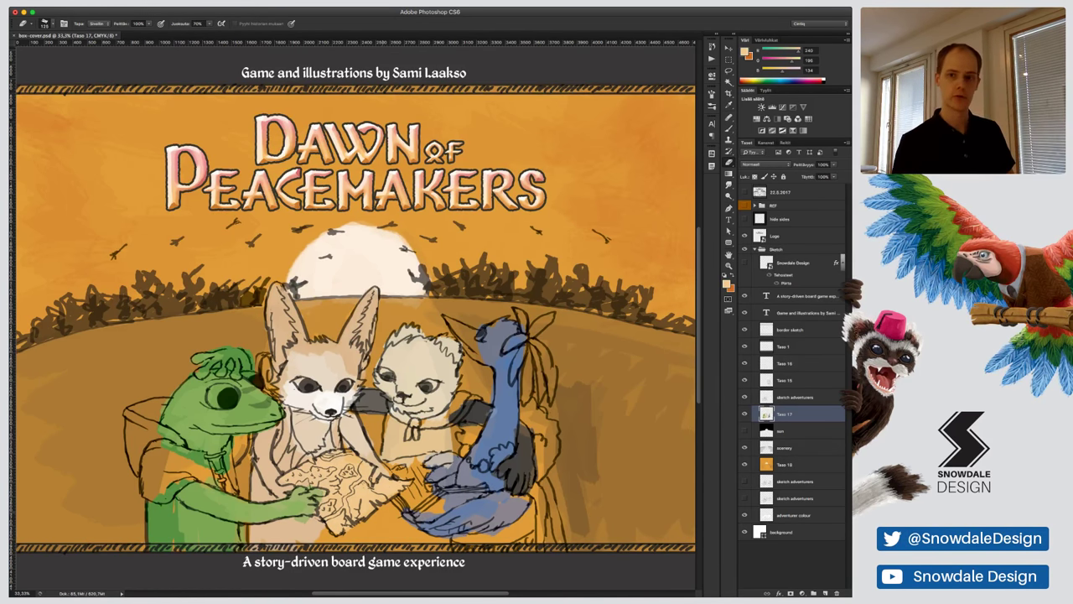
{"action": "key", "text": "b"}
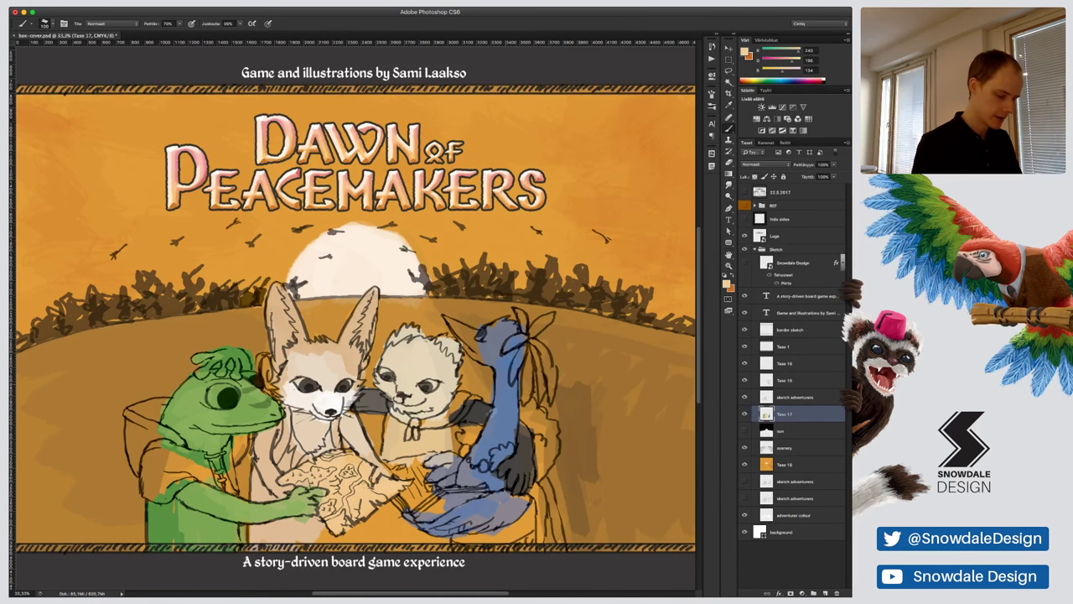
Extend the bird's blue over its beak and body, and paint its crest feathers with a smaller brush in a lighter blue
{"action": "left_click", "coordinate": [503, 392], "text": "alt"}
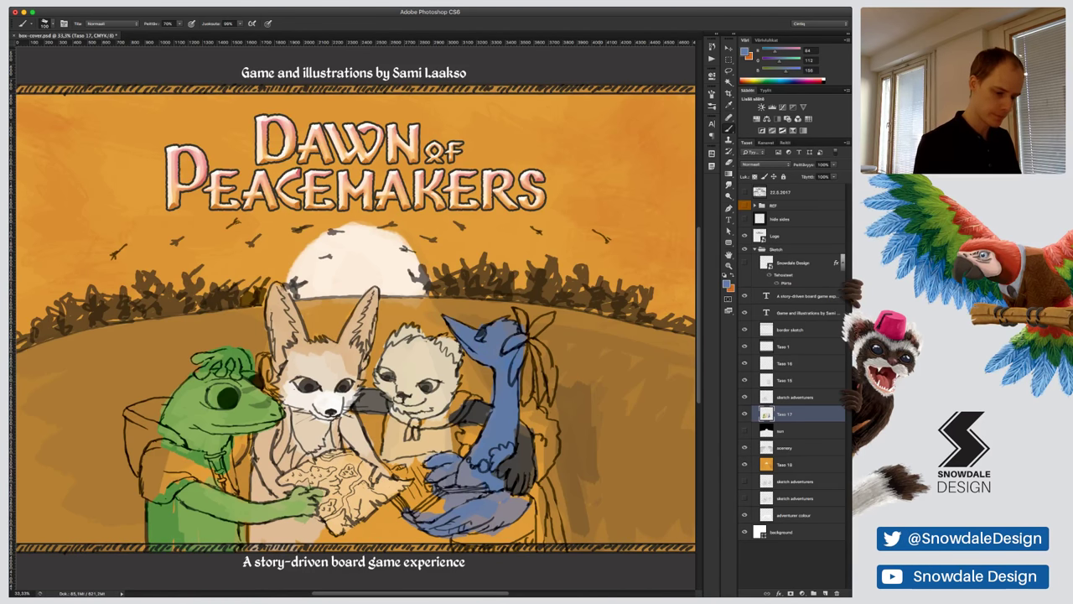
{"action": "key", "text": "i"}
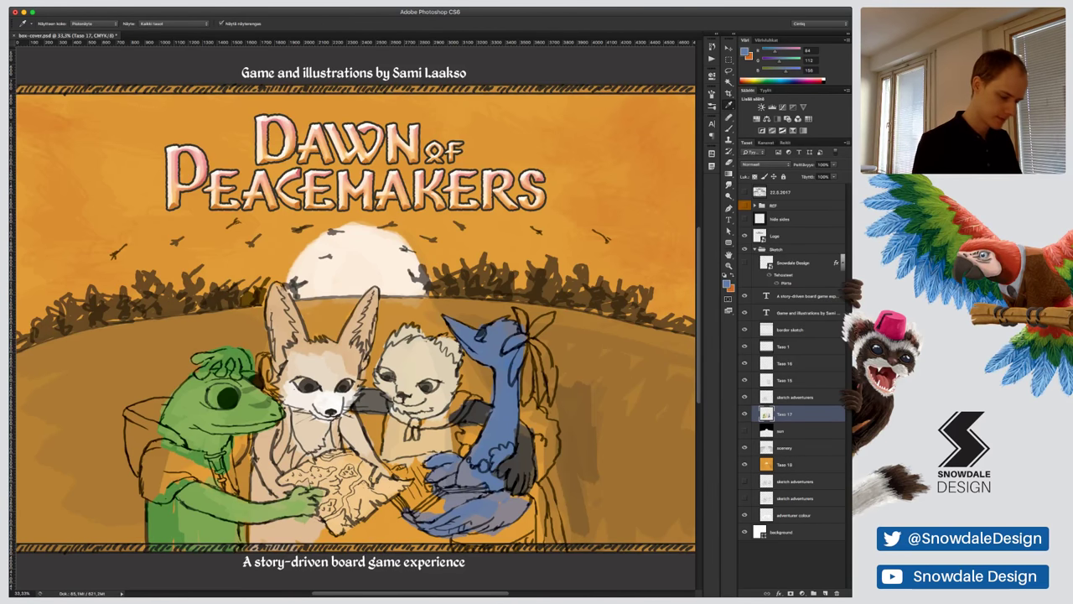
{"action": "key", "text": "b"}
{"action": "key", "text": "bracketleft"}
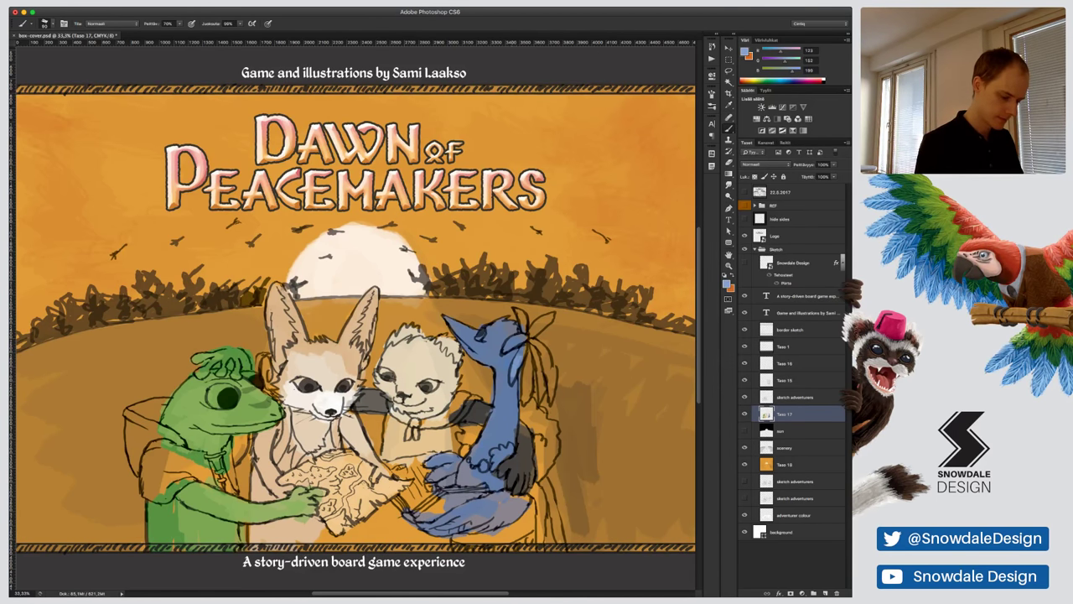
{"action": "mouse_move", "coordinate": [521, 337]}
{"action": "left_mouse_down"}
{"action": "mouse_move", "coordinate": [503, 350]}
{"action": "mouse_move", "coordinate": [512, 347]}
{"action": "left_mouse_up"}
{"action": "mouse_move", "coordinate": [518, 311]}
{"action": "left_mouse_down"}
{"action": "mouse_move", "coordinate": [525, 331]}
{"action": "mouse_move", "coordinate": [552, 312]}
{"action": "mouse_move", "coordinate": [529, 347]}
{"action": "mouse_move", "coordinate": [526, 405]}
{"action": "left_mouse_up"}
{"action": "mouse_move", "coordinate": [537, 350]}
{"action": "left_mouse_down"}
{"action": "mouse_move", "coordinate": [542, 399]}
{"action": "mouse_move", "coordinate": [551, 389]}
{"action": "mouse_move", "coordinate": [534, 394]}
{"action": "left_mouse_up"}
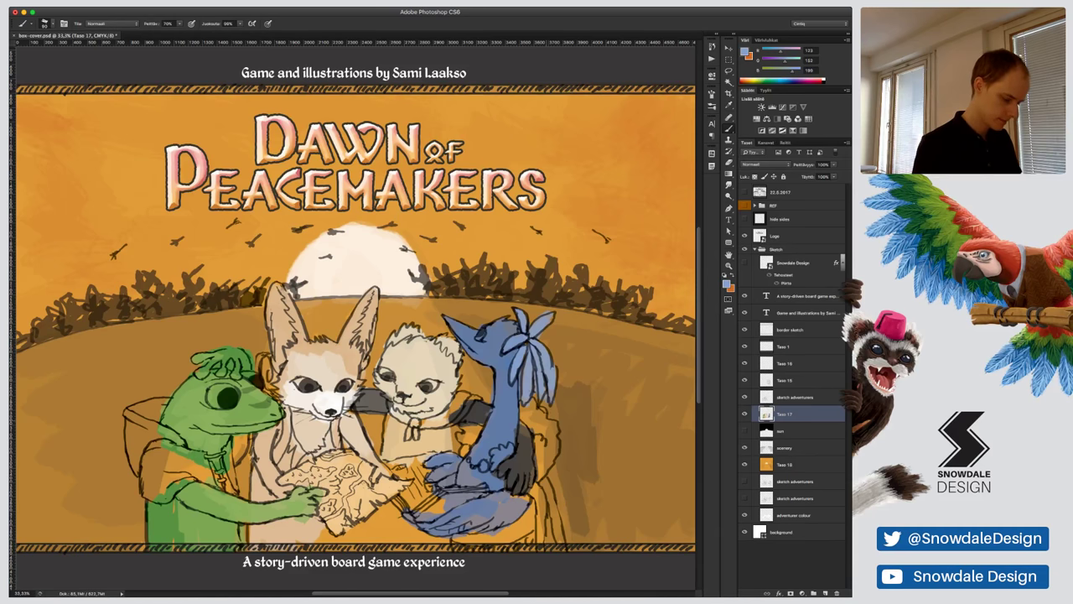
Sample the fox muzzle's off-white and paint a patch below the polecat's dark shoulder and the furry shape behind the bird
{"action": "left_click", "coordinate": [346, 401], "text": "alt"}
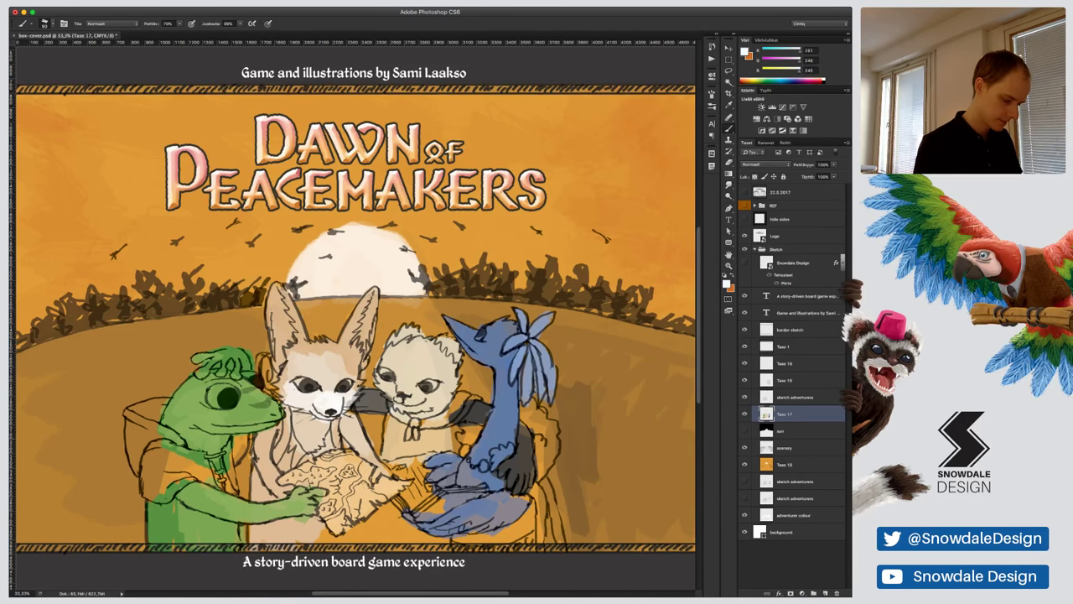
{"action": "mouse_move", "coordinate": [471, 434]}
{"action": "left_mouse_down"}
{"action": "mouse_move", "coordinate": [461, 441]}
{"action": "mouse_move", "coordinate": [465, 424]}
{"action": "mouse_move", "coordinate": [459, 441]}
{"action": "left_mouse_up"}
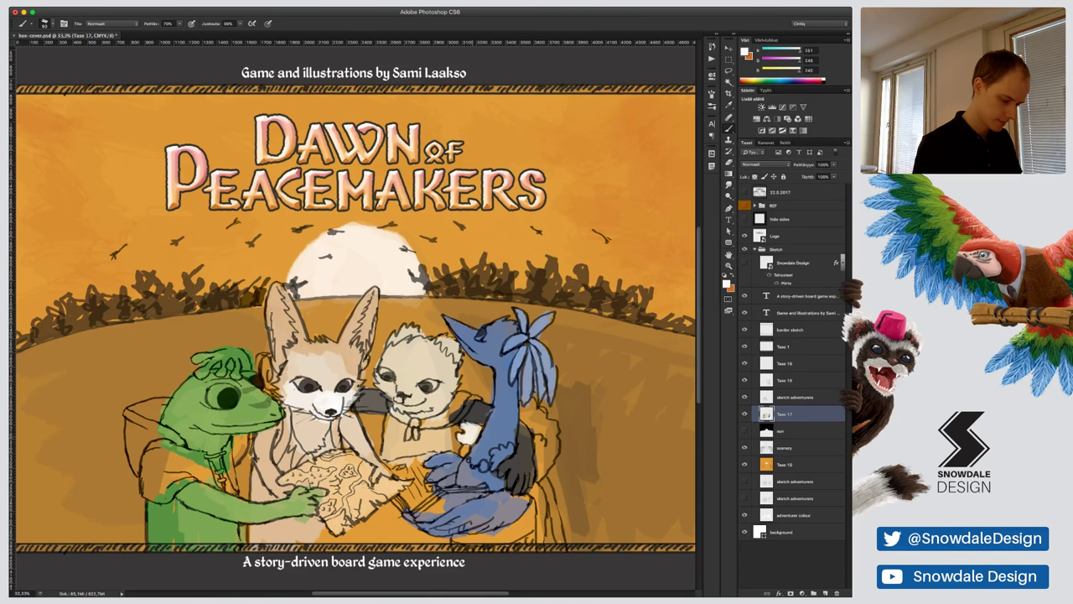
{"action": "mouse_move", "coordinate": [527, 413]}
{"action": "left_mouse_down"}
{"action": "mouse_move", "coordinate": [530, 427]}
{"action": "mouse_move", "coordinate": [545, 421]}
{"action": "left_mouse_up"}
{"action": "mouse_move", "coordinate": [545, 421]}
{"action": "left_mouse_down"}
{"action": "mouse_move", "coordinate": [535, 442]}
{"action": "mouse_move", "coordinate": [541, 480]}
{"action": "left_mouse_up"}
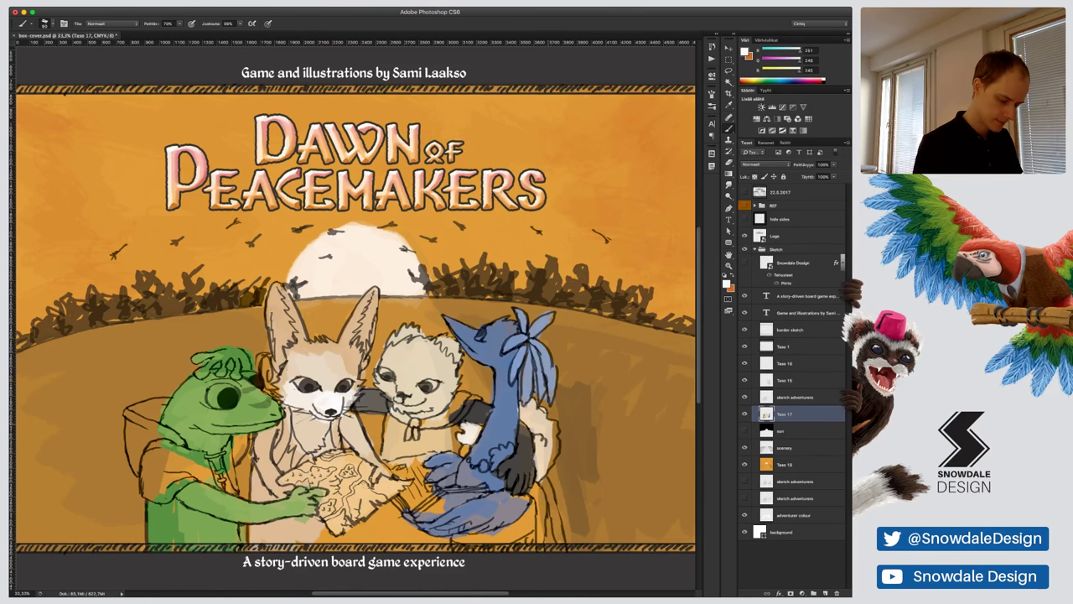
{"action": "left_click_drag", "start_coordinate": [557, 421], "coordinate": [548, 478]}
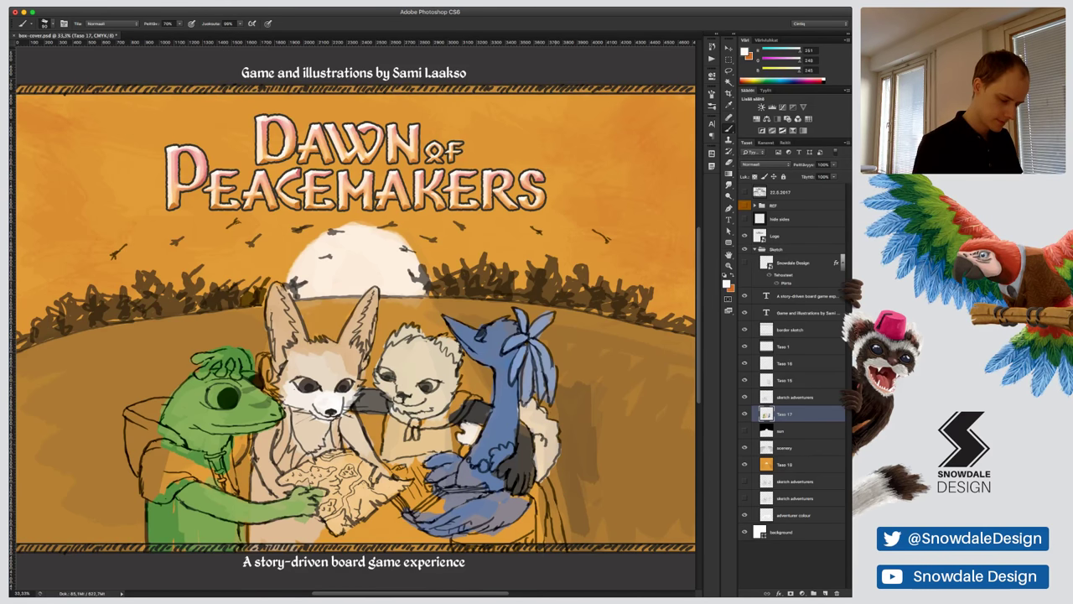
Brighten the furry tail behind the bird with off-white and touch up its edge with a sampled dark grey
{"action": "mouse_move", "coordinate": [543, 434]}
{"action": "left_mouse_down"}
{"action": "mouse_move", "coordinate": [537, 458]}
{"action": "mouse_move", "coordinate": [528, 434]}
{"action": "left_mouse_up"}
{"action": "left_click_drag", "start_coordinate": [545, 440], "coordinate": [535, 467]}
{"action": "mouse_move", "coordinate": [532, 402]}
{"action": "left_mouse_down"}
{"action": "mouse_move", "coordinate": [522, 421]}
{"action": "mouse_move", "coordinate": [550, 453]}
{"action": "mouse_move", "coordinate": [547, 473]}
{"action": "left_mouse_up"}
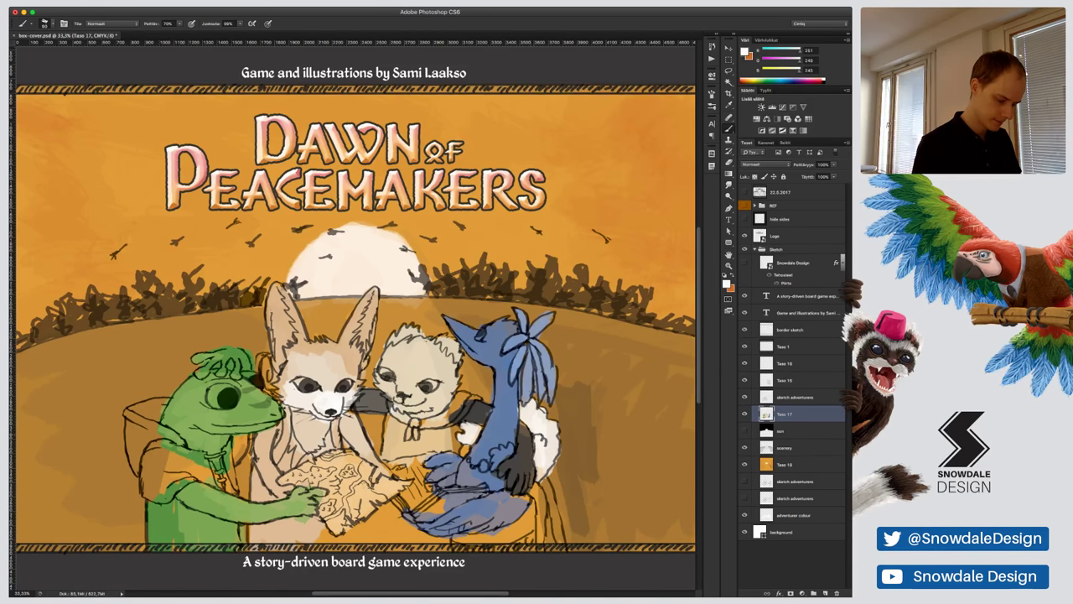
{"action": "left_click", "coordinate": [521, 464], "text": "alt"}
{"action": "left_click", "coordinate": [522, 425]}
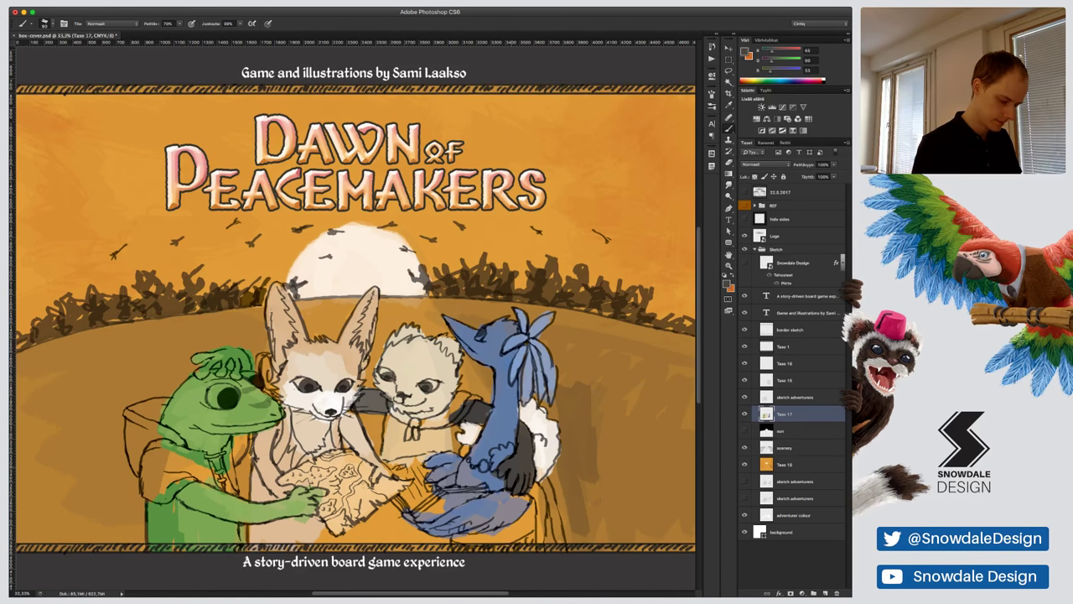
Fill the bird's lower body with its sampled blue and show the REF layer group of reference photos
{"action": "left_click", "coordinate": [500, 433], "text": "alt"}
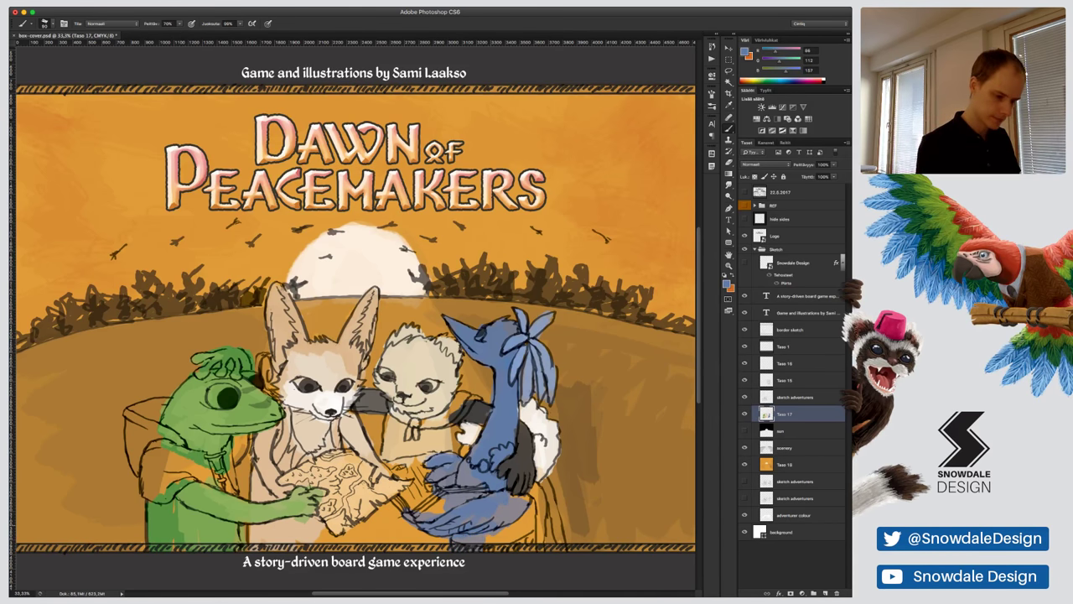
{"action": "mouse_move", "coordinate": [488, 534]}
{"action": "left_mouse_down"}
{"action": "mouse_move", "coordinate": [500, 545]}
{"action": "mouse_move", "coordinate": [509, 535]}
{"action": "left_mouse_up"}
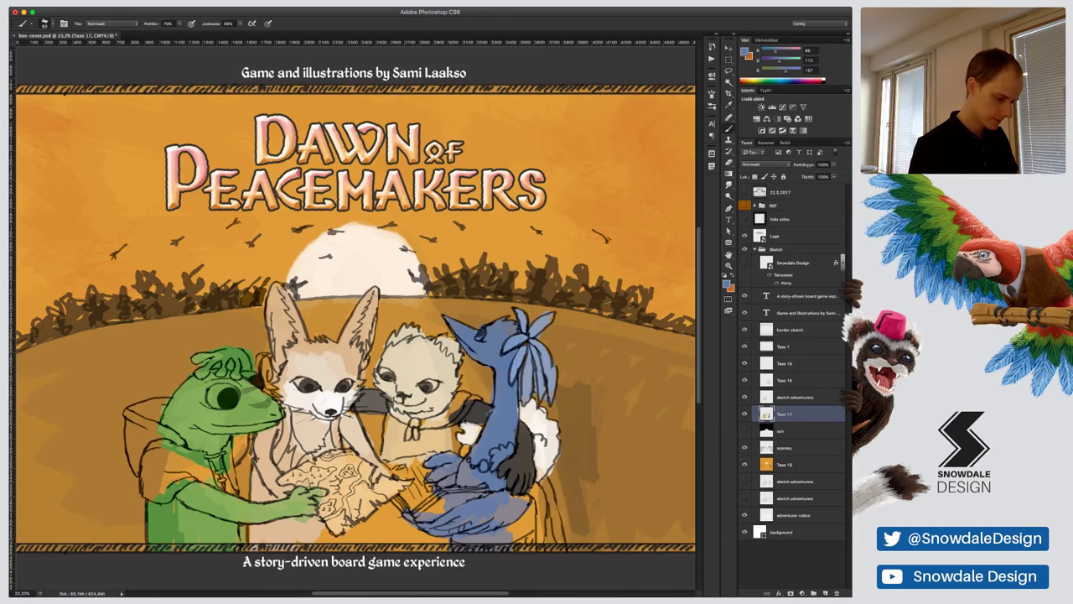
{"action": "key", "text": "super+Tab"}
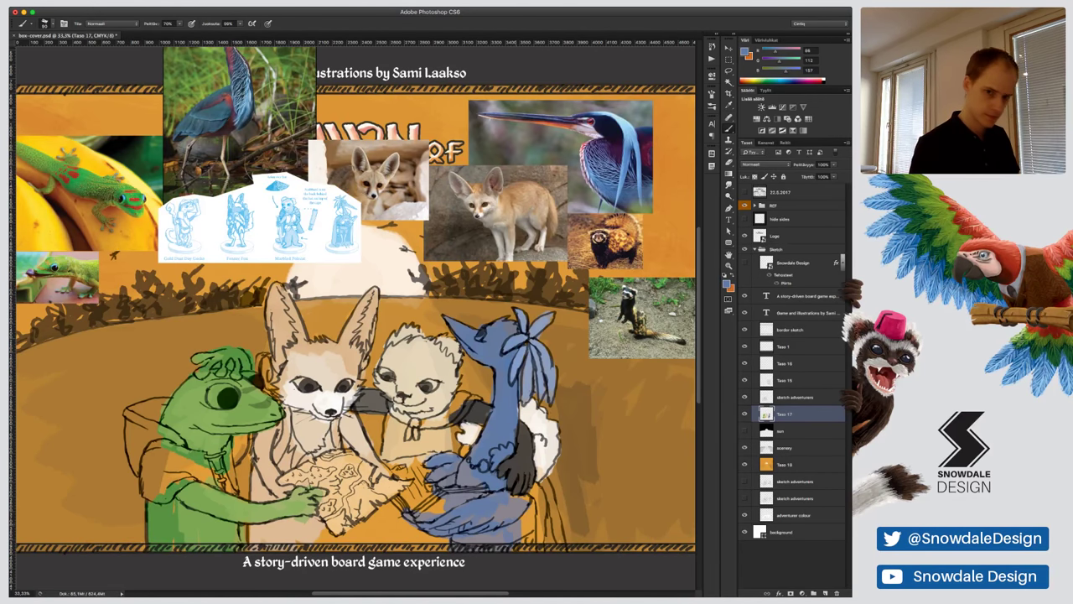
{"action": "left_click_drag", "start_coordinate": [475, 538], "coordinate": [492, 541]}
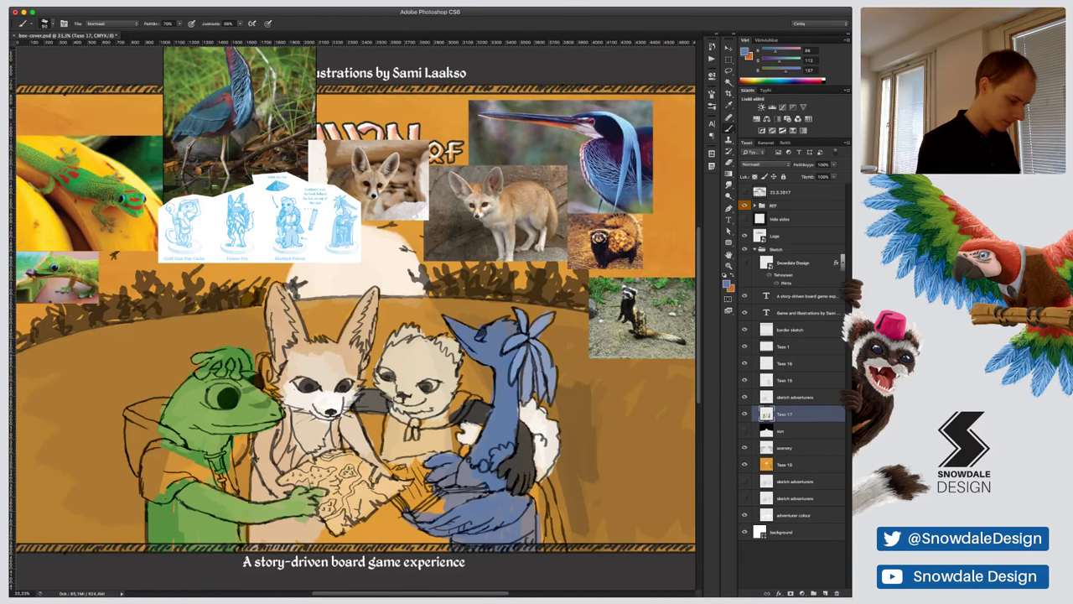
Paint the polecat's face mask and the dark fur on top of its head with a sampled dark grey
{"action": "left_click", "coordinate": [519, 459], "text": "alt"}
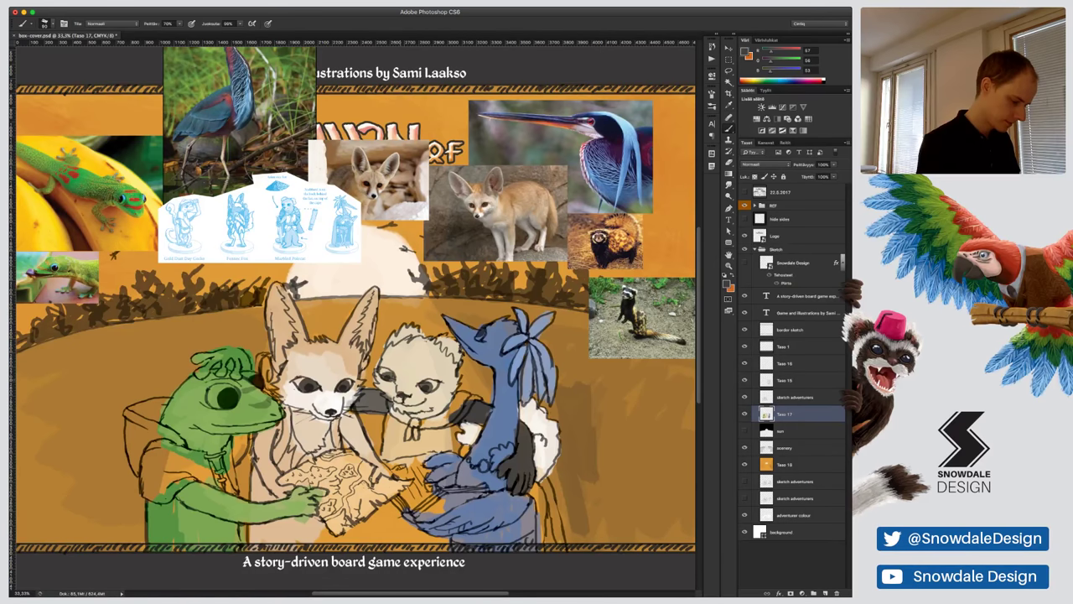
{"action": "mouse_move", "coordinate": [399, 386]}
{"action": "left_mouse_down"}
{"action": "mouse_move", "coordinate": [384, 363]}
{"action": "mouse_move", "coordinate": [410, 382]}
{"action": "mouse_move", "coordinate": [402, 392]}
{"action": "mouse_move", "coordinate": [429, 382]}
{"action": "mouse_move", "coordinate": [398, 365]}
{"action": "mouse_move", "coordinate": [443, 382]}
{"action": "mouse_move", "coordinate": [427, 414]}
{"action": "left_mouse_up"}
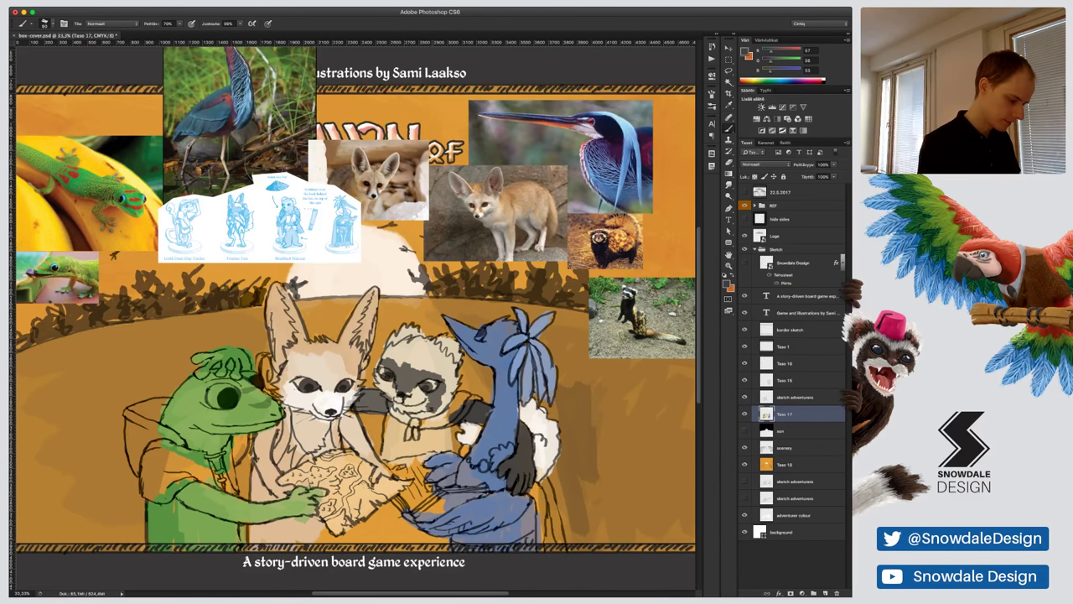
{"action": "left_click_drag", "start_coordinate": [411, 341], "coordinate": [391, 350]}
{"action": "mouse_move", "coordinate": [415, 344]}
{"action": "left_mouse_down"}
{"action": "mouse_move", "coordinate": [404, 357]}
{"action": "mouse_move", "coordinate": [412, 361]}
{"action": "left_mouse_up"}
{"action": "mouse_move", "coordinate": [429, 335]}
{"action": "left_mouse_down"}
{"action": "mouse_move", "coordinate": [416, 354]}
{"action": "mouse_move", "coordinate": [451, 385]}
{"action": "left_mouse_up"}
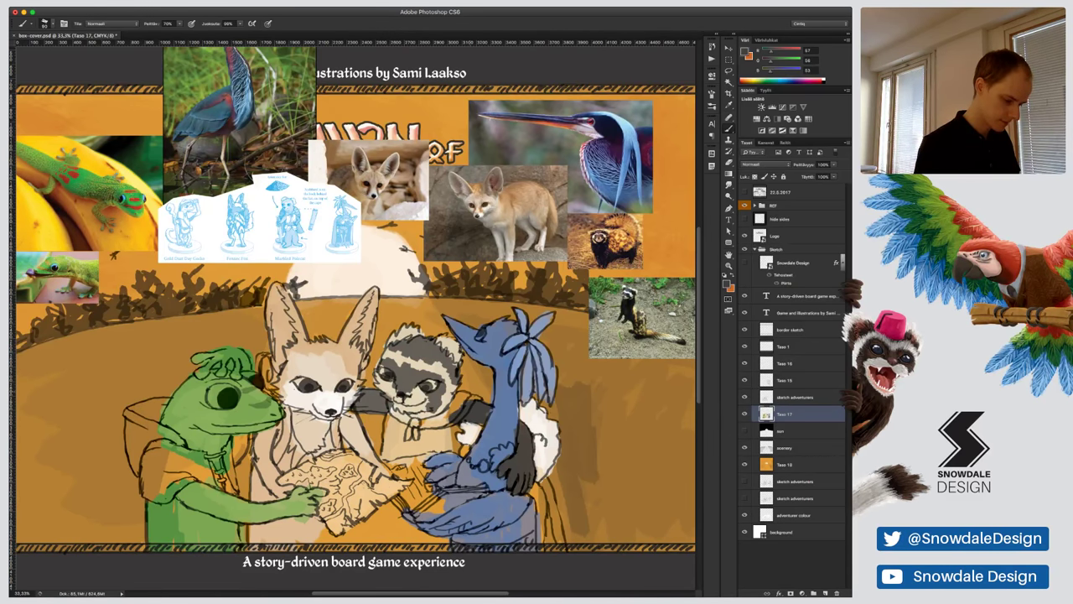
Sample the cream of the polecat's fur and paint the light band across its forehead and the pale fur around its face
{"action": "left_click", "coordinate": [469, 431], "text": "alt"}
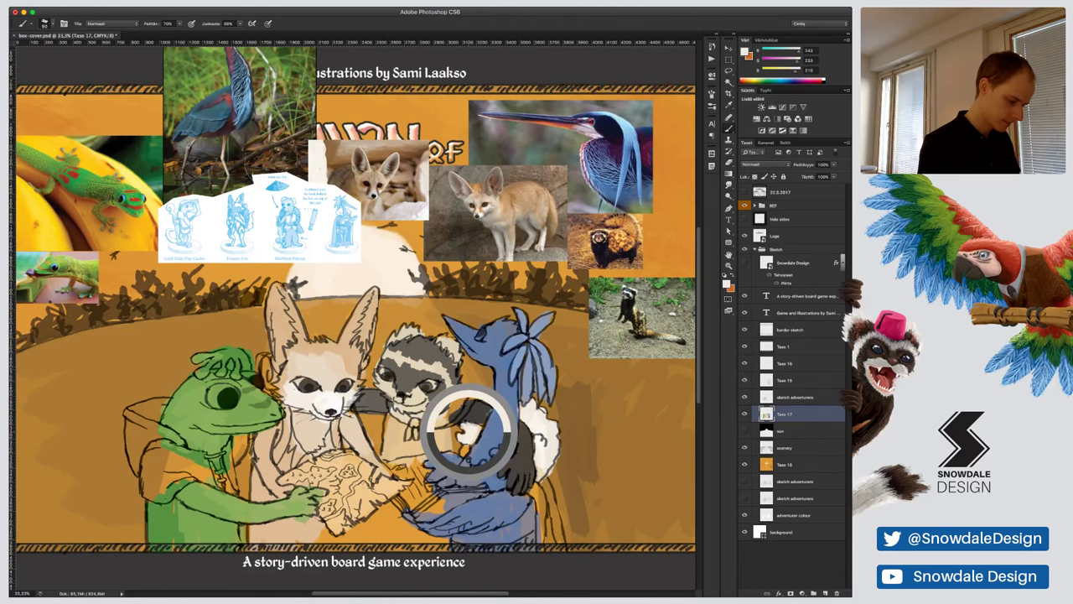
{"action": "mouse_move", "coordinate": [387, 350]}
{"action": "left_mouse_down"}
{"action": "mouse_move", "coordinate": [404, 370]}
{"action": "mouse_move", "coordinate": [447, 372]}
{"action": "mouse_move", "coordinate": [445, 397]}
{"action": "left_mouse_up"}
{"action": "mouse_move", "coordinate": [394, 342]}
{"action": "left_mouse_down"}
{"action": "mouse_move", "coordinate": [413, 326]}
{"action": "mouse_move", "coordinate": [458, 356]}
{"action": "left_mouse_up"}
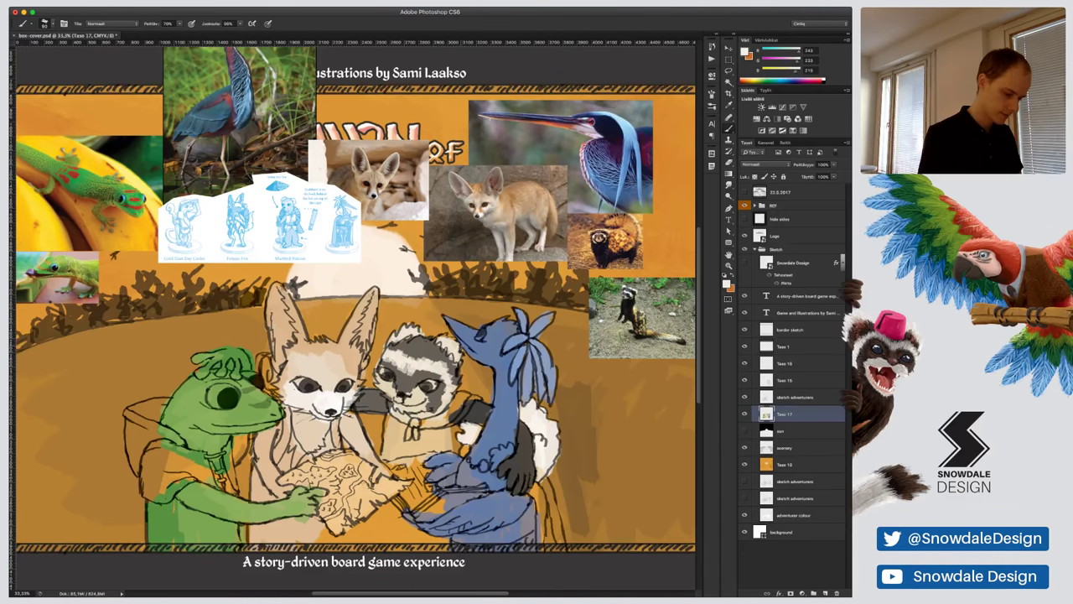
{"action": "mouse_move", "coordinate": [383, 387]}
{"action": "left_mouse_down"}
{"action": "mouse_move", "coordinate": [393, 404]}
{"action": "mouse_move", "coordinate": [431, 411]}
{"action": "mouse_move", "coordinate": [439, 383]}
{"action": "mouse_move", "coordinate": [394, 369]}
{"action": "left_mouse_up"}
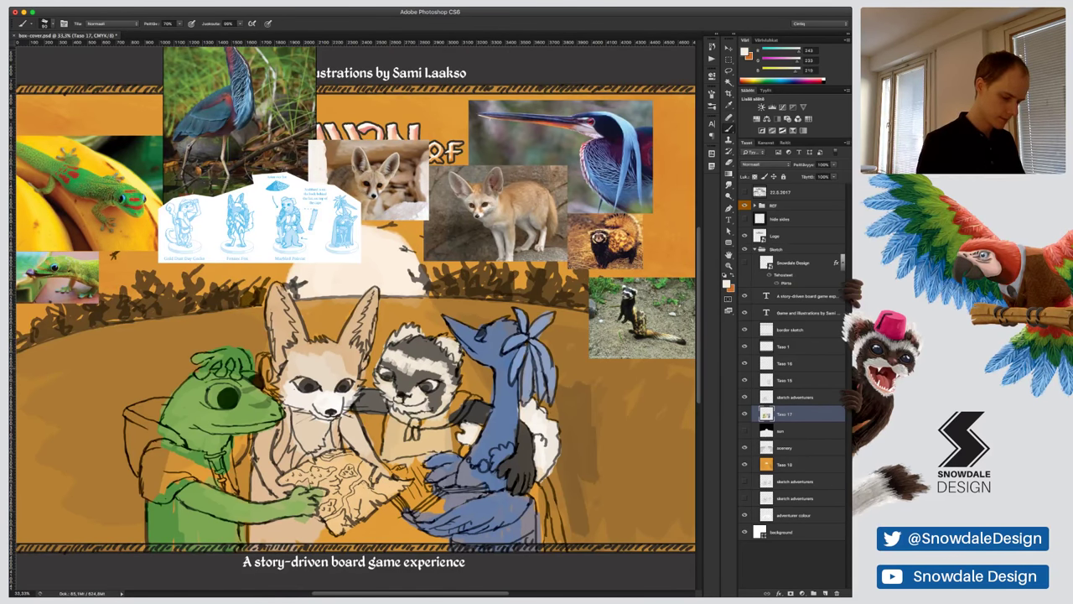
Paint the scarf around the polecat's neck and its knot with a sampled brown
{"action": "left_click", "coordinate": [463, 398], "text": "alt"}
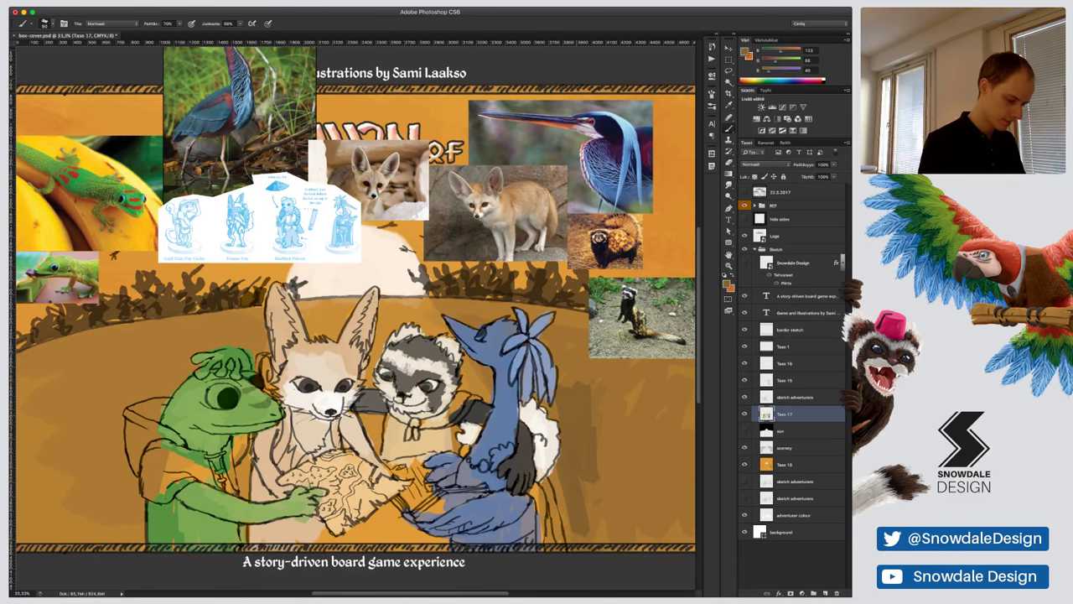
{"action": "mouse_move", "coordinate": [458, 405]}
{"action": "left_mouse_down"}
{"action": "mouse_move", "coordinate": [419, 427]}
{"action": "mouse_move", "coordinate": [464, 409]}
{"action": "mouse_move", "coordinate": [449, 408]}
{"action": "left_mouse_up"}
{"action": "mouse_move", "coordinate": [463, 395]}
{"action": "left_mouse_down"}
{"action": "mouse_move", "coordinate": [444, 412]}
{"action": "mouse_move", "coordinate": [480, 402]}
{"action": "left_mouse_up"}
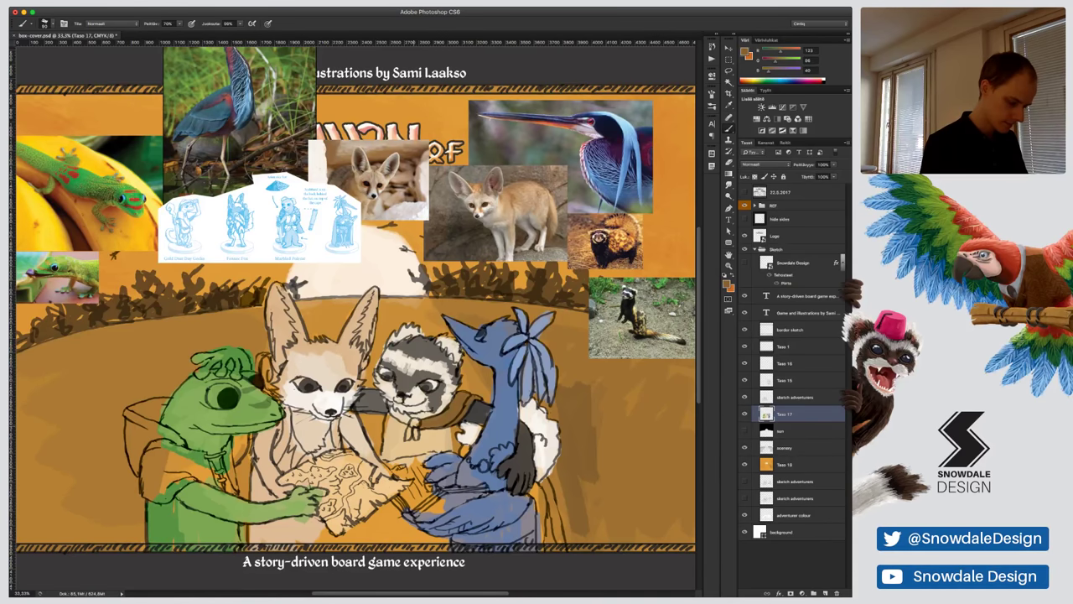
{"action": "mouse_move", "coordinate": [400, 417]}
{"action": "left_mouse_down"}
{"action": "mouse_move", "coordinate": [409, 423]}
{"action": "mouse_move", "coordinate": [388, 413]}
{"action": "mouse_move", "coordinate": [404, 424]}
{"action": "left_mouse_up"}
{"action": "left_click_drag", "start_coordinate": [419, 417], "coordinate": [405, 438]}
{"action": "left_click_drag", "start_coordinate": [411, 430], "coordinate": [405, 440]}
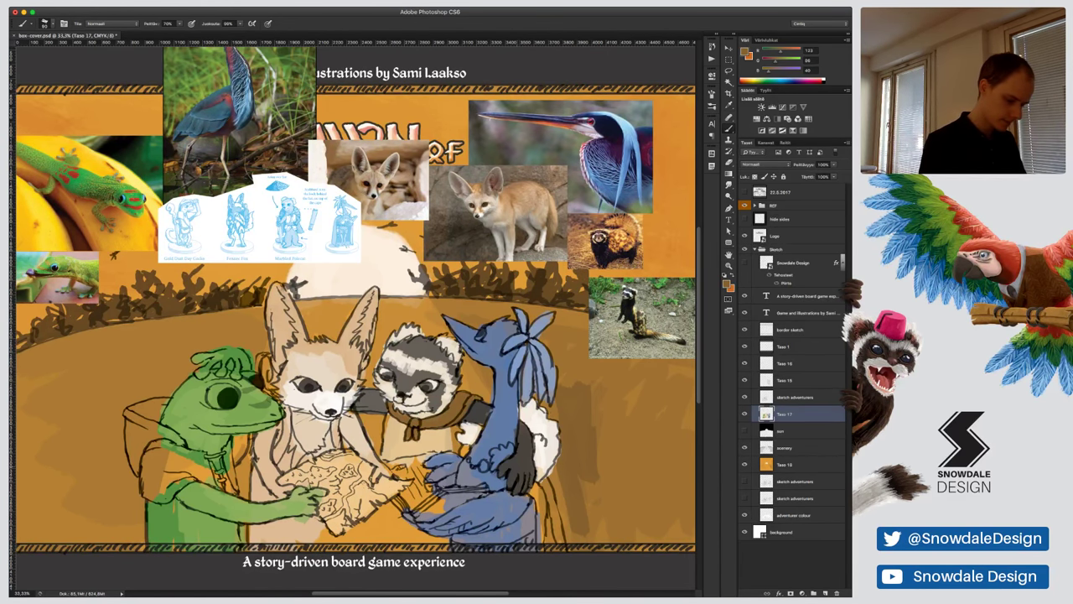
Fill the polecat's chest around the scarf with the dark grey sampled from its arm
{"action": "left_click", "coordinate": [374, 402], "text": "alt"}
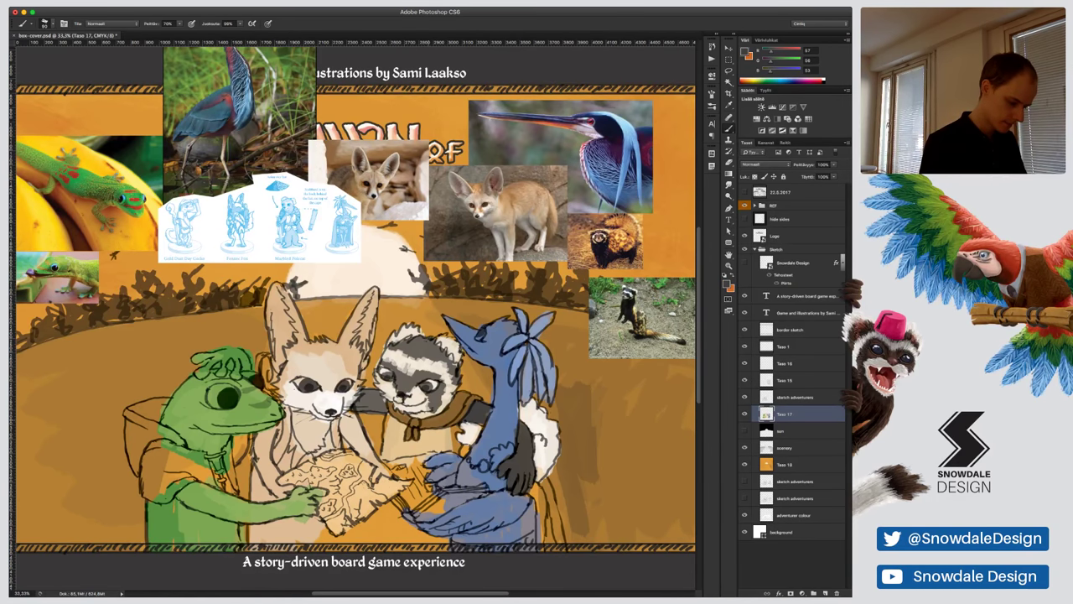
{"action": "mouse_move", "coordinate": [412, 413]}
{"action": "left_mouse_down"}
{"action": "mouse_move", "coordinate": [430, 416]}
{"action": "mouse_move", "coordinate": [444, 399]}
{"action": "mouse_move", "coordinate": [385, 441]}
{"action": "mouse_move", "coordinate": [407, 428]}
{"action": "mouse_move", "coordinate": [397, 446]}
{"action": "mouse_move", "coordinate": [423, 440]}
{"action": "left_mouse_up"}
{"action": "mouse_move", "coordinate": [418, 456]}
{"action": "left_mouse_down"}
{"action": "mouse_move", "coordinate": [428, 432]}
{"action": "mouse_move", "coordinate": [448, 439]}
{"action": "mouse_move", "coordinate": [461, 426]}
{"action": "mouse_move", "coordinate": [450, 441]}
{"action": "left_mouse_up"}
{"action": "mouse_move", "coordinate": [386, 422]}
{"action": "left_mouse_down"}
{"action": "mouse_move", "coordinate": [397, 452]}
{"action": "mouse_move", "coordinate": [404, 426]}
{"action": "left_mouse_up"}
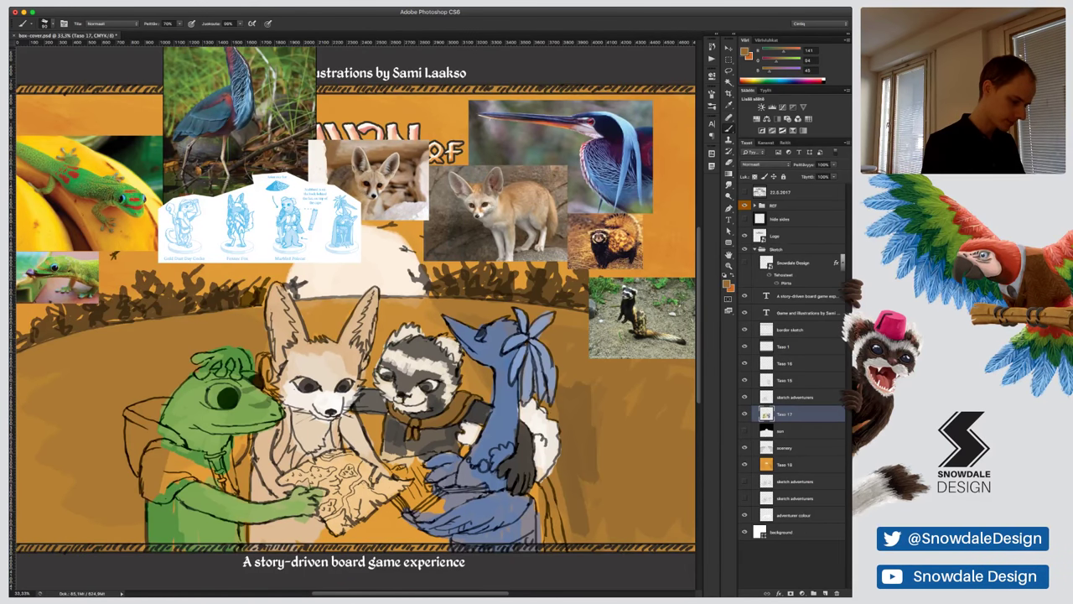
Shade both of the fox's shoulders with a darker tan
{"action": "left_click_drag", "start_coordinate": [354, 417], "coordinate": [356, 438]}
{"action": "left_click_drag", "start_coordinate": [277, 428], "coordinate": [256, 453]}
{"action": "left_click_drag", "start_coordinate": [274, 426], "coordinate": [254, 462]}
{"action": "left_click_drag", "start_coordinate": [281, 423], "coordinate": [271, 429]}
Sample a pale cream from the fox's face and lighten its forearms, chest and inner ears
{"action": "left_click", "coordinate": [307, 400], "text": "alt"}
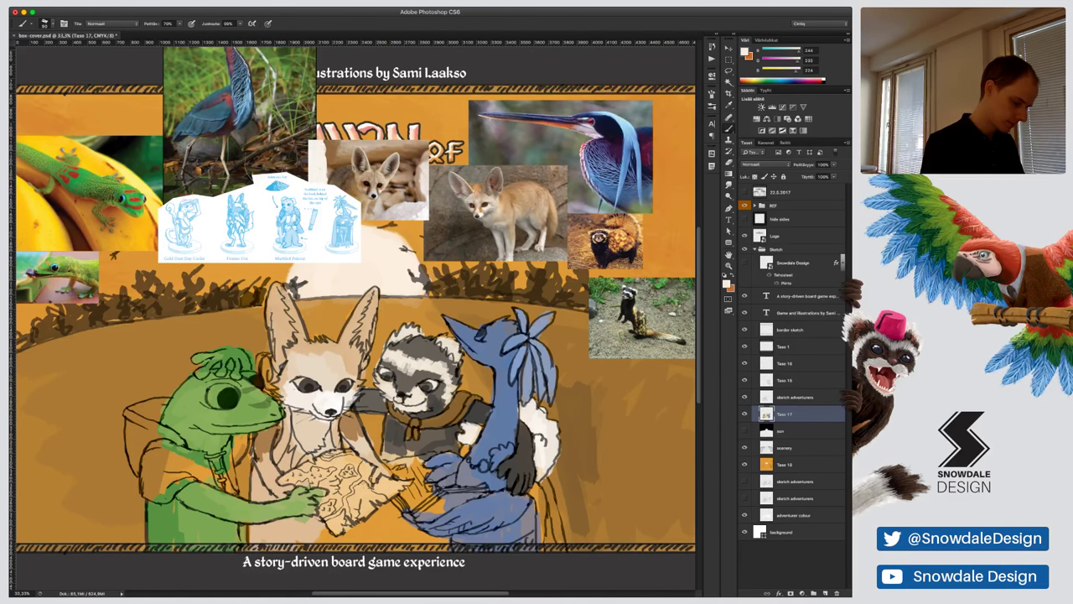
{"action": "mouse_move", "coordinate": [374, 470]}
{"action": "left_mouse_down"}
{"action": "mouse_move", "coordinate": [391, 475]}
{"action": "mouse_move", "coordinate": [359, 442]}
{"action": "left_mouse_up"}
{"action": "mouse_move", "coordinate": [266, 442]}
{"action": "left_mouse_down"}
{"action": "mouse_move", "coordinate": [275, 490]}
{"action": "mouse_move", "coordinate": [291, 491]}
{"action": "left_mouse_up"}
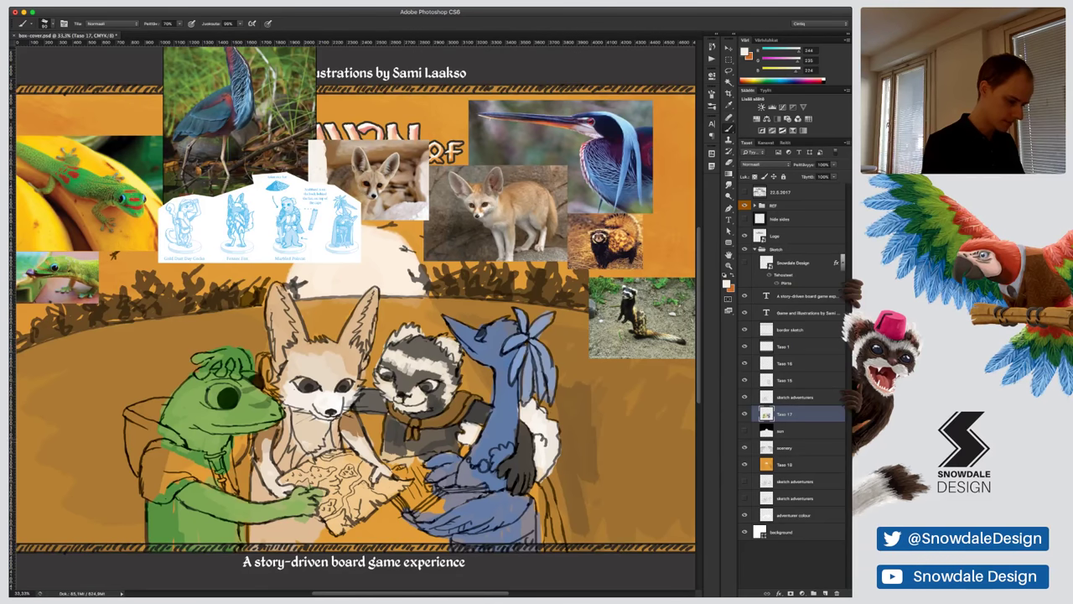
{"action": "left_click_drag", "start_coordinate": [315, 446], "coordinate": [310, 457]}
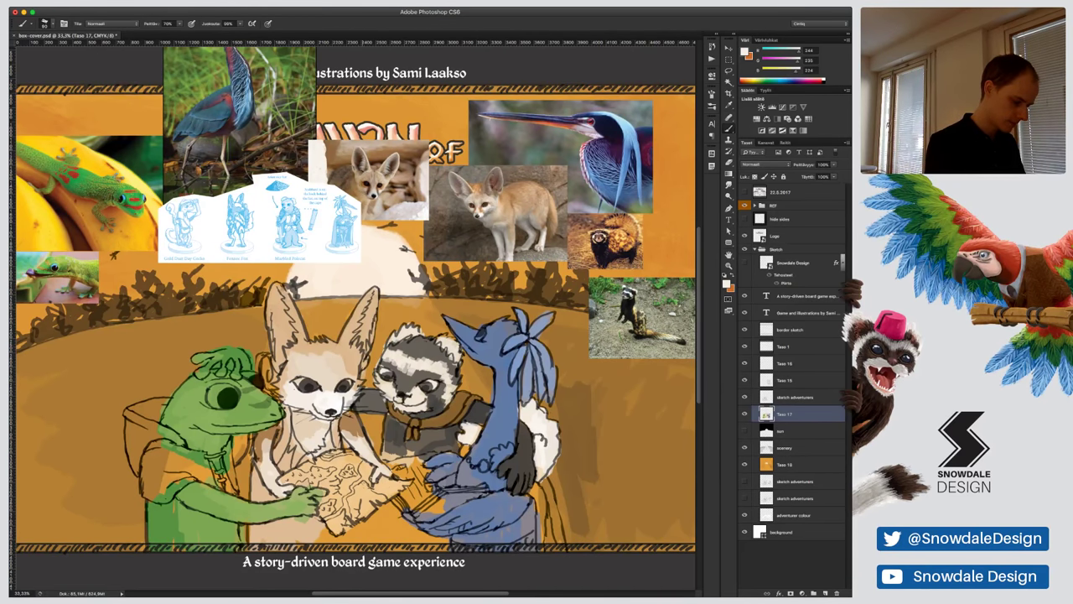
{"action": "left_click_drag", "start_coordinate": [352, 354], "coordinate": [371, 306]}
{"action": "left_click_drag", "start_coordinate": [297, 340], "coordinate": [289, 316]}
{"action": "left_click_drag", "start_coordinate": [286, 353], "coordinate": [282, 345]}
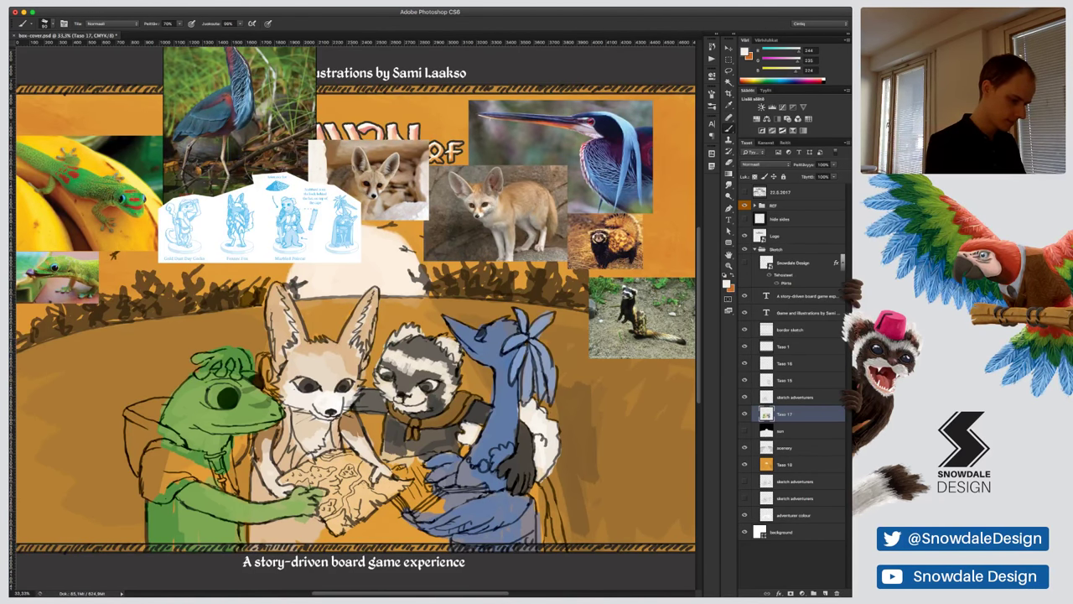
Paint tan markings beside the fox's muzzle and lighten the fur around its eyes and forehead with its off-white
{"action": "left_click", "coordinate": [356, 339], "text": "alt"}
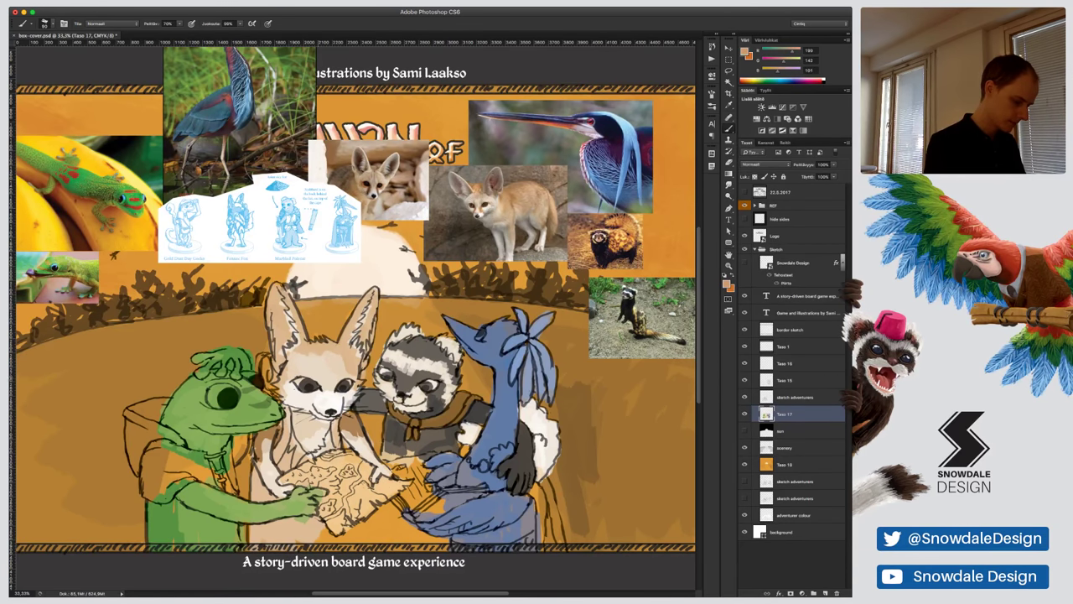
{"action": "mouse_move", "coordinate": [322, 396]}
{"action": "left_mouse_down"}
{"action": "mouse_move", "coordinate": [309, 409]}
{"action": "mouse_move", "coordinate": [317, 391]}
{"action": "mouse_move", "coordinate": [336, 407]}
{"action": "mouse_move", "coordinate": [305, 414]}
{"action": "left_mouse_up"}
{"action": "left_click", "coordinate": [319, 404], "text": "alt"}
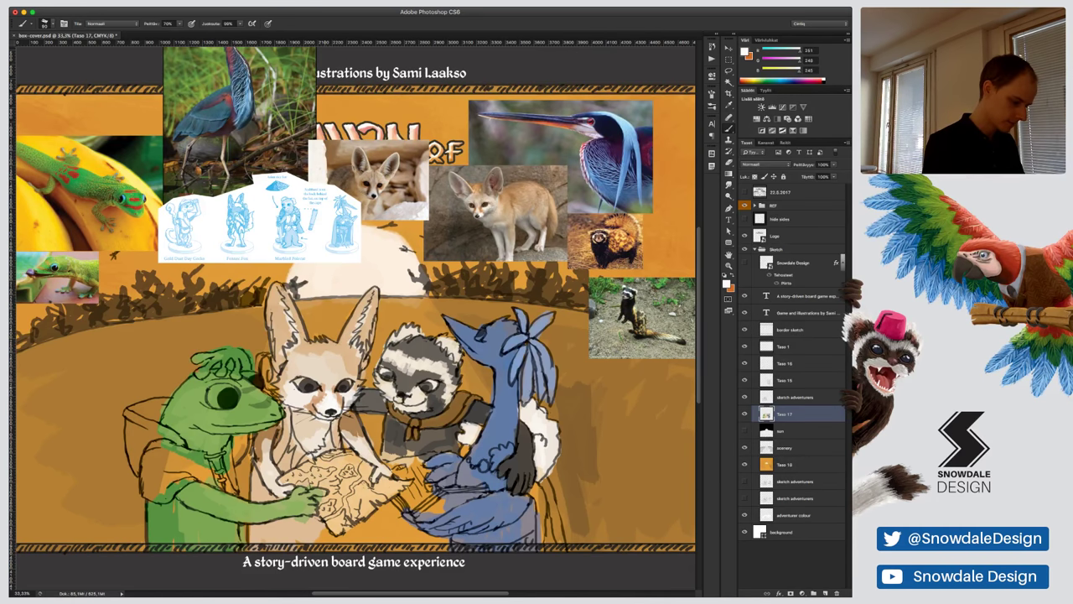
{"action": "mouse_move", "coordinate": [327, 383]}
{"action": "left_mouse_down"}
{"action": "mouse_move", "coordinate": [323, 391]}
{"action": "mouse_move", "coordinate": [318, 382]}
{"action": "left_mouse_up"}
{"action": "left_click_drag", "start_coordinate": [324, 365], "coordinate": [302, 383]}
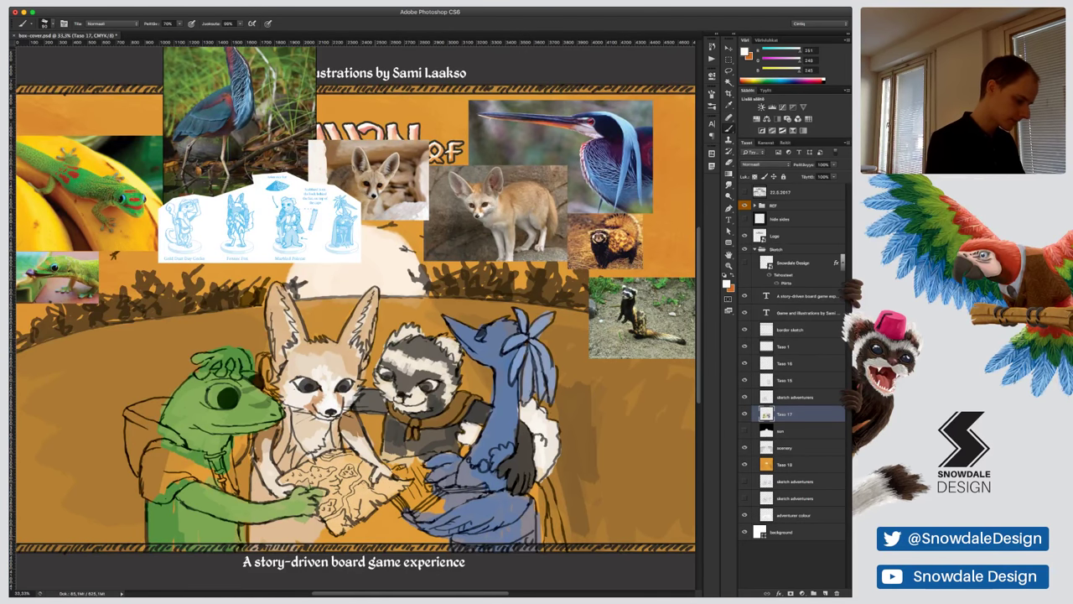
Whiten the gecko's eyes and paint red stripes on its snout with a red sampled from the gecko photo
{"action": "mouse_move", "coordinate": [216, 389]}
{"action": "left_mouse_down"}
{"action": "mouse_move", "coordinate": [216, 410]}
{"action": "mouse_move", "coordinate": [233, 387]}
{"action": "mouse_move", "coordinate": [213, 405]}
{"action": "mouse_move", "coordinate": [223, 404]}
{"action": "left_mouse_up"}
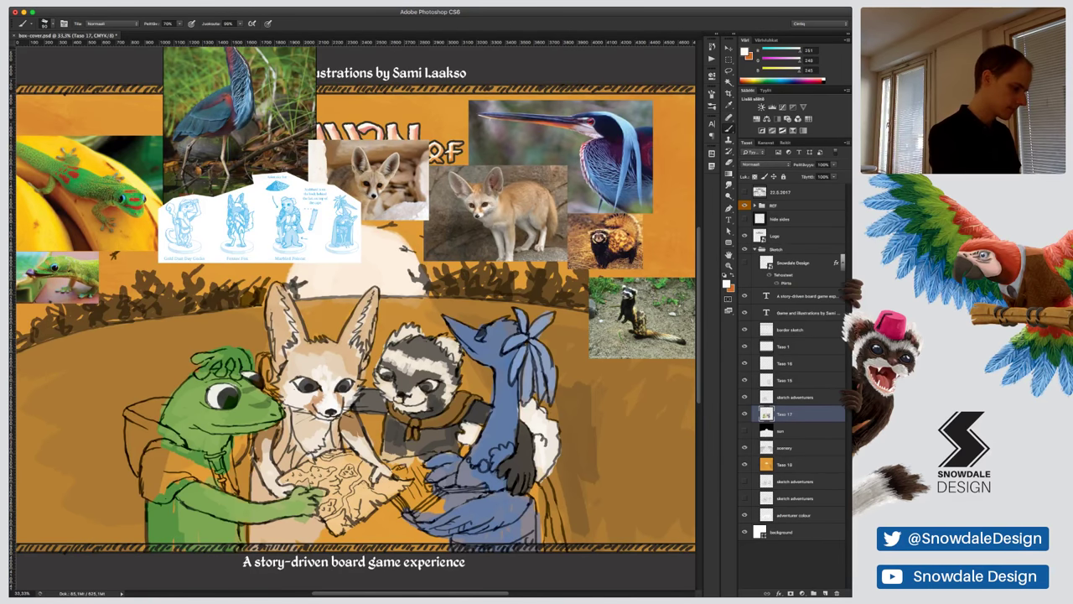
{"action": "left_click", "coordinate": [135, 197], "text": "alt"}
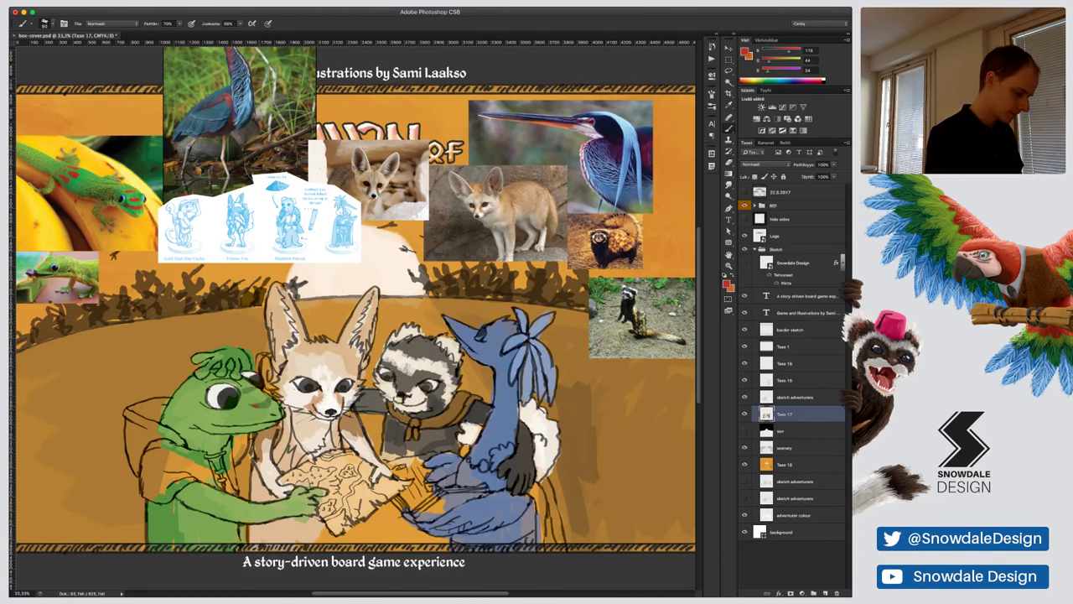
{"action": "mouse_move", "coordinate": [254, 403]}
{"action": "left_mouse_down"}
{"action": "mouse_move", "coordinate": [270, 406]}
{"action": "mouse_move", "coordinate": [257, 387]}
{"action": "left_mouse_up"}
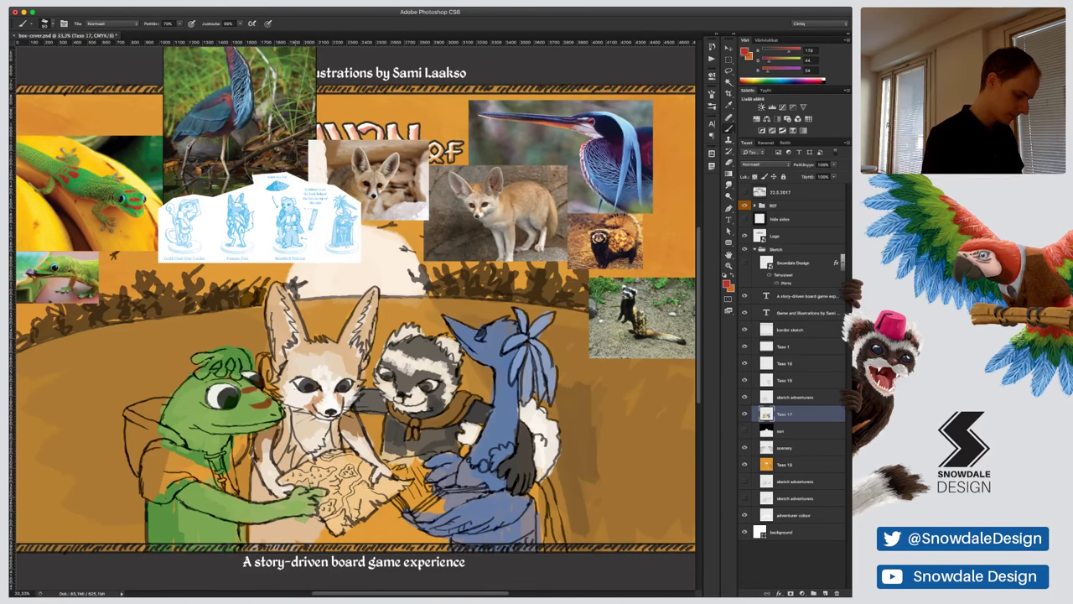
Sample the fox's light tan and paint its body below the gecko's forearm
{"action": "left_click", "coordinate": [295, 503], "text": "alt"}
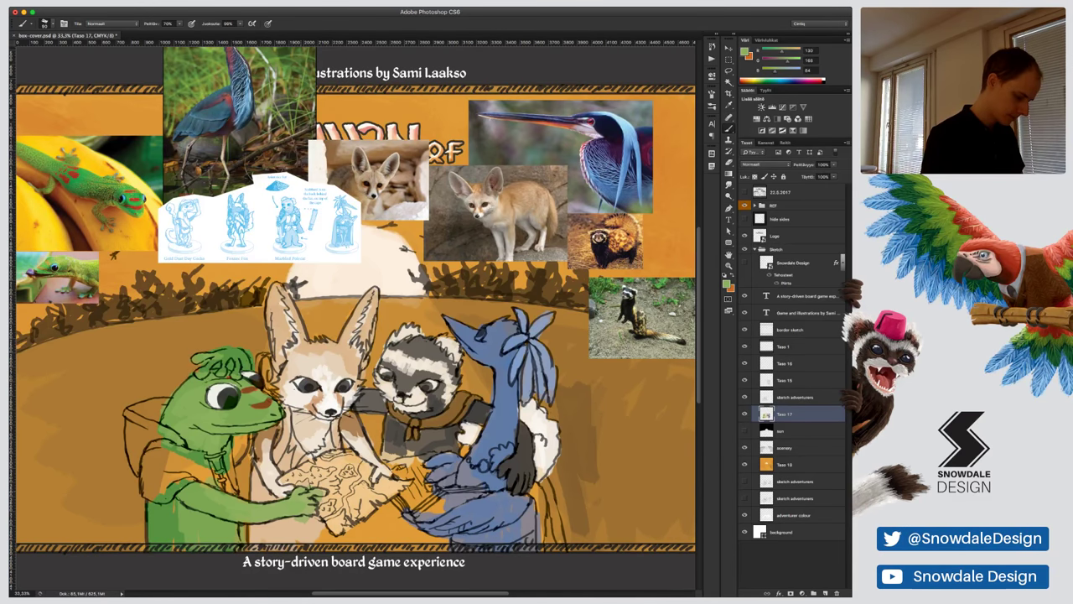
{"action": "left_click", "coordinate": [292, 525], "text": "alt"}
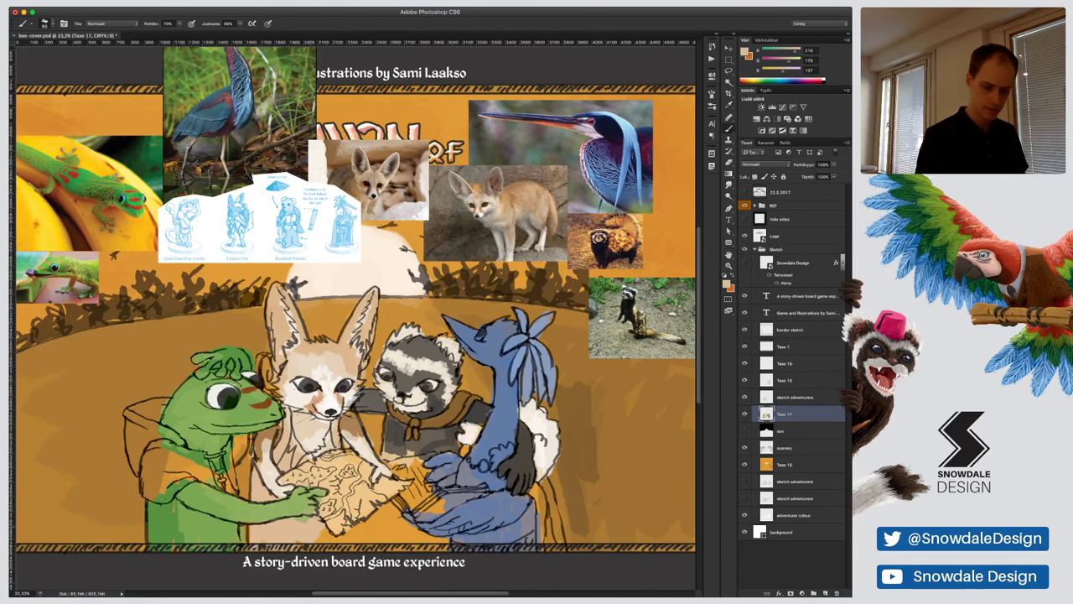
{"action": "left_click_drag", "start_coordinate": [295, 521], "coordinate": [306, 519]}
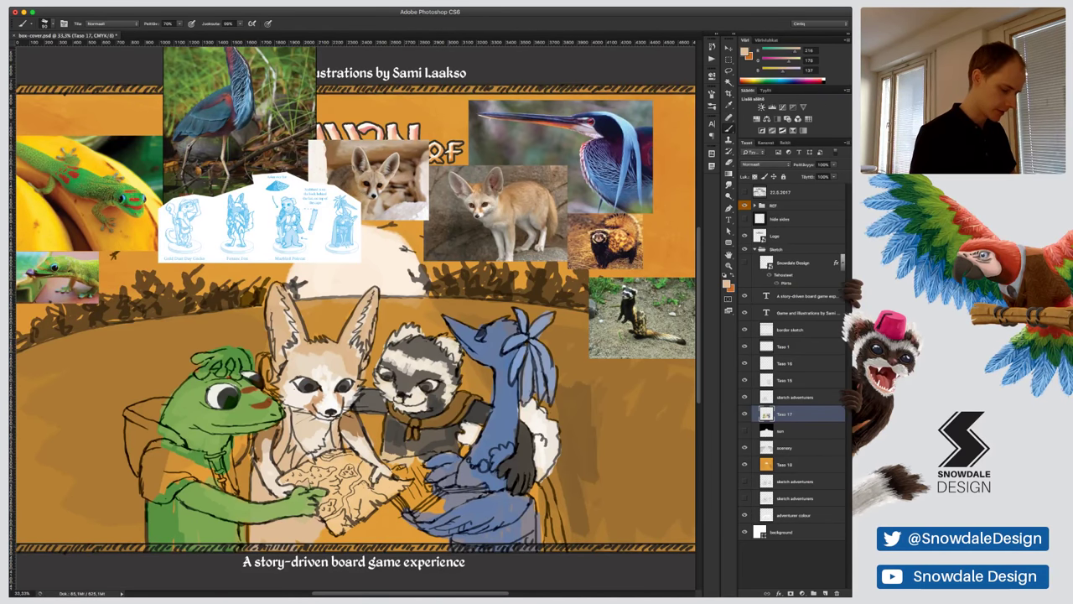
Extend the polecat's dark grey torso beside the scarf using a colour sampled from its shoulder
{"action": "left_click", "coordinate": [455, 428], "text": "alt"}
{"action": "mouse_move", "coordinate": [443, 433]}
{"action": "left_mouse_down"}
{"action": "mouse_move", "coordinate": [381, 460]}
{"action": "mouse_move", "coordinate": [431, 453]}
{"action": "left_mouse_up"}
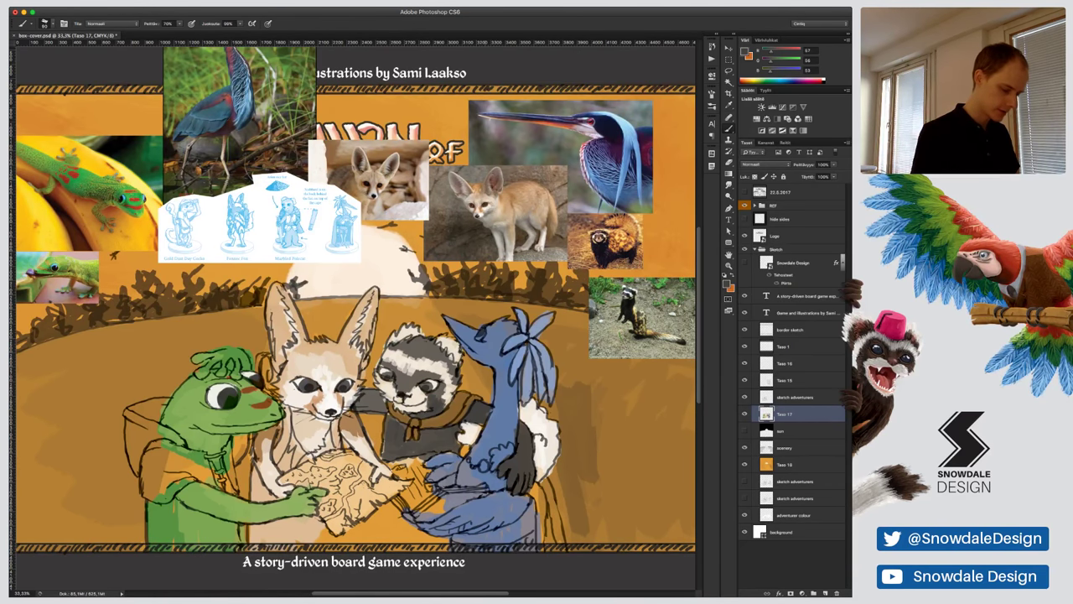
{"action": "key", "text": "e"}
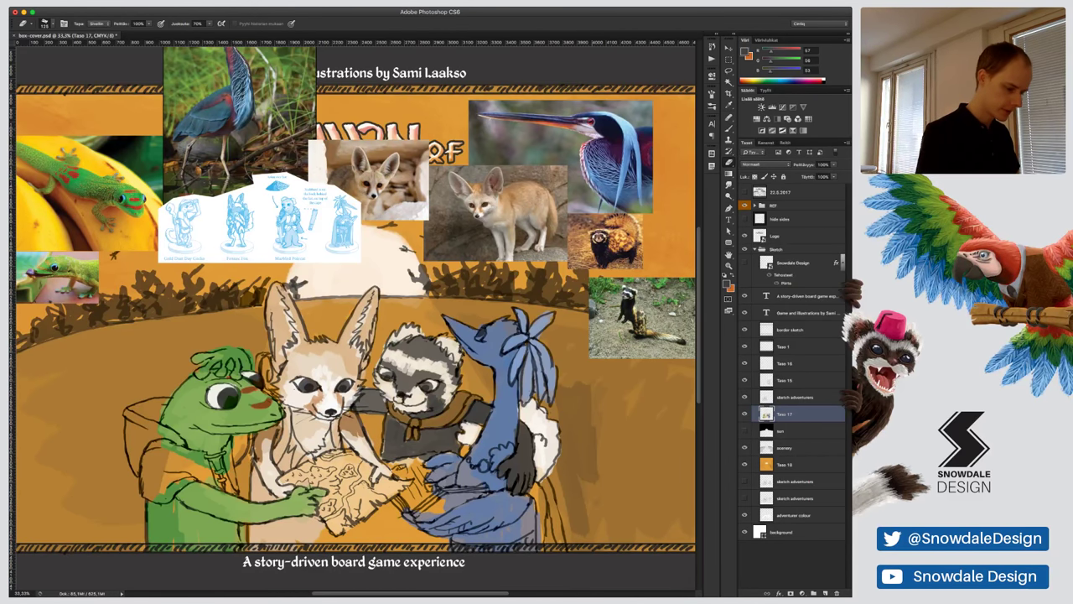
Paint blue and red details on the bird's beak and face using colours sampled from the heron photo
{"action": "key", "text": "b"}
{"action": "left_click", "coordinate": [593, 129], "text": "alt"}
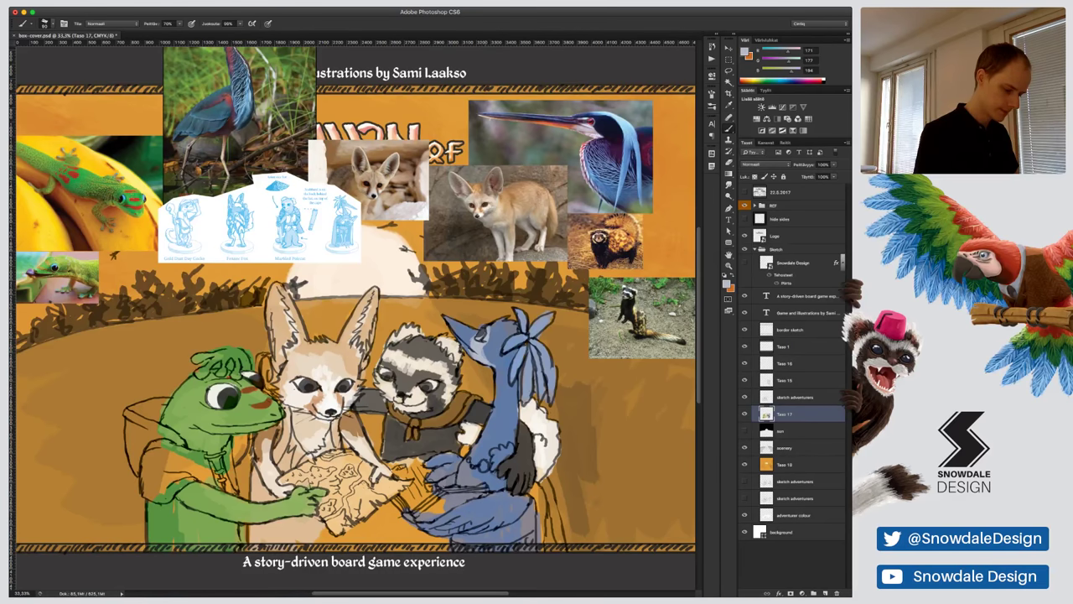
{"action": "left_click", "coordinate": [484, 338], "text": "alt"}
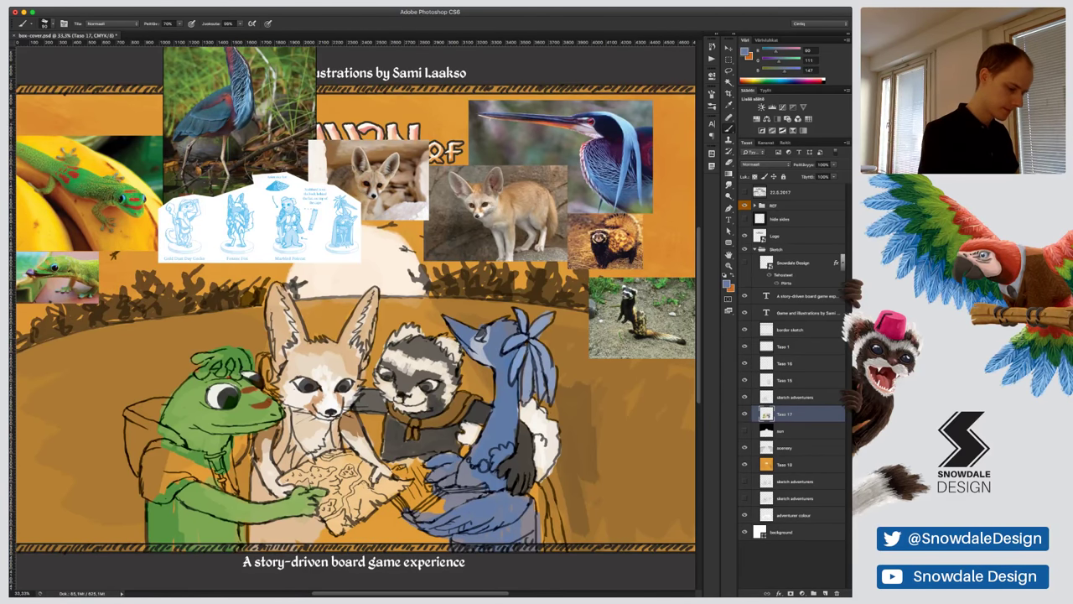
{"action": "left_click", "coordinate": [585, 125], "text": "alt"}
{"action": "left_click", "coordinate": [524, 117], "text": "alt"}
{"action": "left_click_drag", "start_coordinate": [457, 327], "coordinate": [467, 338]}
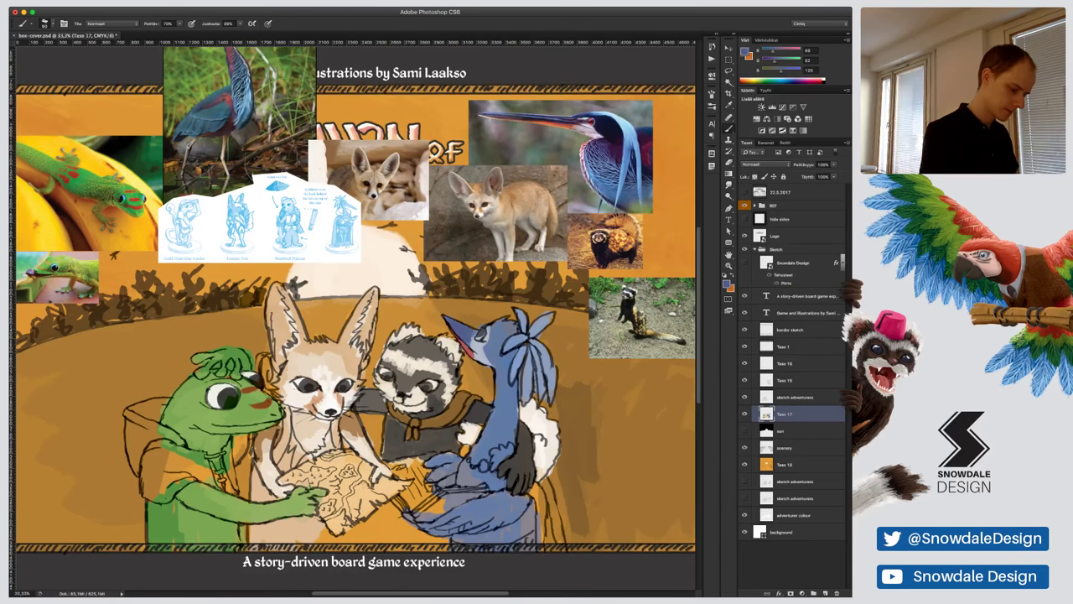
Sample dark navy from the heron photo's head and paint the back of the bird's head, blending down its upper neck at 30% opacity
{"action": "left_click", "coordinate": [571, 122], "text": "alt"}
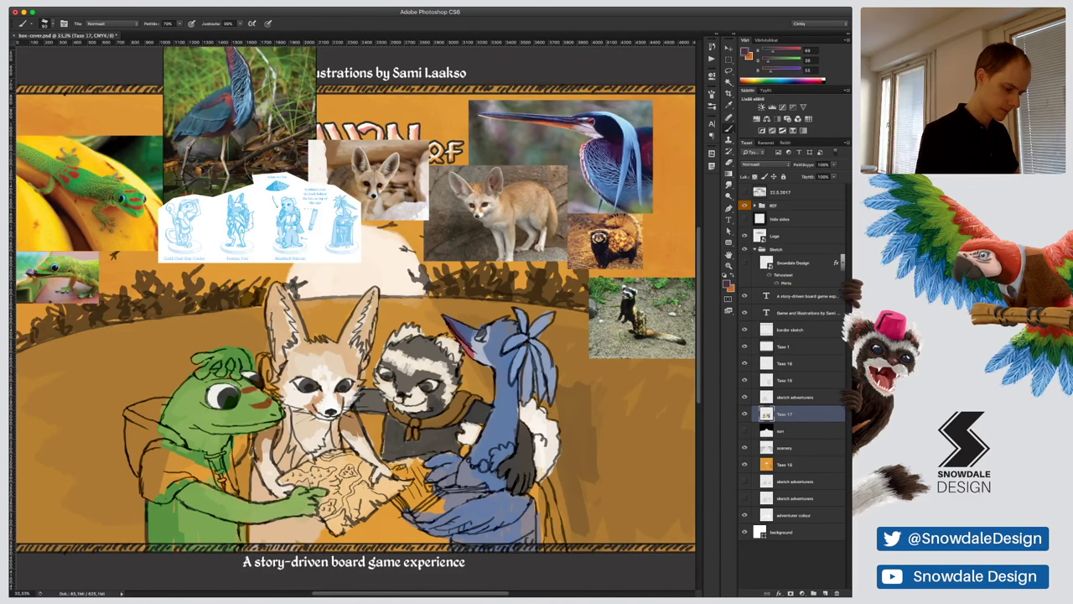
{"action": "left_click", "coordinate": [584, 117], "text": "alt"}
{"action": "mouse_move", "coordinate": [488, 346]}
{"action": "left_mouse_down"}
{"action": "mouse_move", "coordinate": [493, 361]}
{"action": "mouse_move", "coordinate": [503, 322]}
{"action": "mouse_move", "coordinate": [500, 374]}
{"action": "left_mouse_up"}
{"action": "mouse_move", "coordinate": [494, 343]}
{"action": "left_mouse_down"}
{"action": "mouse_move", "coordinate": [486, 355]}
{"action": "mouse_move", "coordinate": [506, 339]}
{"action": "left_mouse_up"}
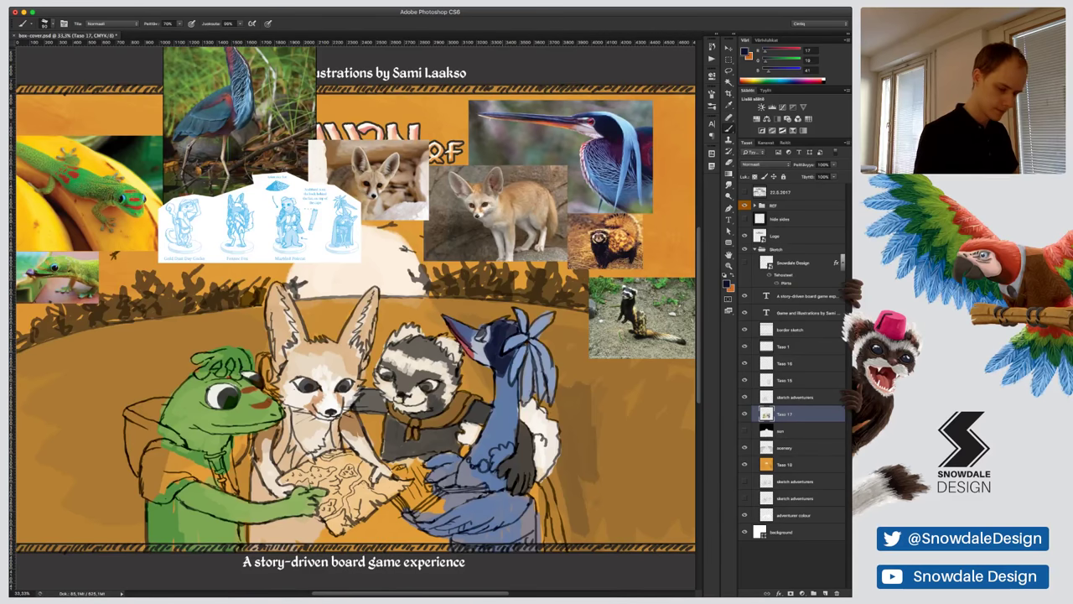
{"action": "key", "text": "3"}
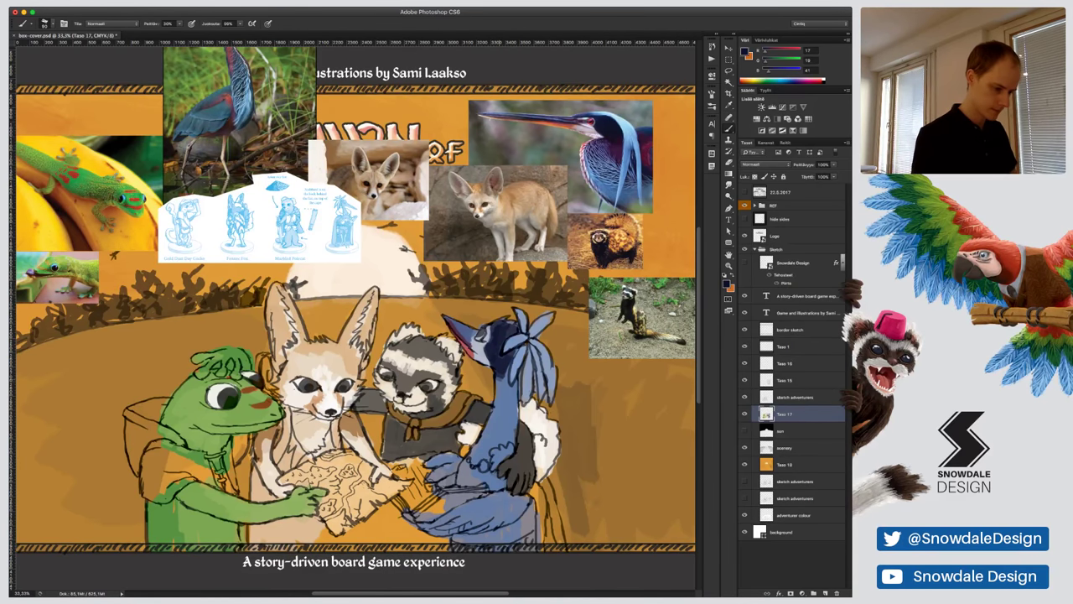
{"action": "left_click_drag", "start_coordinate": [503, 376], "coordinate": [503, 399]}
{"action": "mouse_move", "coordinate": [508, 394]}
{"action": "left_mouse_down"}
{"action": "mouse_move", "coordinate": [494, 422]}
{"action": "mouse_move", "coordinate": [511, 399]}
{"action": "left_mouse_up"}
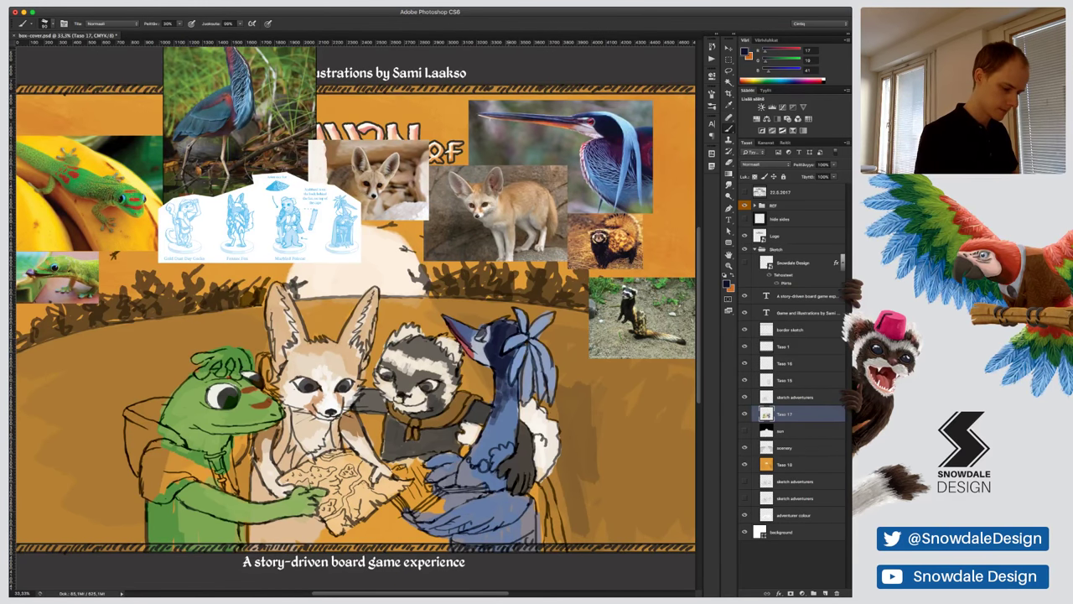
Pick a light blue and glaze highlights over the bird's crest, front neck and chest at 30% opacity
{"action": "left_click", "coordinate": [507, 370], "text": "alt"}
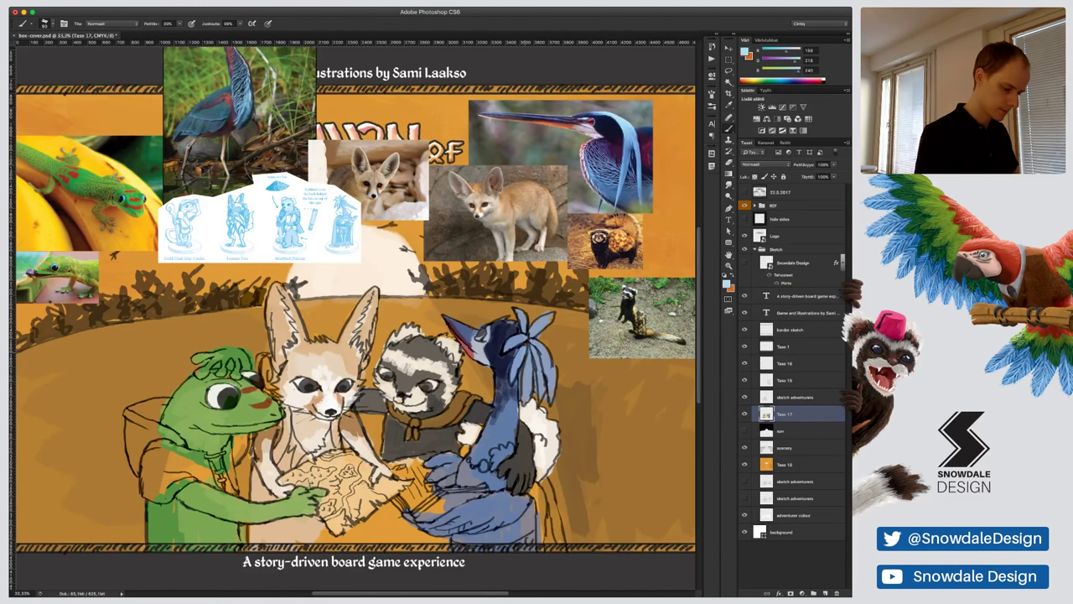
{"action": "mouse_move", "coordinate": [521, 350]}
{"action": "left_mouse_down"}
{"action": "mouse_move", "coordinate": [516, 374]}
{"action": "mouse_move", "coordinate": [506, 346]}
{"action": "mouse_move", "coordinate": [522, 331]}
{"action": "mouse_move", "coordinate": [500, 320]}
{"action": "mouse_move", "coordinate": [514, 320]}
{"action": "left_mouse_up"}
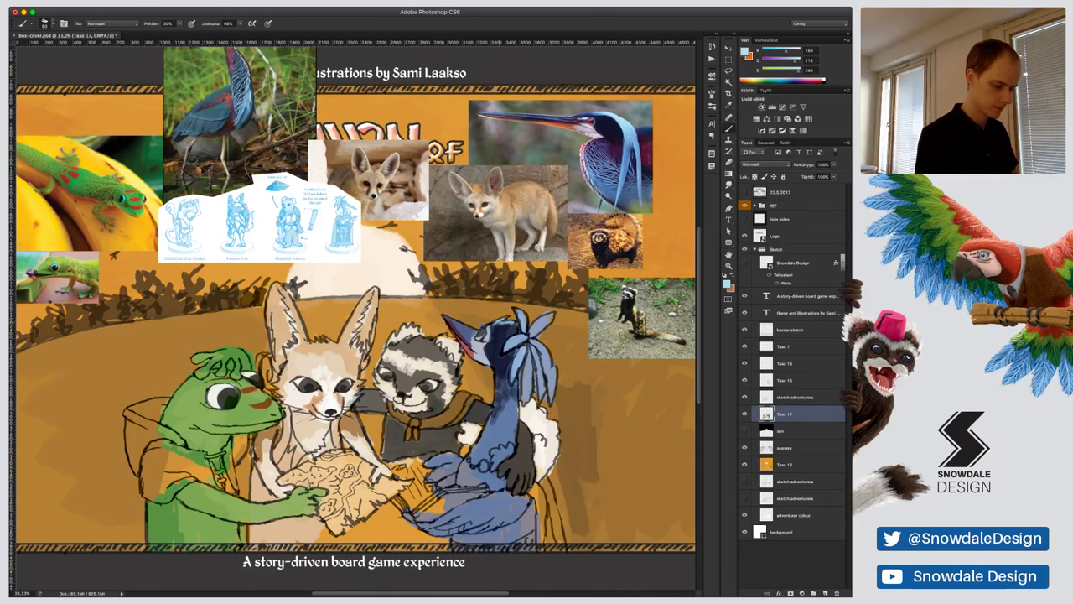
{"action": "left_click_drag", "start_coordinate": [498, 326], "coordinate": [515, 324]}
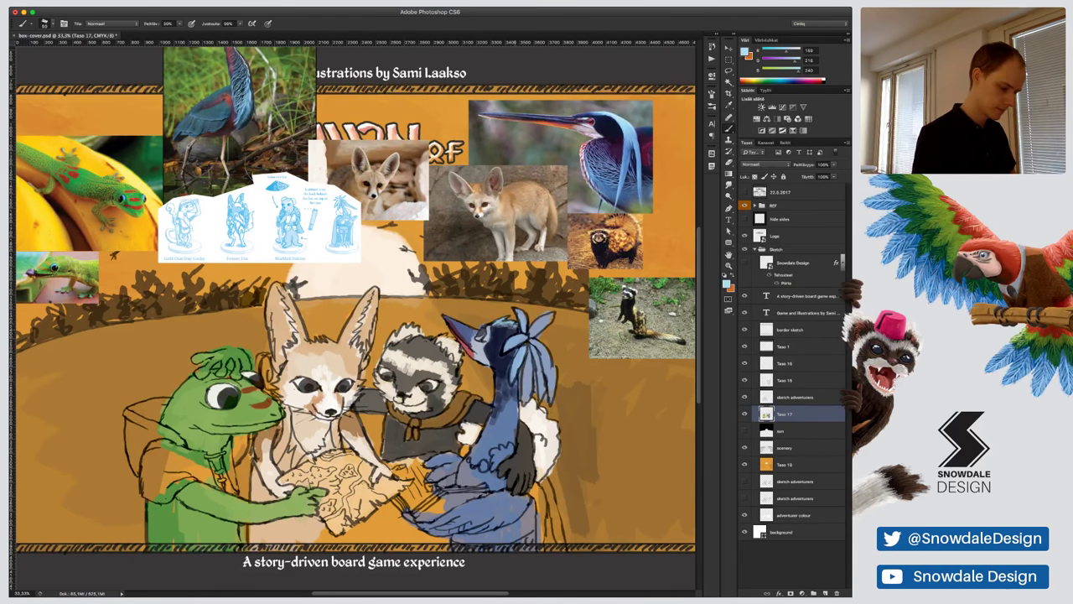
{"action": "mouse_move", "coordinate": [497, 394]}
{"action": "left_mouse_down"}
{"action": "mouse_move", "coordinate": [487, 436]}
{"action": "mouse_move", "coordinate": [496, 409]}
{"action": "mouse_move", "coordinate": [499, 436]}
{"action": "mouse_move", "coordinate": [476, 453]}
{"action": "mouse_move", "coordinate": [460, 481]}
{"action": "mouse_move", "coordinate": [468, 483]}
{"action": "left_mouse_up"}
{"action": "left_click_drag", "start_coordinate": [492, 443], "coordinate": [477, 463]}
{"action": "mouse_move", "coordinate": [502, 425]}
{"action": "left_mouse_down"}
{"action": "mouse_move", "coordinate": [494, 452]}
{"action": "mouse_move", "coordinate": [489, 439]}
{"action": "mouse_move", "coordinate": [476, 451]}
{"action": "left_mouse_up"}
{"action": "mouse_move", "coordinate": [495, 413]}
{"action": "left_mouse_down"}
{"action": "mouse_move", "coordinate": [473, 461]}
{"action": "mouse_move", "coordinate": [483, 465]}
{"action": "left_mouse_up"}
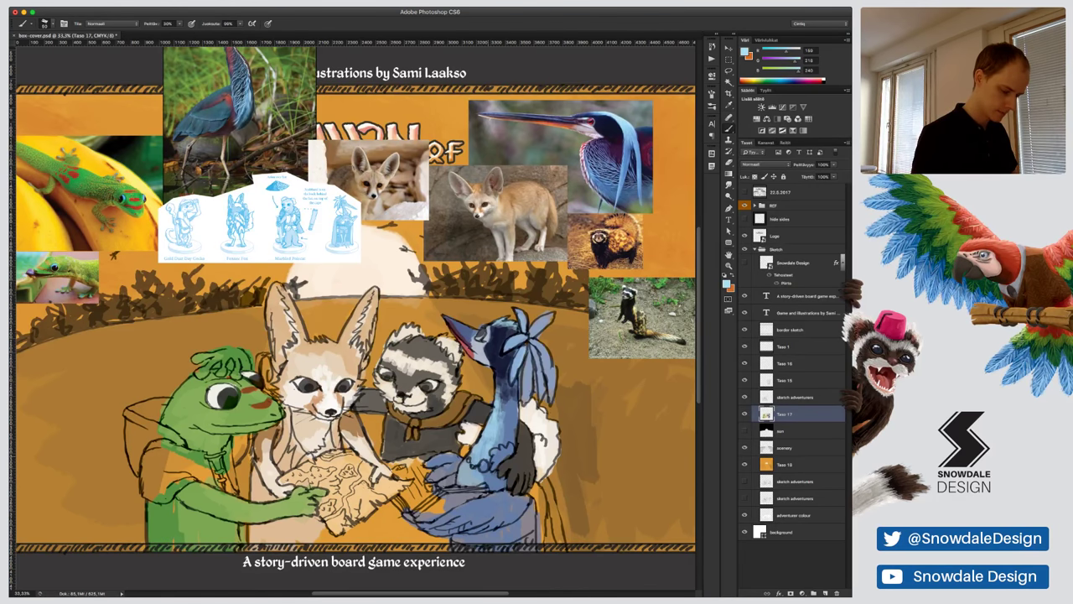
Sample the polecat's cream-white fur and paint a patch between the bird's chest and the polecat's dark arm
{"action": "left_click", "coordinate": [545, 426], "text": "alt"}
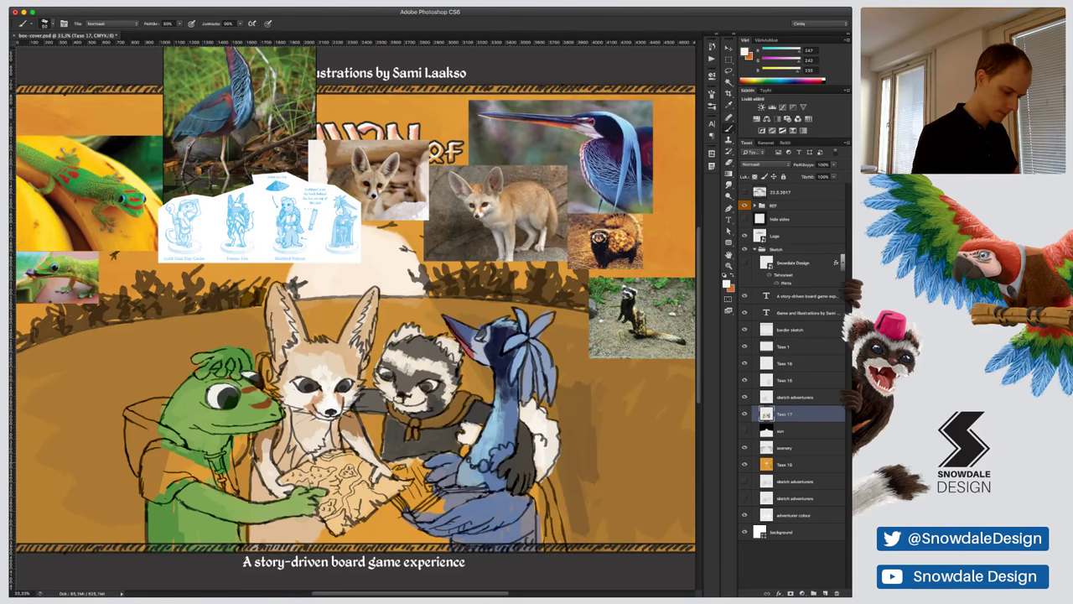
{"action": "left_click_drag", "start_coordinate": [503, 450], "coordinate": [491, 468]}
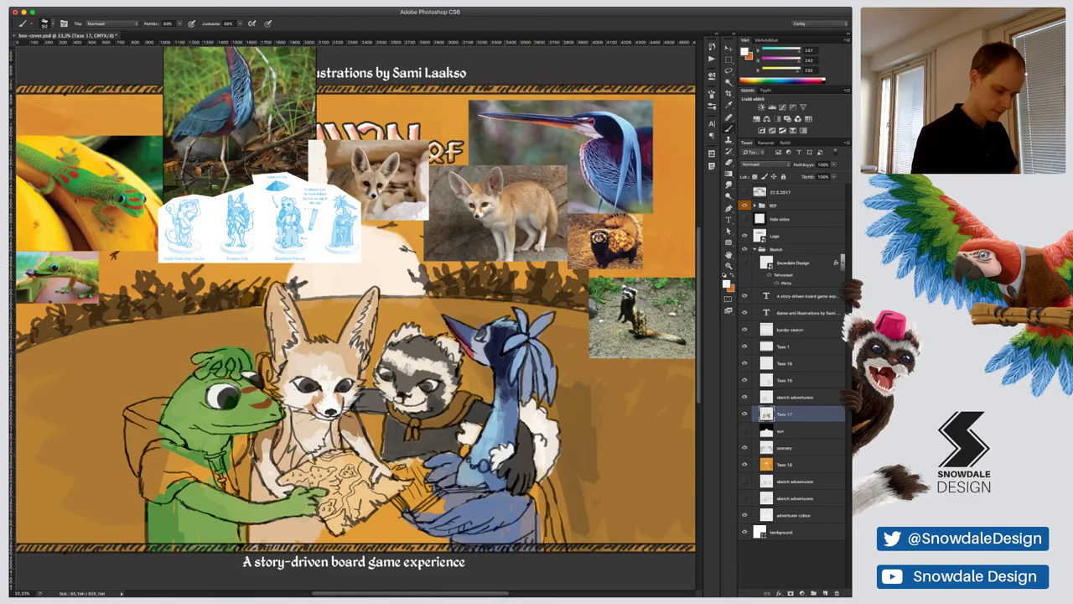
{"action": "left_click", "coordinate": [508, 469], "text": "alt"}
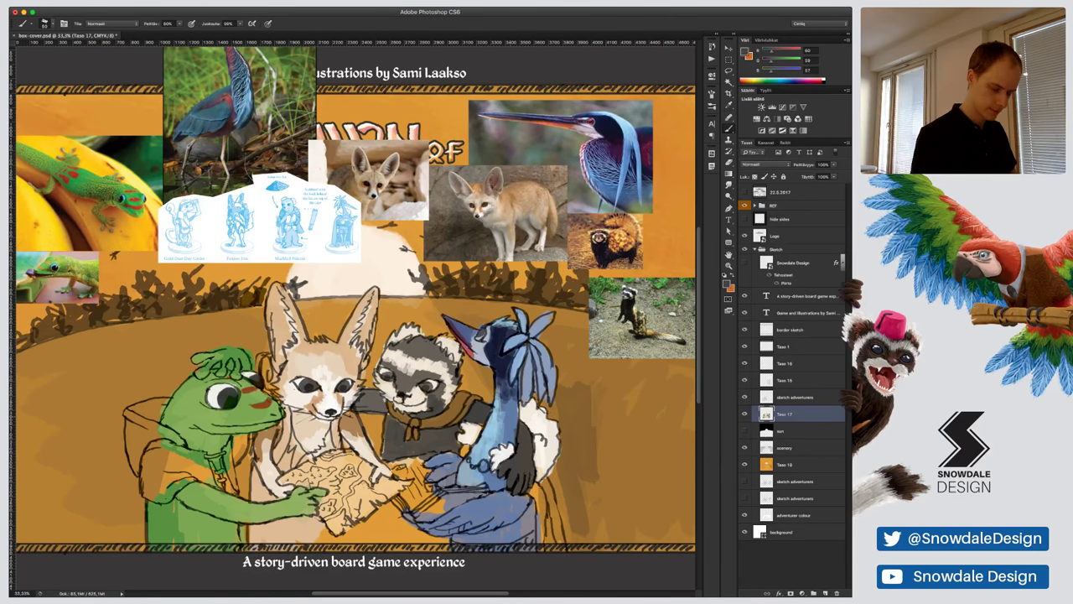
{"action": "left_click", "coordinate": [498, 480], "text": "alt"}
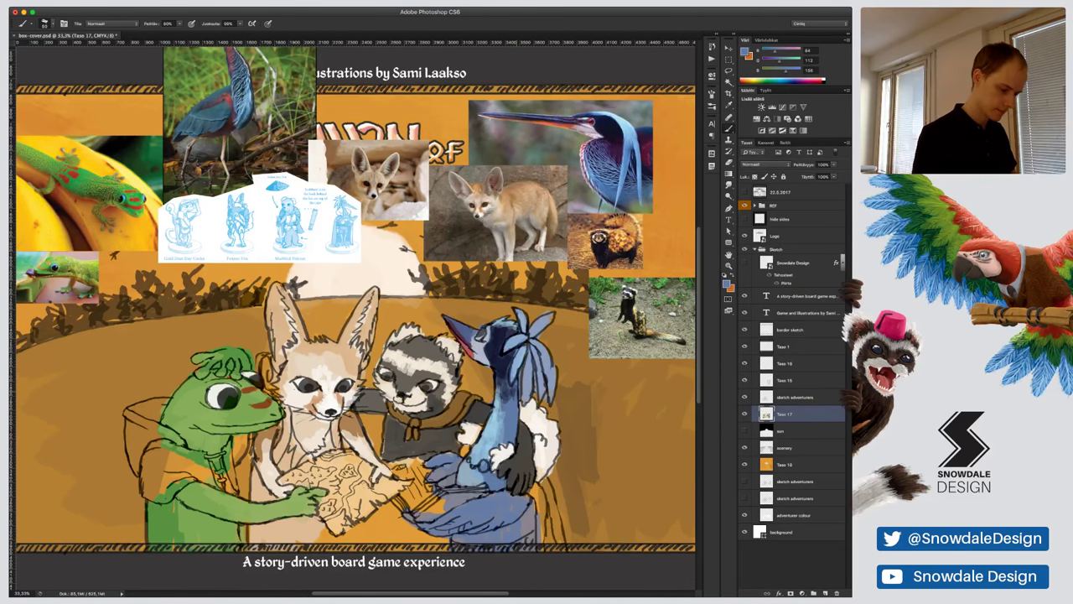
Sample the dark navy of the bird's head and shade the back of its neck at 30% opacity
{"action": "left_click", "coordinate": [498, 353], "text": "alt"}
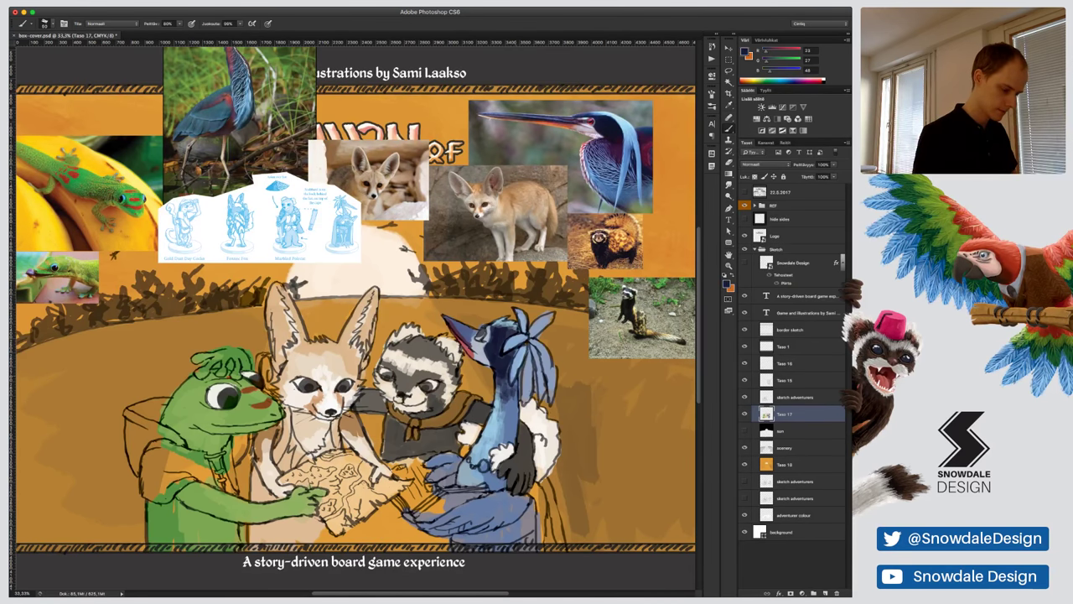
{"action": "key", "text": "3"}
{"action": "left_click_drag", "start_coordinate": [510, 400], "coordinate": [507, 433]}
{"action": "left_click_drag", "start_coordinate": [514, 382], "coordinate": [511, 436]}
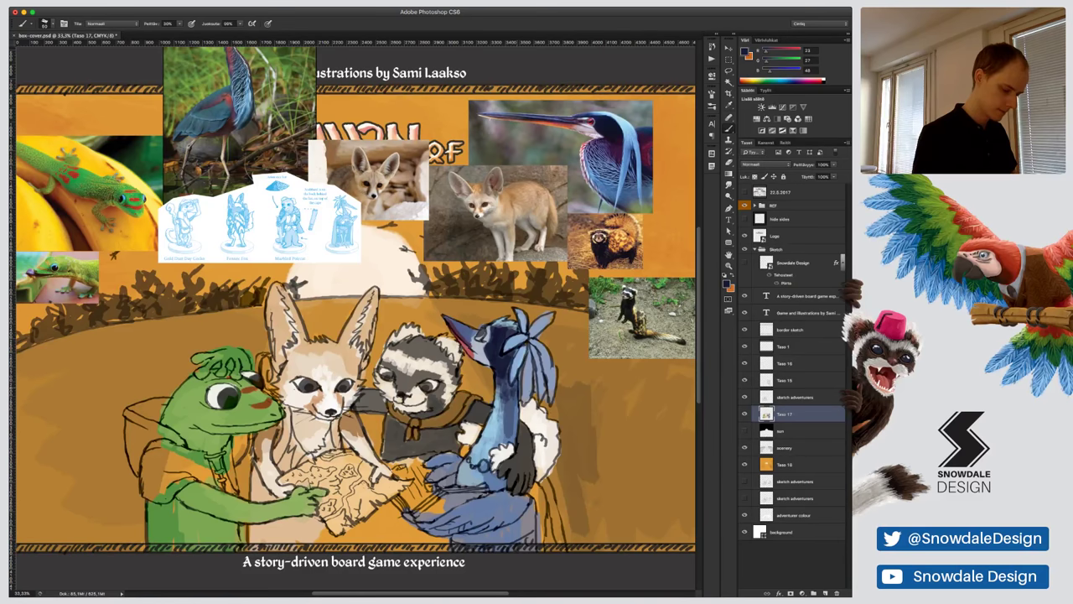
{"action": "mouse_move", "coordinate": [507, 381]}
{"action": "left_mouse_down"}
{"action": "mouse_move", "coordinate": [514, 430]}
{"action": "mouse_move", "coordinate": [504, 439]}
{"action": "left_mouse_up"}
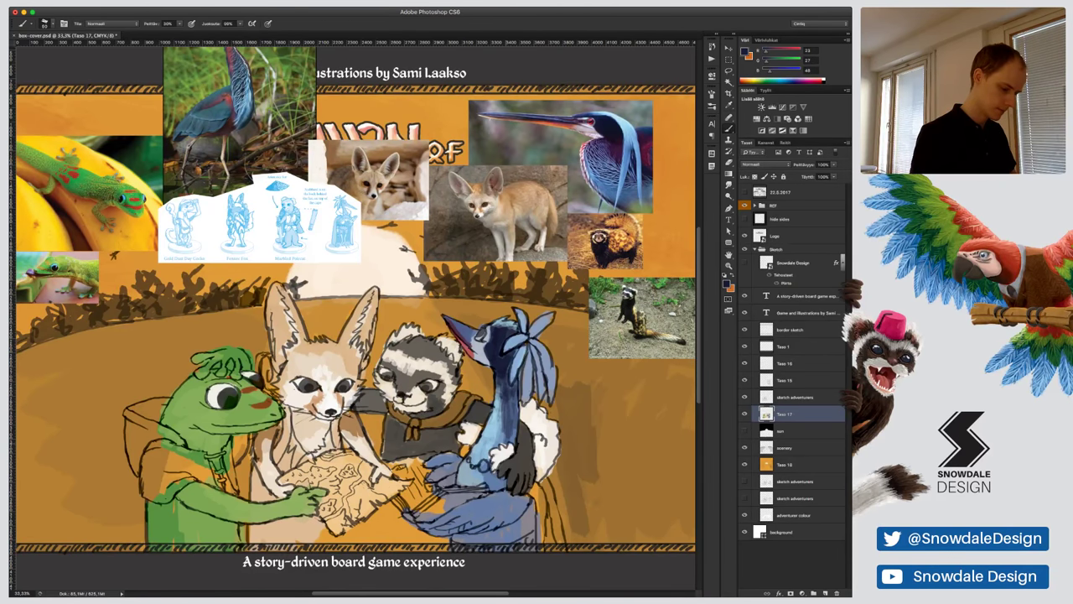
{"action": "left_click_drag", "start_coordinate": [514, 386], "coordinate": [514, 429]}
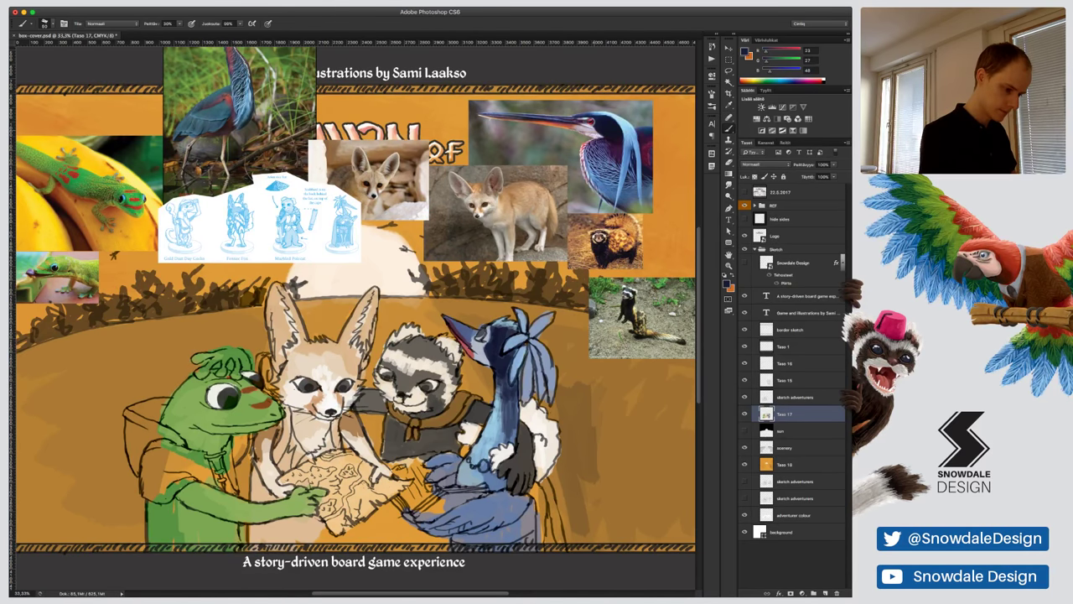
Sample teal blue from the standing heron photo's wing and glaze it over the bird's wing feathers
{"action": "left_click", "coordinate": [592, 130], "text": "alt"}
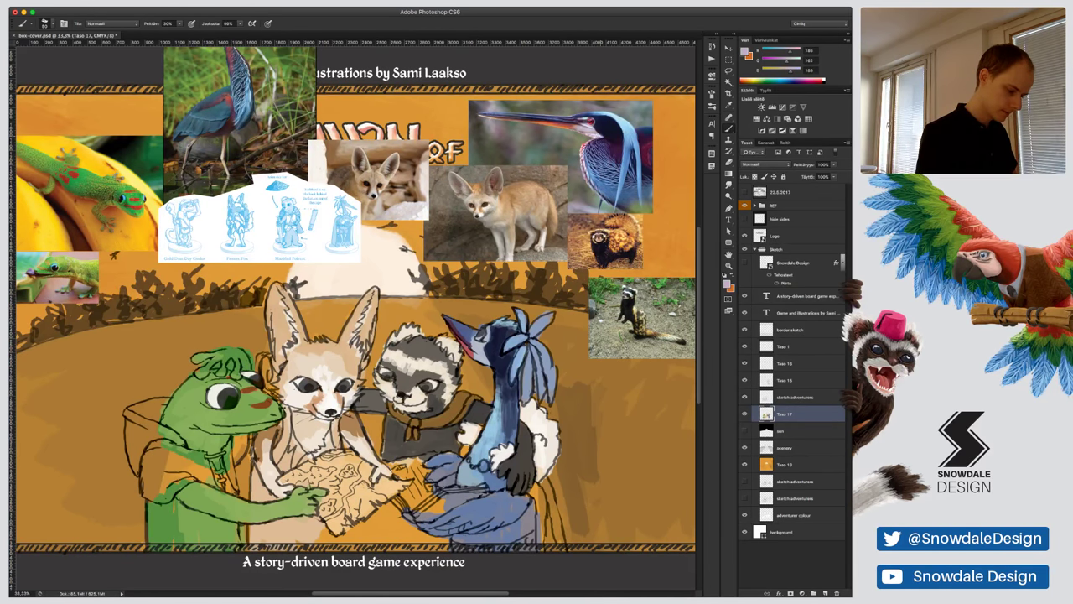
{"action": "left_click", "coordinate": [602, 125], "text": "alt"}
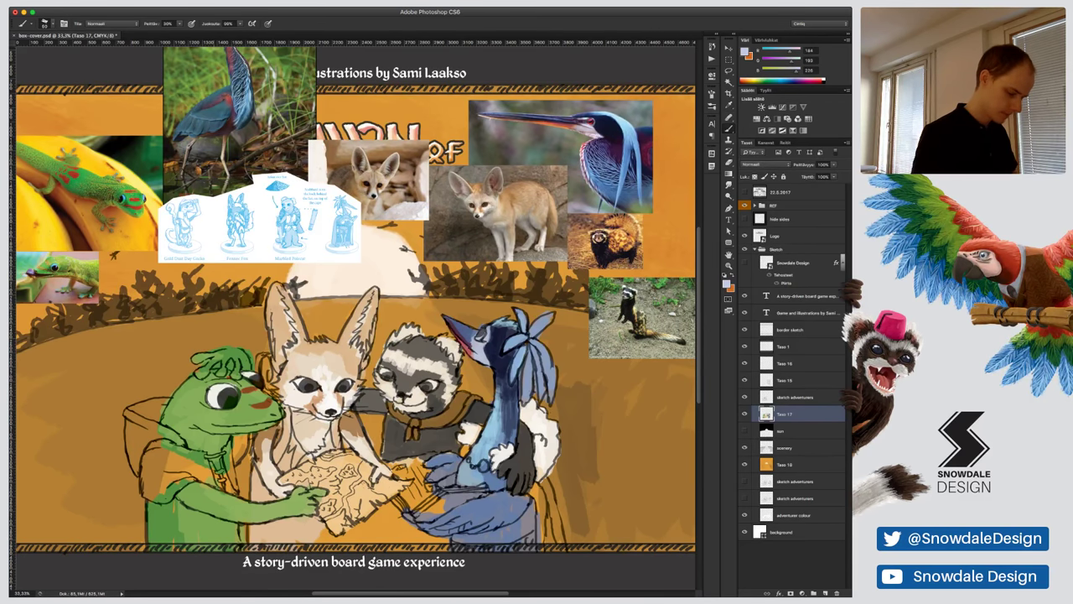
{"action": "left_click", "coordinate": [219, 109], "text": "alt"}
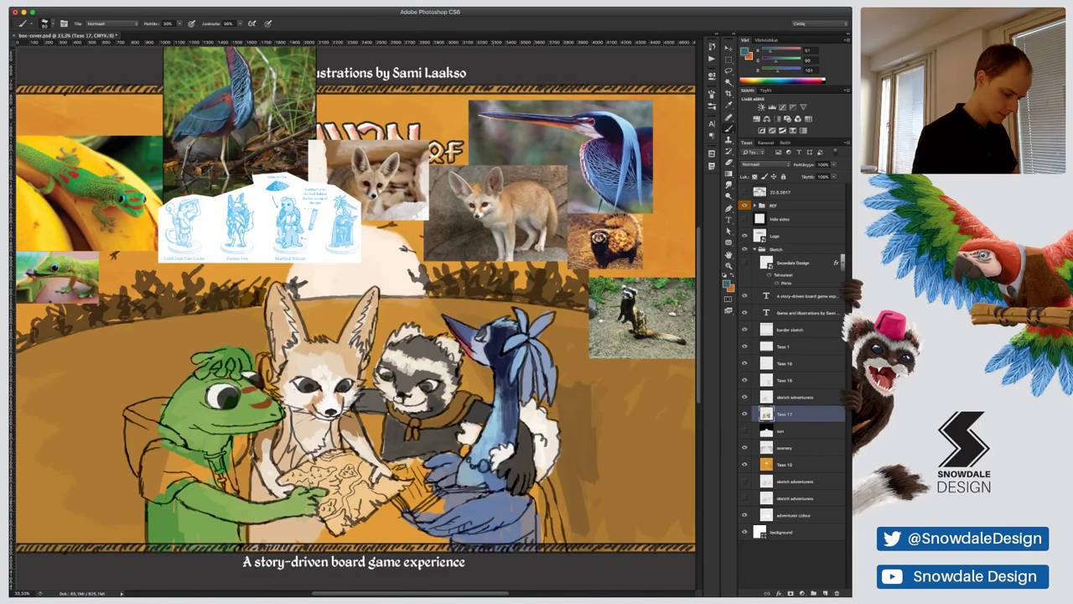
{"action": "left_click_drag", "start_coordinate": [462, 517], "coordinate": [501, 502]}
{"action": "left_click_drag", "start_coordinate": [434, 521], "coordinate": [501, 507]}
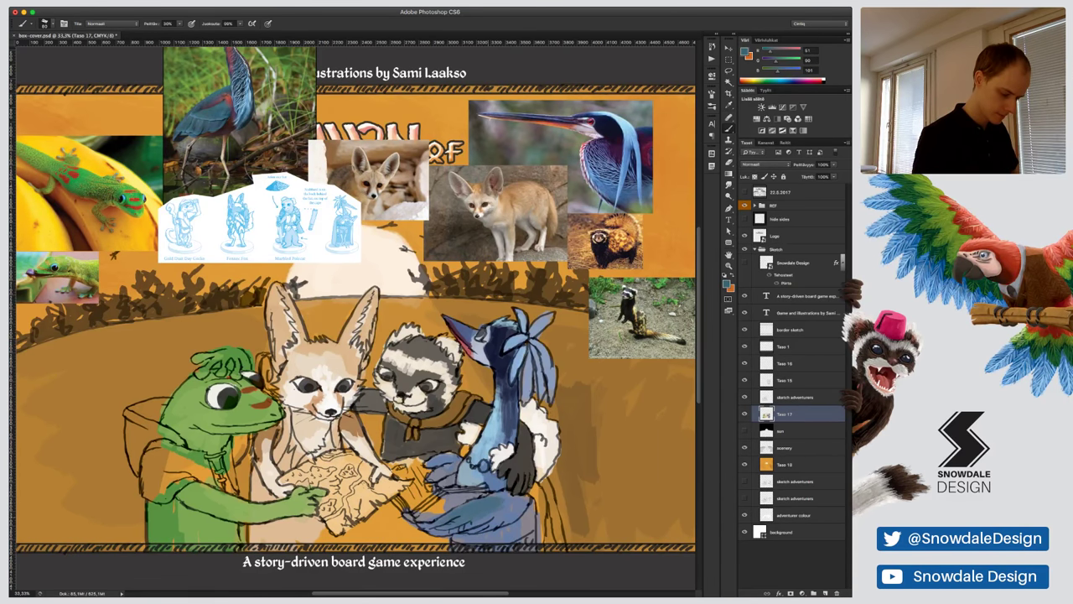
Resample the blended blue of the bird's wing and cover its wing and hand feathers at 70% opacity
{"action": "left_click", "coordinate": [474, 507], "text": "alt"}
{"action": "key", "text": "7"}
{"action": "left_click_drag", "start_coordinate": [491, 494], "coordinate": [531, 498]}
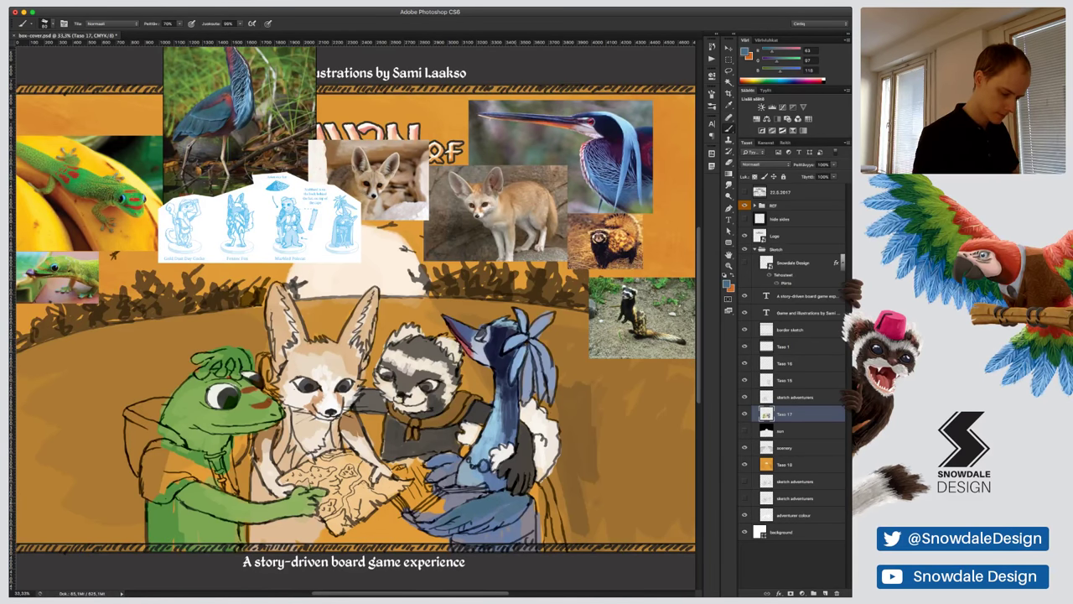
{"action": "left_click_drag", "start_coordinate": [478, 526], "coordinate": [524, 510]}
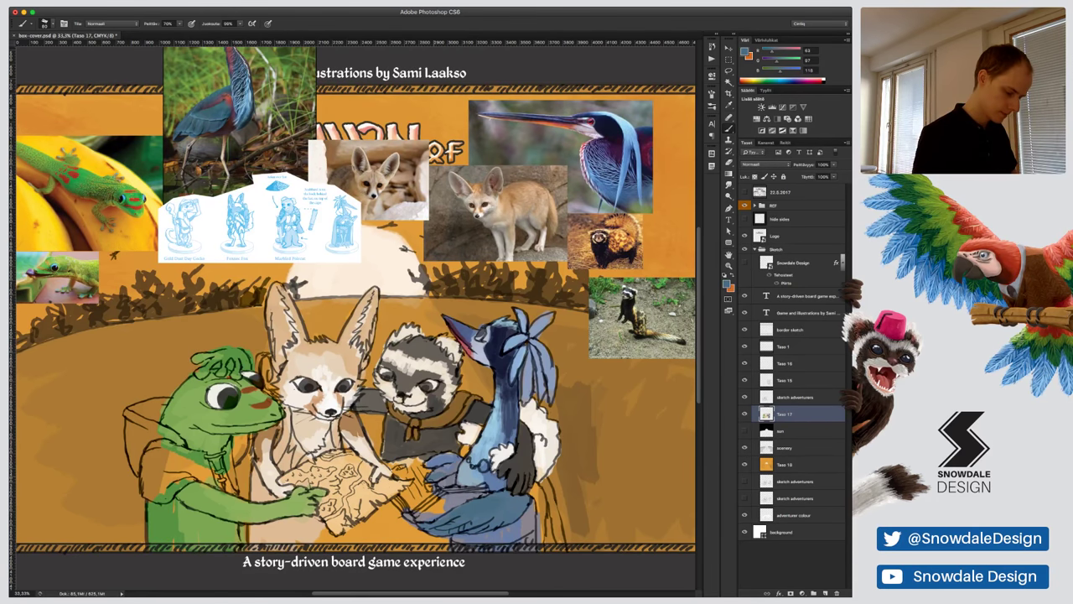
{"action": "left_click_drag", "start_coordinate": [429, 458], "coordinate": [452, 475]}
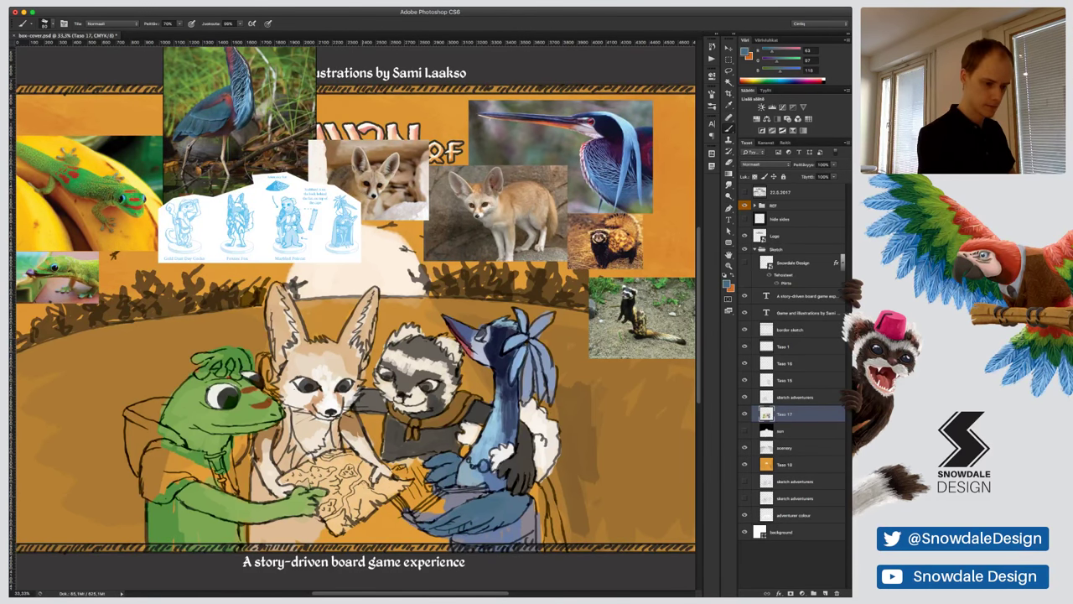
Paint the open book's pages pale cream beside the map and beneath the bird's hand
{"action": "left_click", "coordinate": [355, 480], "text": "alt"}
{"action": "key", "text": "i"}
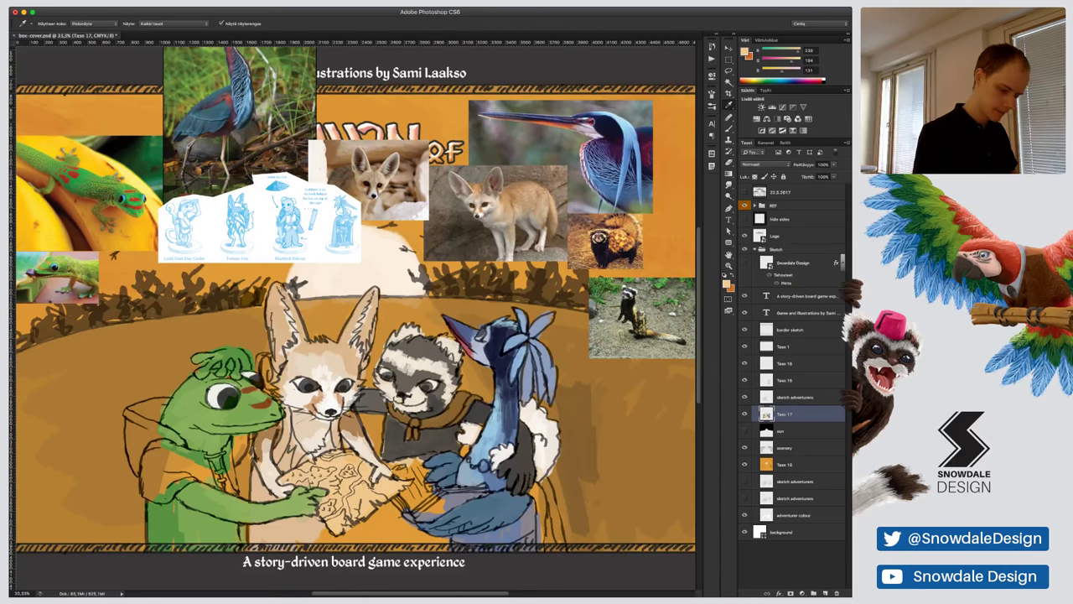
{"action": "key", "text": "b"}
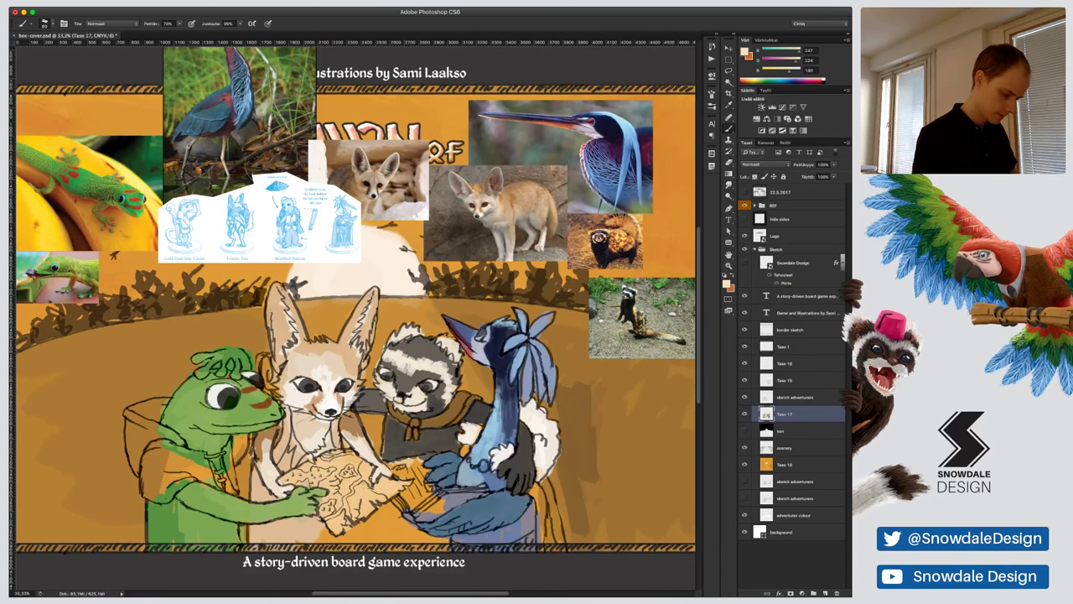
{"action": "mouse_move", "coordinate": [405, 489]}
{"action": "left_mouse_down"}
{"action": "mouse_move", "coordinate": [422, 503]}
{"action": "mouse_move", "coordinate": [434, 486]}
{"action": "left_mouse_up"}
{"action": "mouse_move", "coordinate": [401, 483]}
{"action": "left_mouse_down"}
{"action": "mouse_move", "coordinate": [426, 458]}
{"action": "mouse_move", "coordinate": [400, 467]}
{"action": "left_mouse_up"}
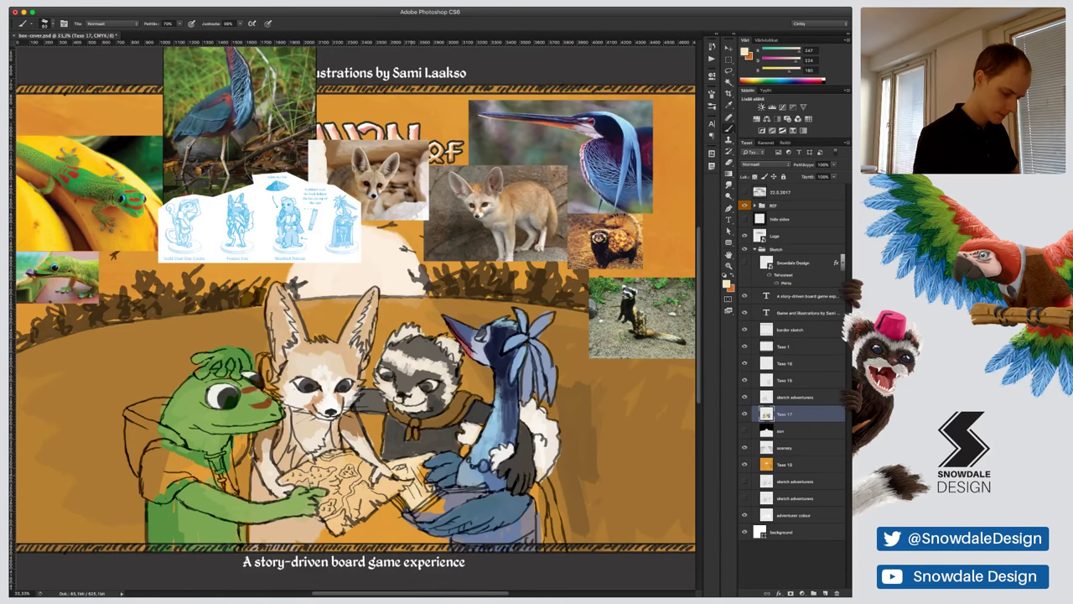
{"action": "left_click_drag", "start_coordinate": [428, 465], "coordinate": [423, 481]}
{"action": "mouse_move", "coordinate": [396, 505]}
{"action": "left_mouse_down"}
{"action": "mouse_move", "coordinate": [404, 498]}
{"action": "mouse_move", "coordinate": [411, 509]}
{"action": "left_mouse_up"}
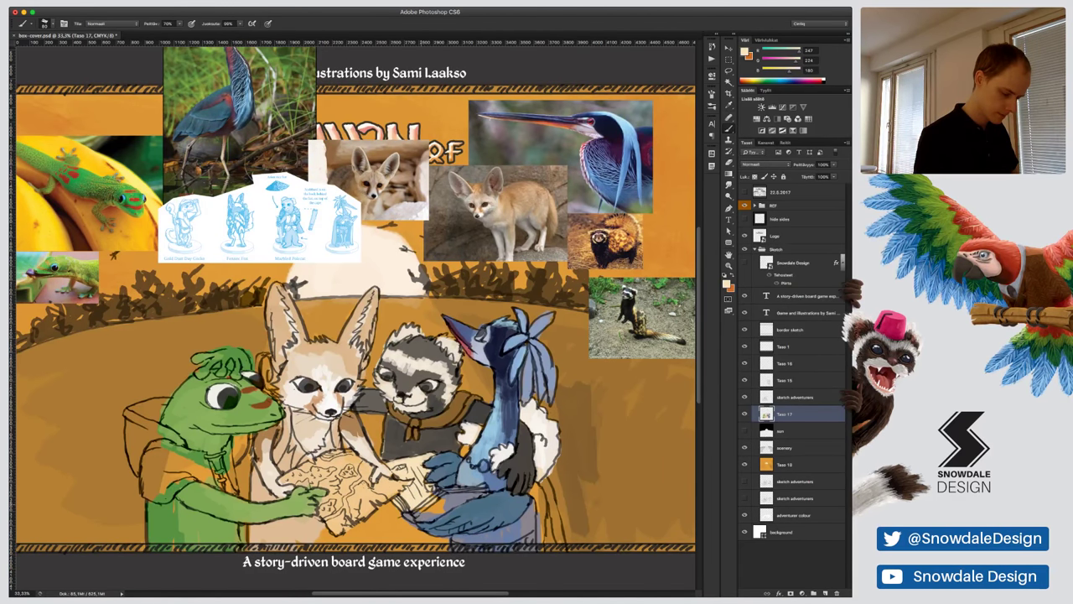
{"action": "left_click_drag", "start_coordinate": [444, 490], "coordinate": [487, 485]}
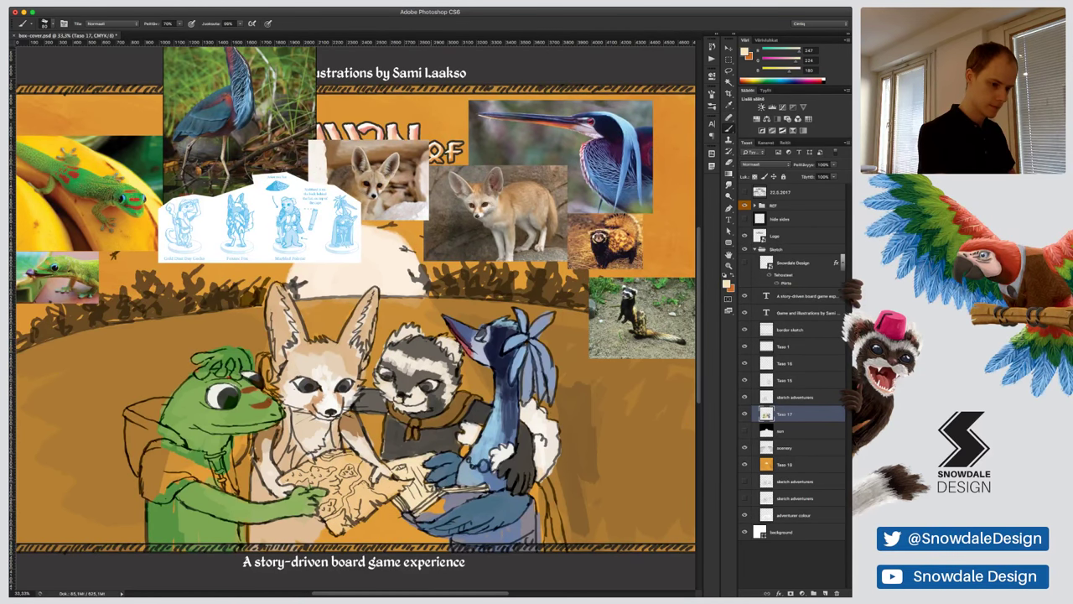
Sample golden tan from the polecat photo and add a stroke on the bird's lower wing with a smaller brush
{"action": "key", "text": "i"}
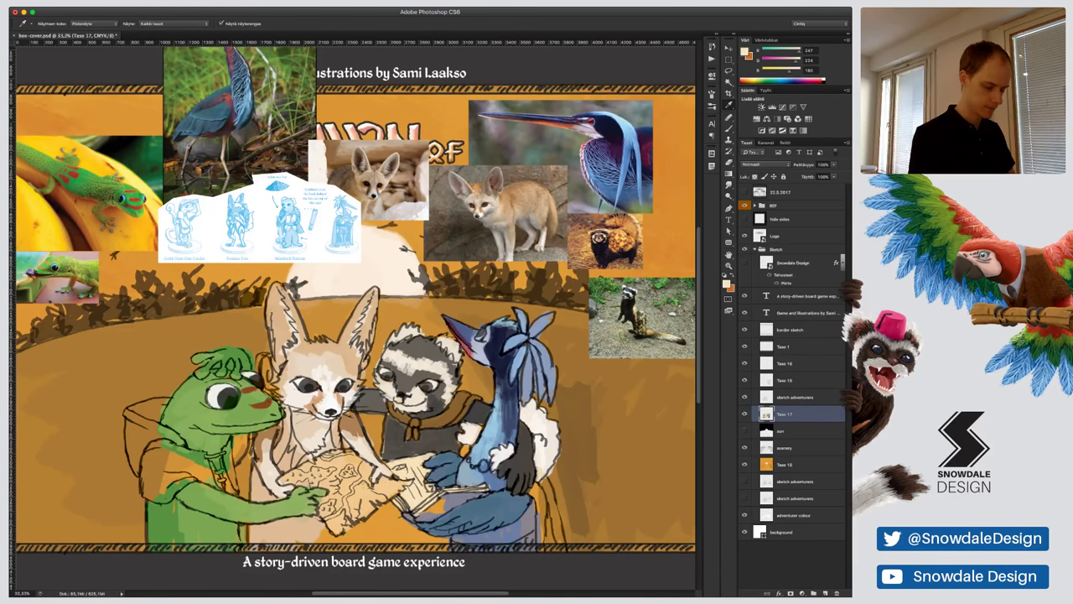
{"action": "left_click", "coordinate": [617, 241], "text": "alt"}
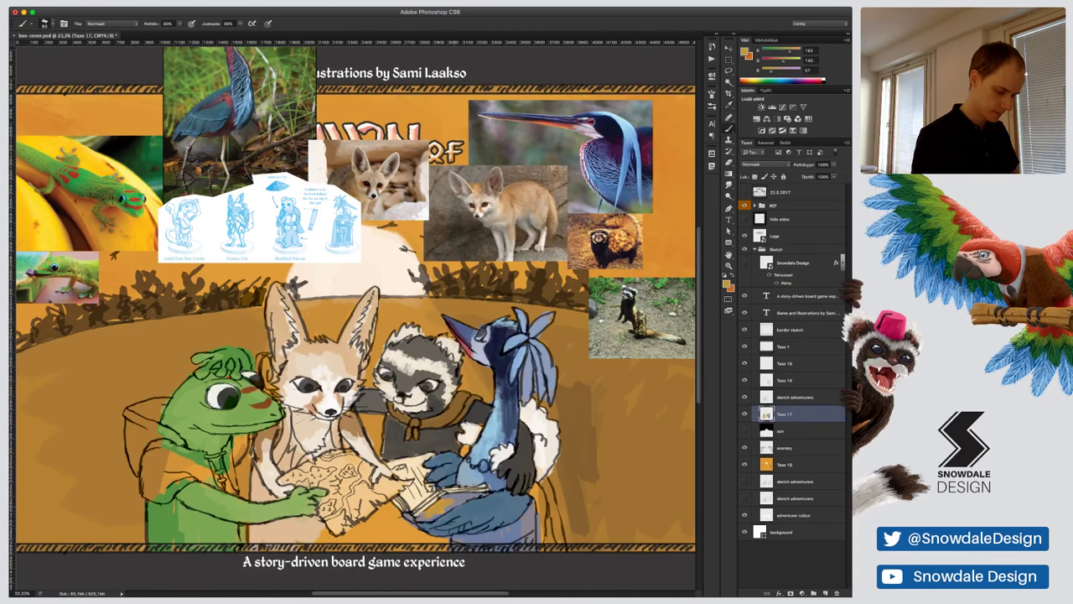
{"action": "key", "text": "bracketleft"}
{"action": "key", "text": "bracketleft"}
{"action": "left_click_drag", "start_coordinate": [446, 507], "coordinate": [478, 495]}
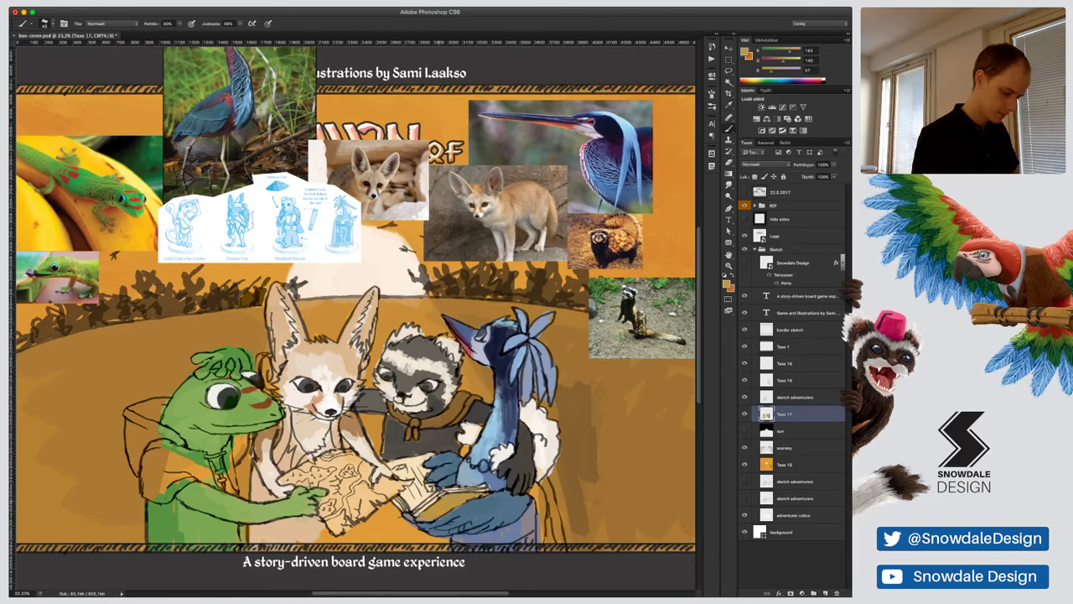
Sample the bird's wing blue and paint its lower body below the wing down to the border
{"action": "left_click", "coordinate": [469, 507], "text": "alt"}
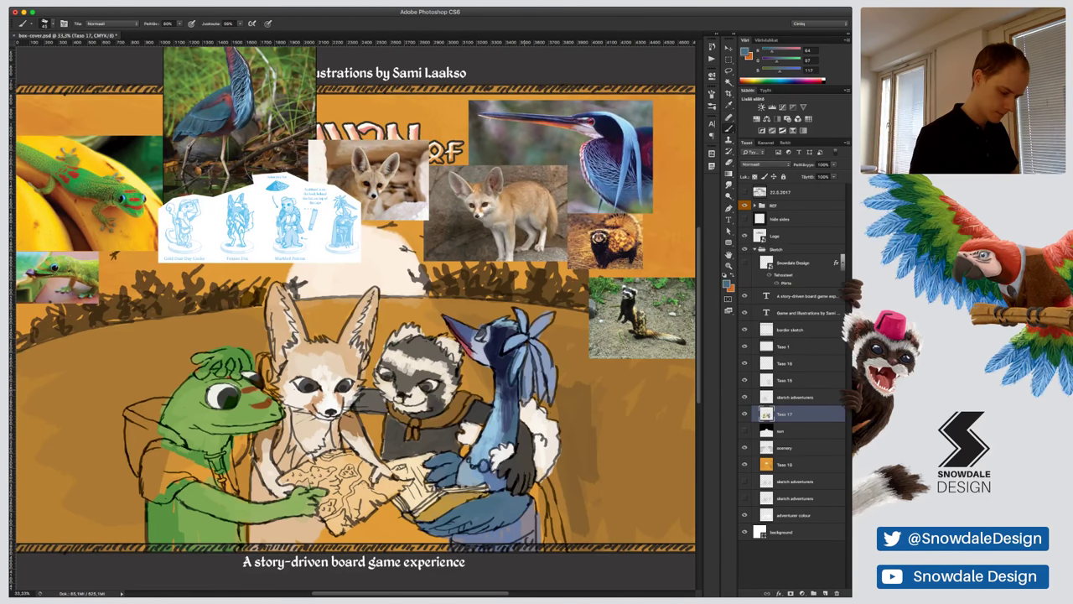
{"action": "left_click_drag", "start_coordinate": [463, 535], "coordinate": [533, 508]}
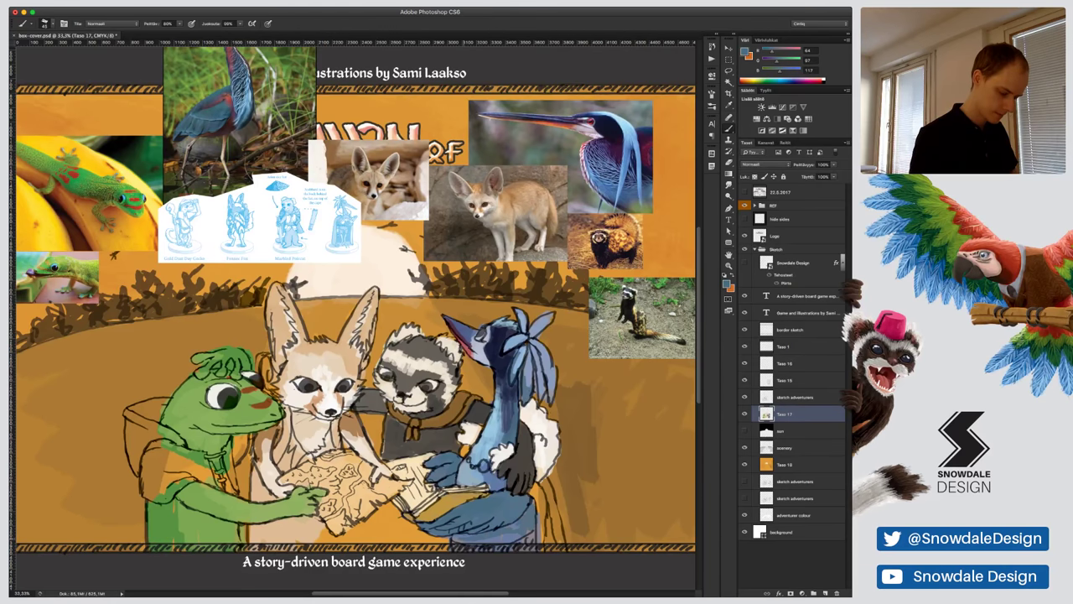
{"action": "left_click_drag", "start_coordinate": [456, 537], "coordinate": [469, 549]}
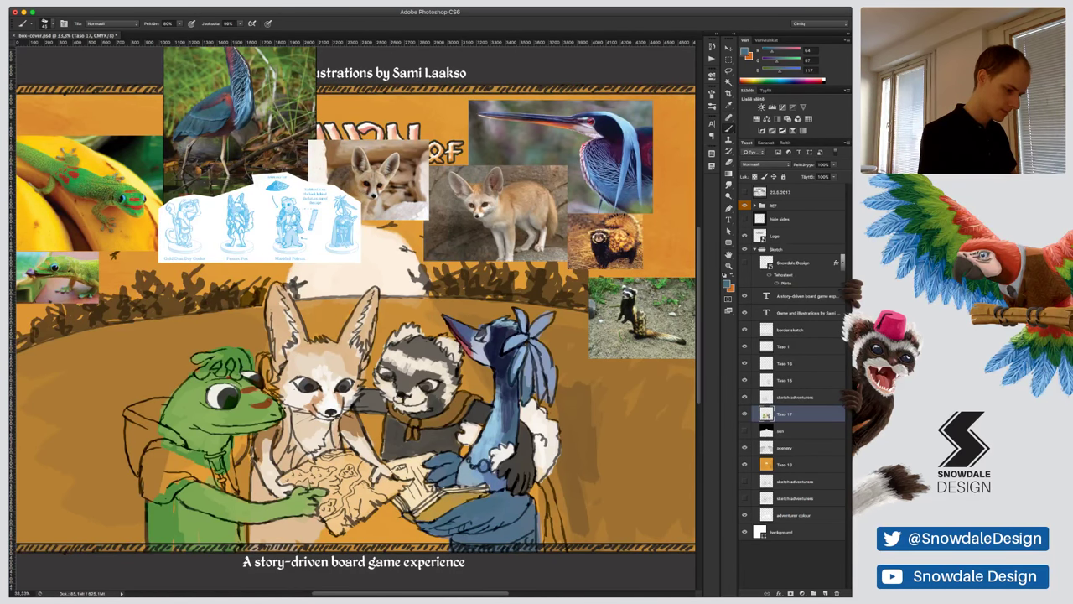
Sample pale cream from the fennec fox photo and paint the fox's lower body below the map with a larger brush
{"action": "left_click", "coordinate": [491, 205], "text": "alt"}
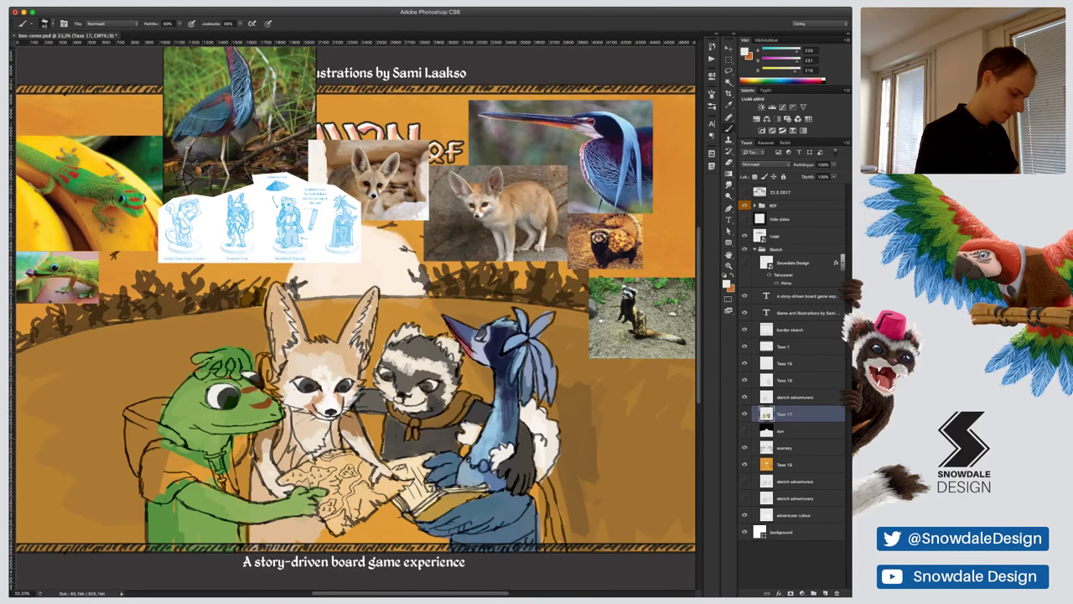
{"action": "key", "text": "bracketright"}
{"action": "key", "text": "bracketright"}
{"action": "mouse_move", "coordinate": [280, 528]}
{"action": "left_mouse_down"}
{"action": "mouse_move", "coordinate": [318, 533]}
{"action": "mouse_move", "coordinate": [318, 546]}
{"action": "left_mouse_up"}
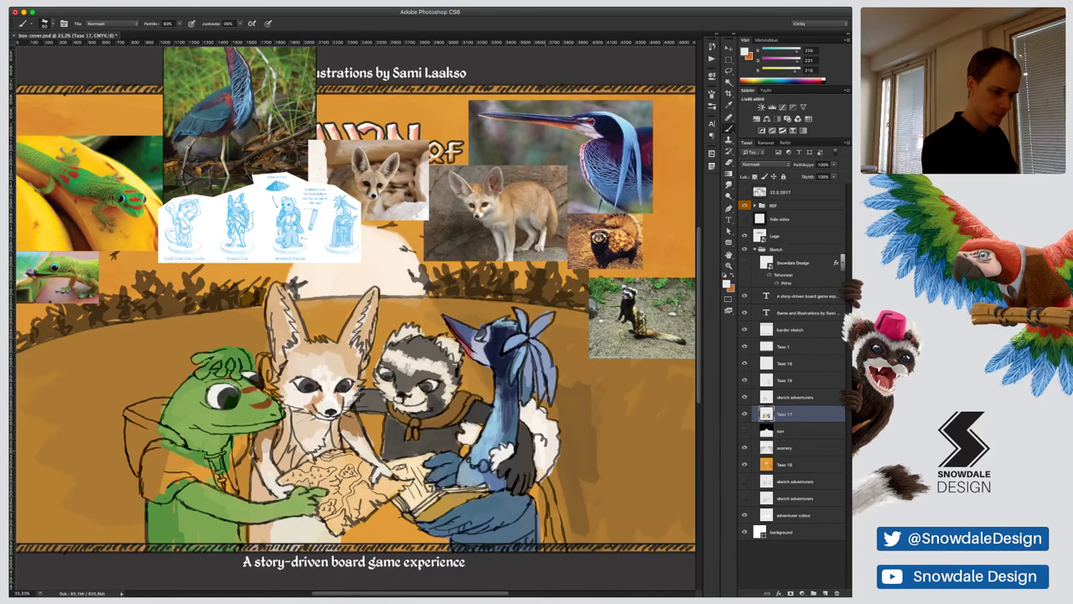
Sample banana yellow from the gecko photo and dab golden beads on the bird's chest above its wing
{"action": "key", "text": "i"}
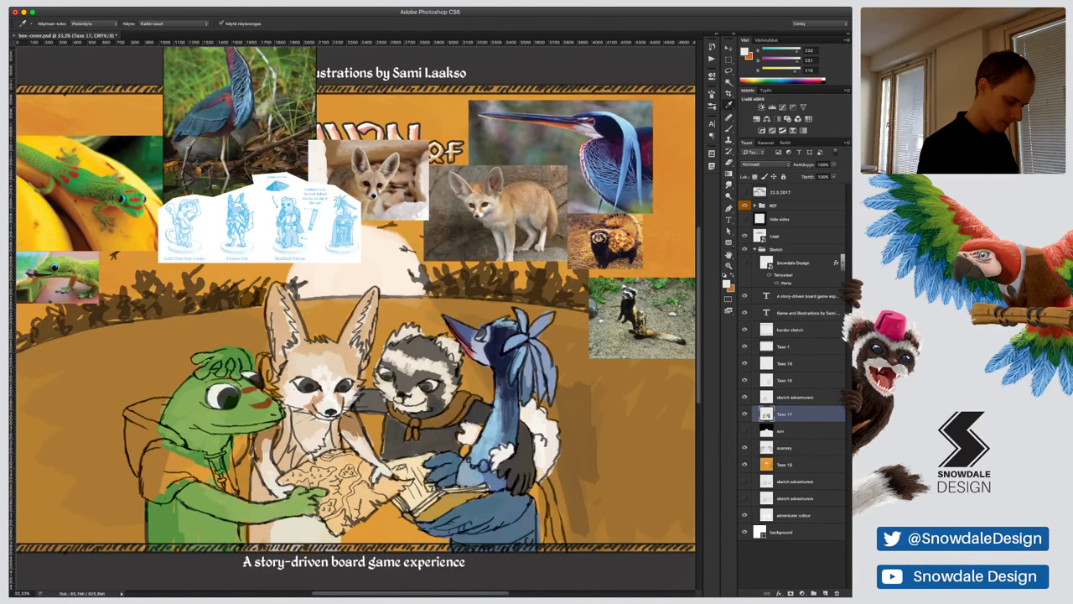
{"action": "left_click", "coordinate": [42, 199]}
{"action": "key", "text": "b"}
{"action": "left_click", "coordinate": [466, 462]}
{"action": "left_click", "coordinate": [482, 465]}
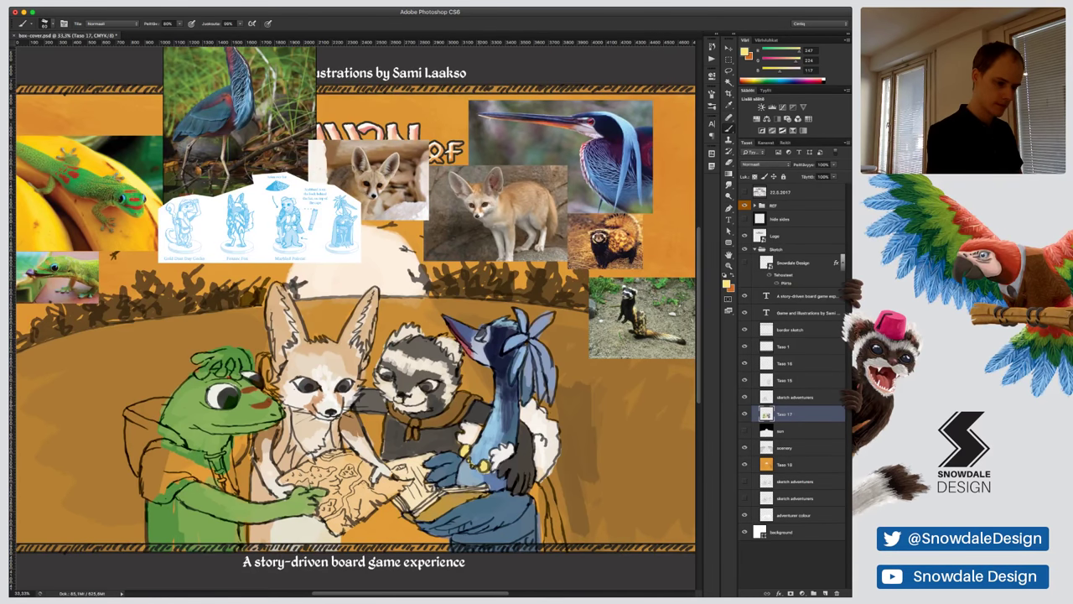
Pick a muted tan and paint the polecat's tunic on its chest and below the scarf
{"action": "left_click", "coordinate": [455, 410], "text": "alt"}
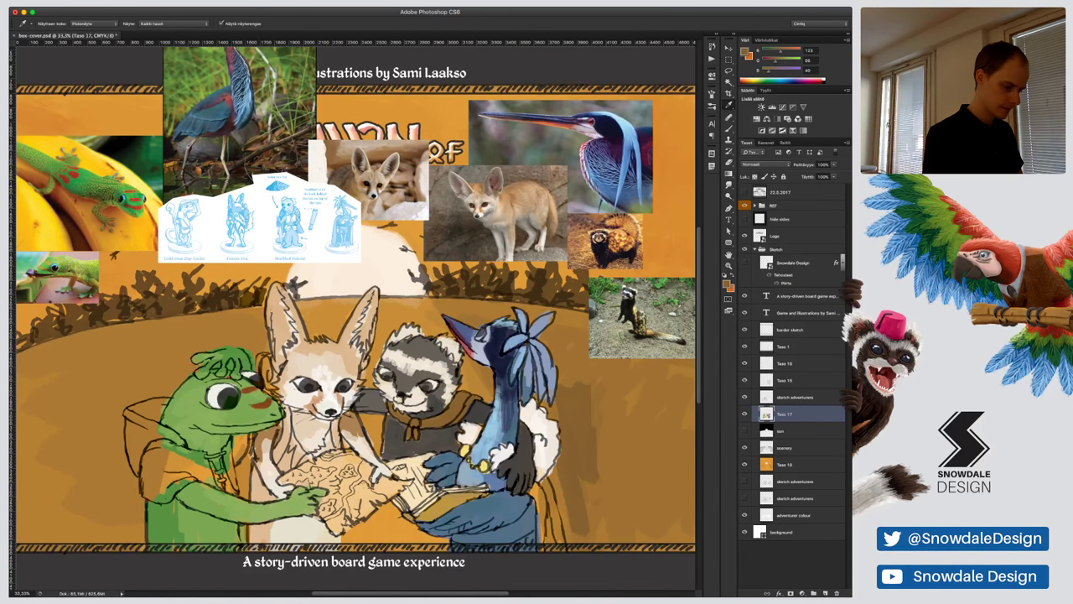
{"action": "key", "text": "b"}
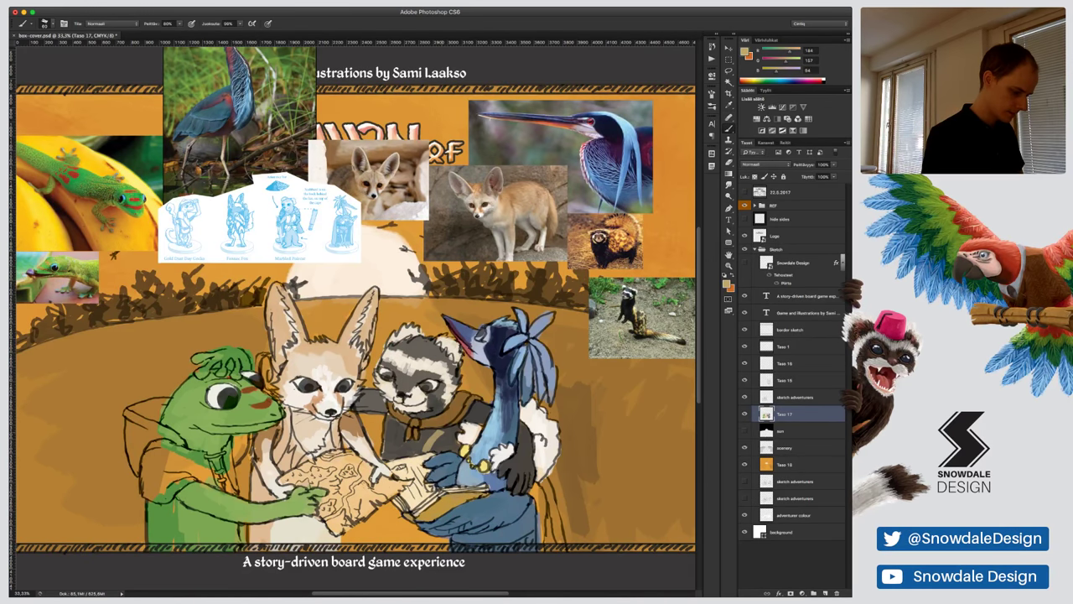
{"action": "left_click_drag", "start_coordinate": [433, 448], "coordinate": [448, 434]}
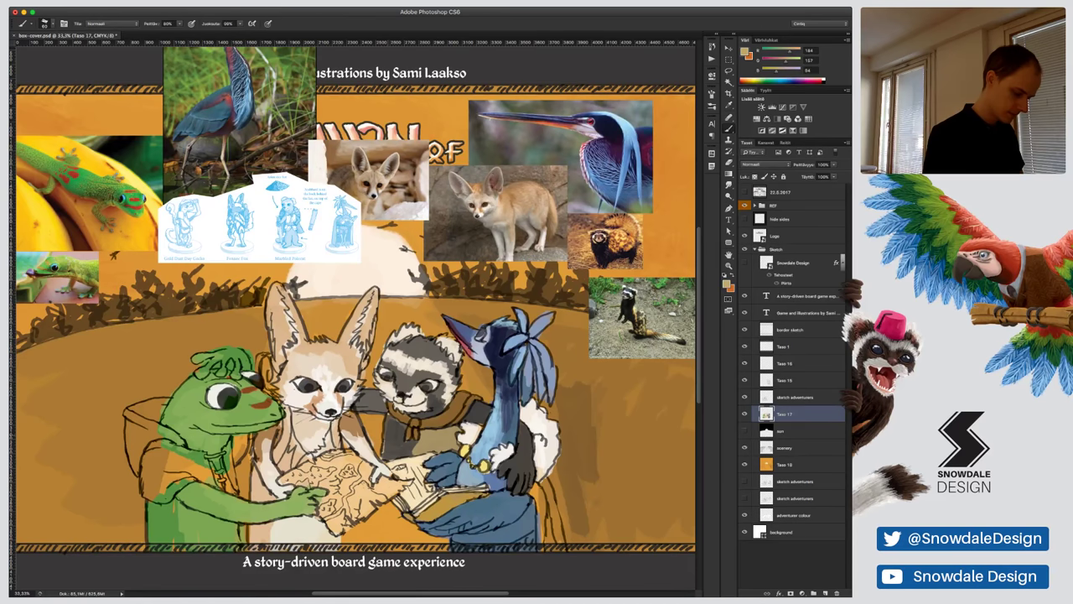
{"action": "mouse_move", "coordinate": [394, 419]}
{"action": "left_mouse_down"}
{"action": "mouse_move", "coordinate": [391, 452]}
{"action": "mouse_move", "coordinate": [403, 458]}
{"action": "left_mouse_up"}
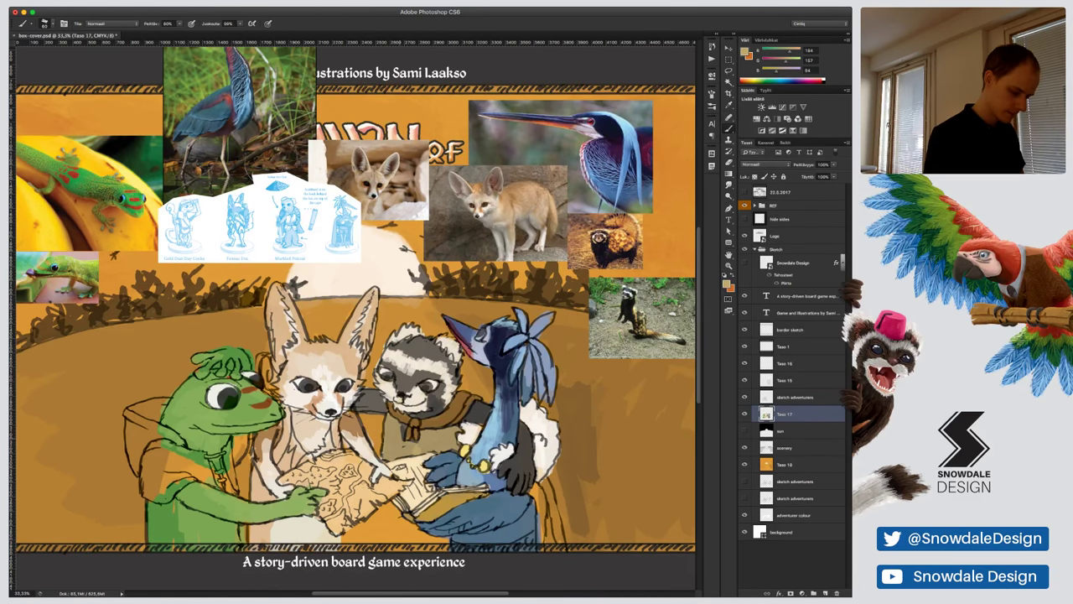
{"action": "mouse_move", "coordinate": [401, 444]}
{"action": "left_mouse_down"}
{"action": "mouse_move", "coordinate": [414, 448]}
{"action": "mouse_move", "coordinate": [406, 454]}
{"action": "mouse_move", "coordinate": [403, 443]}
{"action": "mouse_move", "coordinate": [453, 431]}
{"action": "left_mouse_up"}
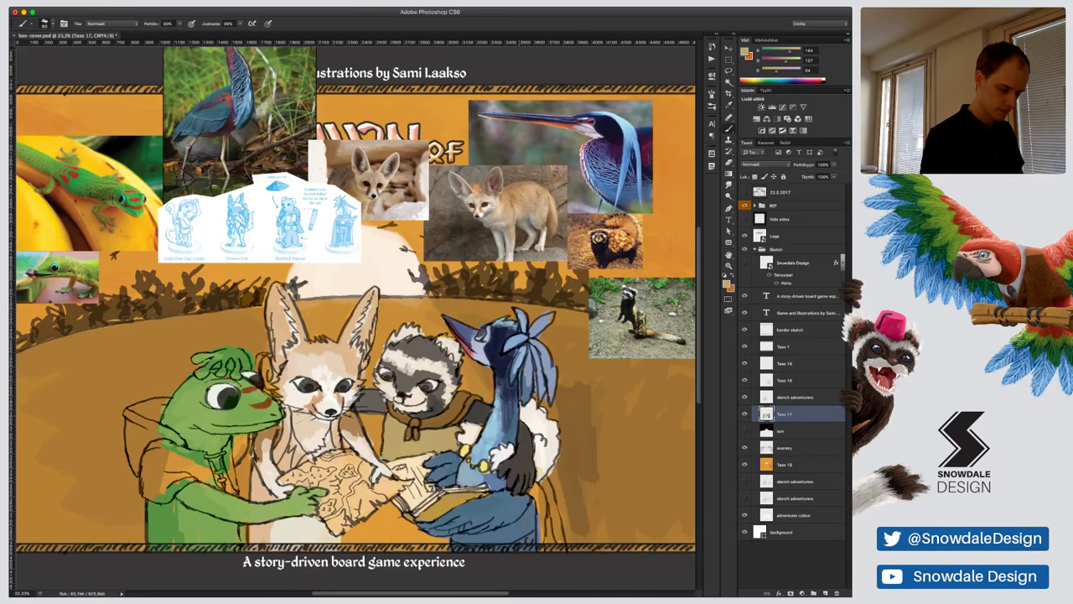
Rework the black outlines of the polecat's tunic on layer Taso 15, alternating between erasing and redrawing
{"action": "key", "text": "d"}
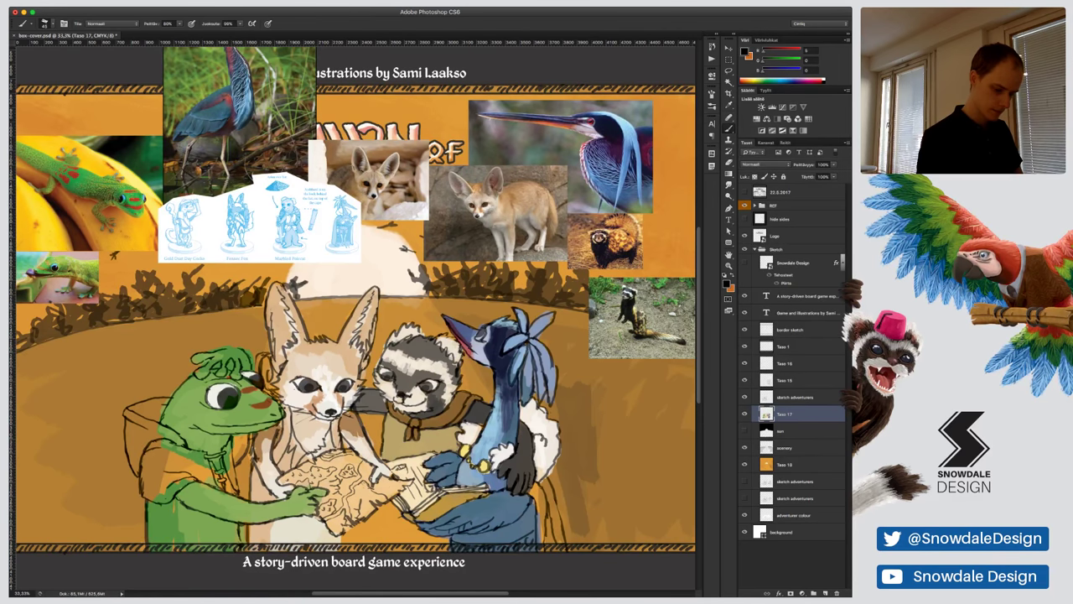
{"action": "left_click", "coordinate": [786, 381]}
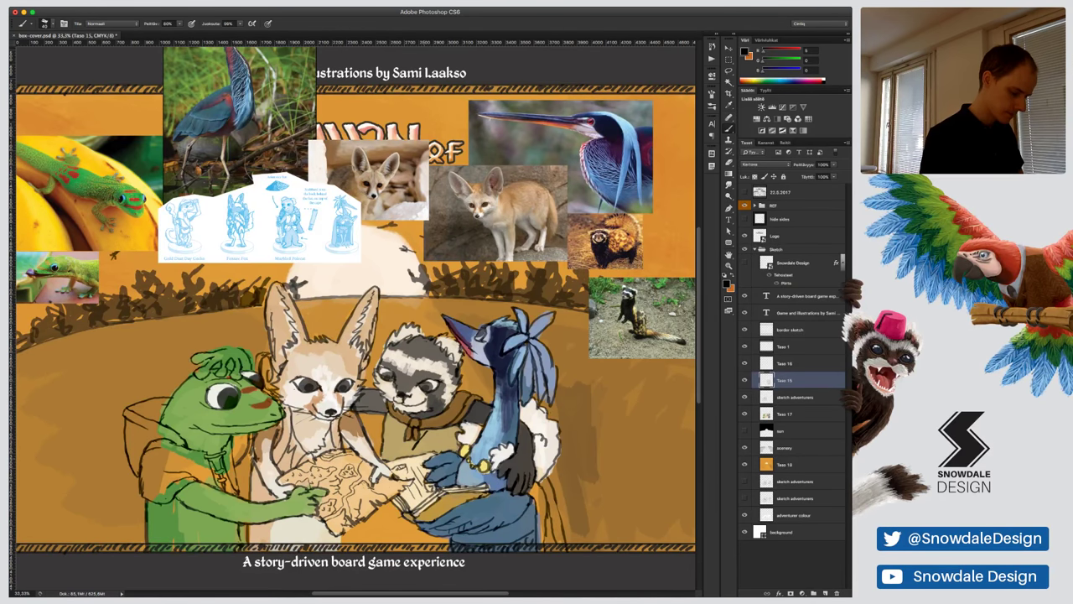
{"action": "key", "text": "e"}
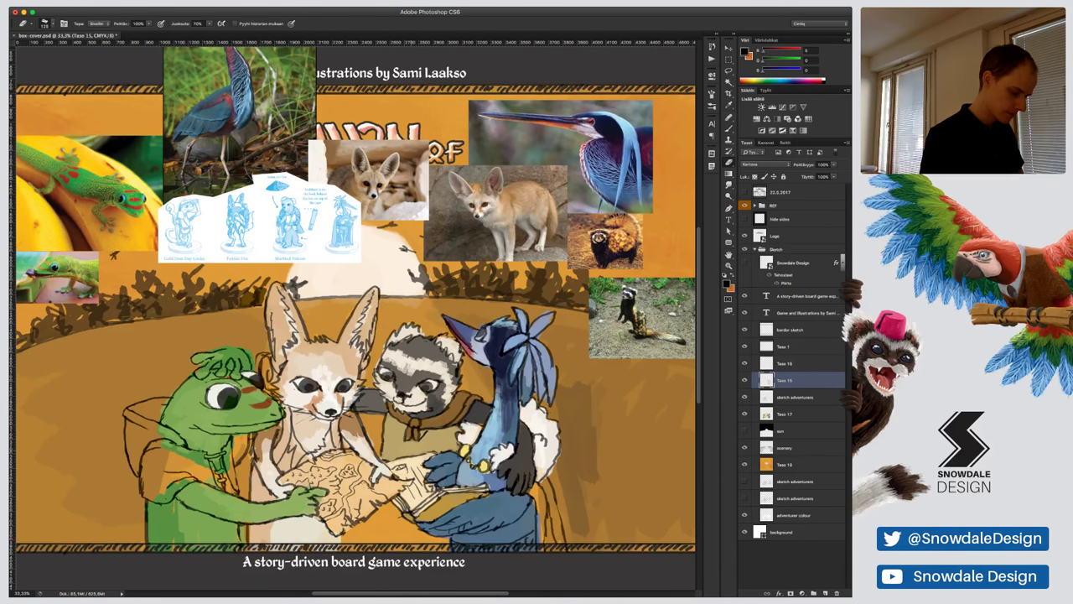
{"action": "key", "text": "b"}
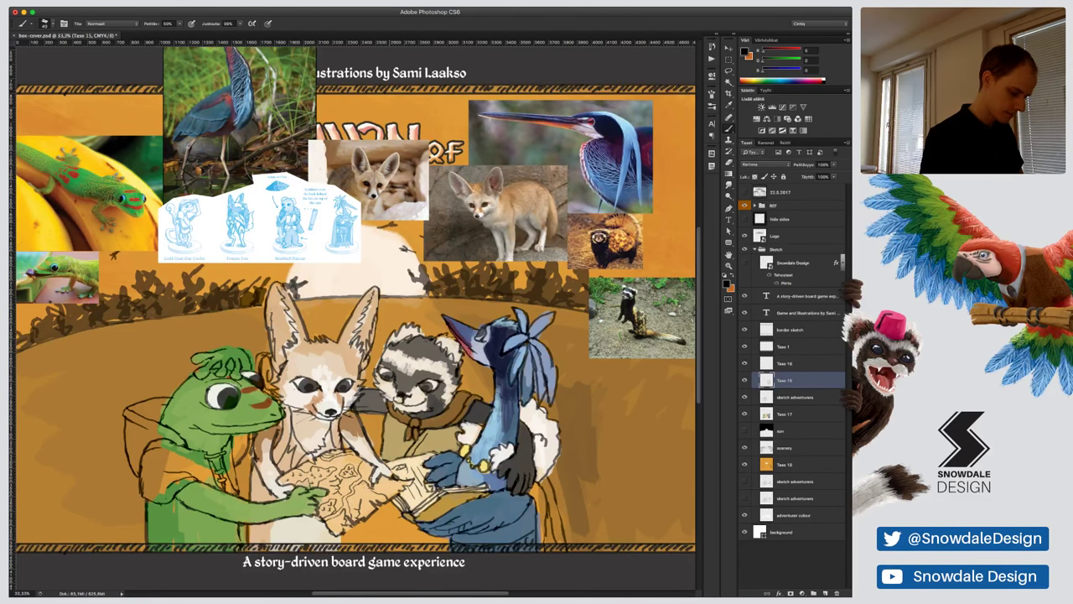
{"action": "key", "text": "e"}
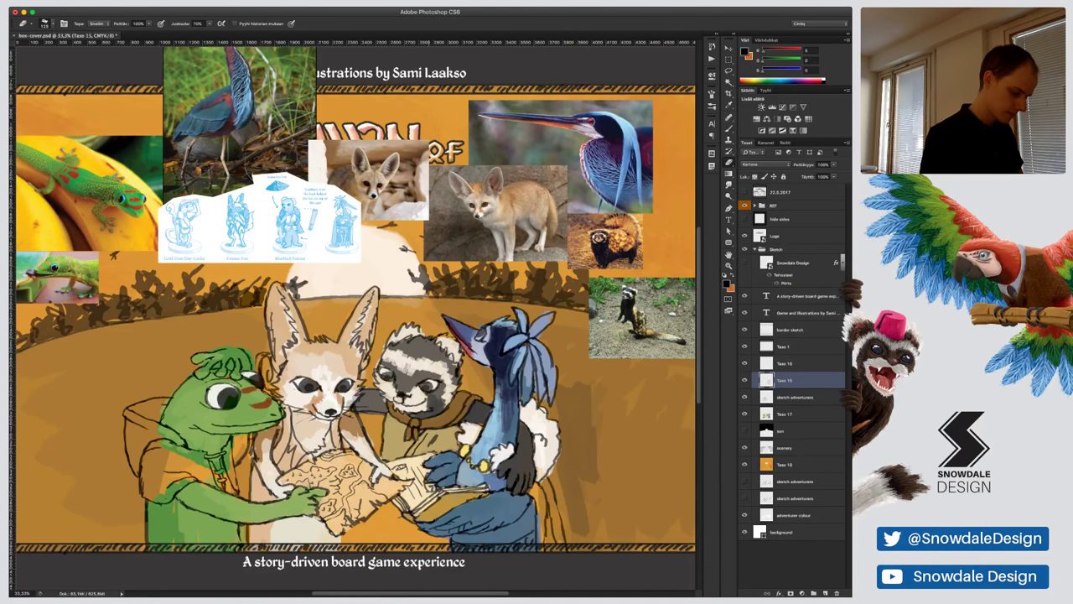
{"action": "key", "text": "b"}
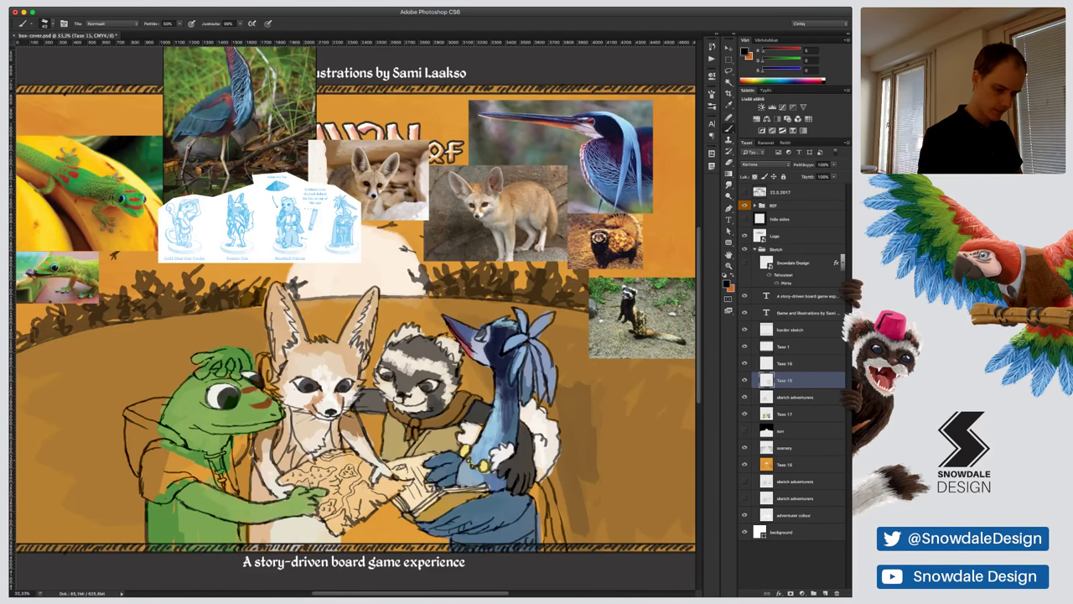
On layer Taso 17, paint the polecat's lower body below the book in dark grey sampled from its paw, and resample the tunic's tan
{"action": "left_click", "coordinate": [796, 414]}
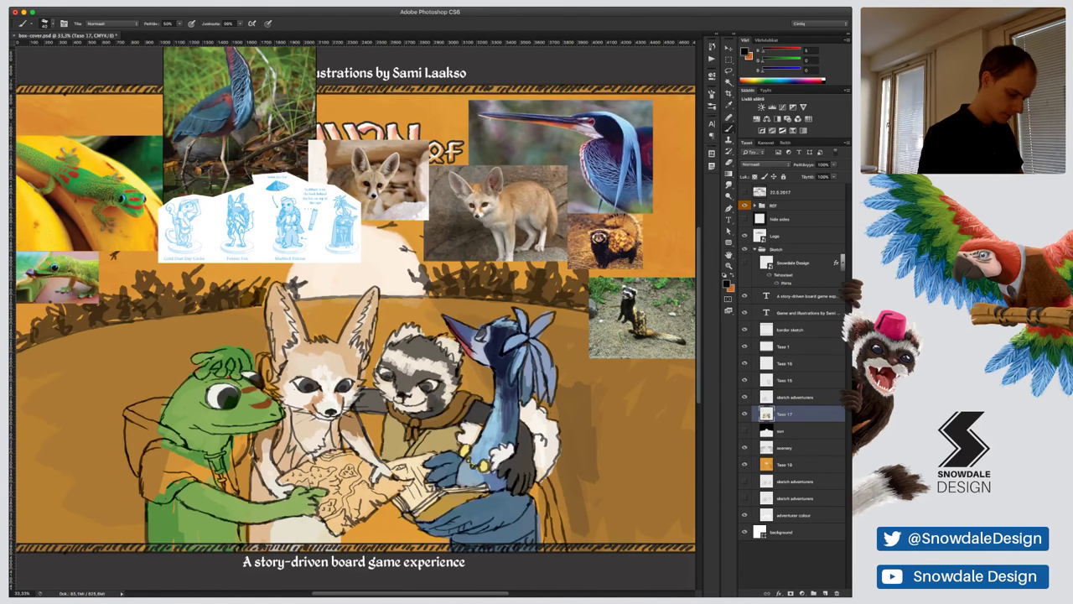
{"action": "left_click", "coordinate": [516, 466], "text": "alt"}
{"action": "key", "text": "bracketright"}
{"action": "key", "text": "bracketright"}
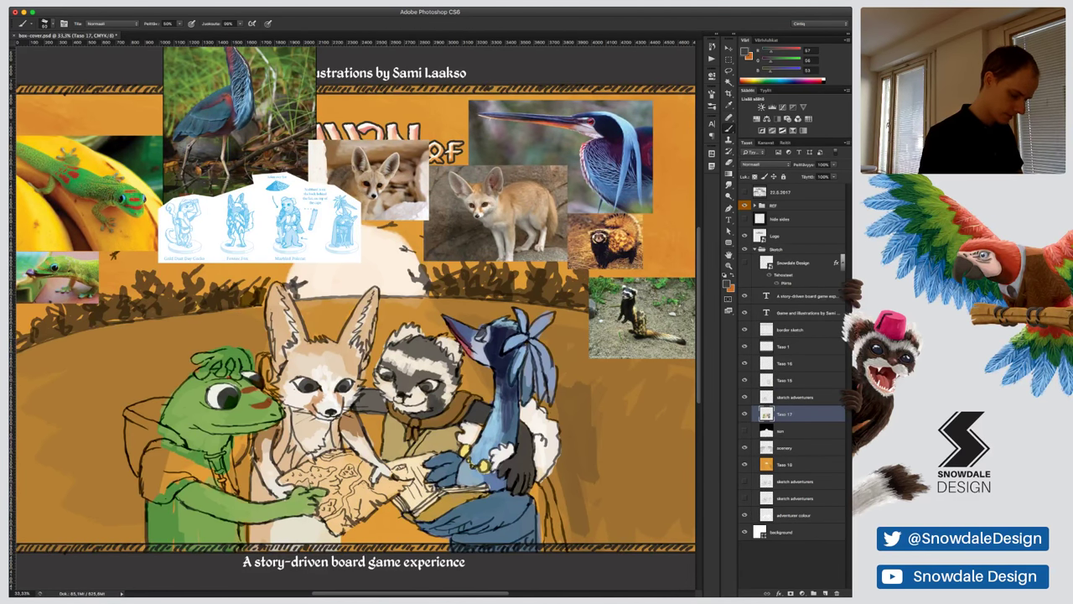
{"action": "mouse_move", "coordinate": [386, 513]}
{"action": "left_mouse_down"}
{"action": "mouse_move", "coordinate": [384, 539]}
{"action": "mouse_move", "coordinate": [391, 504]}
{"action": "mouse_move", "coordinate": [390, 540]}
{"action": "mouse_move", "coordinate": [403, 549]}
{"action": "mouse_move", "coordinate": [411, 523]}
{"action": "mouse_move", "coordinate": [408, 550]}
{"action": "mouse_move", "coordinate": [417, 550]}
{"action": "left_mouse_up"}
{"action": "mouse_move", "coordinate": [437, 532]}
{"action": "left_mouse_down"}
{"action": "mouse_move", "coordinate": [421, 546]}
{"action": "mouse_move", "coordinate": [437, 551]}
{"action": "mouse_move", "coordinate": [382, 547]}
{"action": "left_mouse_up"}
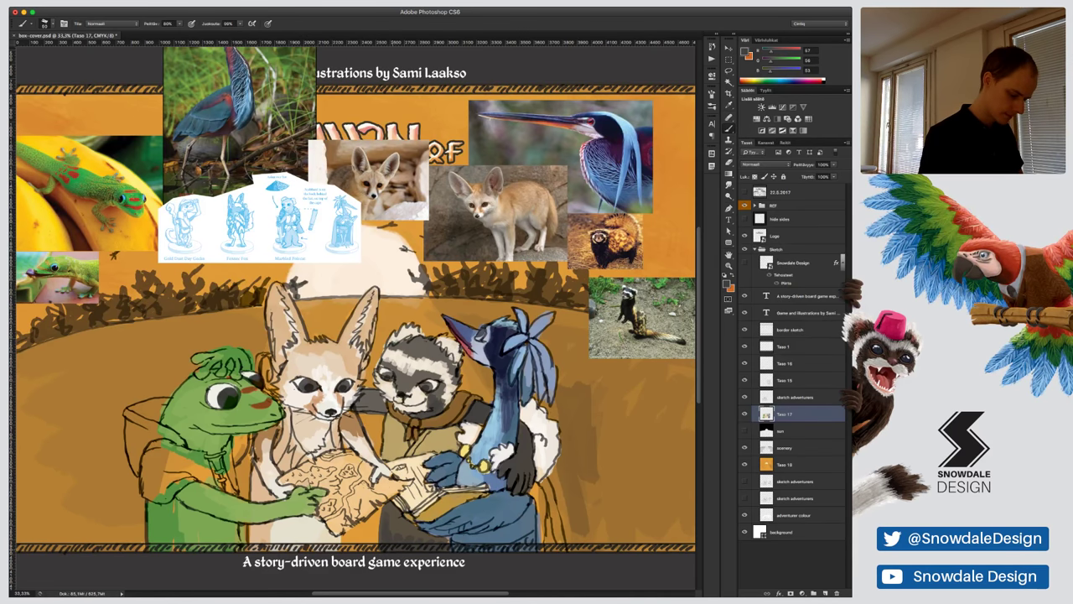
{"action": "mouse_move", "coordinate": [399, 509]}
{"action": "left_mouse_down"}
{"action": "mouse_move", "coordinate": [385, 535]}
{"action": "mouse_move", "coordinate": [389, 515]}
{"action": "left_mouse_up"}
{"action": "mouse_move", "coordinate": [408, 519]}
{"action": "left_mouse_down"}
{"action": "mouse_move", "coordinate": [399, 537]}
{"action": "mouse_move", "coordinate": [443, 543]}
{"action": "left_mouse_up"}
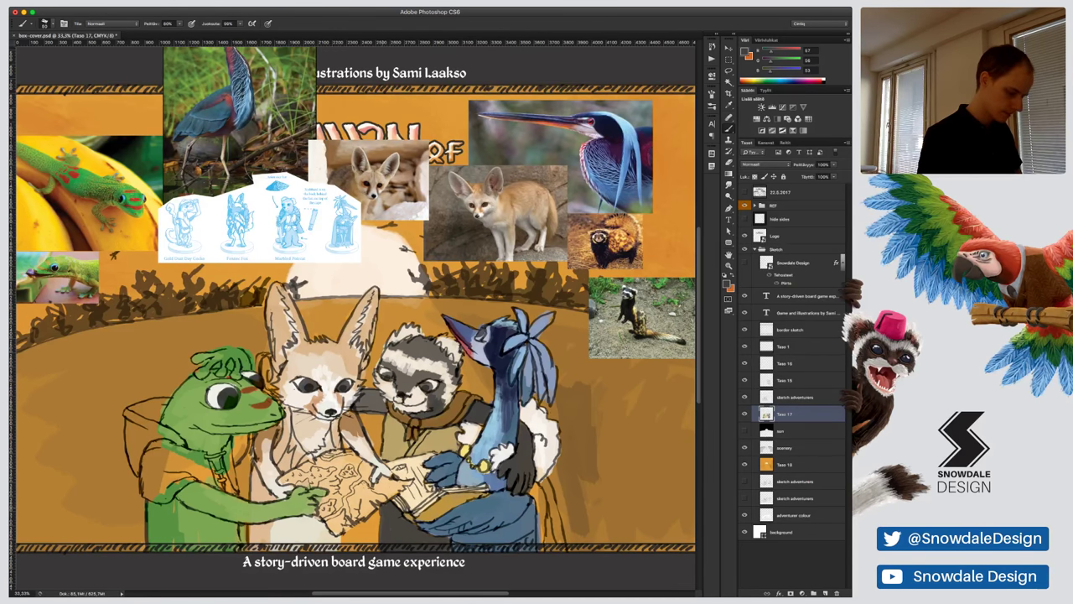
{"action": "left_click_drag", "start_coordinate": [380, 515], "coordinate": [379, 536]}
{"action": "left_click", "coordinate": [396, 443], "text": "alt"}
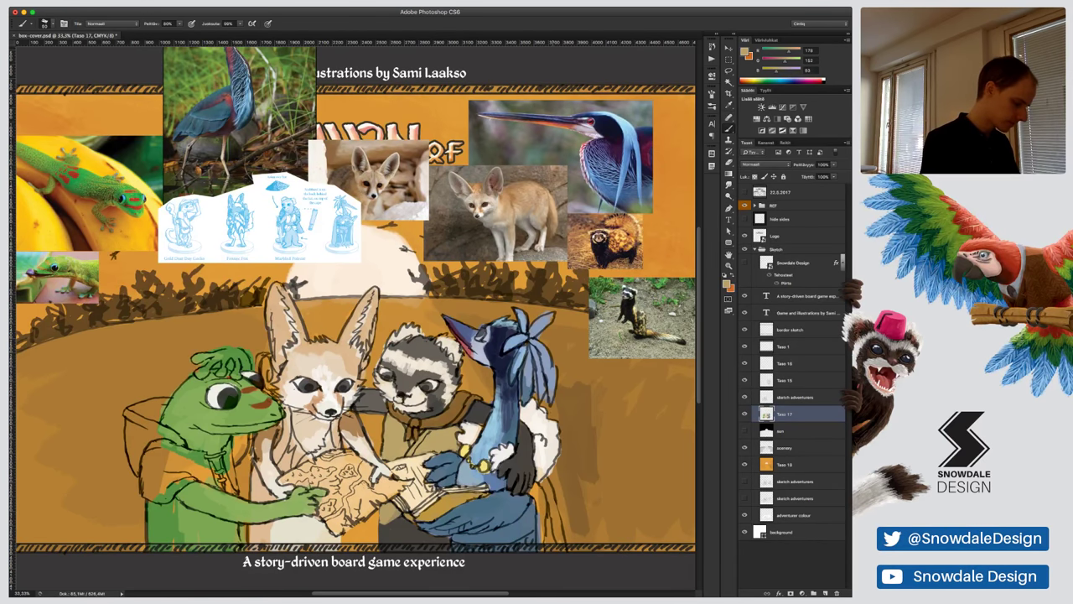
Sample lime yellow from the small gecko photo and fill the gecko's shirt and sleeve at 100% opacity
{"action": "left_click", "coordinate": [251, 500], "text": "alt"}
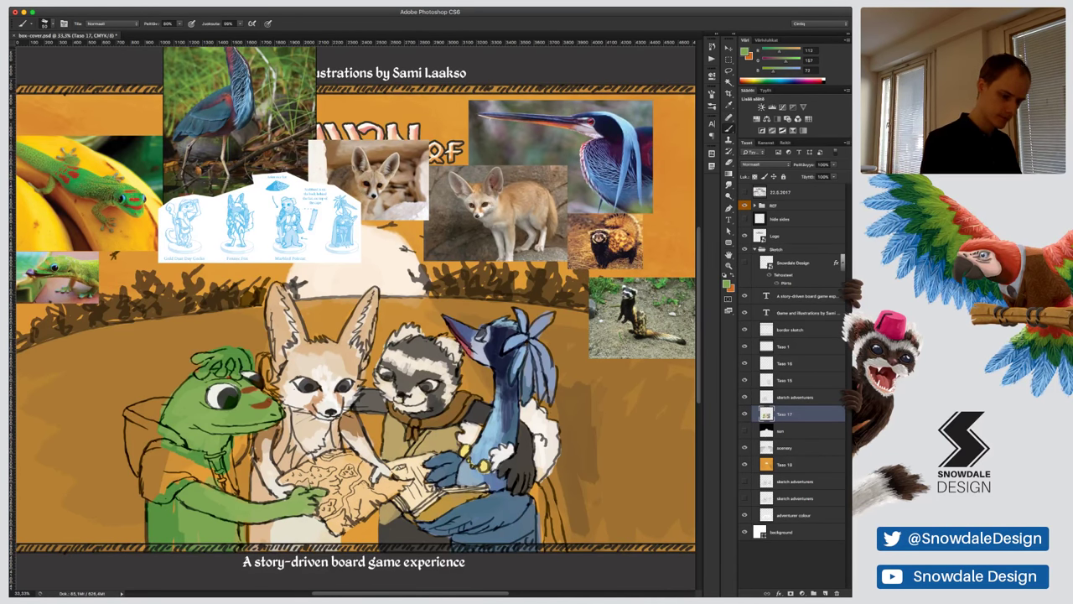
{"action": "key", "text": "i"}
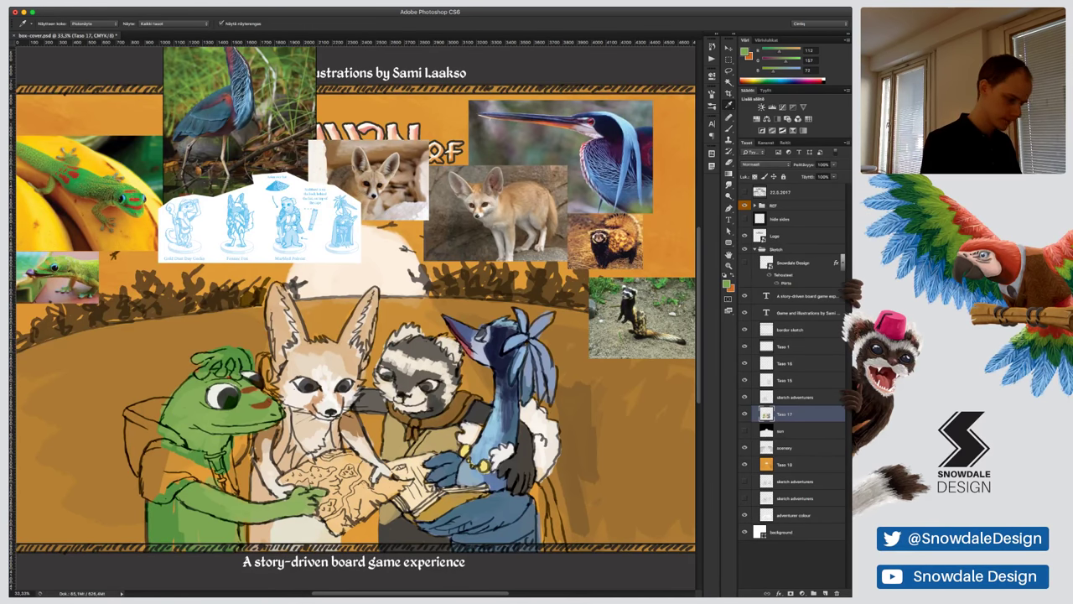
{"action": "left_click", "coordinate": [74, 270], "text": "alt"}
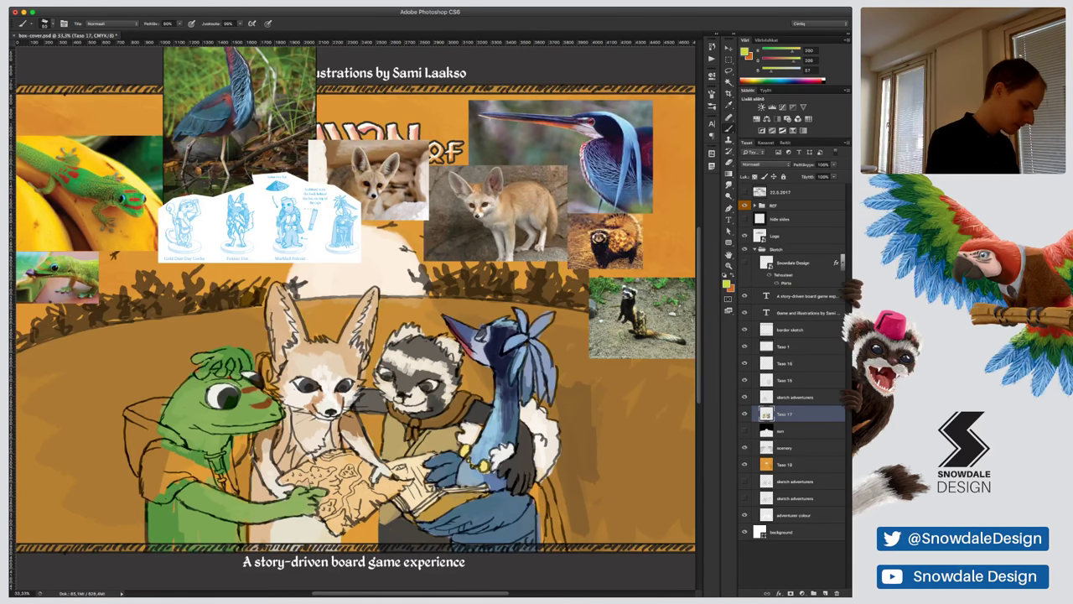
{"action": "mouse_move", "coordinate": [163, 464]}
{"action": "left_mouse_down"}
{"action": "mouse_move", "coordinate": [160, 490]}
{"action": "mouse_move", "coordinate": [178, 488]}
{"action": "mouse_move", "coordinate": [145, 488]}
{"action": "mouse_move", "coordinate": [159, 500]}
{"action": "mouse_move", "coordinate": [176, 491]}
{"action": "left_mouse_up"}
{"action": "key", "text": "0"}
{"action": "mouse_move", "coordinate": [157, 443]}
{"action": "left_mouse_down"}
{"action": "mouse_move", "coordinate": [145, 463]}
{"action": "mouse_move", "coordinate": [176, 458]}
{"action": "mouse_move", "coordinate": [191, 481]}
{"action": "mouse_move", "coordinate": [230, 467]}
{"action": "mouse_move", "coordinate": [235, 484]}
{"action": "left_mouse_up"}
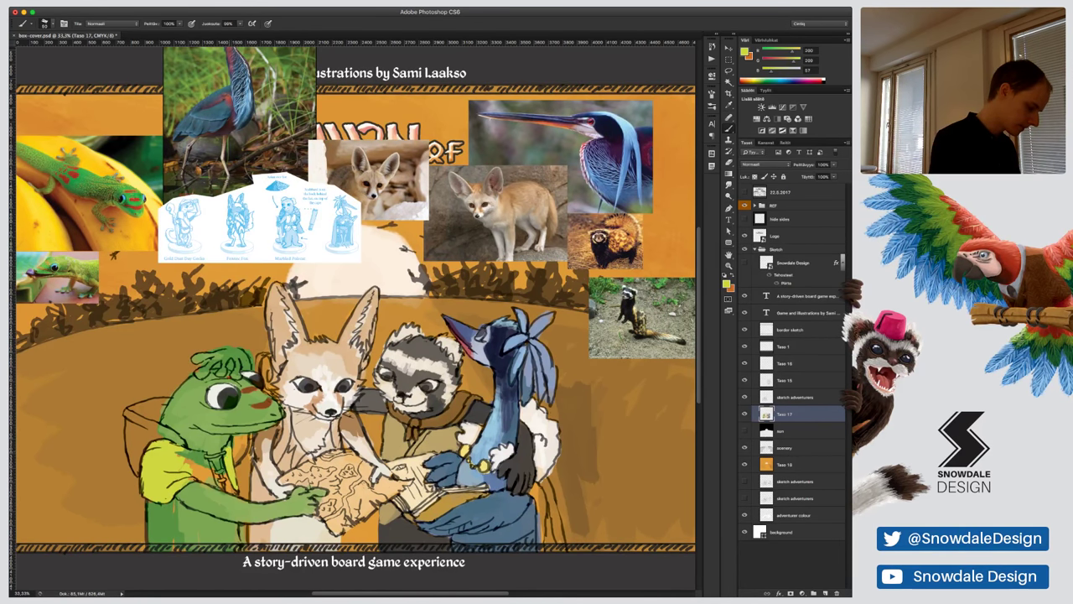
{"action": "left_click_drag", "start_coordinate": [227, 444], "coordinate": [232, 474]}
{"action": "mouse_move", "coordinate": [178, 451]}
{"action": "left_mouse_down"}
{"action": "mouse_move", "coordinate": [215, 484]}
{"action": "mouse_move", "coordinate": [210, 470]}
{"action": "left_mouse_up"}
Resample the gecko's greens and the shirt's lime, and refine the colour along the shirt's front opening
{"action": "left_click", "coordinate": [170, 520], "text": "alt"}
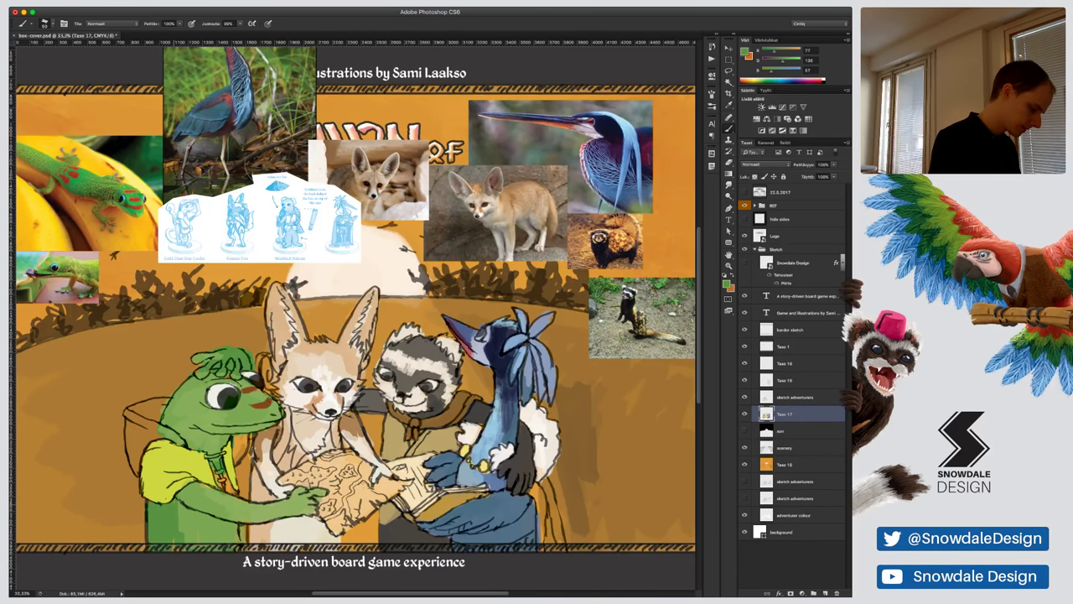
{"action": "left_click", "coordinate": [223, 503], "text": "alt"}
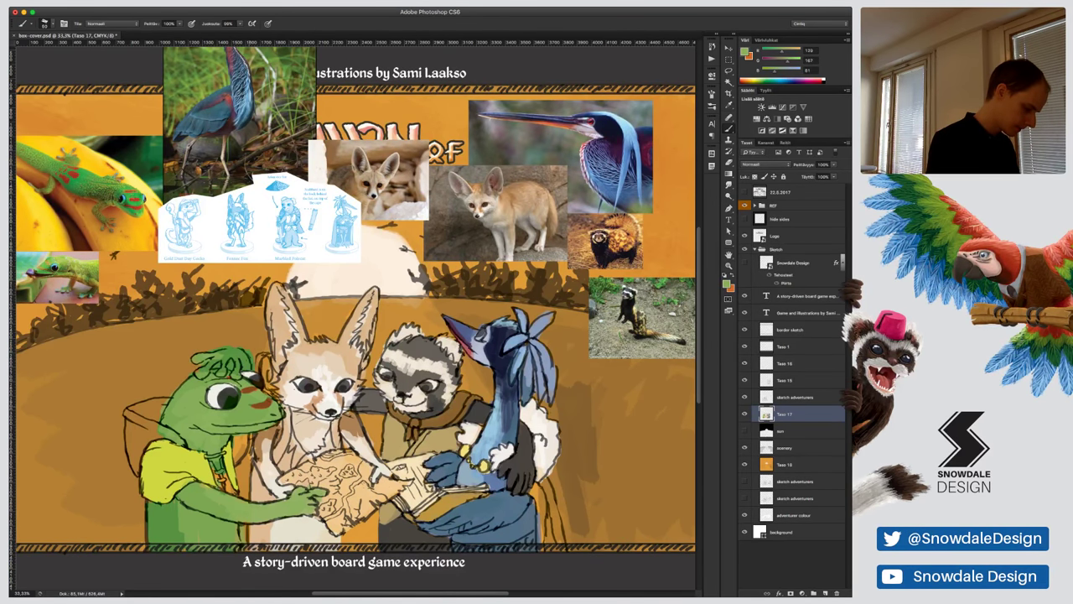
{"action": "left_click", "coordinate": [228, 461], "text": "alt"}
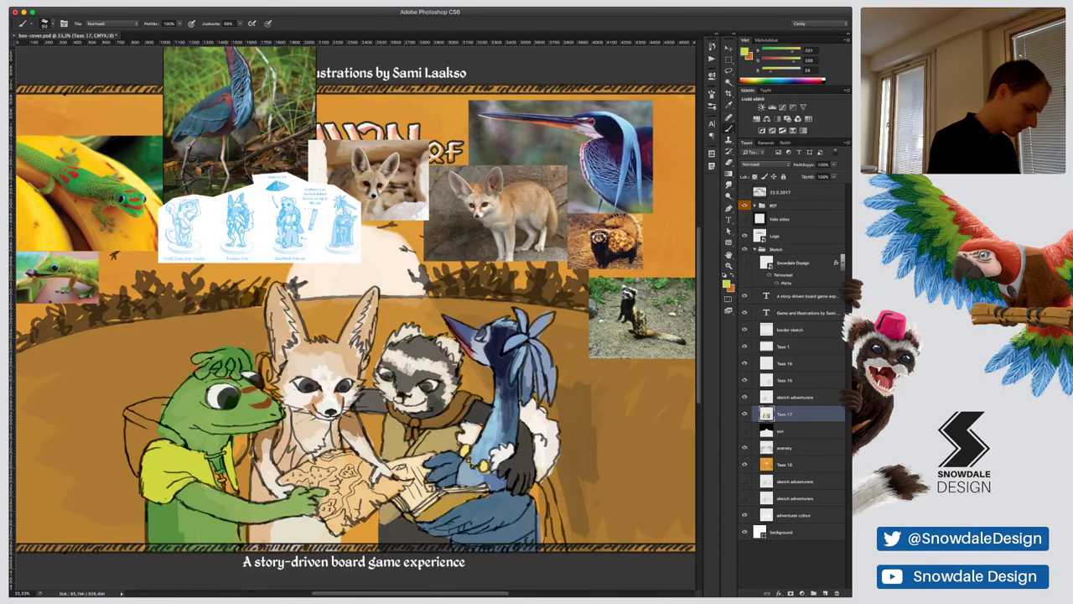
{"action": "left_click_drag", "start_coordinate": [222, 458], "coordinate": [215, 487]}
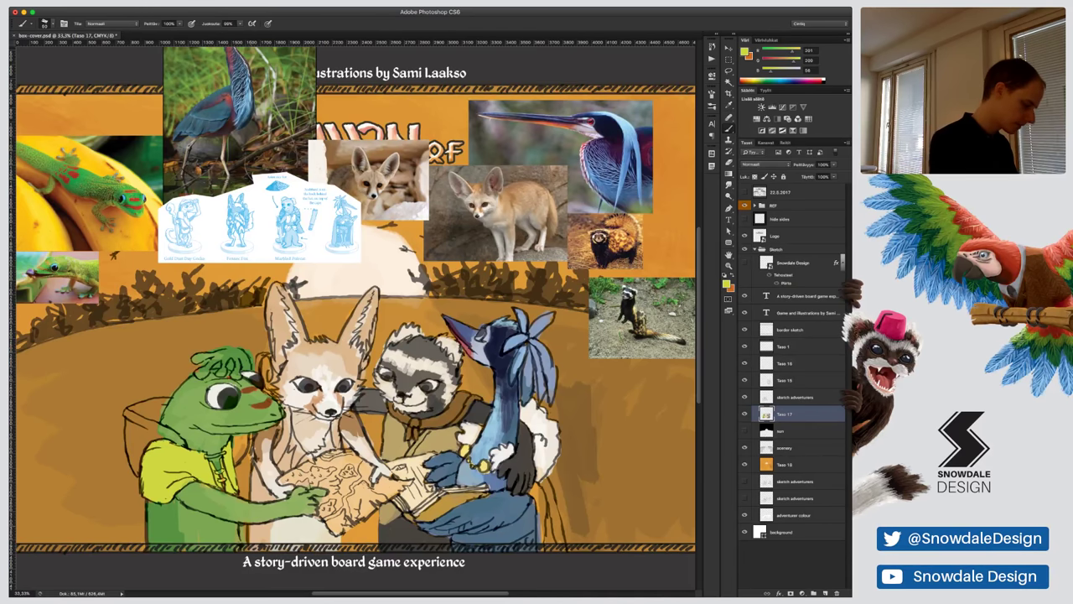
Paint the hood behind the gecko's neck in the same lime yellow as the shirt
{"action": "mouse_move", "coordinate": [134, 453]}
{"action": "left_mouse_down"}
{"action": "mouse_move", "coordinate": [133, 473]}
{"action": "mouse_move", "coordinate": [130, 458]}
{"action": "left_mouse_up"}
{"action": "mouse_move", "coordinate": [128, 412]}
{"action": "left_mouse_down"}
{"action": "mouse_move", "coordinate": [137, 466]}
{"action": "mouse_move", "coordinate": [161, 440]}
{"action": "mouse_move", "coordinate": [182, 443]}
{"action": "left_mouse_up"}
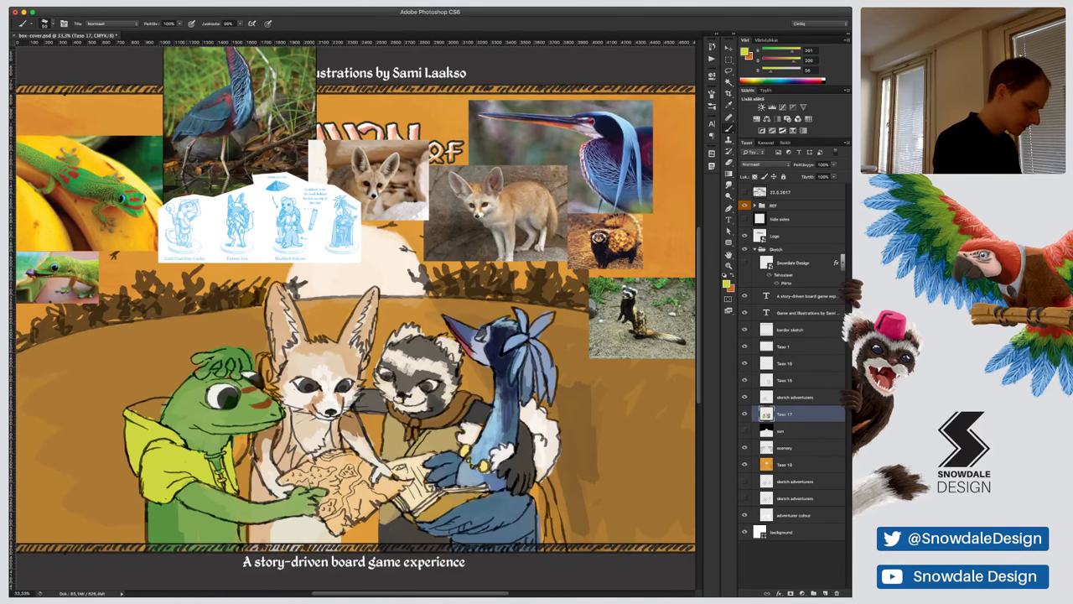
{"action": "left_click_drag", "start_coordinate": [147, 408], "coordinate": [163, 421]}
{"action": "mouse_move", "coordinate": [159, 404]}
{"action": "left_mouse_down"}
{"action": "mouse_move", "coordinate": [166, 421]}
{"action": "mouse_move", "coordinate": [143, 407]}
{"action": "mouse_move", "coordinate": [132, 414]}
{"action": "mouse_move", "coordinate": [158, 400]}
{"action": "mouse_move", "coordinate": [140, 414]}
{"action": "left_mouse_up"}
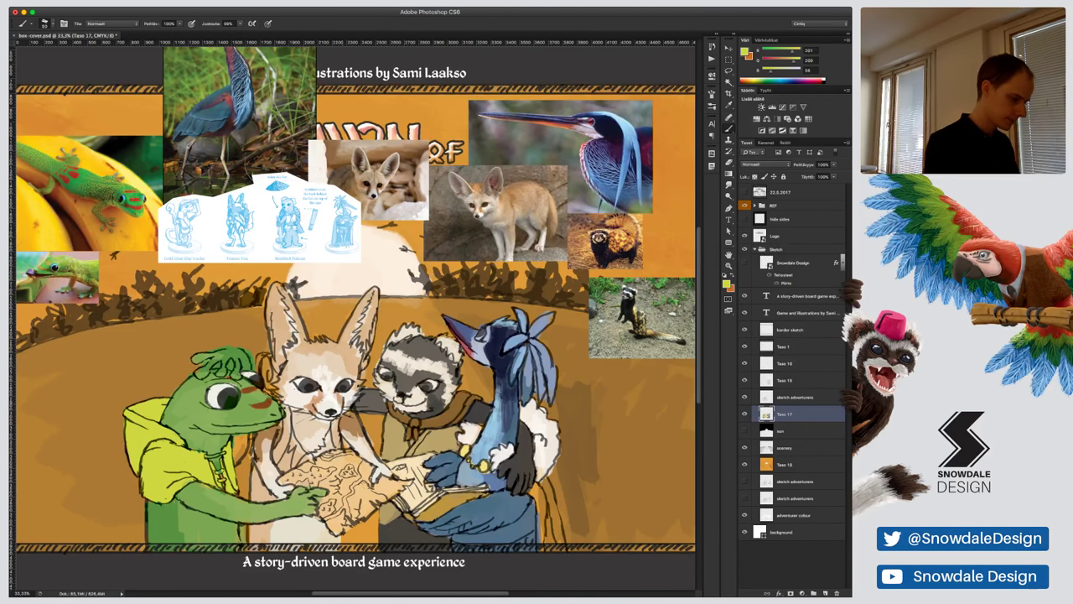
Pick a muted yellowish tan and paint the gecko's lower garment beneath its arm with a larger brush
{"action": "key", "text": "i"}
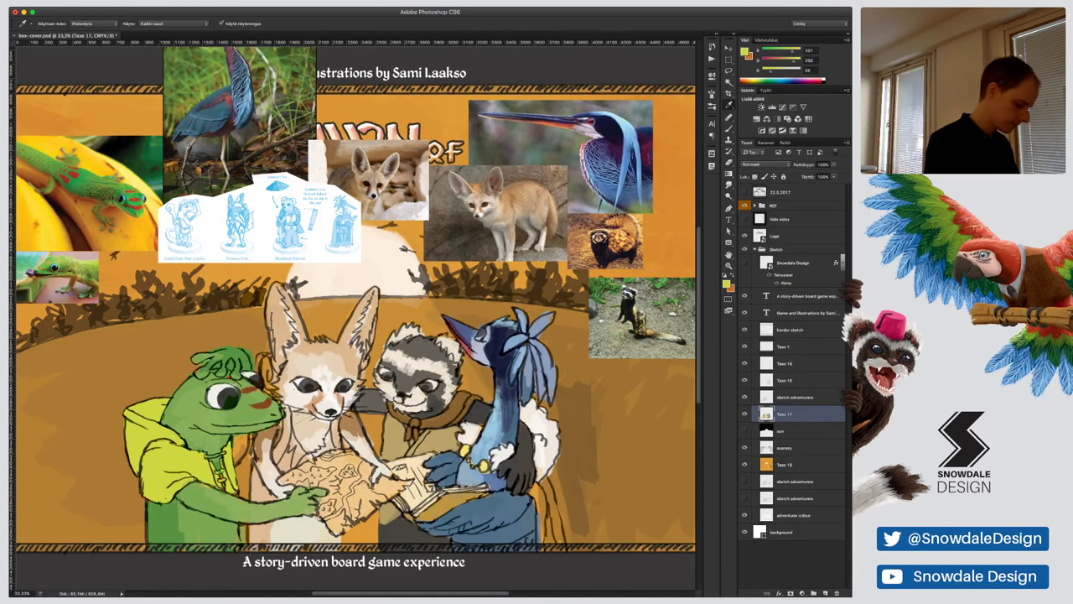
{"action": "key", "text": "b"}
{"action": "key", "text": "]"}
{"action": "mouse_move", "coordinate": [167, 523]}
{"action": "left_mouse_down"}
{"action": "mouse_move", "coordinate": [166, 543]}
{"action": "mouse_move", "coordinate": [153, 546]}
{"action": "mouse_move", "coordinate": [161, 505]}
{"action": "mouse_move", "coordinate": [172, 513]}
{"action": "mouse_move", "coordinate": [158, 510]}
{"action": "mouse_move", "coordinate": [171, 544]}
{"action": "mouse_move", "coordinate": [183, 510]}
{"action": "mouse_move", "coordinate": [192, 550]}
{"action": "left_mouse_up"}
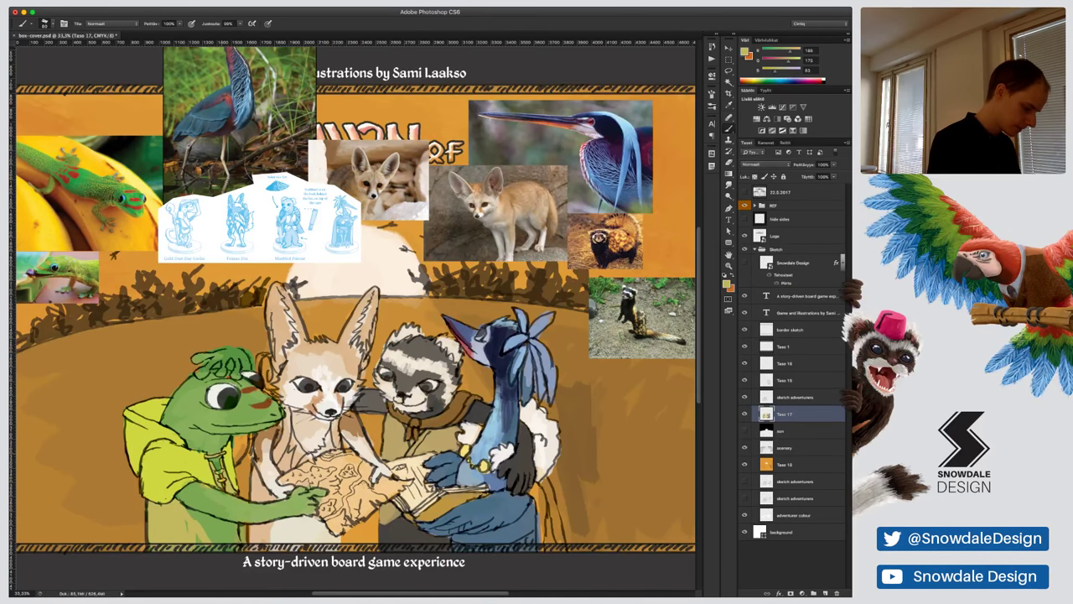
Sample background brown for the gecko's shirt lacing, touch up its neck with sampled green, and resample the lower garment's tan
{"action": "left_click", "coordinate": [140, 516], "text": "alt"}
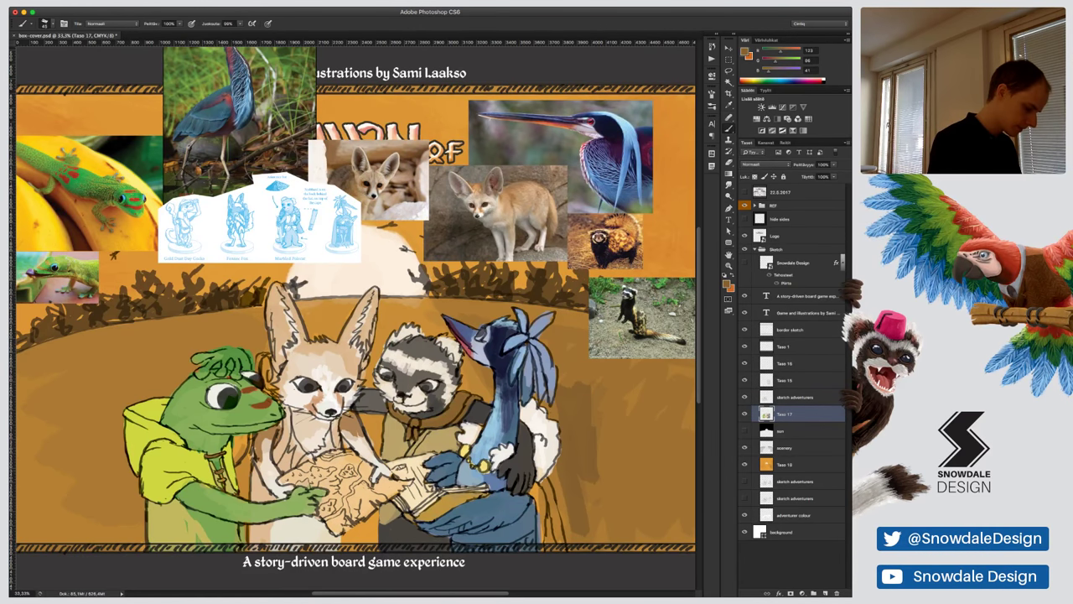
{"action": "left_click", "coordinate": [215, 439], "text": "alt"}
{"action": "left_click", "coordinate": [215, 436], "text": "alt"}
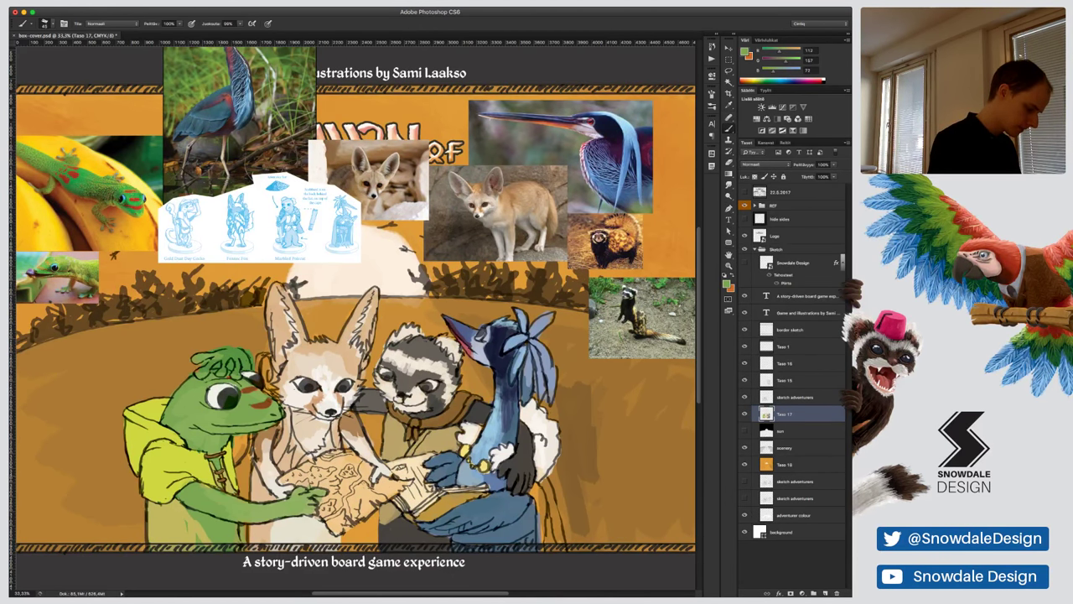
{"action": "left_click", "coordinate": [215, 437], "text": "alt"}
{"action": "left_click", "coordinate": [215, 437], "text": "alt"}
{"action": "left_click", "coordinate": [227, 483], "text": "alt"}
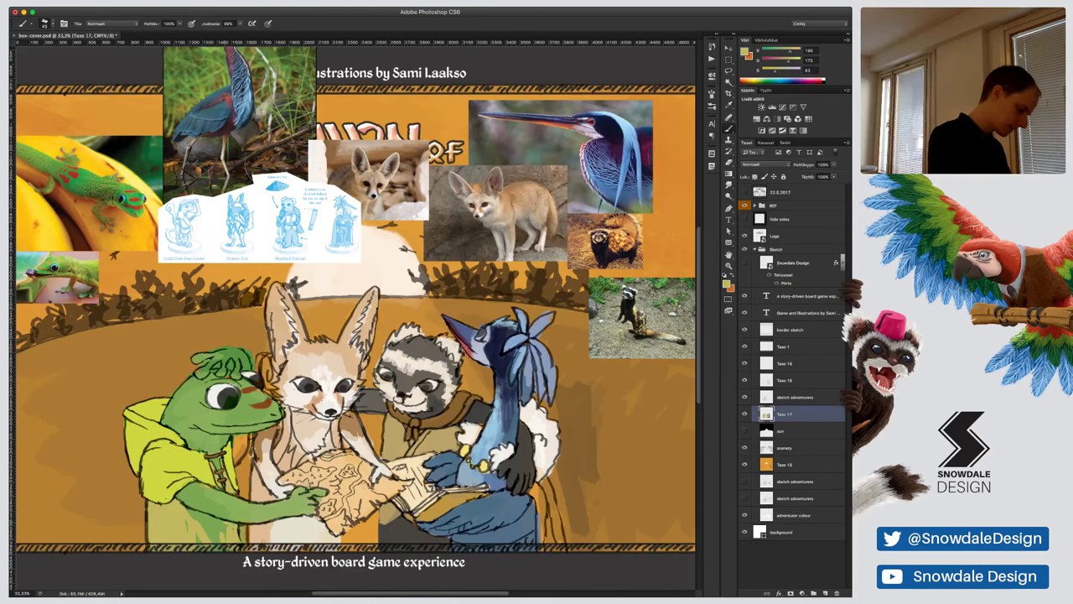
Extend the tan on the gecko's lower garment and touch up its chest beside the shirt lacing with sampled green
{"action": "mouse_move", "coordinate": [221, 523]}
{"action": "left_mouse_down"}
{"action": "mouse_move", "coordinate": [203, 531]}
{"action": "mouse_move", "coordinate": [187, 512]}
{"action": "mouse_move", "coordinate": [198, 549]}
{"action": "left_mouse_up"}
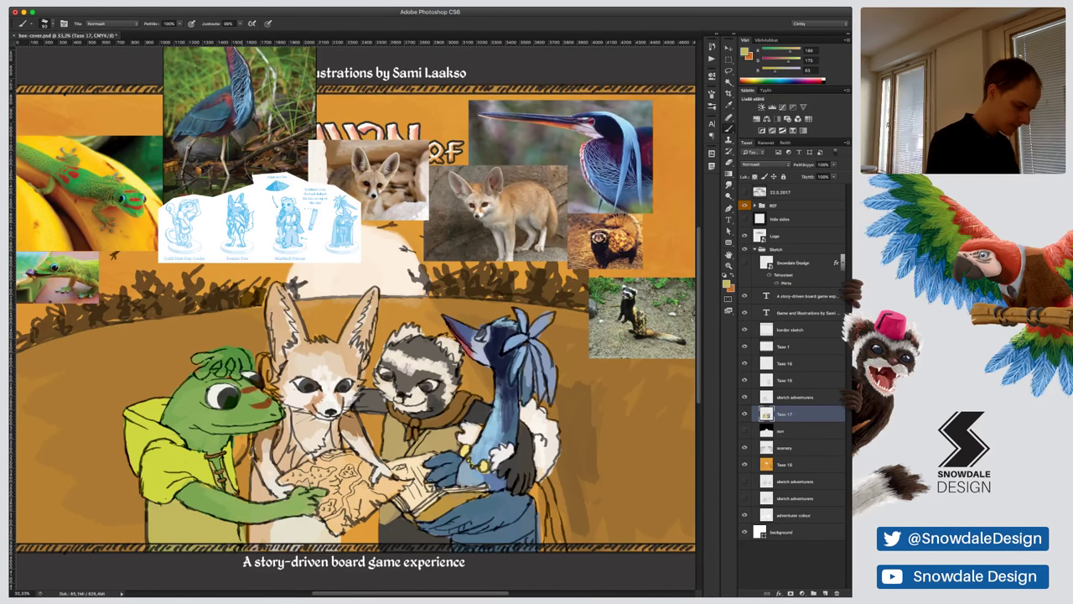
{"action": "left_click", "coordinate": [238, 437], "text": "alt"}
{"action": "left_click_drag", "start_coordinate": [238, 438], "coordinate": [238, 447]}
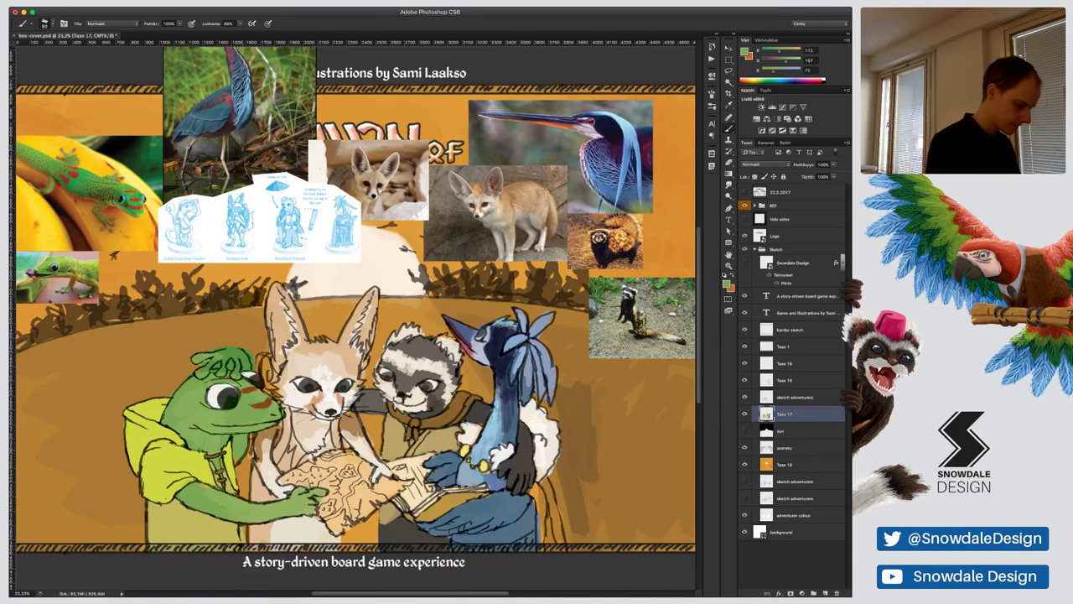
Sample a tan from the clothing, refine the area between the gecko's far eye and the fox's cheek, and save the document
{"action": "left_click", "coordinate": [270, 438], "text": "alt"}
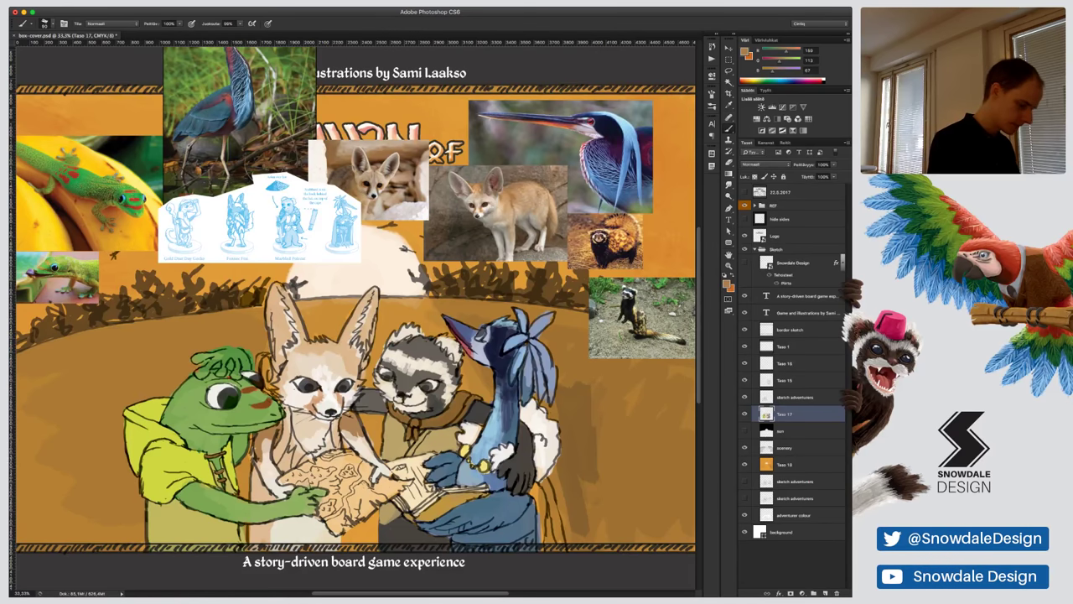
{"action": "left_click", "coordinate": [440, 440], "text": "alt"}
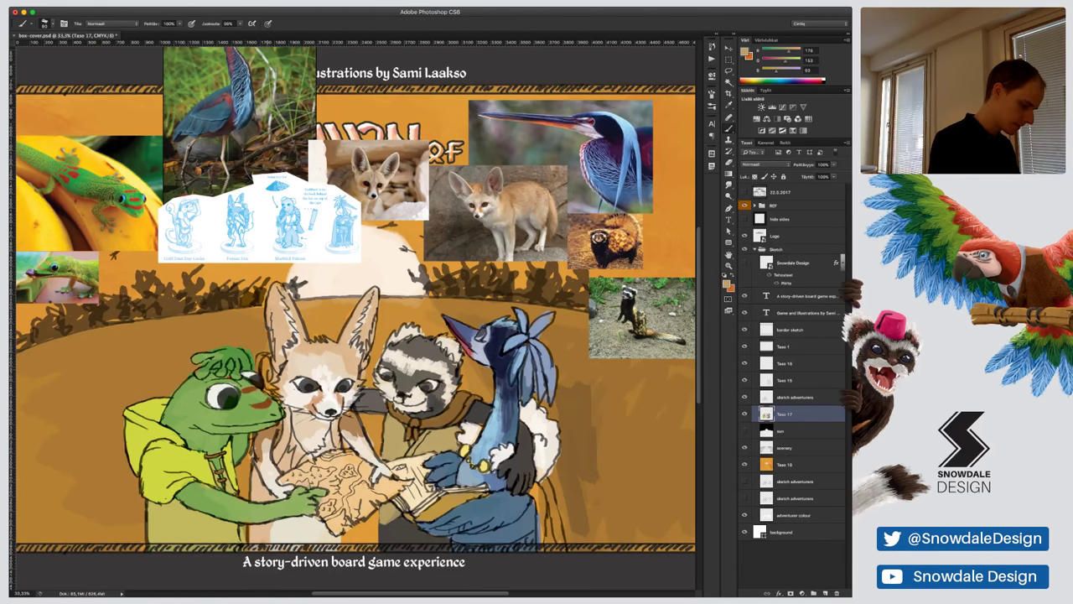
{"action": "left_click_drag", "start_coordinate": [267, 385], "coordinate": [261, 357]}
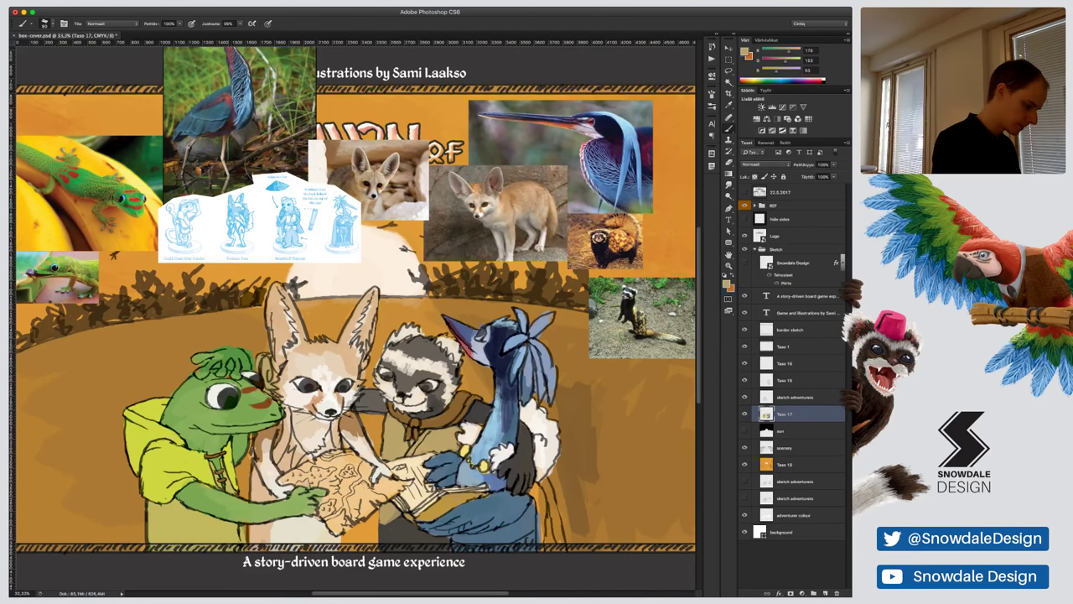
{"action": "key", "text": "e"}
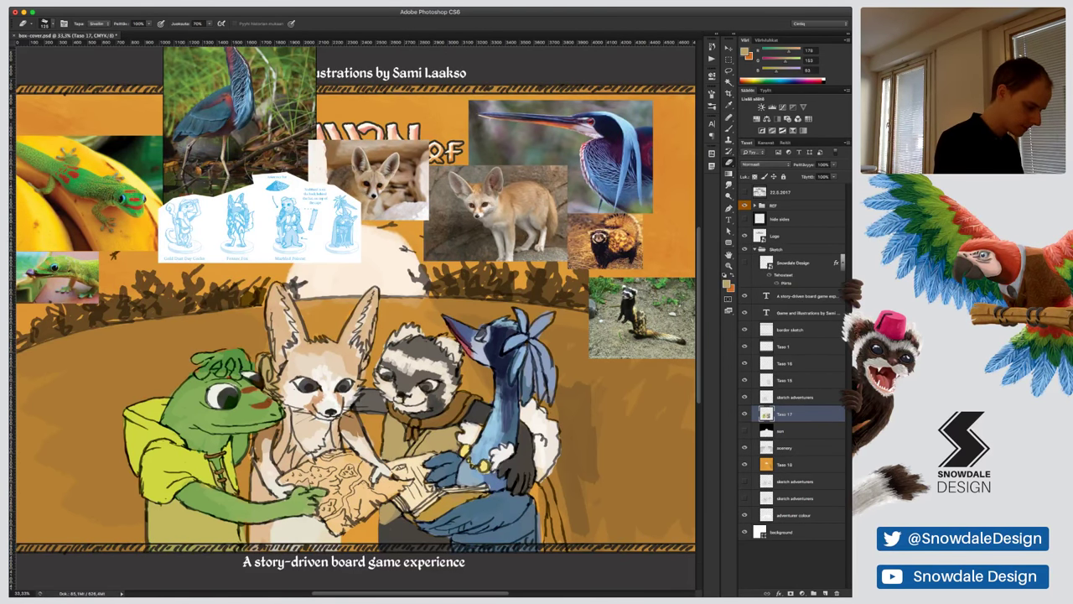
{"action": "key", "text": "b"}
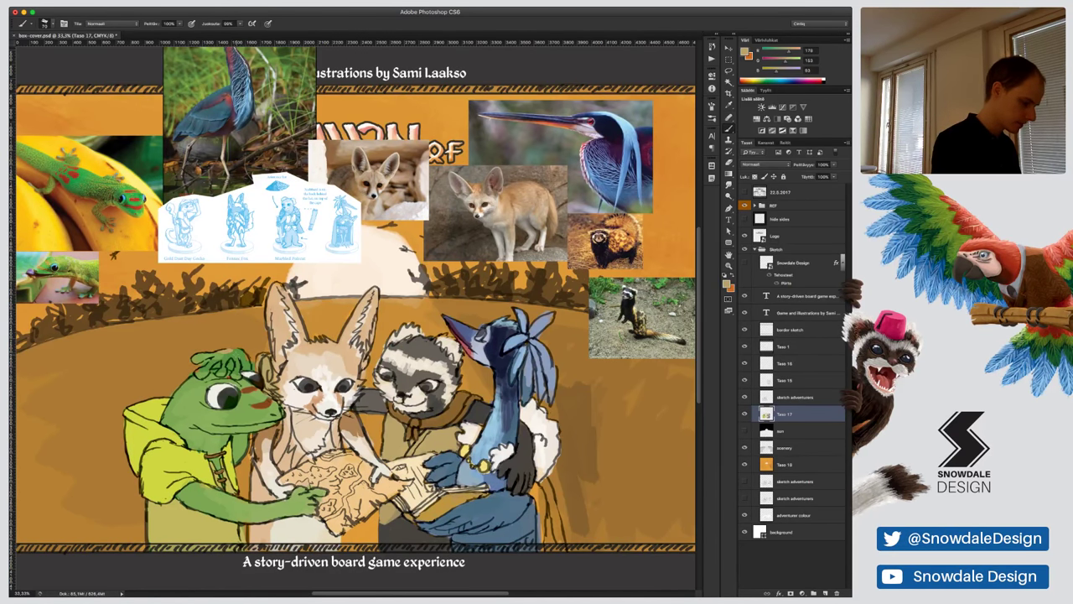
{"action": "left_click", "coordinate": [243, 356], "text": "alt"}
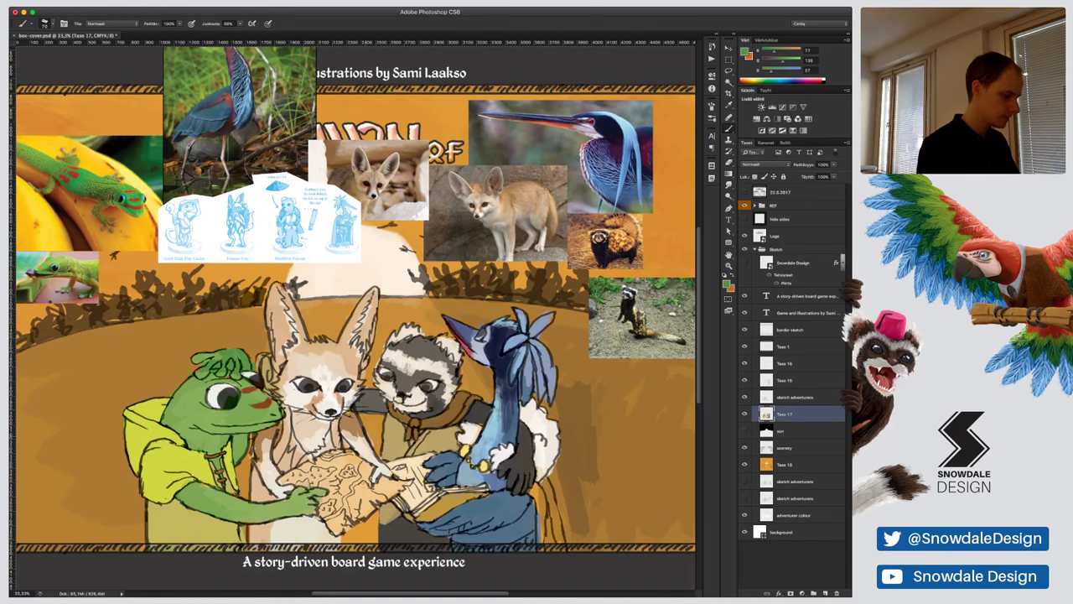
{"action": "key", "text": "super+s"}
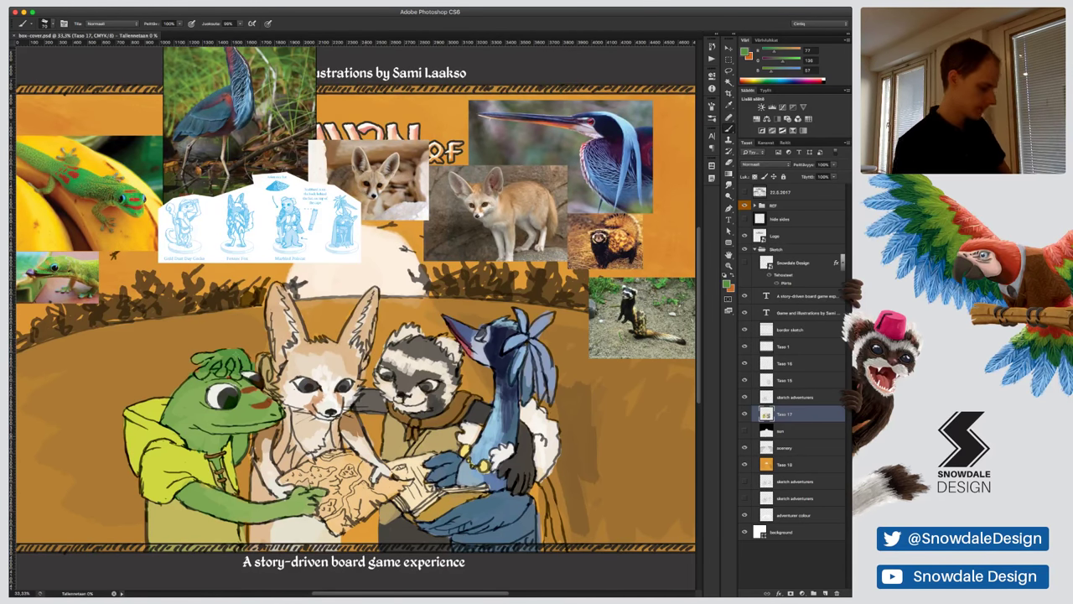
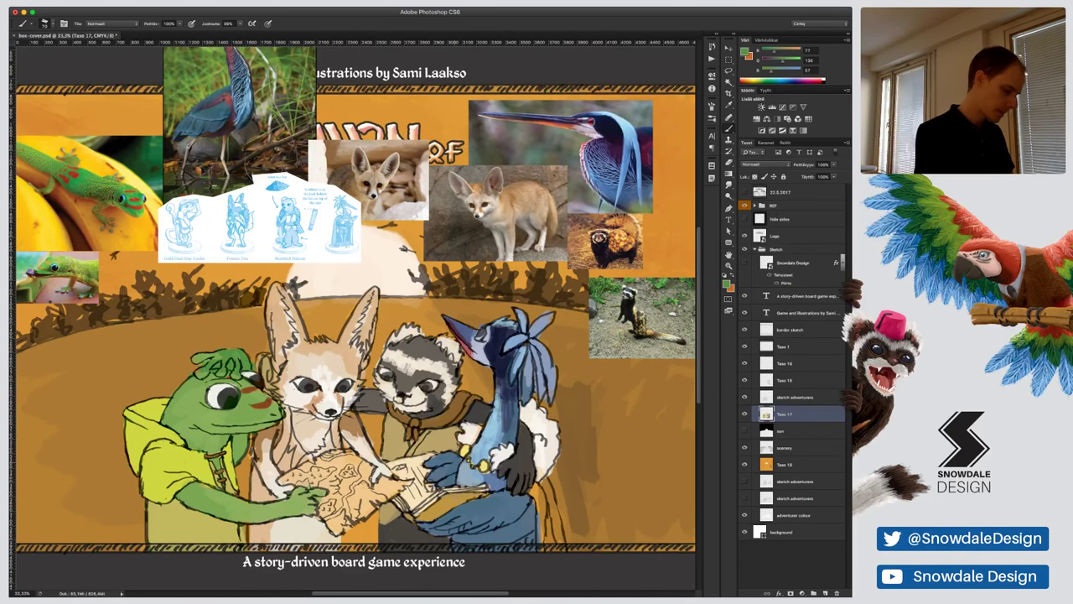
Sample light blue from the small gecko photo and paint both of the gecko's eyes with it
{"action": "key", "text": "e"}
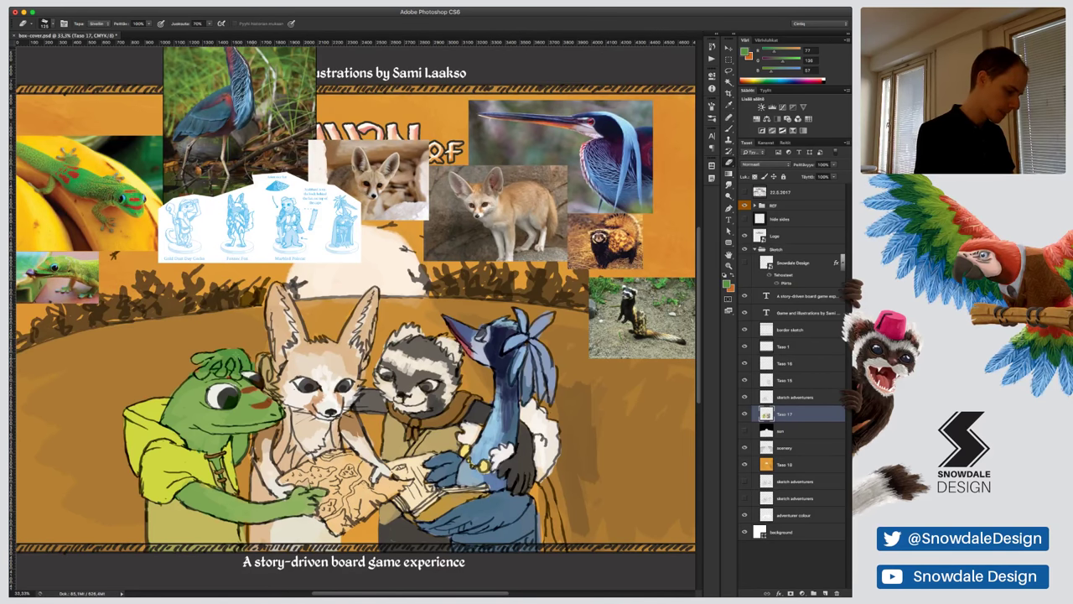
{"action": "key", "text": "b"}
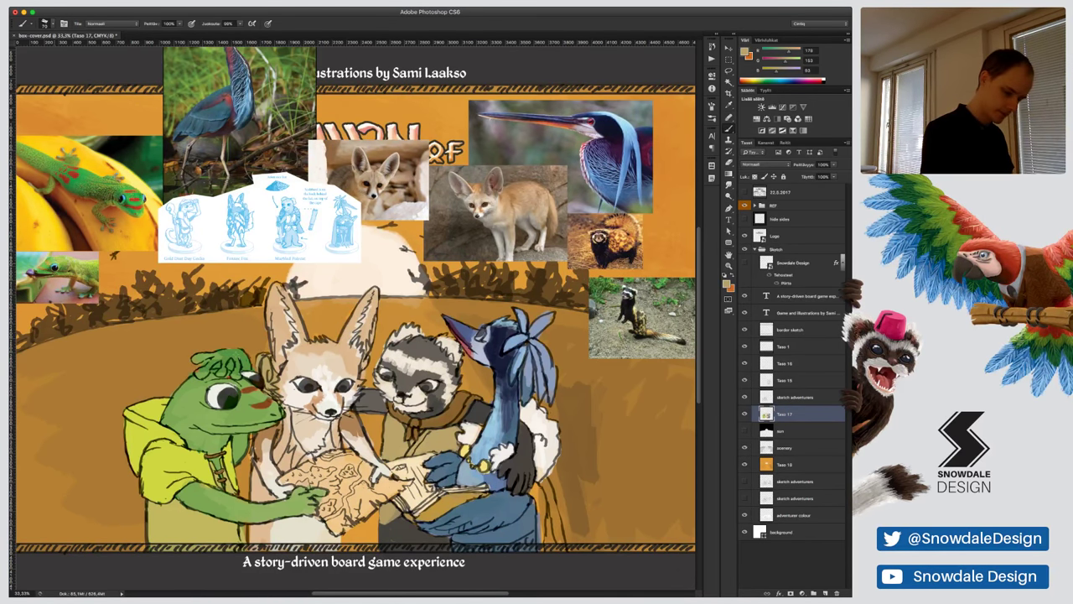
{"action": "left_click", "coordinate": [57, 262], "text": "alt"}
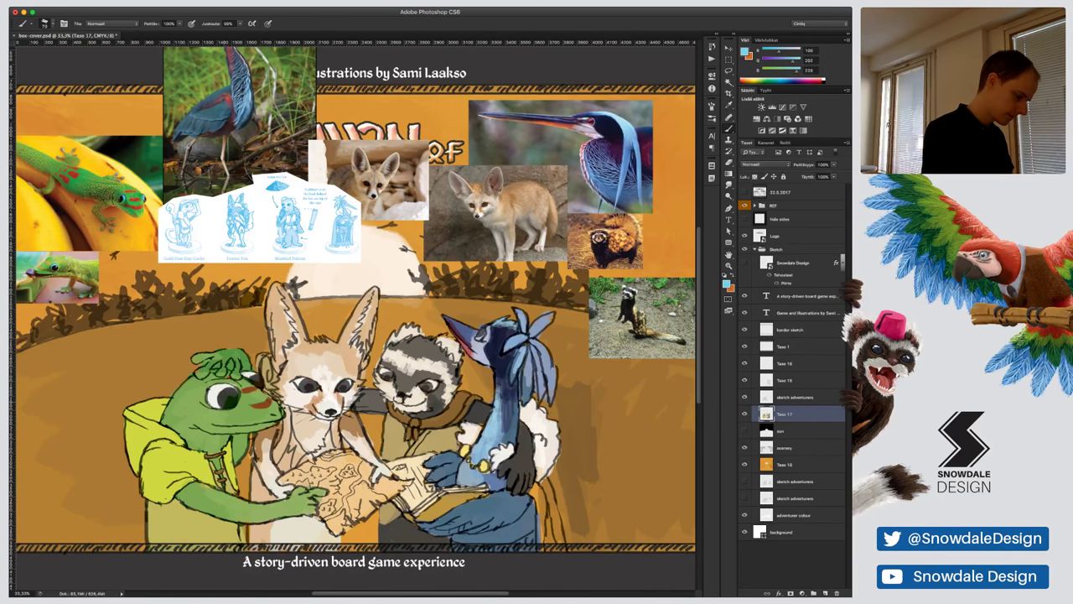
{"action": "mouse_move", "coordinate": [221, 386]}
{"action": "left_mouse_down"}
{"action": "mouse_move", "coordinate": [216, 404]}
{"action": "mouse_move", "coordinate": [211, 393]}
{"action": "mouse_move", "coordinate": [232, 385]}
{"action": "left_mouse_up"}
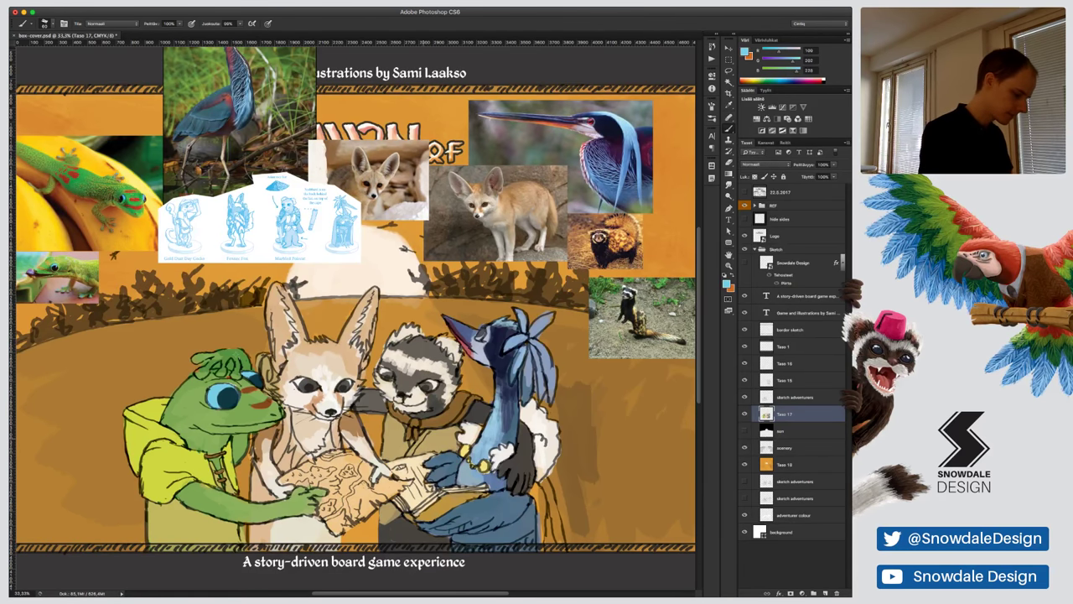
{"action": "left_click", "coordinate": [216, 382], "text": "alt"}
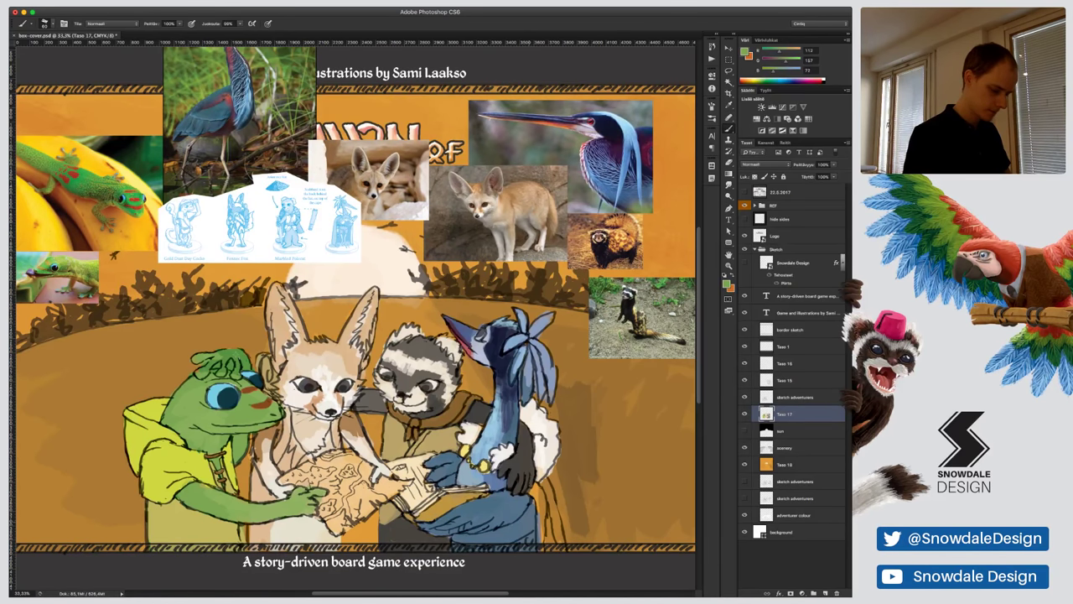
{"action": "left_click", "coordinate": [247, 378], "text": "alt"}
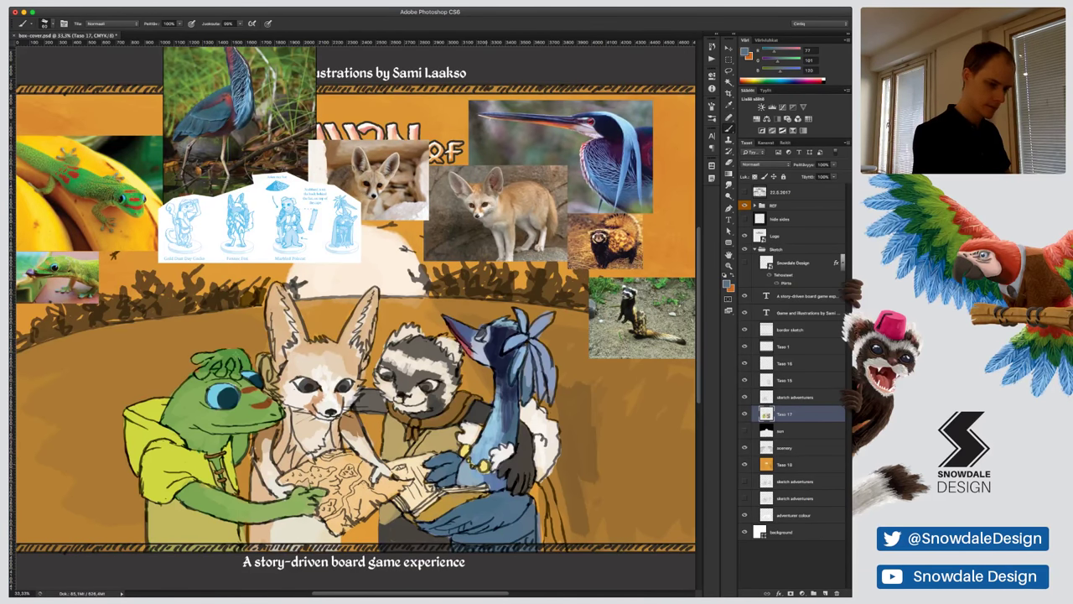
Sample an orange and paint the bird's hanging cloth behind its back, cleaning up the edges
{"action": "left_click", "coordinate": [485, 466], "text": "alt"}
{"action": "key", "text": "i"}
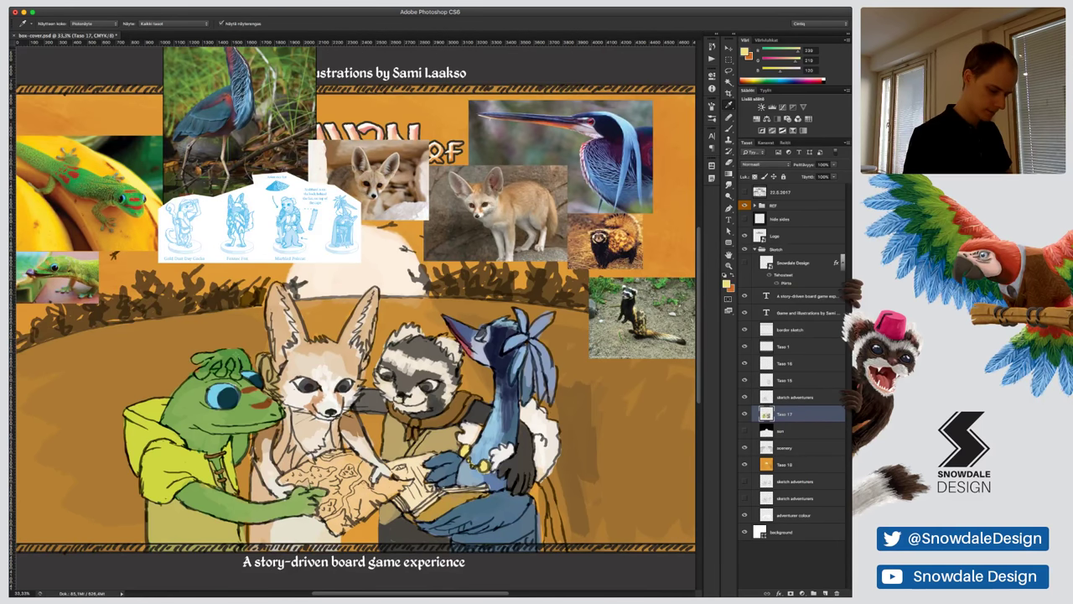
{"action": "left_click", "coordinate": [545, 505]}
{"action": "key", "text": "b"}
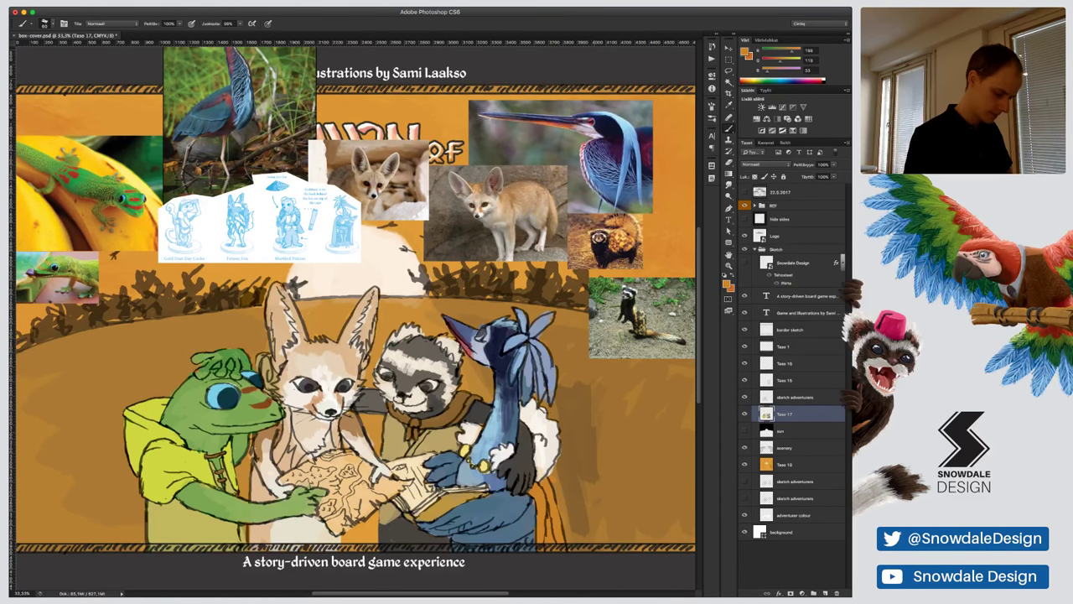
{"action": "key", "text": "e"}
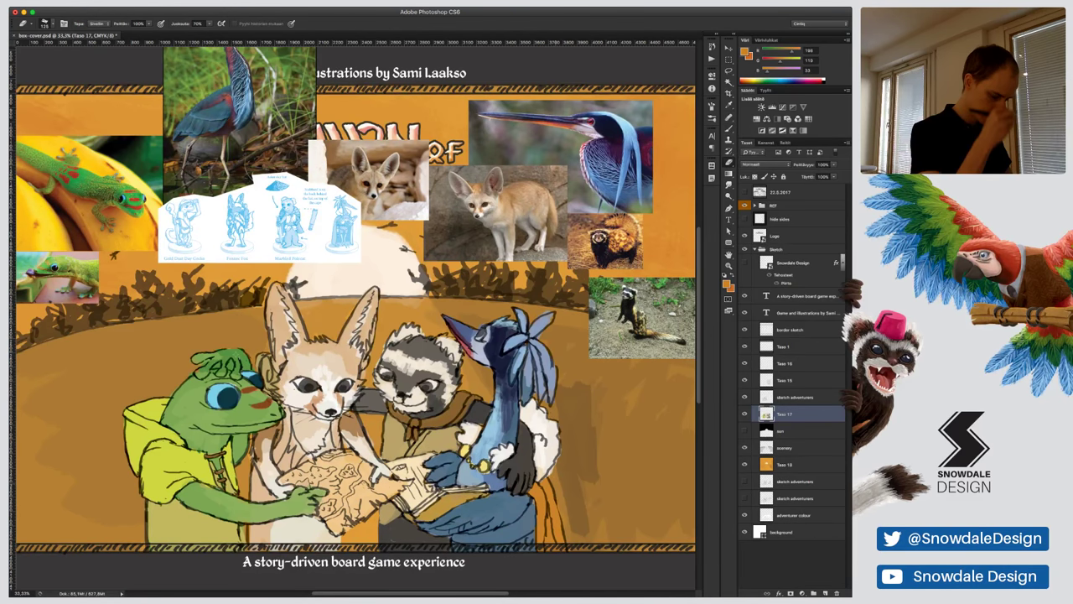
{"action": "key", "text": "b"}
{"action": "key", "text": "x"}
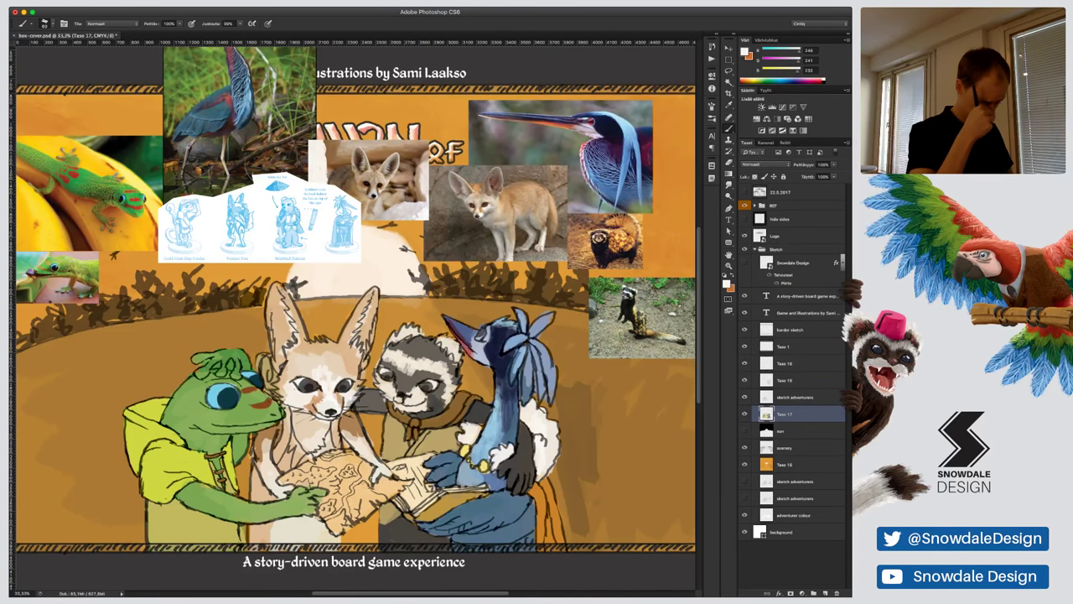
Hide the REF group of reference photos and activate the Taso 18 background layer with a large round brush
{"action": "left_click", "coordinate": [744, 205]}
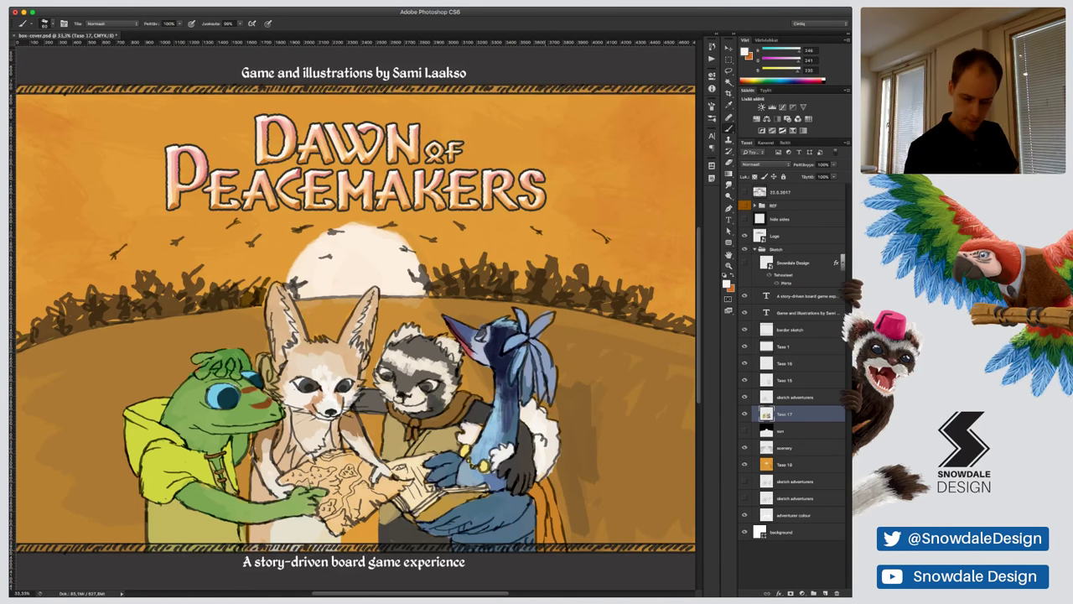
{"action": "left_click", "coordinate": [786, 465]}
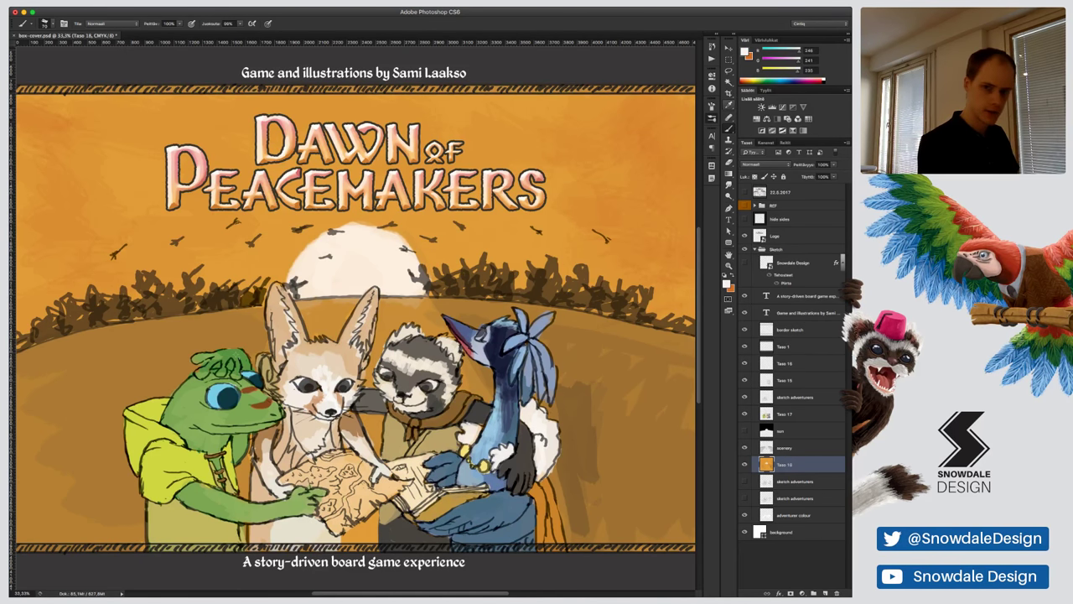
{"action": "key", "text": "comma"}
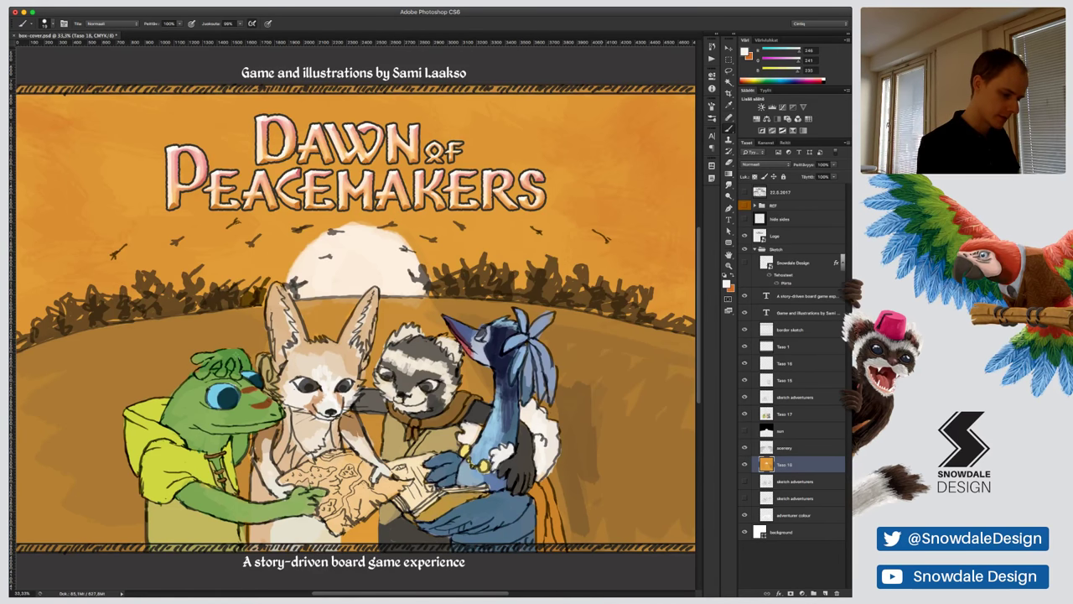
{"action": "left_click", "coordinate": [711, 118]}
{"action": "left_click", "coordinate": [642, 185]}
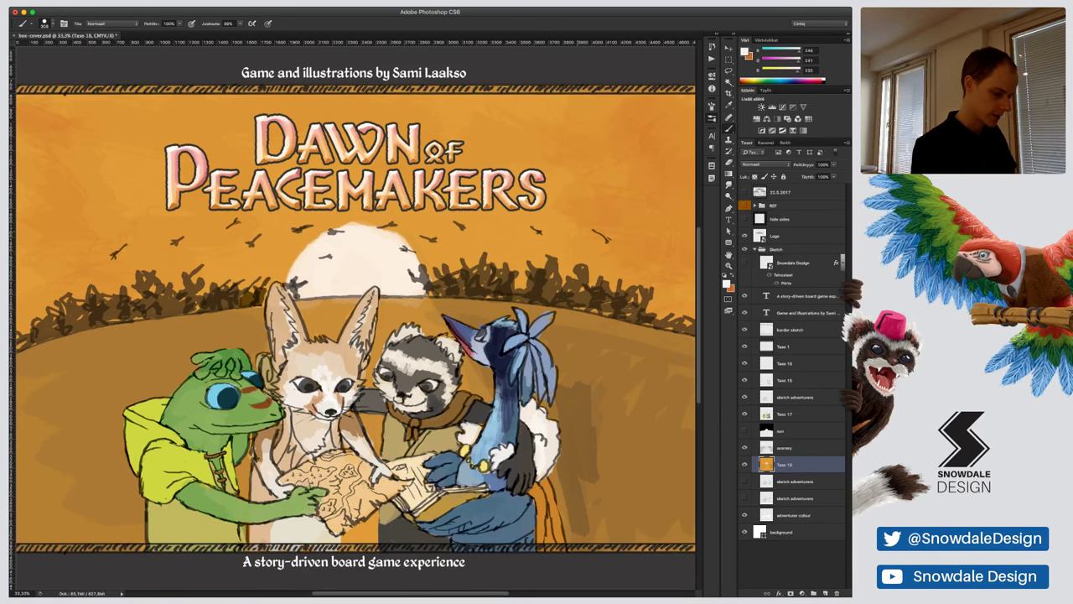
{"action": "key", "text": "bracketright"}
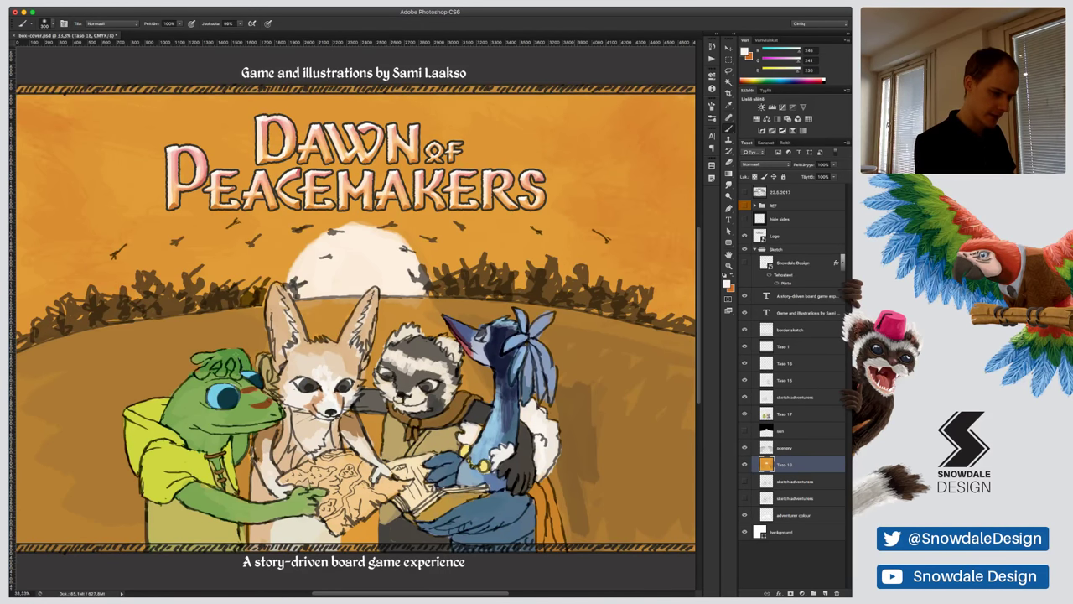
Sample pink from the logo's letter P and glaze the whole orange sky with it at low brush opacity
{"action": "key", "text": "super+minus"}
{"action": "key", "text": "super+minus"}
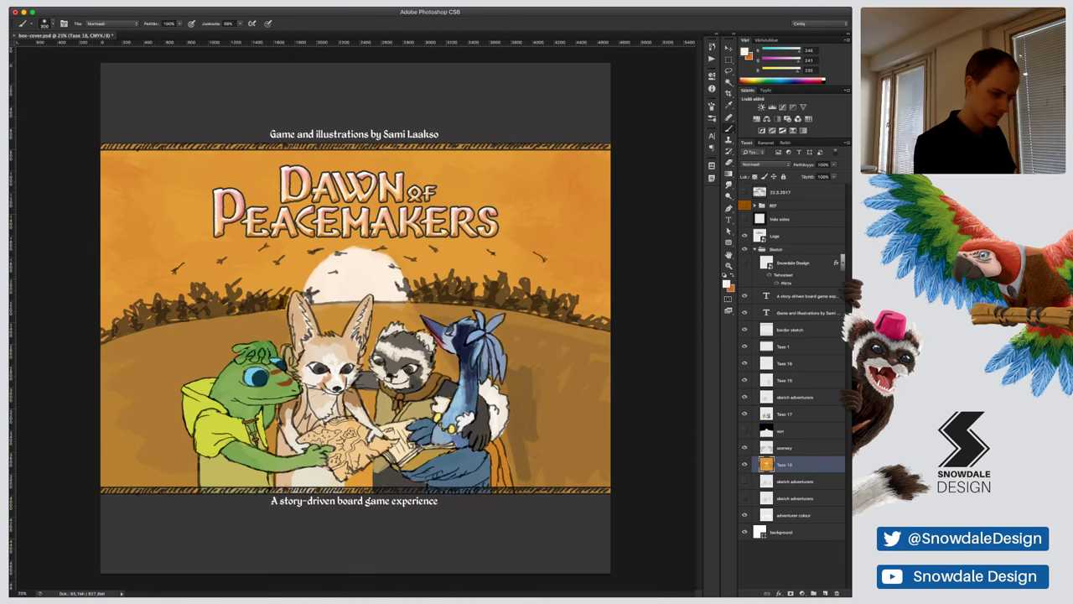
{"action": "left_click", "coordinate": [423, 262], "text": "alt"}
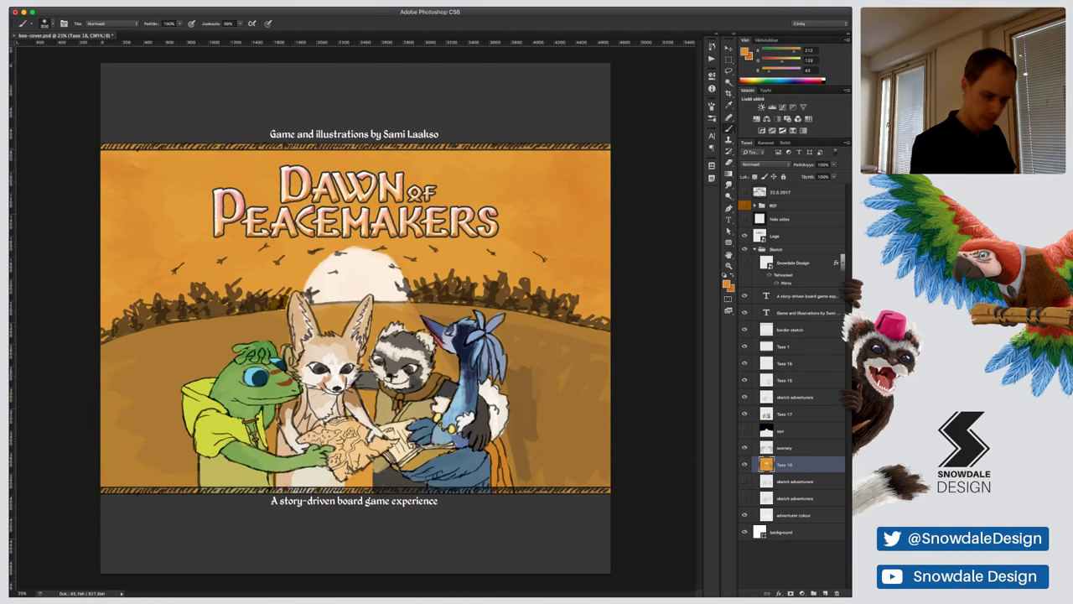
{"action": "key", "text": "i"}
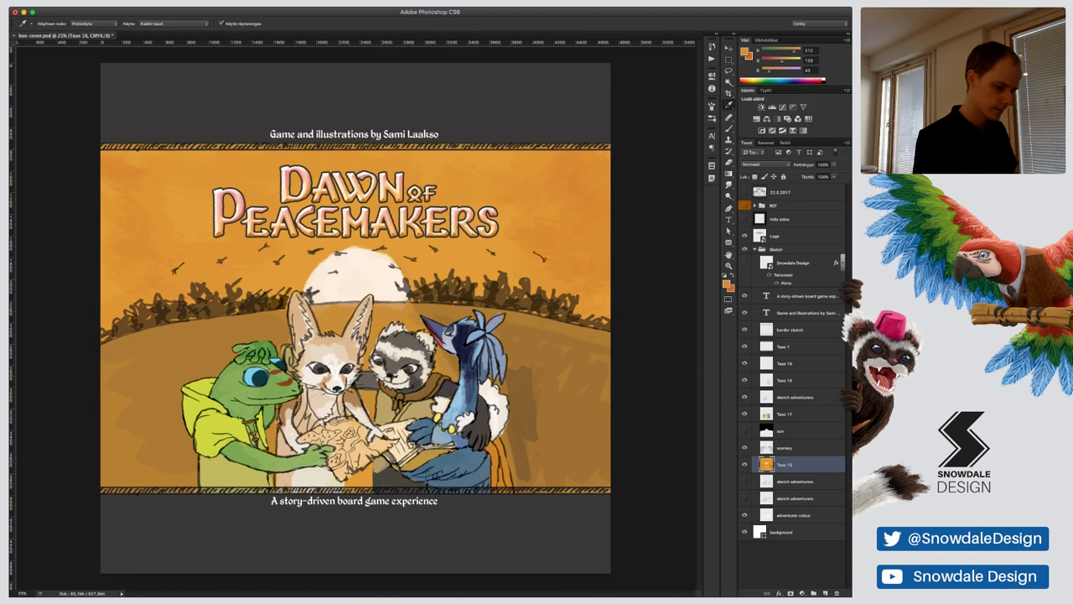
{"action": "left_click", "coordinate": [221, 203]}
{"action": "key", "text": "b"}
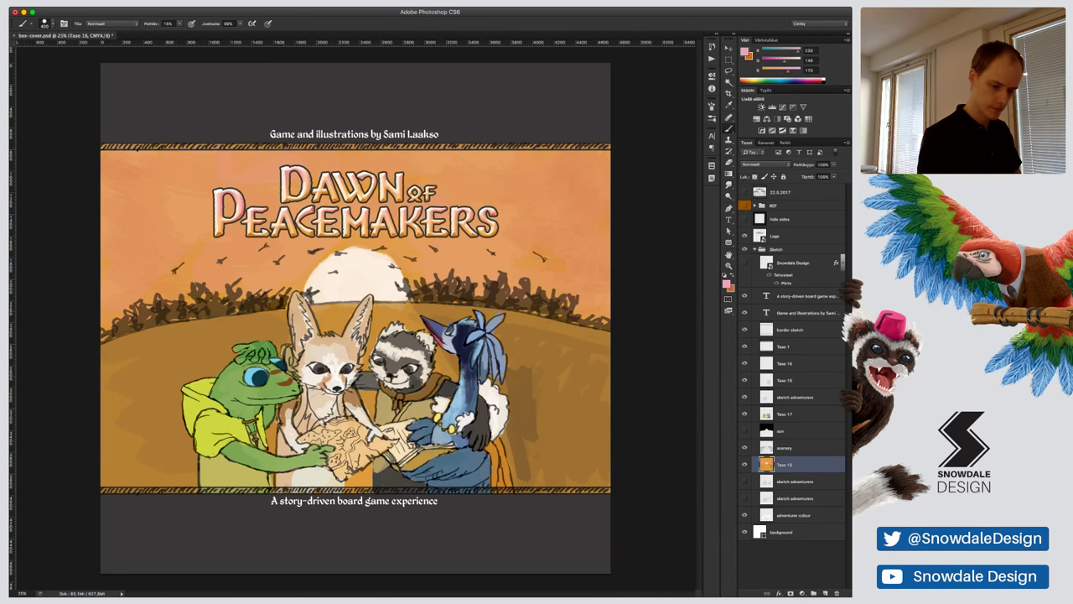
Pick a dark maroon, raise the brush opacity slightly, and darken the ground on the bird's side of the scene
{"action": "key", "text": "i"}
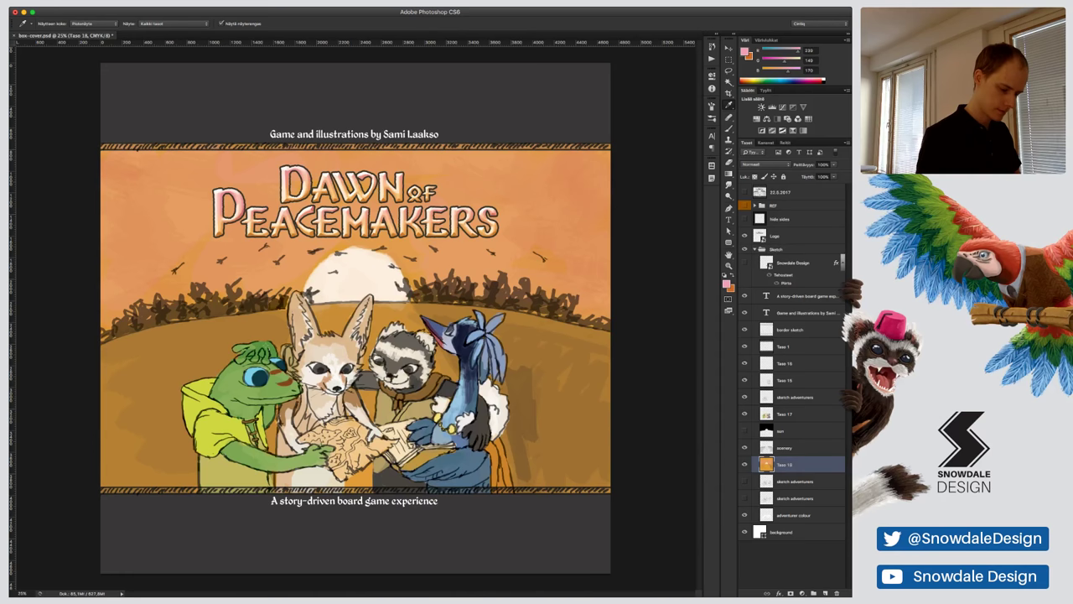
{"action": "key", "text": "b"}
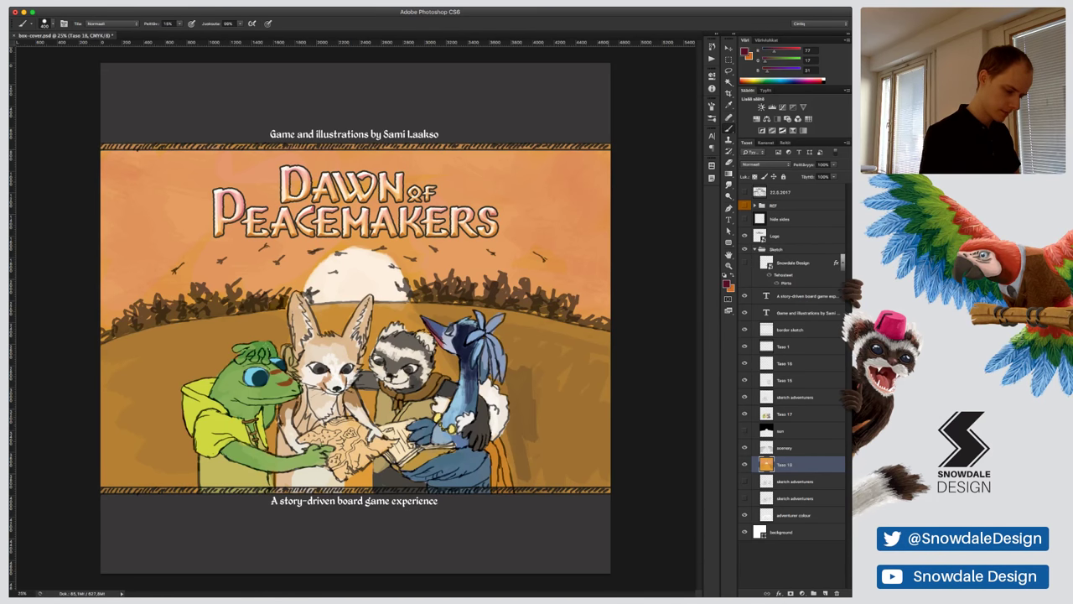
{"action": "left_click_drag", "start_coordinate": [513, 436], "coordinate": [532, 485]}
{"action": "left_click_drag", "start_coordinate": [513, 386], "coordinate": [539, 485]}
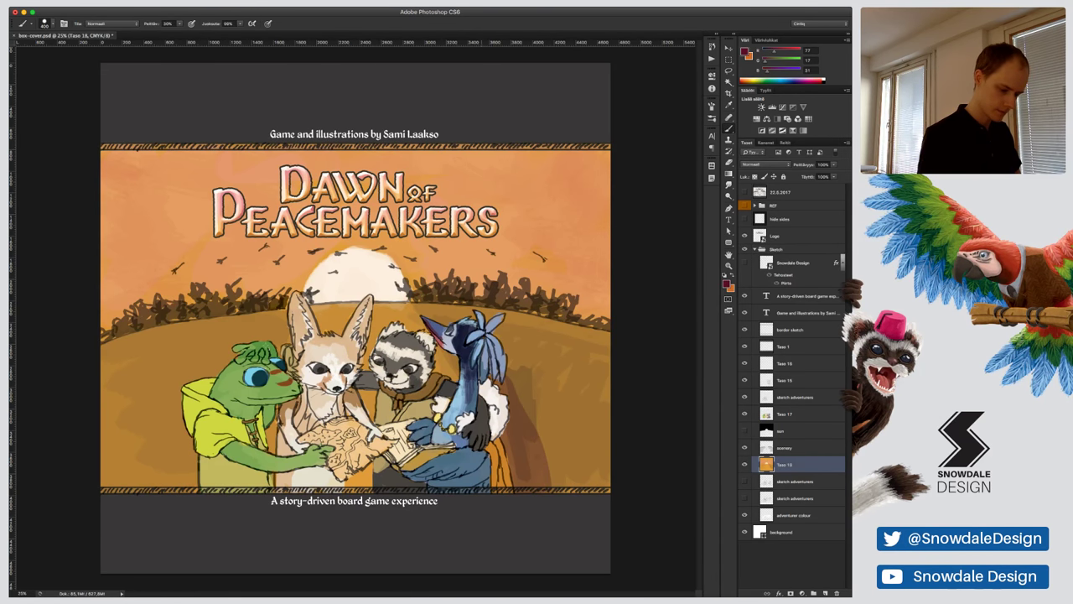
{"action": "mouse_move", "coordinate": [445, 315]}
{"action": "left_mouse_down"}
{"action": "mouse_move", "coordinate": [451, 368]}
{"action": "mouse_move", "coordinate": [430, 315]}
{"action": "mouse_move", "coordinate": [602, 352]}
{"action": "mouse_move", "coordinate": [521, 395]}
{"action": "mouse_move", "coordinate": [587, 436]}
{"action": "left_mouse_up"}
{"action": "mouse_move", "coordinate": [545, 394]}
{"action": "left_mouse_down"}
{"action": "mouse_move", "coordinate": [597, 474]}
{"action": "mouse_move", "coordinate": [581, 490]}
{"action": "left_mouse_up"}
{"action": "mouse_move", "coordinate": [586, 404]}
{"action": "left_mouse_down"}
{"action": "mouse_move", "coordinate": [606, 491]}
{"action": "mouse_move", "coordinate": [609, 394]}
{"action": "left_mouse_up"}
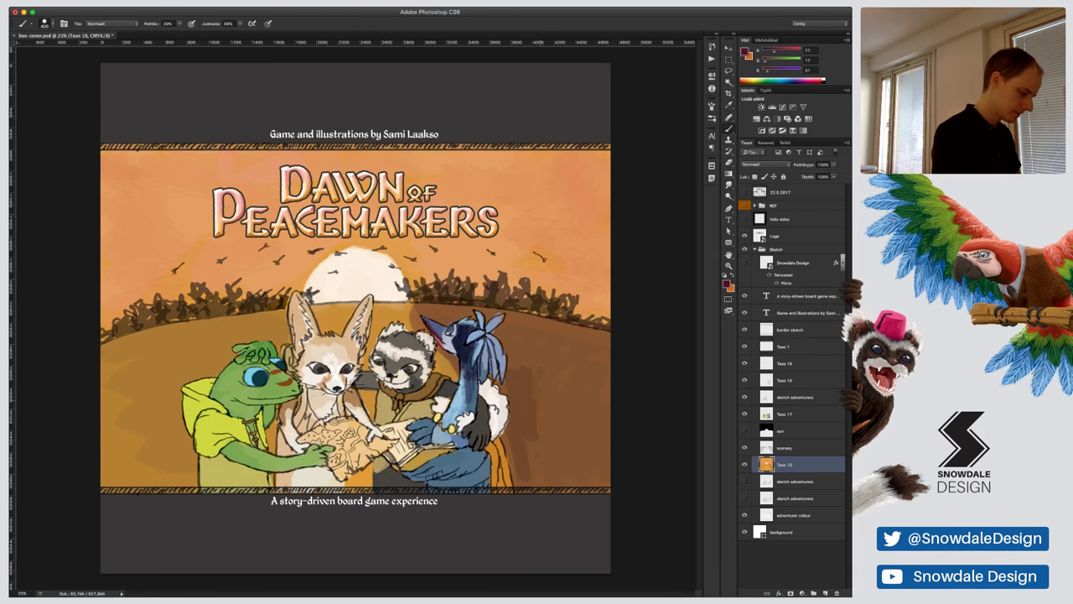
Glaze the ground behind the group and around the gecko with the same translucent dark maroon
{"action": "mouse_move", "coordinate": [431, 326]}
{"action": "left_mouse_down"}
{"action": "mouse_move", "coordinate": [443, 367]}
{"action": "mouse_move", "coordinate": [391, 320]}
{"action": "mouse_move", "coordinate": [183, 343]}
{"action": "mouse_move", "coordinate": [109, 486]}
{"action": "left_mouse_up"}
{"action": "left_click_drag", "start_coordinate": [113, 437], "coordinate": [118, 491]}
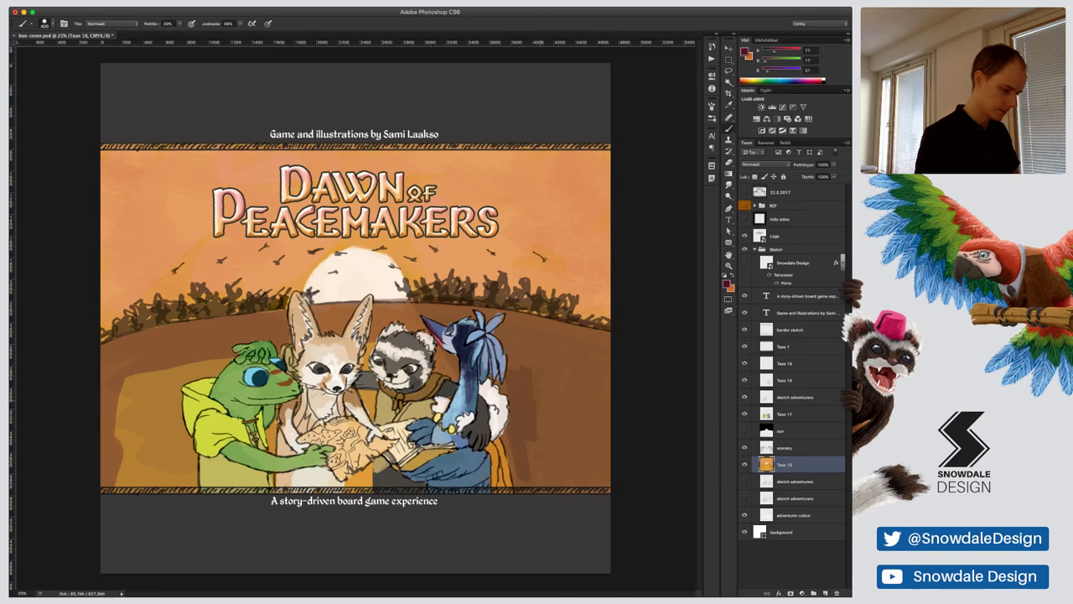
{"action": "left_click_drag", "start_coordinate": [172, 369], "coordinate": [122, 491]}
{"action": "left_click_drag", "start_coordinate": [174, 396], "coordinate": [149, 488]}
{"action": "mouse_move", "coordinate": [226, 367]}
{"action": "left_mouse_down"}
{"action": "mouse_move", "coordinate": [181, 392]}
{"action": "mouse_move", "coordinate": [161, 488]}
{"action": "left_mouse_up"}
{"action": "mouse_move", "coordinate": [185, 431]}
{"action": "left_mouse_down"}
{"action": "mouse_move", "coordinate": [168, 491]}
{"action": "mouse_move", "coordinate": [194, 492]}
{"action": "left_mouse_up"}
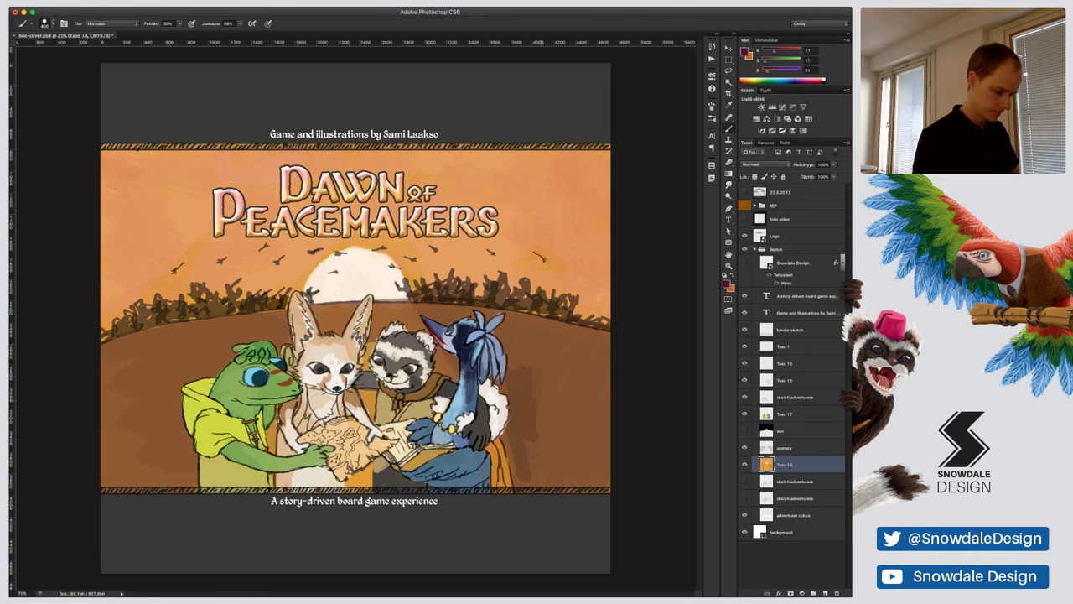
Glaze the ground between the gecko and the fox and beside the bird with translucent dark maroon
{"action": "left_click_drag", "start_coordinate": [270, 405], "coordinate": [266, 452]}
{"action": "left_click_drag", "start_coordinate": [275, 471], "coordinate": [274, 485]}
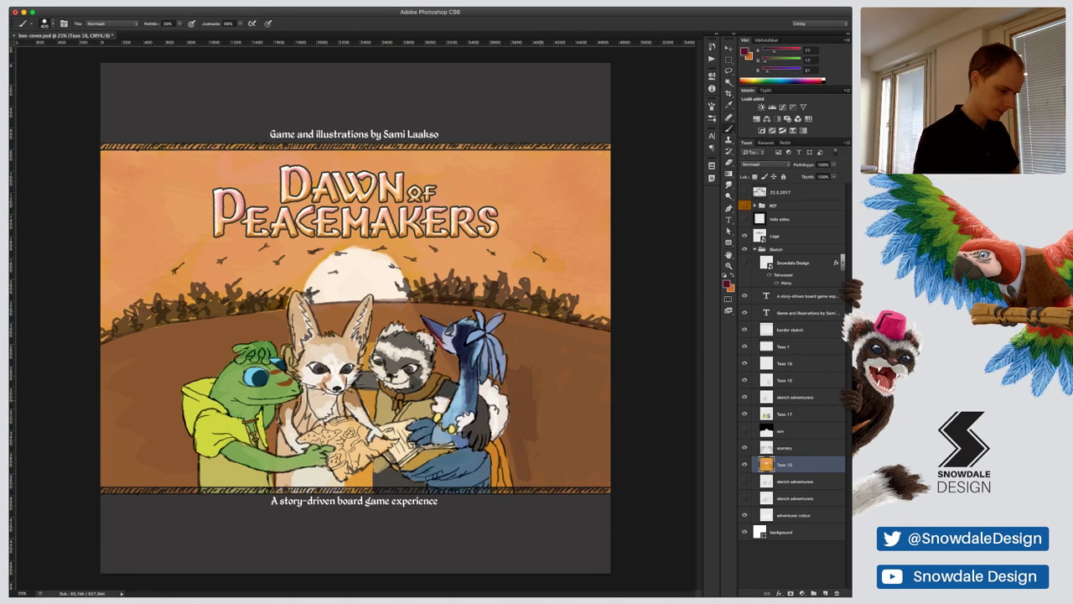
{"action": "left_click_drag", "start_coordinate": [367, 345], "coordinate": [344, 488]}
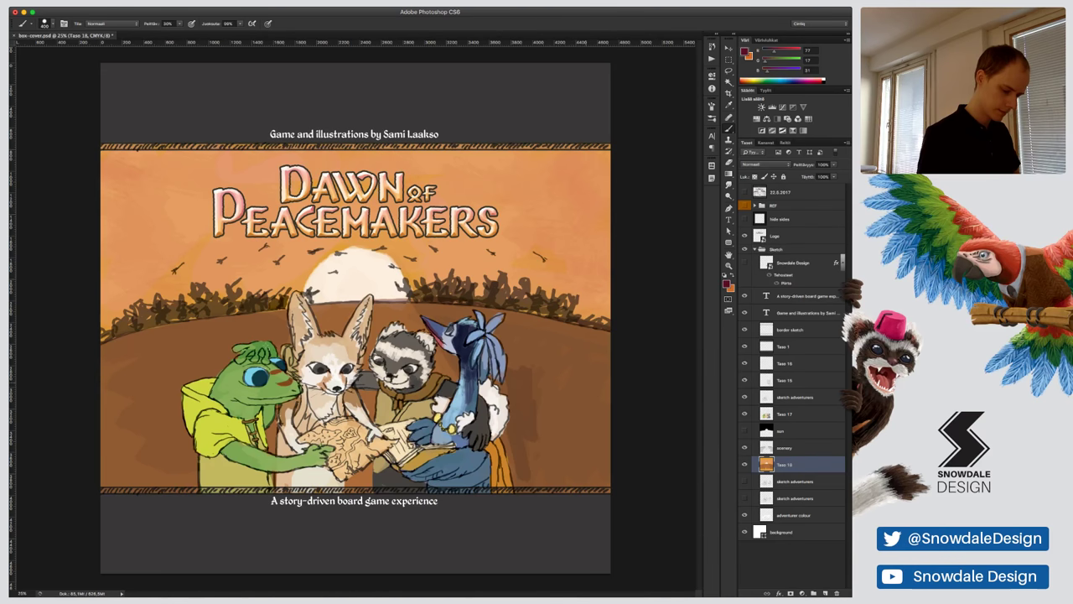
{"action": "mouse_move", "coordinate": [532, 409]}
{"action": "left_mouse_down"}
{"action": "mouse_move", "coordinate": [527, 479]}
{"action": "mouse_move", "coordinate": [518, 410]}
{"action": "mouse_move", "coordinate": [555, 466]}
{"action": "mouse_move", "coordinate": [593, 467]}
{"action": "left_mouse_up"}
{"action": "mouse_move", "coordinate": [587, 420]}
{"action": "left_mouse_down"}
{"action": "mouse_move", "coordinate": [597, 456]}
{"action": "mouse_move", "coordinate": [600, 414]}
{"action": "left_mouse_up"}
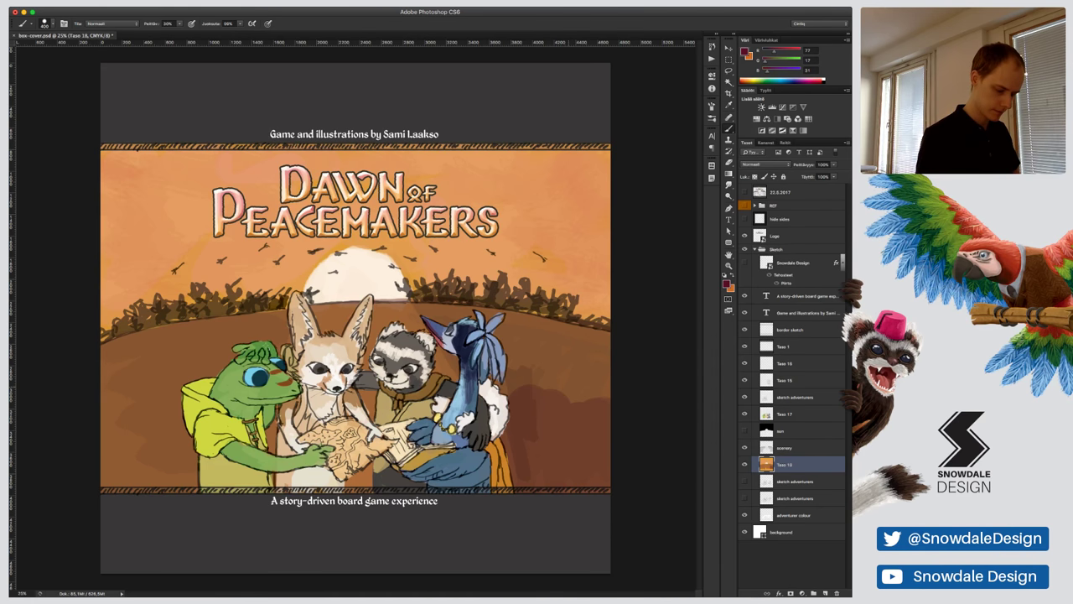
Sample the glazed reddish brown, raise the brush opacity to 70%, and repaint the ground on the bird's side
{"action": "left_click", "coordinate": [539, 397], "text": "alt"}
{"action": "left_click_drag", "start_coordinate": [536, 392], "coordinate": [543, 406]}
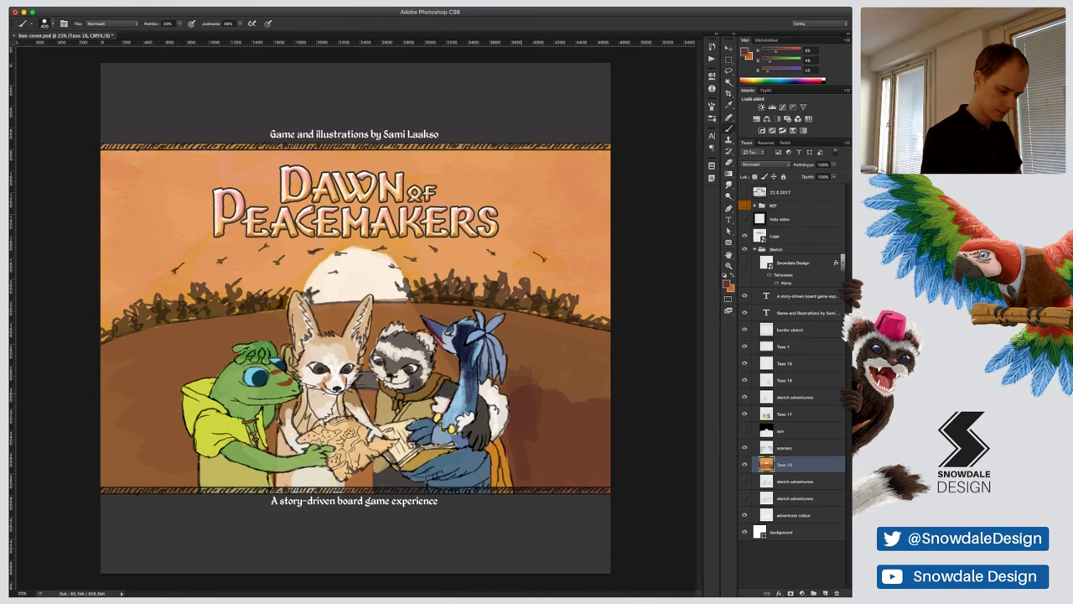
{"action": "mouse_move", "coordinate": [511, 363]}
{"action": "left_mouse_down"}
{"action": "mouse_move", "coordinate": [533, 375]}
{"action": "mouse_move", "coordinate": [523, 387]}
{"action": "mouse_move", "coordinate": [525, 374]}
{"action": "left_mouse_up"}
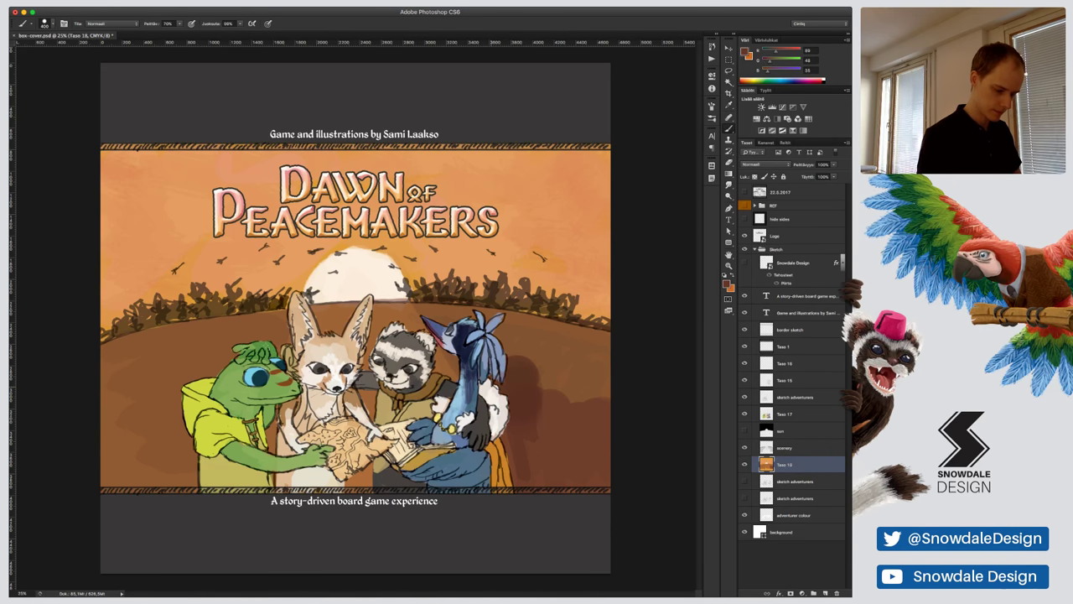
{"action": "mouse_move", "coordinate": [444, 360]}
{"action": "left_mouse_down"}
{"action": "mouse_move", "coordinate": [443, 320]}
{"action": "mouse_move", "coordinate": [590, 362]}
{"action": "mouse_move", "coordinate": [555, 376]}
{"action": "mouse_move", "coordinate": [545, 435]}
{"action": "mouse_move", "coordinate": [579, 438]}
{"action": "mouse_move", "coordinate": [563, 466]}
{"action": "mouse_move", "coordinate": [588, 453]}
{"action": "mouse_move", "coordinate": [607, 477]}
{"action": "left_mouse_up"}
Paint the ground on the gecko's side and in the gaps between the characters with the same reddish brown
{"action": "left_click", "coordinate": [104, 365]}
{"action": "mouse_move", "coordinate": [111, 374]}
{"action": "left_mouse_down"}
{"action": "mouse_move", "coordinate": [188, 329]}
{"action": "mouse_move", "coordinate": [344, 314]}
{"action": "left_mouse_up"}
{"action": "left_click_drag", "start_coordinate": [117, 411], "coordinate": [227, 362]}
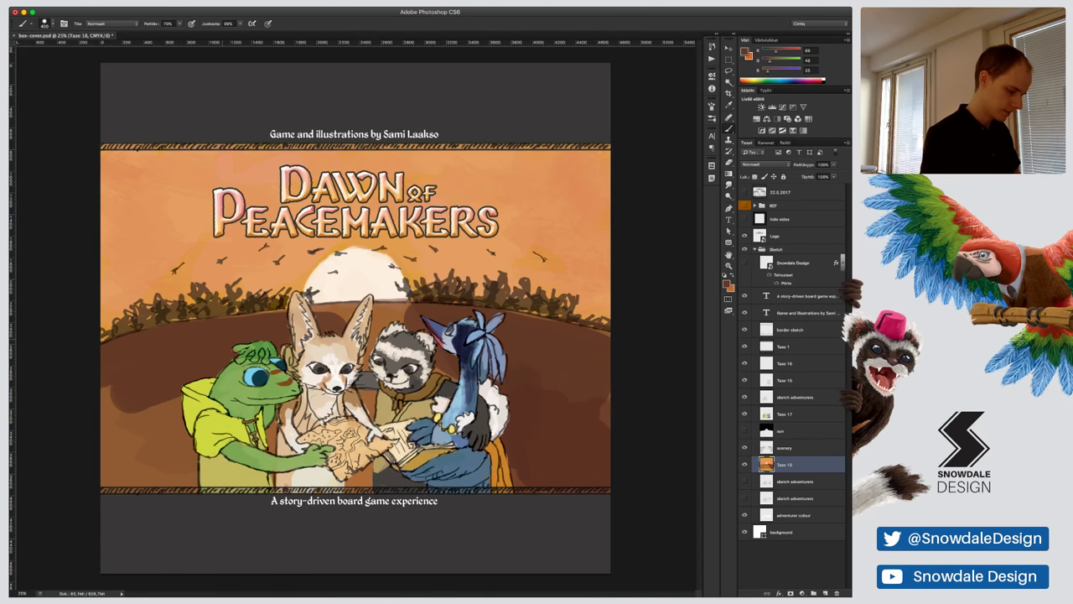
{"action": "mouse_move", "coordinate": [104, 427]}
{"action": "left_mouse_down"}
{"action": "mouse_move", "coordinate": [180, 387]}
{"action": "mouse_move", "coordinate": [175, 425]}
{"action": "mouse_move", "coordinate": [136, 433]}
{"action": "mouse_move", "coordinate": [351, 419]}
{"action": "left_mouse_up"}
{"action": "mouse_move", "coordinate": [193, 451]}
{"action": "left_mouse_down"}
{"action": "mouse_move", "coordinate": [110, 481]}
{"action": "mouse_move", "coordinate": [194, 476]}
{"action": "left_mouse_up"}
{"action": "left_click_drag", "start_coordinate": [274, 481], "coordinate": [334, 480]}
{"action": "mouse_move", "coordinate": [363, 404]}
{"action": "left_mouse_down"}
{"action": "mouse_move", "coordinate": [356, 475]}
{"action": "mouse_move", "coordinate": [384, 451]}
{"action": "left_mouse_up"}
Resample the ground's brown, hide the scenery layer, and even out the patches beside and below the bird
{"action": "left_click", "coordinate": [593, 417], "text": "alt"}
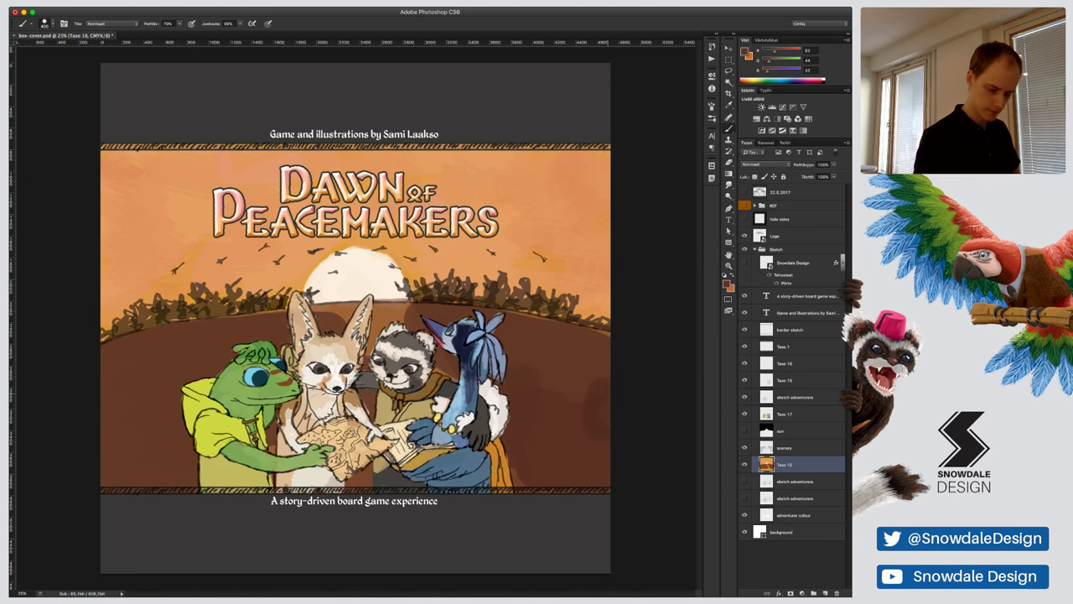
{"action": "left_click_drag", "start_coordinate": [604, 429], "coordinate": [609, 392]}
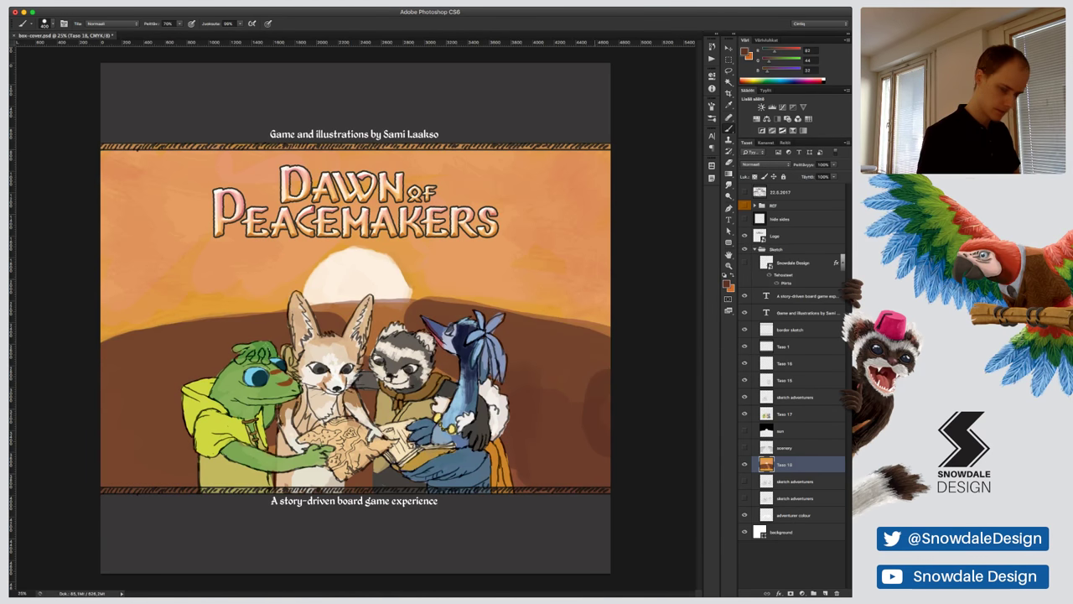
{"action": "mouse_move", "coordinate": [599, 390]}
{"action": "left_mouse_down"}
{"action": "mouse_move", "coordinate": [601, 407]}
{"action": "mouse_move", "coordinate": [549, 436]}
{"action": "mouse_move", "coordinate": [524, 479]}
{"action": "left_mouse_up"}
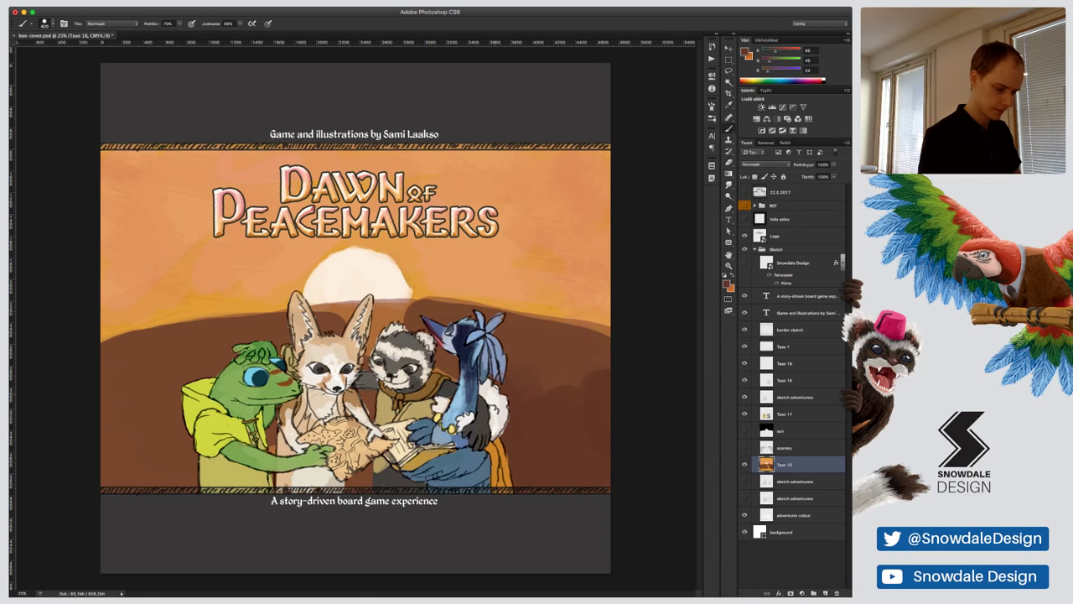
Smooth the dark reddish brown along the hill under the horizon and across the ground on the gecko's side
{"action": "left_click_drag", "start_coordinate": [446, 354], "coordinate": [448, 376]}
{"action": "left_click_drag", "start_coordinate": [412, 317], "coordinate": [597, 369]}
{"action": "left_click_drag", "start_coordinate": [104, 366], "coordinate": [330, 324]}
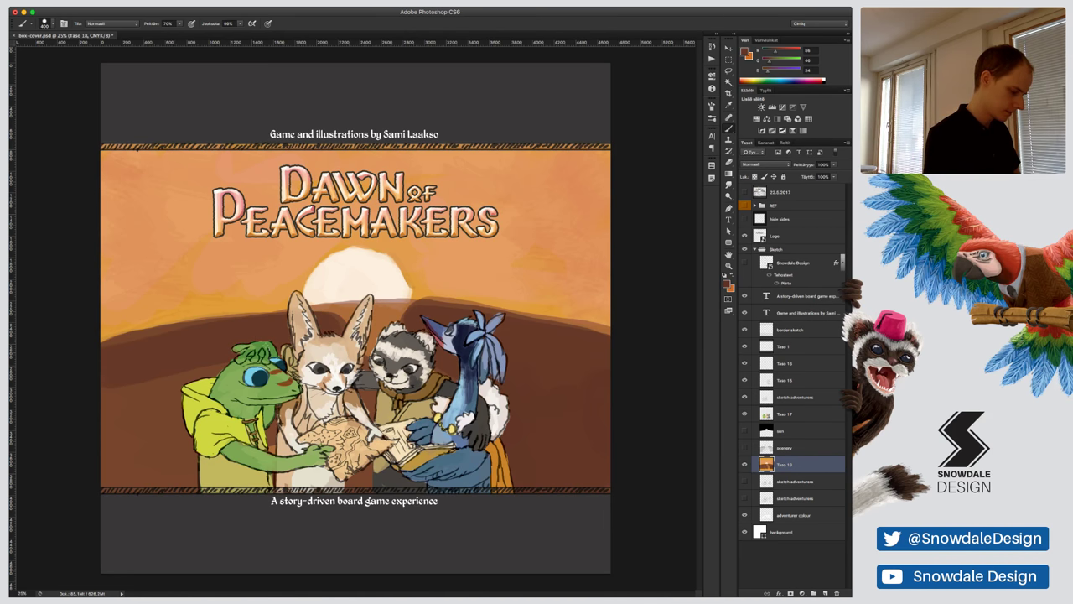
{"action": "left_click_drag", "start_coordinate": [108, 412], "coordinate": [215, 374]}
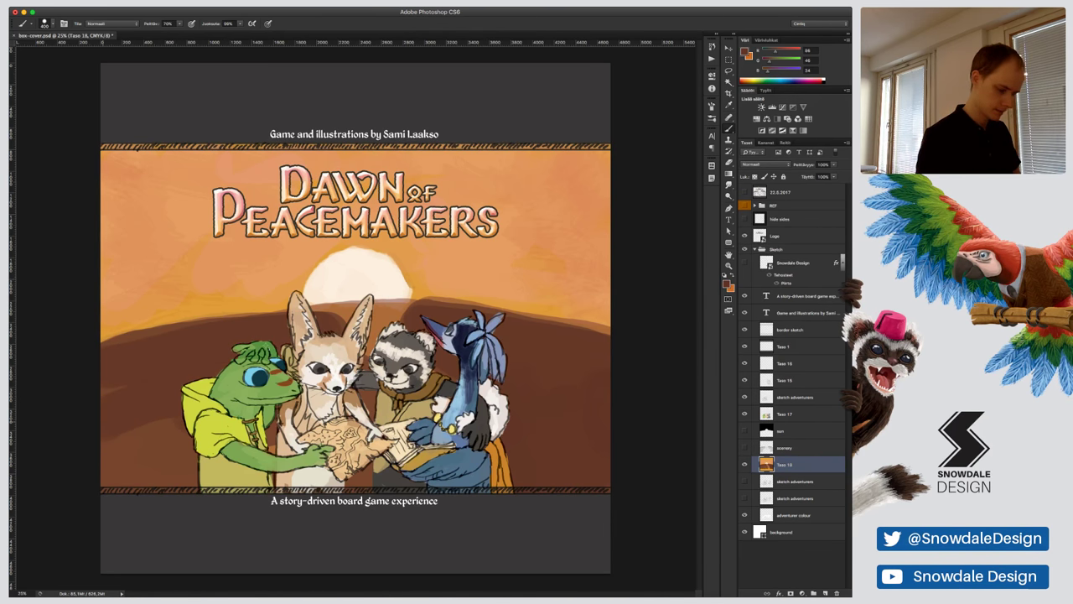
{"action": "mouse_move", "coordinate": [107, 463]}
{"action": "left_mouse_down"}
{"action": "mouse_move", "coordinate": [181, 431]}
{"action": "mouse_move", "coordinate": [136, 483]}
{"action": "left_mouse_up"}
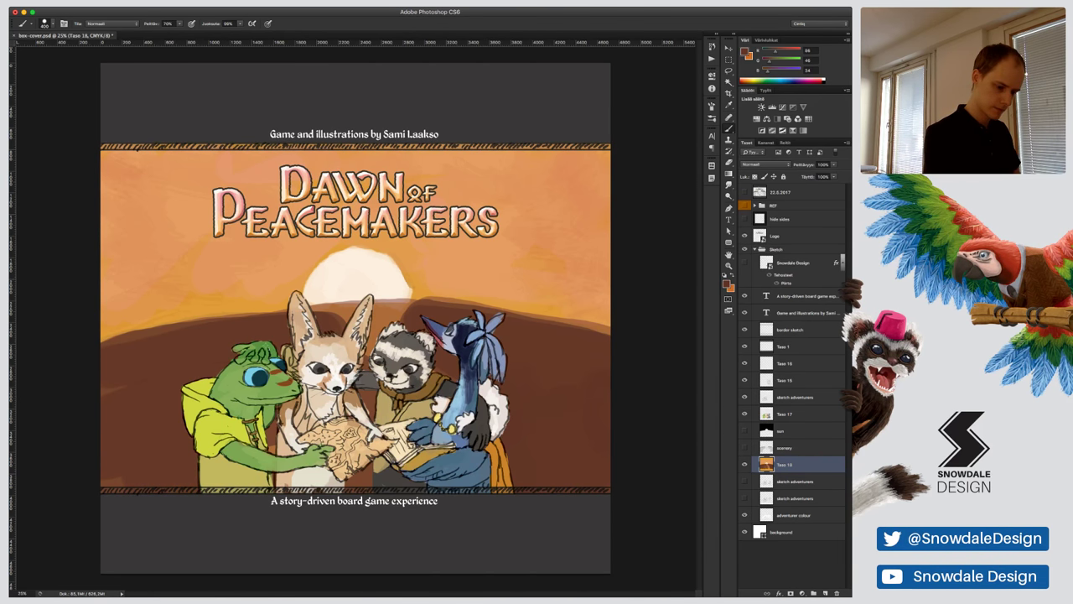
Sample a light orange-brown as the brush colour
{"action": "key", "text": "i"}
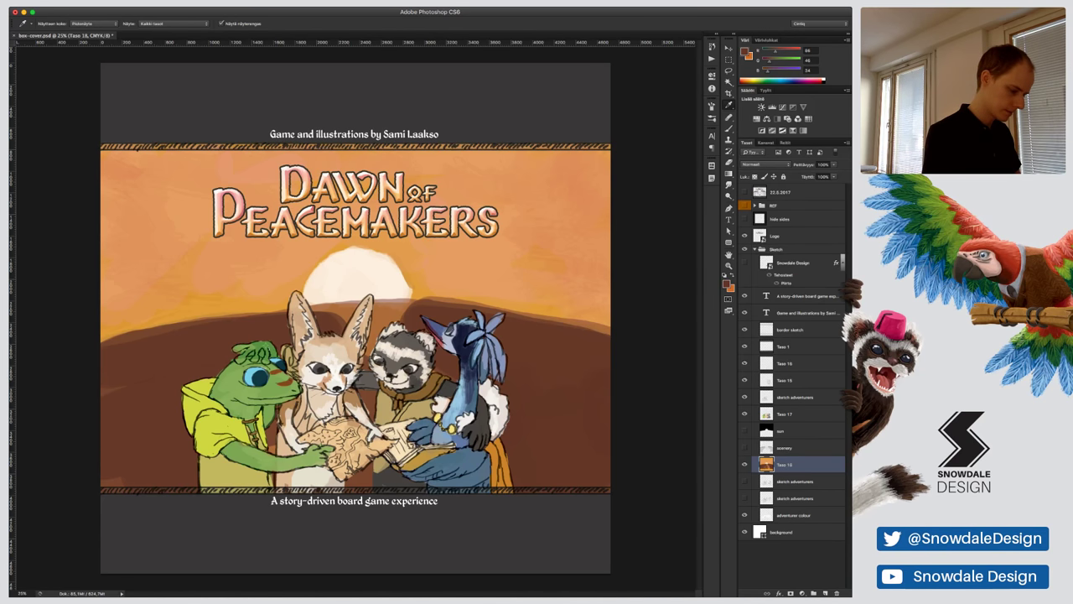
{"action": "key", "text": "b"}
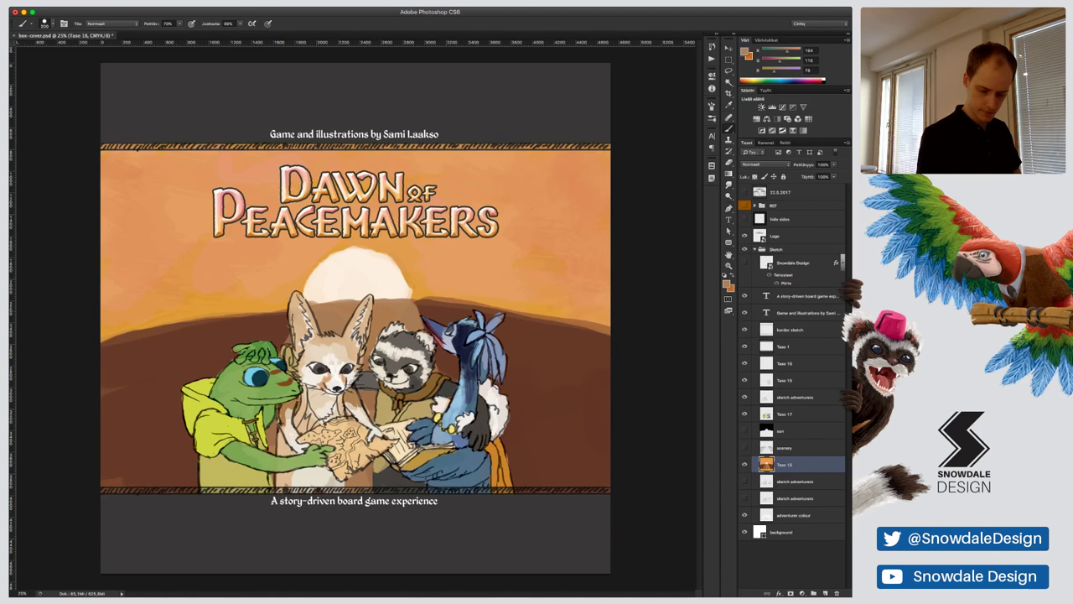
{"action": "key", "text": "i"}
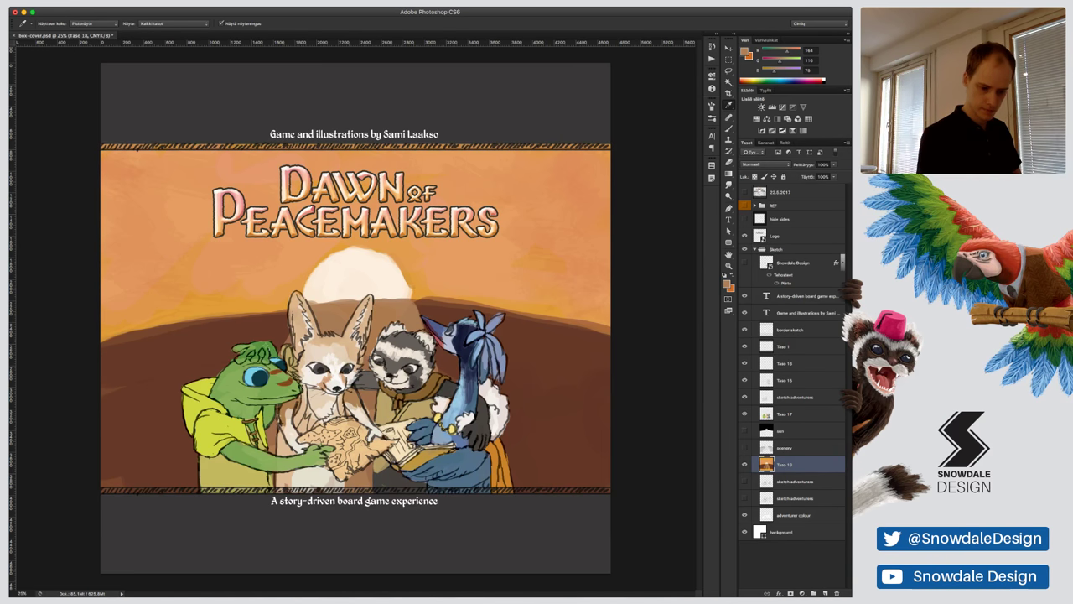
{"action": "key", "text": "b"}
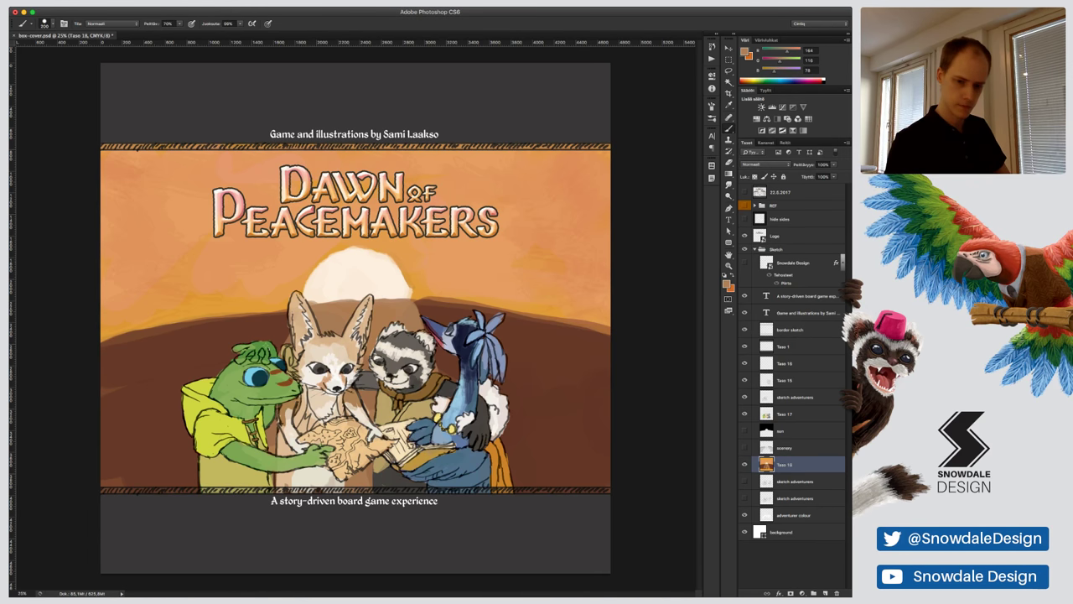
Paste the copied sunset photo above the REF group and enlarge it to about three times its size
{"action": "left_click", "coordinate": [788, 205]}
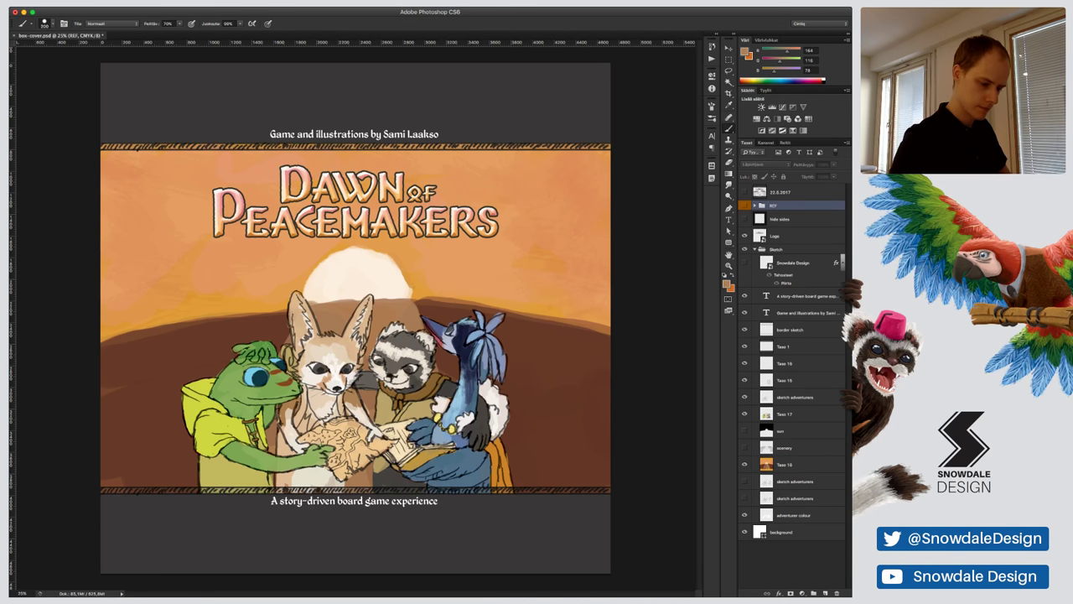
{"action": "key", "text": "ctrl+v"}
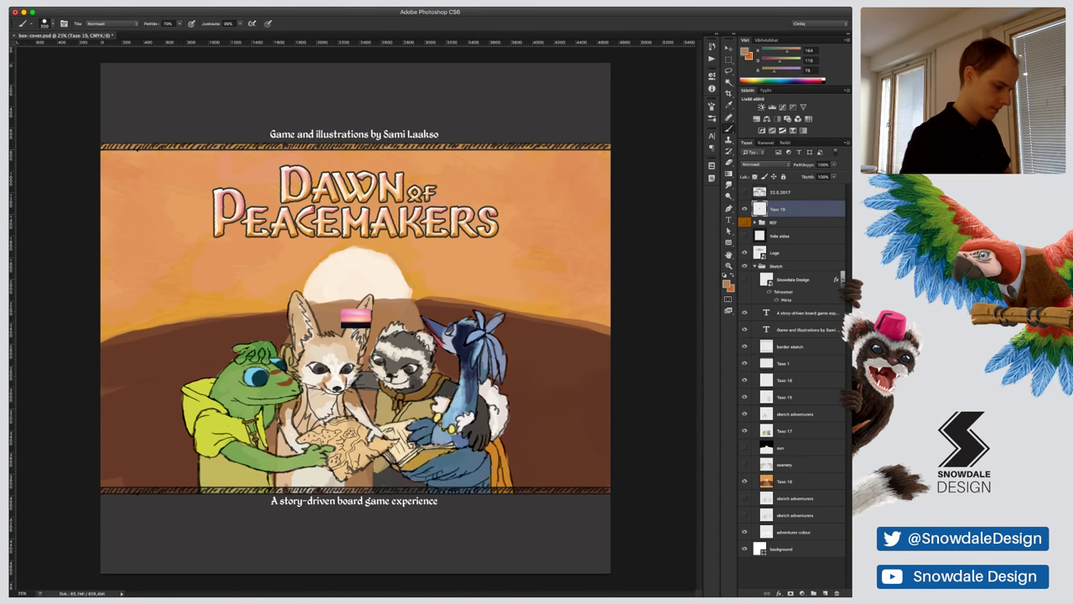
{"action": "key", "text": "ctrl+t"}
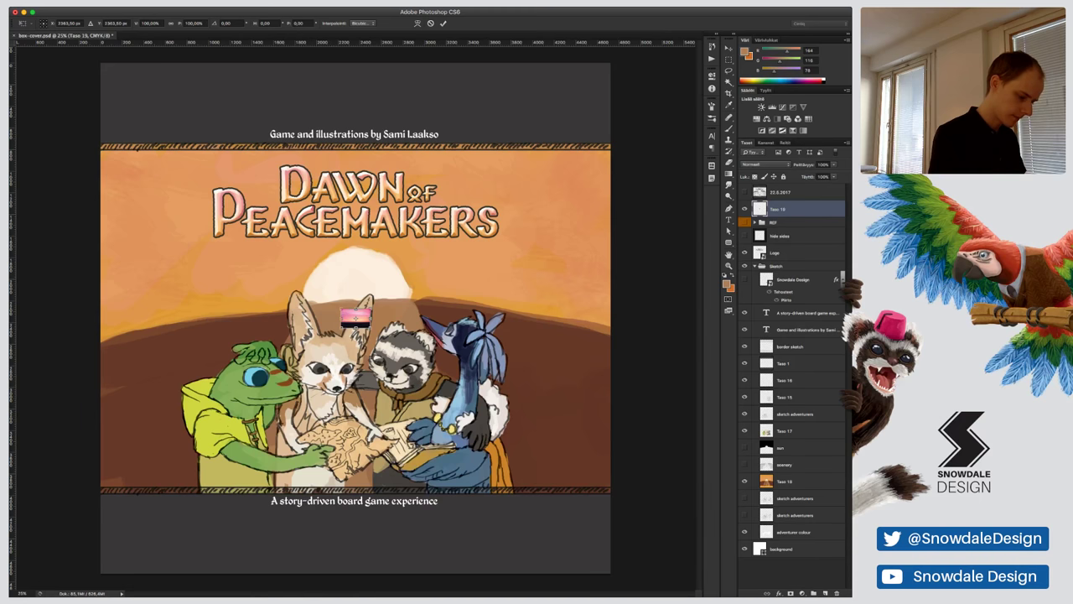
{"action": "left_click_drag", "start_coordinate": [372, 307], "coordinate": [438, 249]}
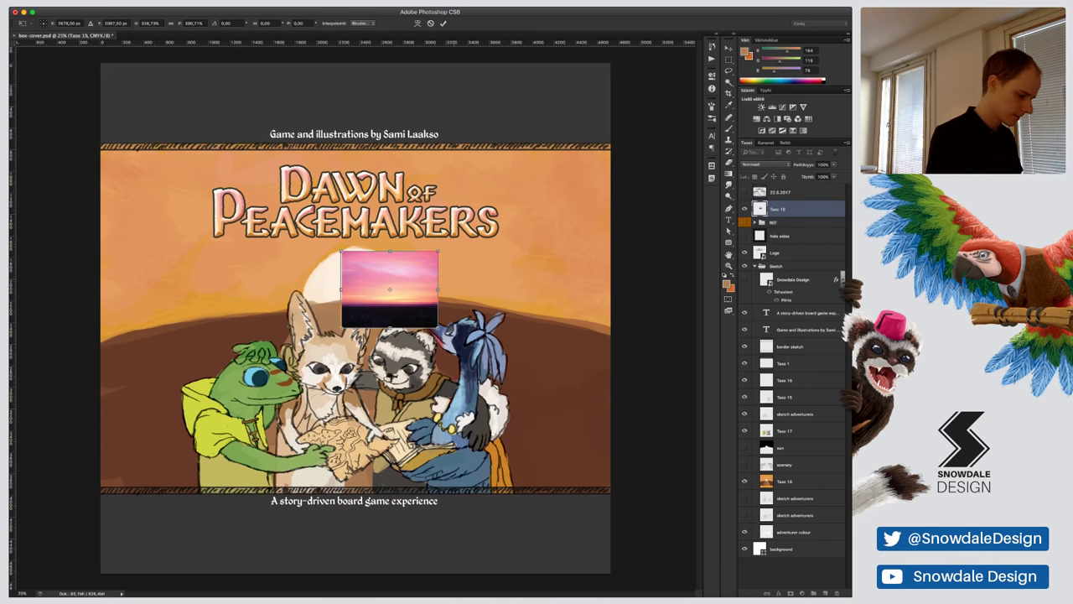
{"action": "key", "text": "Return"}
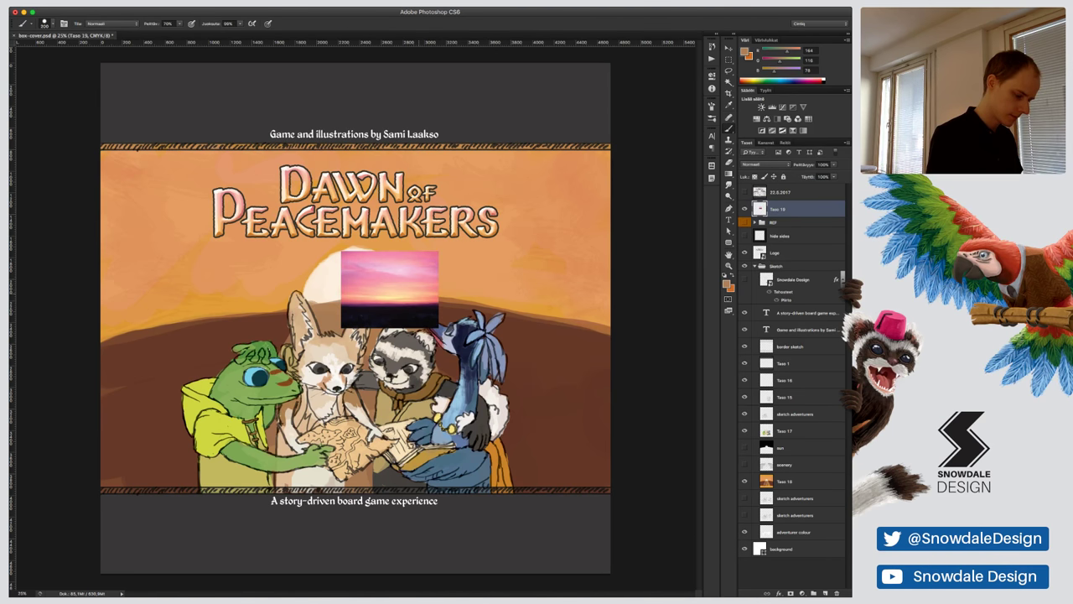
Move the sunset photo off the artwork into the dark margin above the right end of the logo
{"action": "left_click_drag", "start_coordinate": [390, 288], "coordinate": [559, 102]}
{"action": "key", "text": "super+z"}
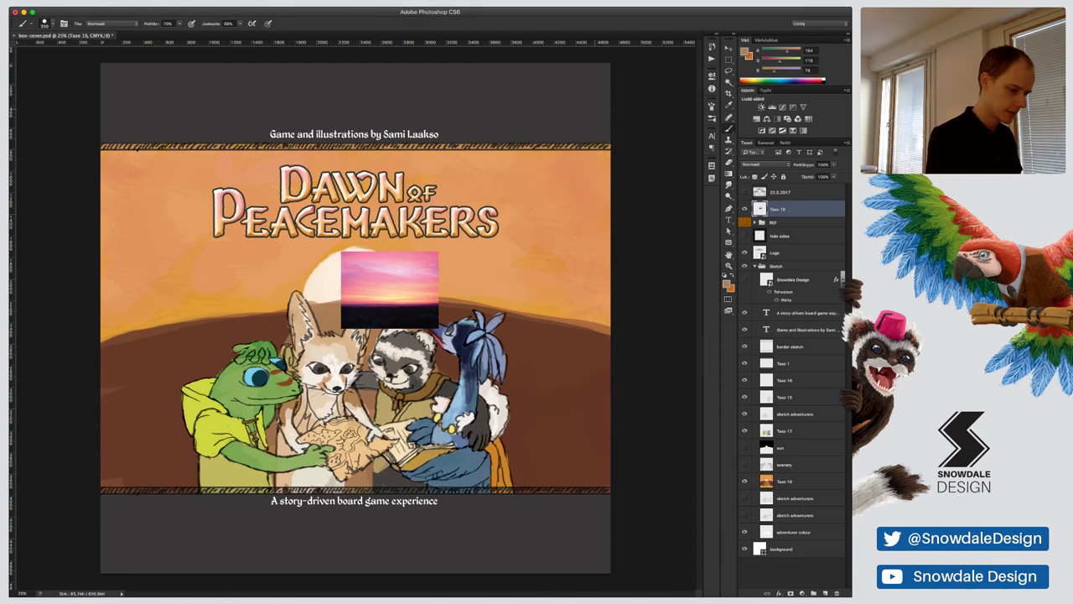
{"action": "left_click_drag", "start_coordinate": [406, 290], "coordinate": [538, 138]}
{"action": "key", "text": "ctrl+z"}
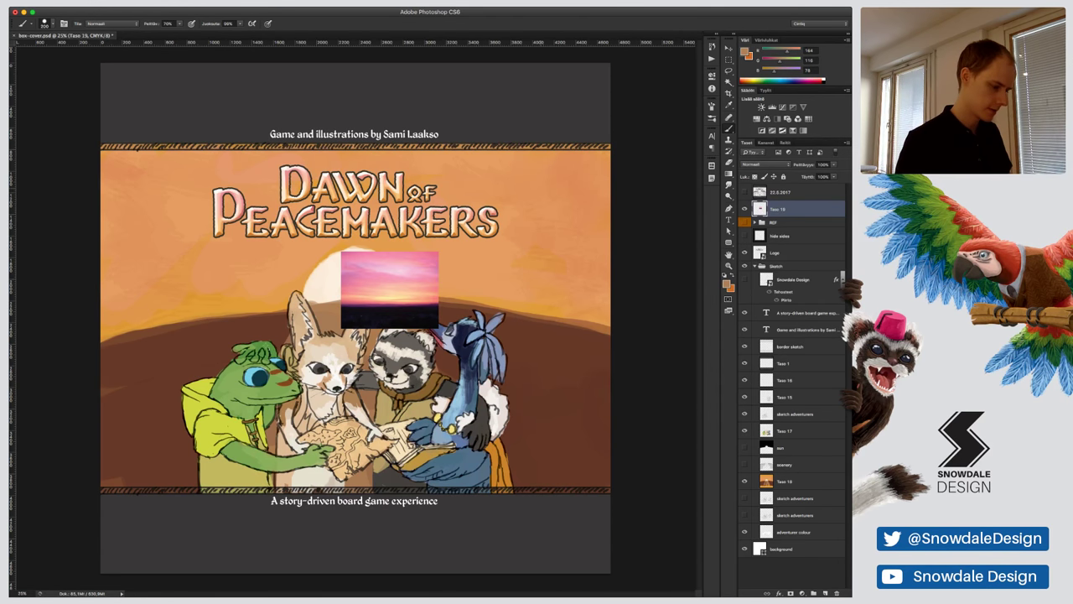
{"action": "left_click_drag", "start_coordinate": [390, 289], "coordinate": [552, 104]}
{"action": "key", "text": "ctrl+z"}
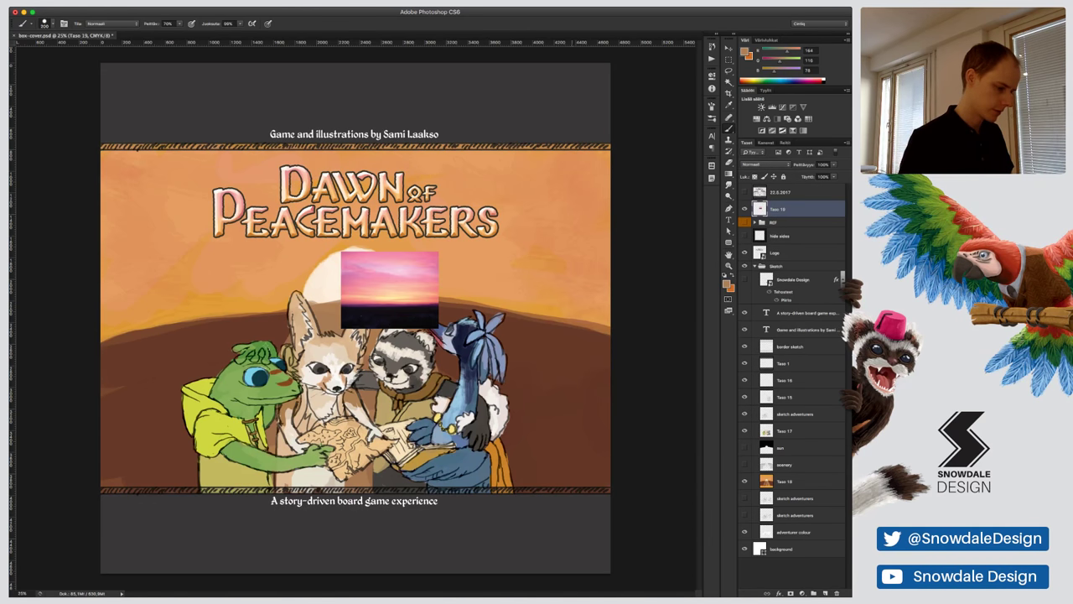
{"action": "key", "text": "ctrl+z"}
{"action": "key", "text": "ctrl+z"}
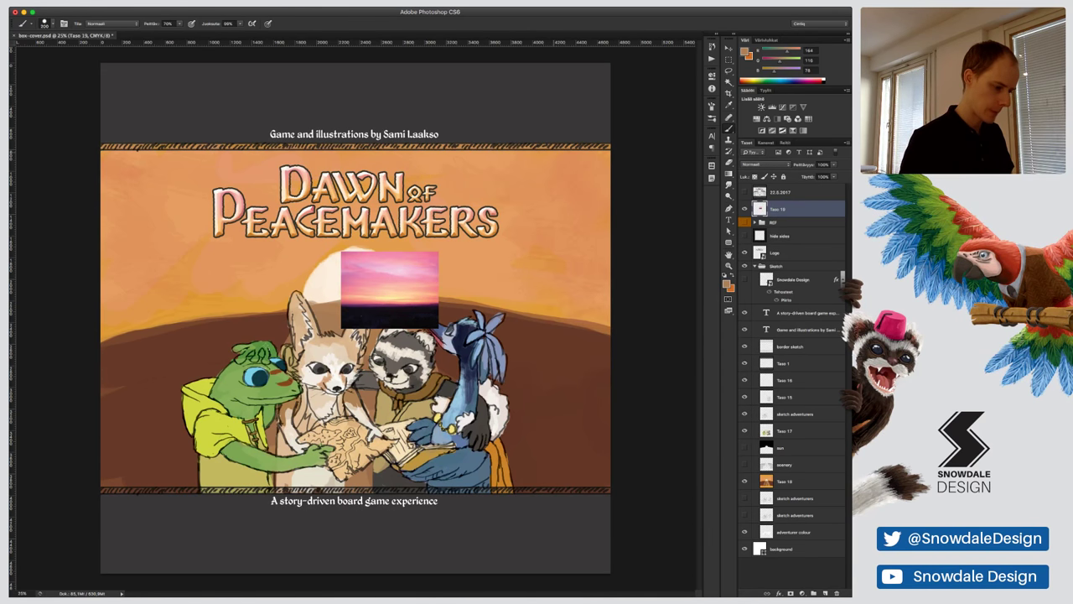
{"action": "key", "text": "ctrl+z"}
{"action": "left_click_drag", "start_coordinate": [470, 165], "coordinate": [498, 145]}
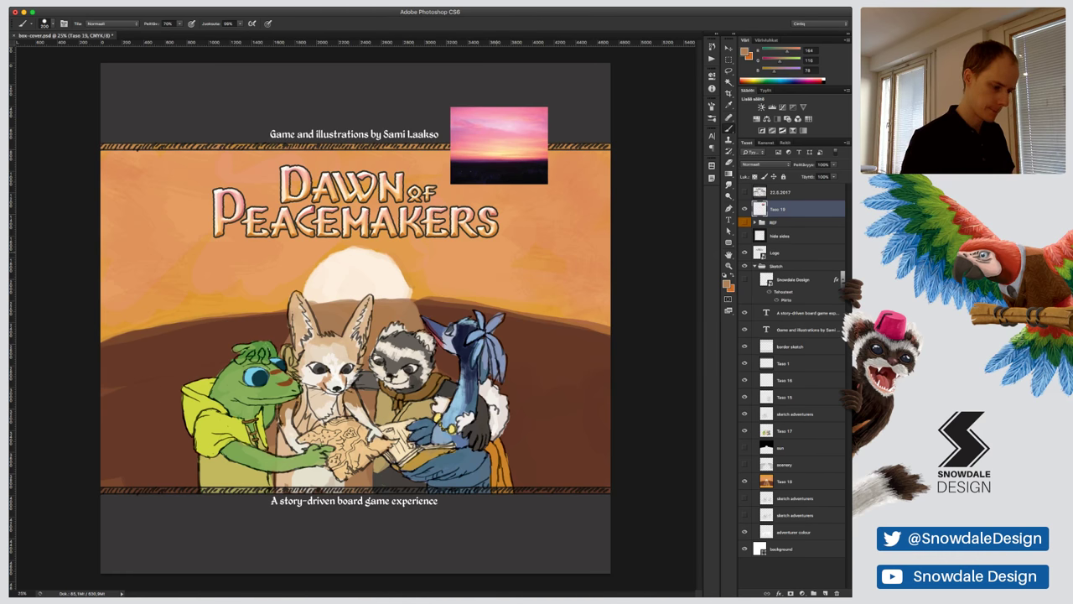
{"action": "key", "text": "ctrl+shift+z"}
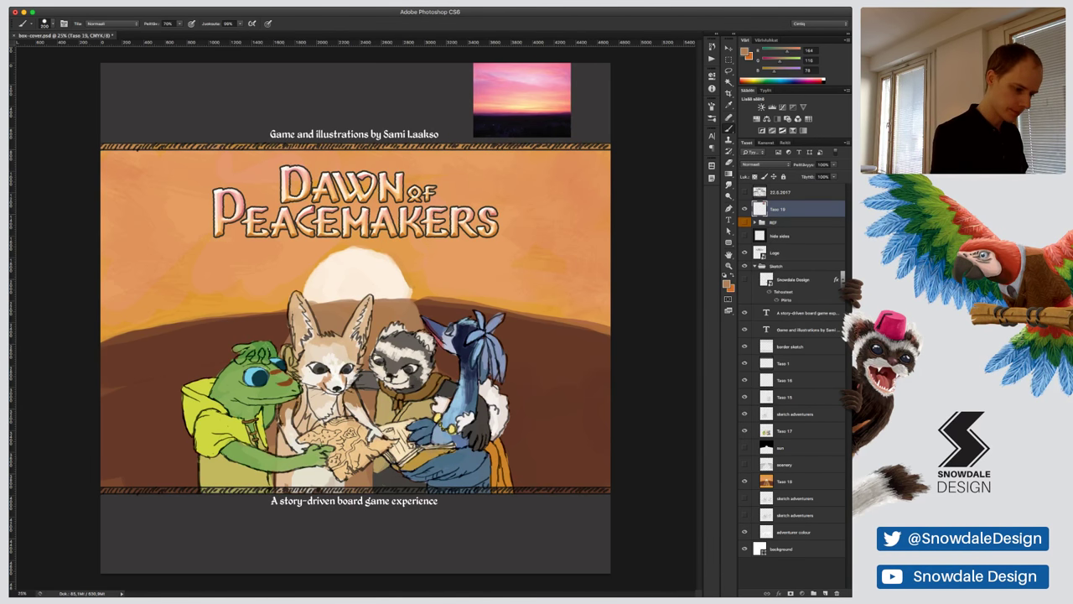
On the Taso 18 layer, sample purplish pink from the sunset photo and paint a thin band along the horizon with a smaller brush
{"action": "left_click", "coordinate": [784, 481]}
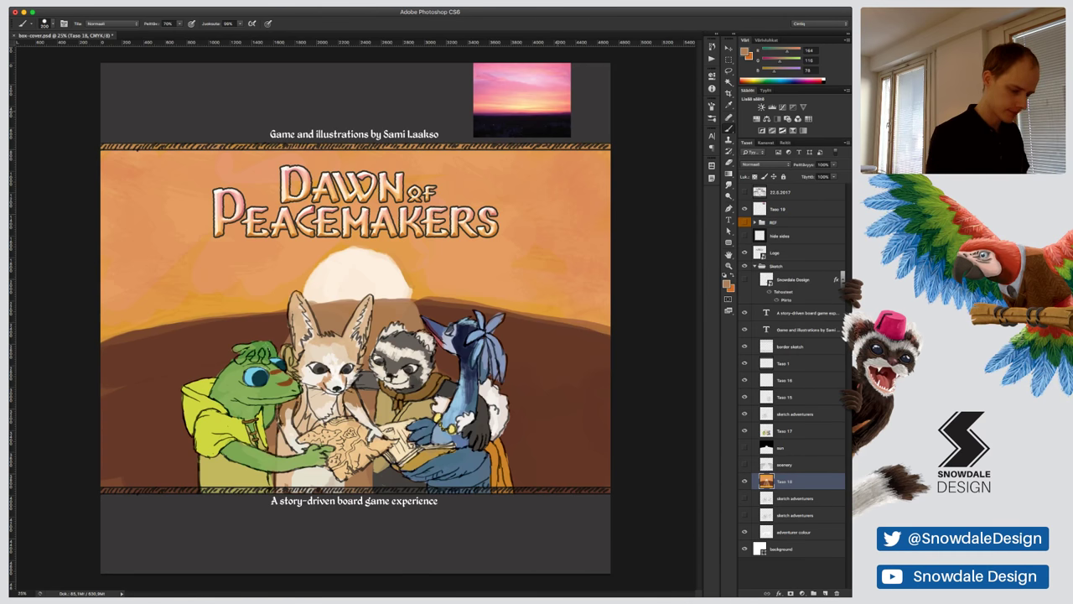
{"action": "left_click", "coordinate": [542, 110], "text": "alt"}
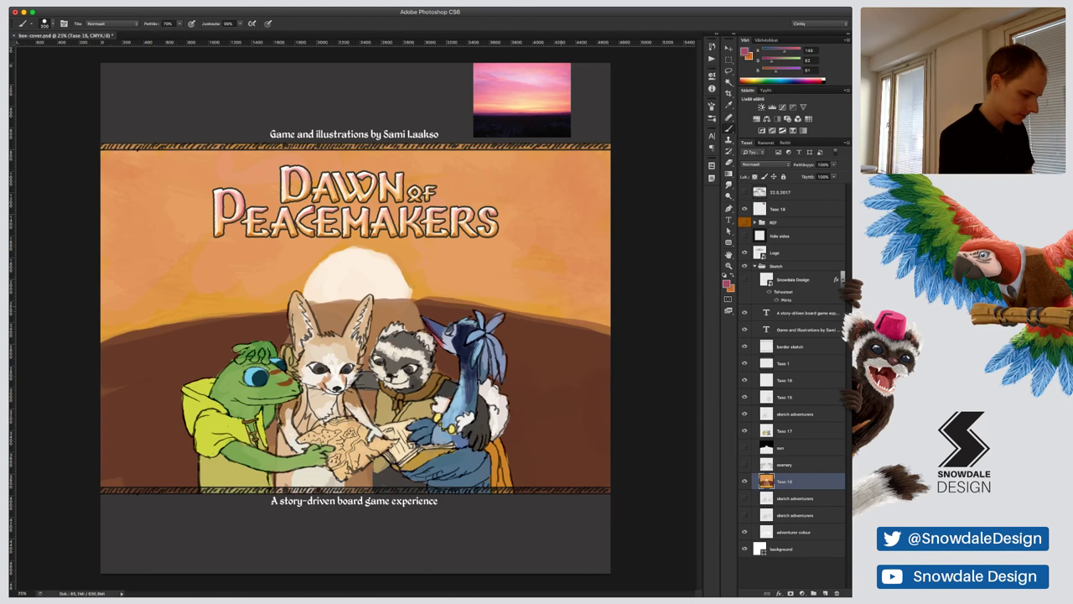
{"action": "key", "text": "bracketleft"}
{"action": "key", "text": "bracketleft"}
{"action": "key", "text": "bracketleft"}
{"action": "key", "text": "bracketleft"}
{"action": "key", "text": "bracketleft"}
{"action": "key", "text": "bracketleft"}
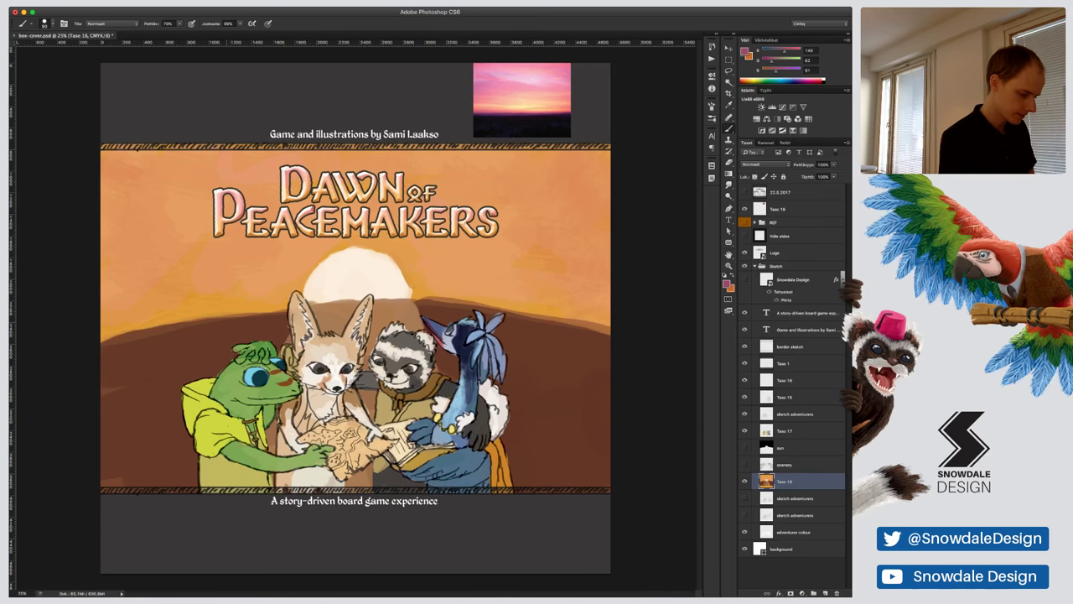
{"action": "mouse_move", "coordinate": [104, 337]}
{"action": "left_mouse_down"}
{"action": "mouse_move", "coordinate": [284, 301]}
{"action": "mouse_move", "coordinate": [103, 348]}
{"action": "left_mouse_up"}
{"action": "left_click_drag", "start_coordinate": [250, 311], "coordinate": [286, 307]}
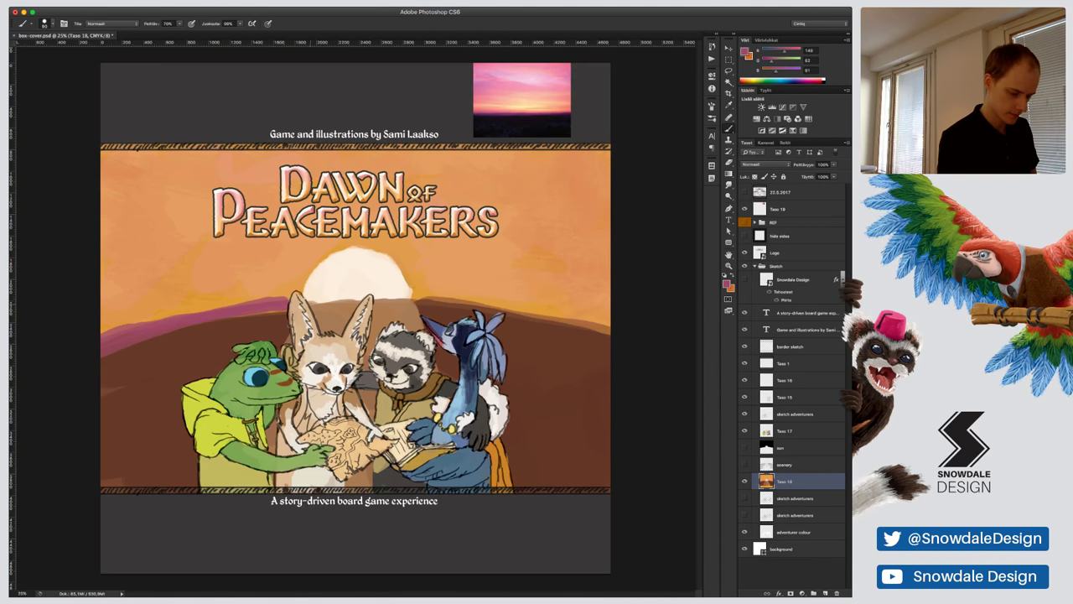
{"action": "left_click_drag", "start_coordinate": [414, 298], "coordinate": [609, 329]}
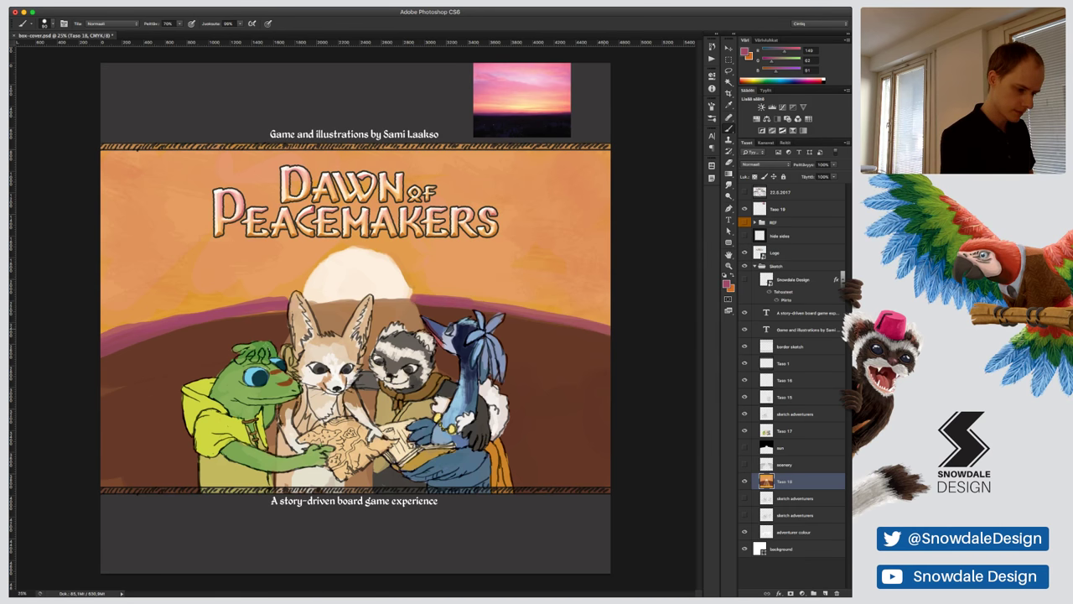
{"action": "left_click_drag", "start_coordinate": [479, 302], "coordinate": [571, 316]}
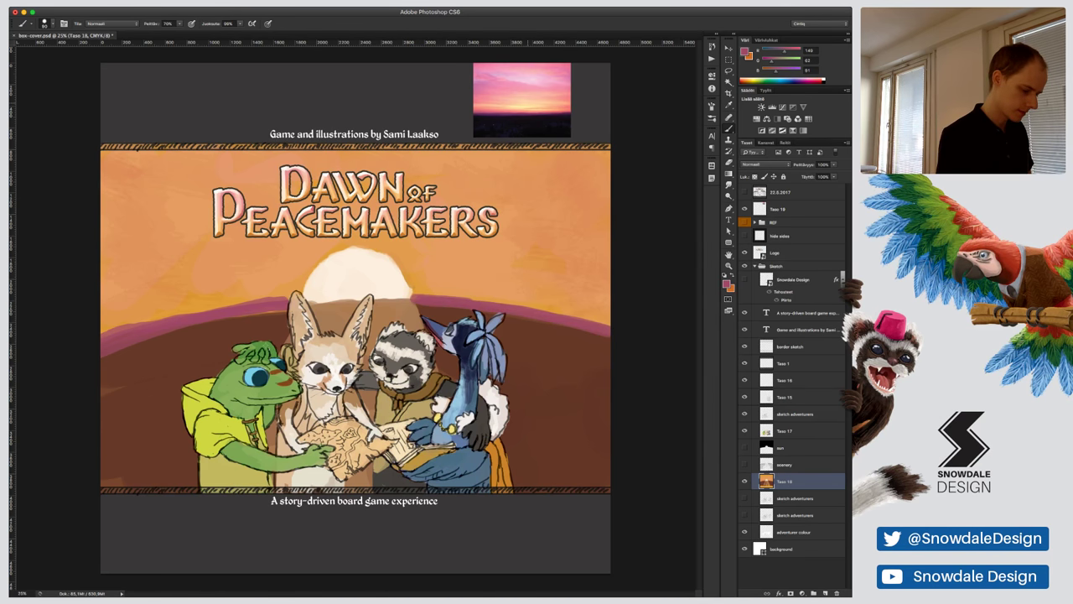
Sample pale yellow from the sunset photo, lower the brush opacity to 30%, and glaze the sun with it
{"action": "left_click", "coordinate": [529, 105], "text": "alt"}
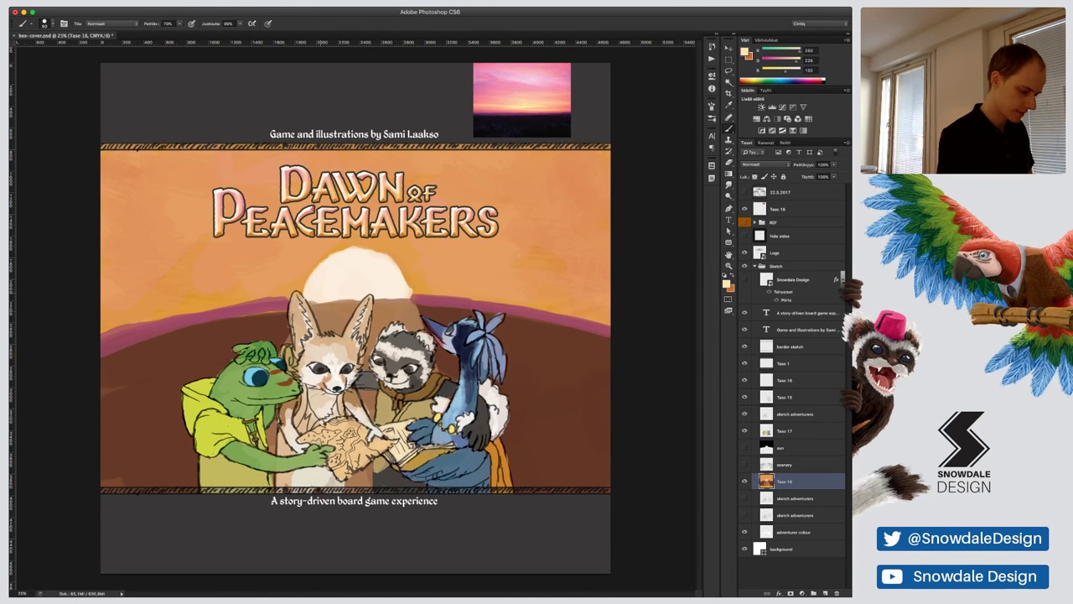
{"action": "key", "text": "1"}
{"action": "key", "text": "5"}
{"action": "key", "text": "3"}
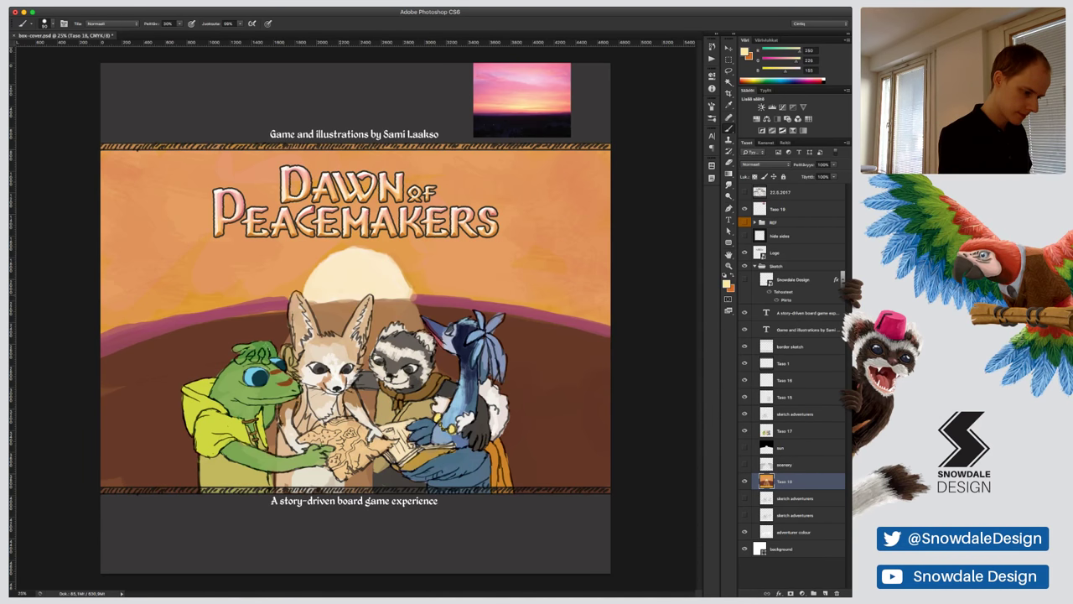
Sample salmon pink from the sunset photo and brush a soft glow into the sky just above the purple horizon band
{"action": "left_click", "coordinate": [513, 103], "text": "alt"}
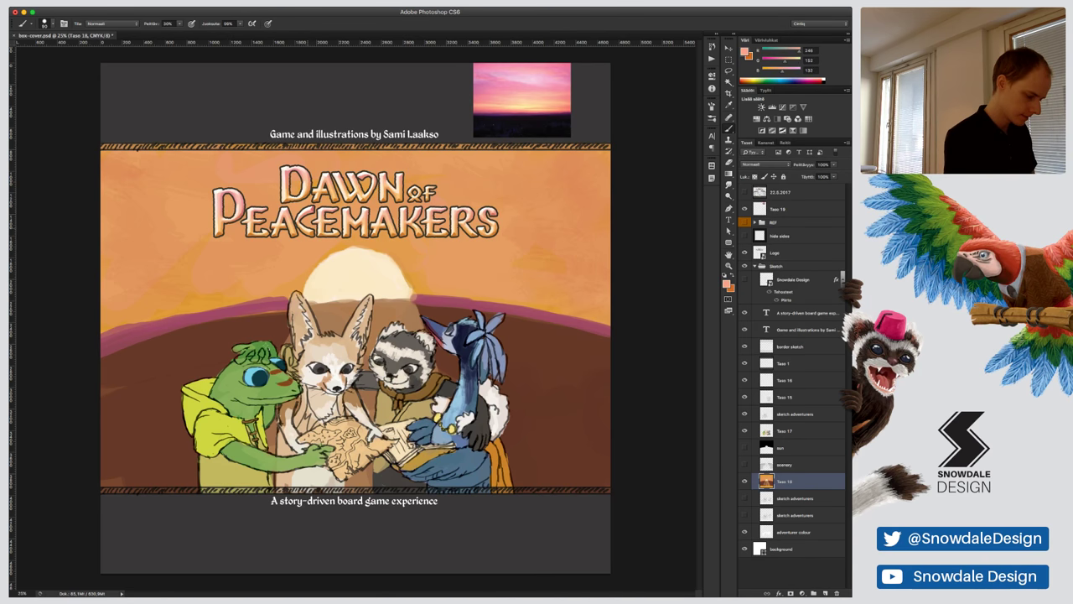
{"action": "left_click_drag", "start_coordinate": [104, 335], "coordinate": [173, 313]}
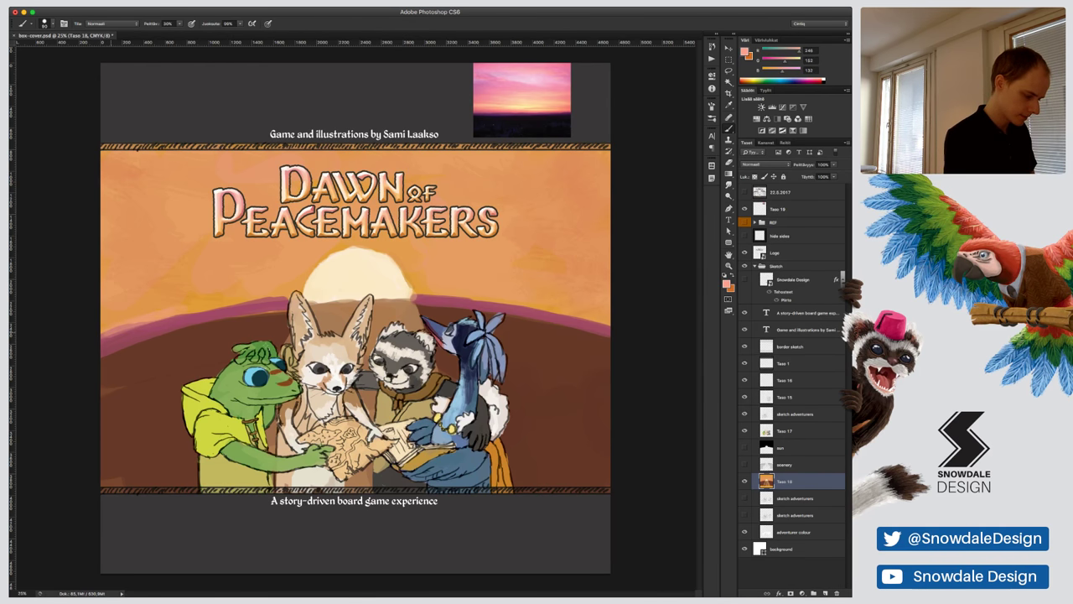
{"action": "left_click_drag", "start_coordinate": [110, 334], "coordinate": [283, 298]}
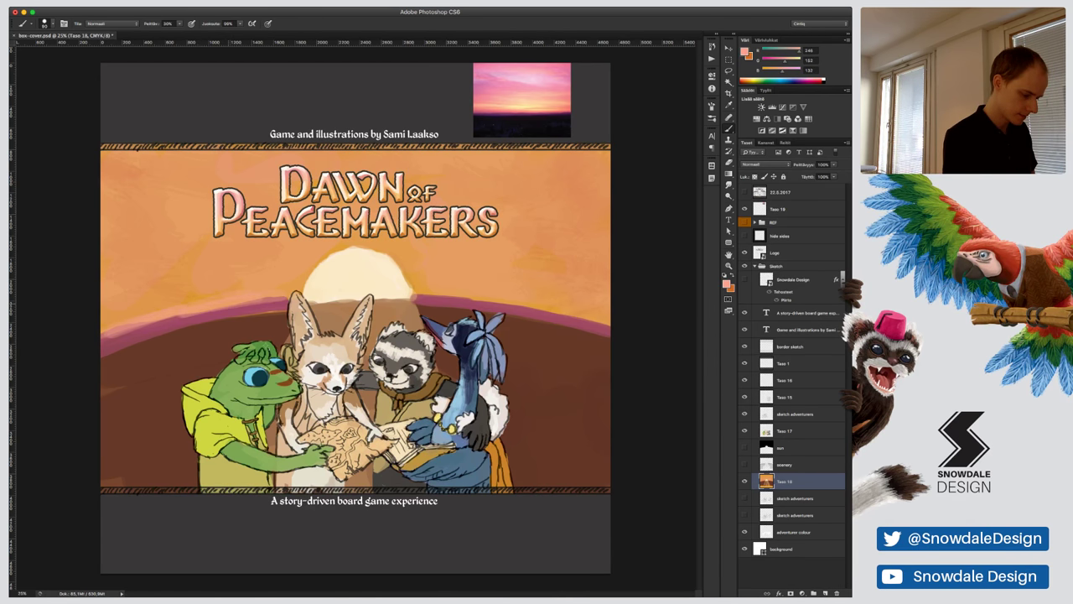
{"action": "left_click_drag", "start_coordinate": [112, 336], "coordinate": [182, 318]}
{"action": "left_click_drag", "start_coordinate": [106, 338], "coordinate": [190, 316]}
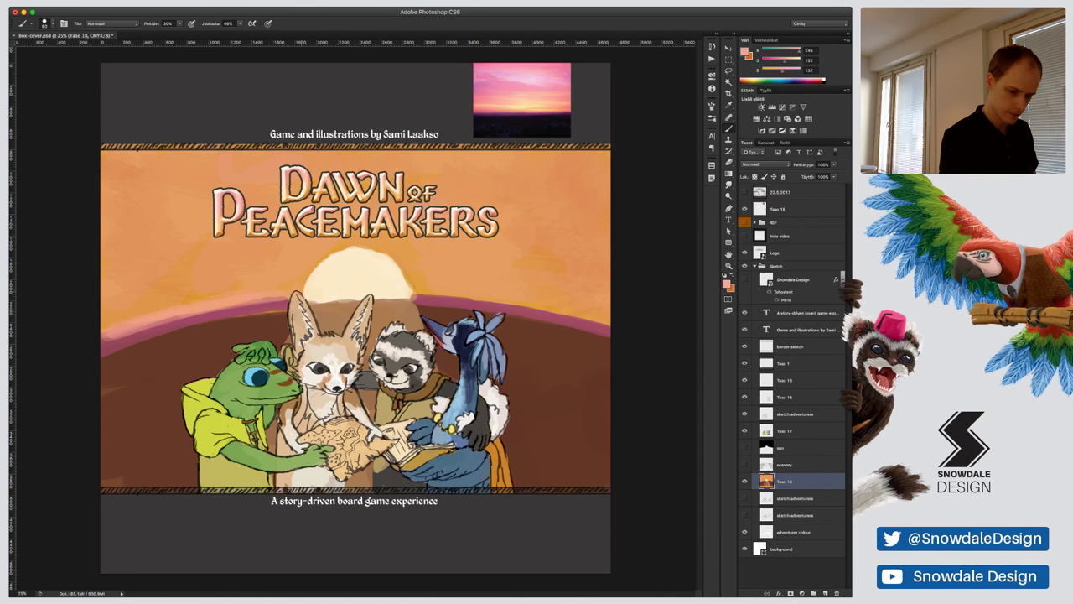
{"action": "left_click_drag", "start_coordinate": [421, 291], "coordinate": [432, 291]}
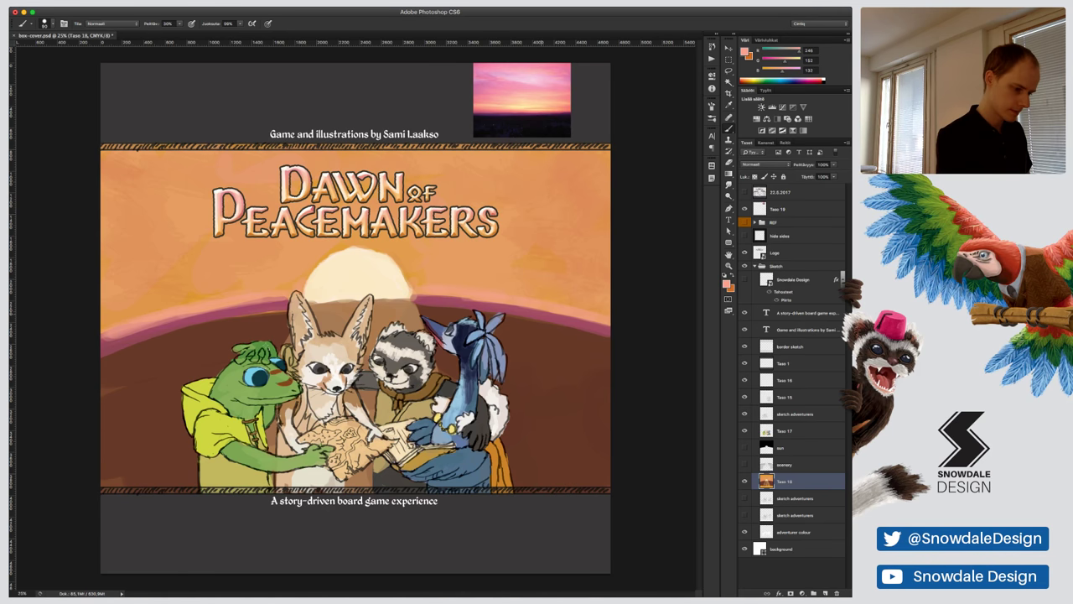
Sample pale pink from the sunset photo and paint sweeping cloud streaks across the sky on both sides of the logo, adding a stronger sampled pink
{"action": "left_click", "coordinate": [541, 81], "text": "alt"}
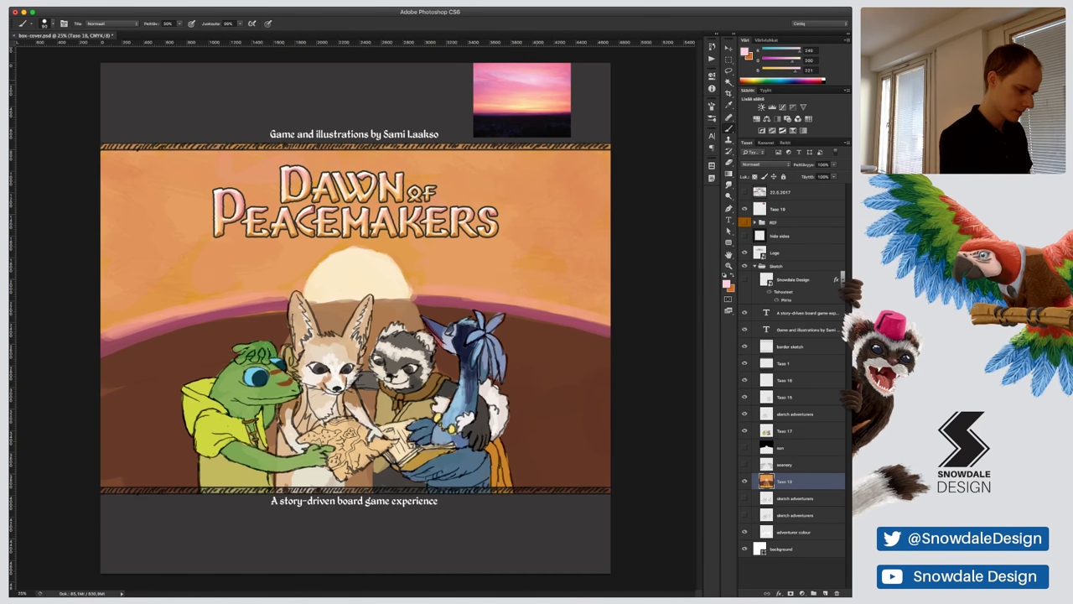
{"action": "left_click_drag", "start_coordinate": [288, 234], "coordinate": [144, 251]}
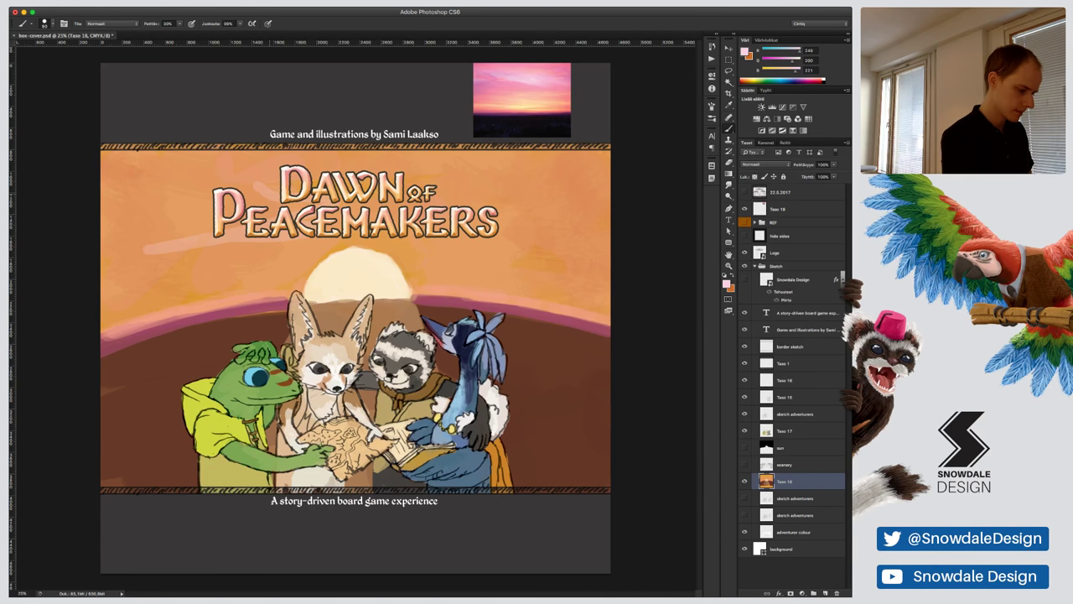
{"action": "left_click_drag", "start_coordinate": [277, 198], "coordinate": [104, 239]}
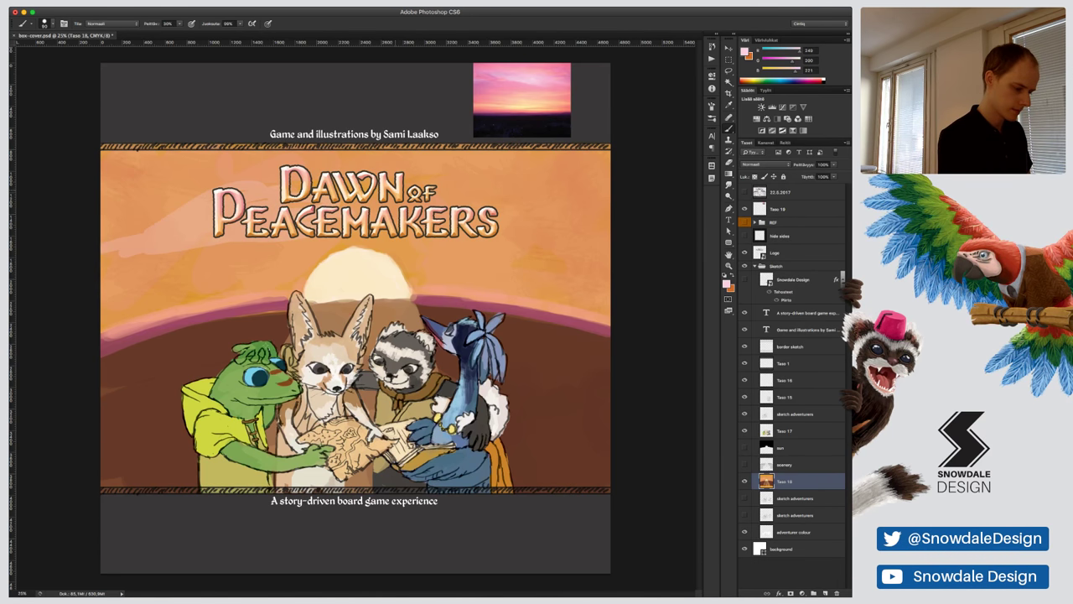
{"action": "left_click_drag", "start_coordinate": [587, 211], "coordinate": [407, 161]}
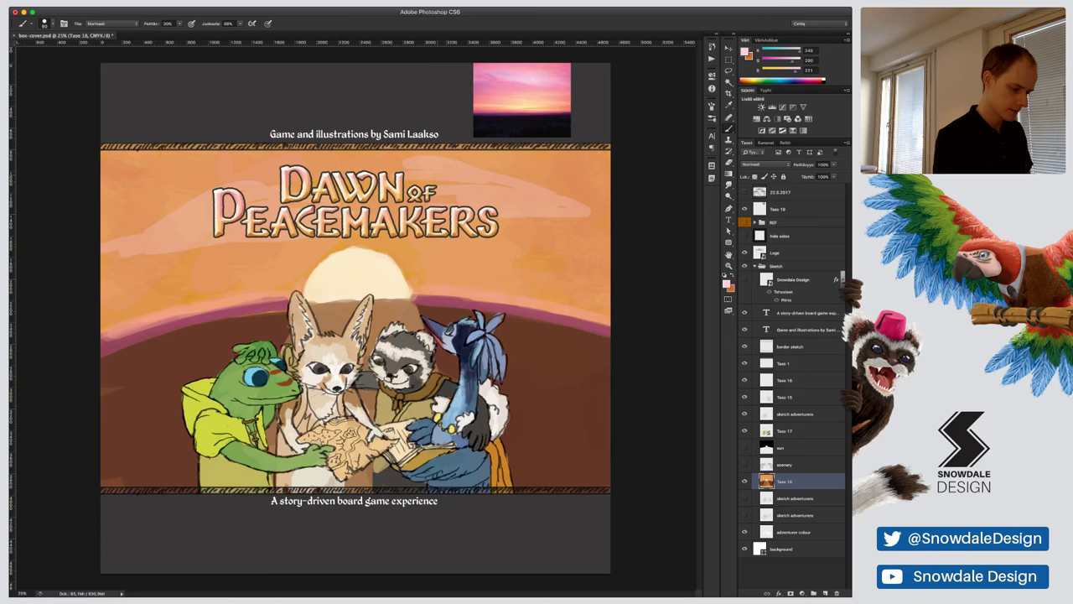
{"action": "left_click_drag", "start_coordinate": [458, 201], "coordinate": [369, 201]}
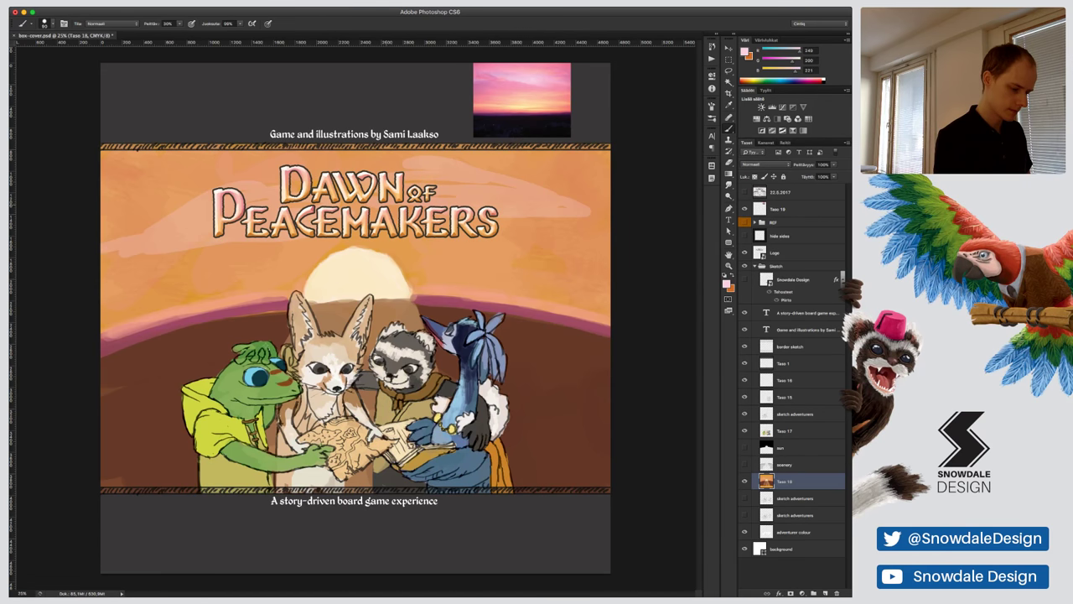
{"action": "left_click_drag", "start_coordinate": [597, 289], "coordinate": [446, 251]}
{"action": "left_click_drag", "start_coordinate": [571, 272], "coordinate": [503, 257]}
{"action": "left_click_drag", "start_coordinate": [499, 179], "coordinate": [411, 181]}
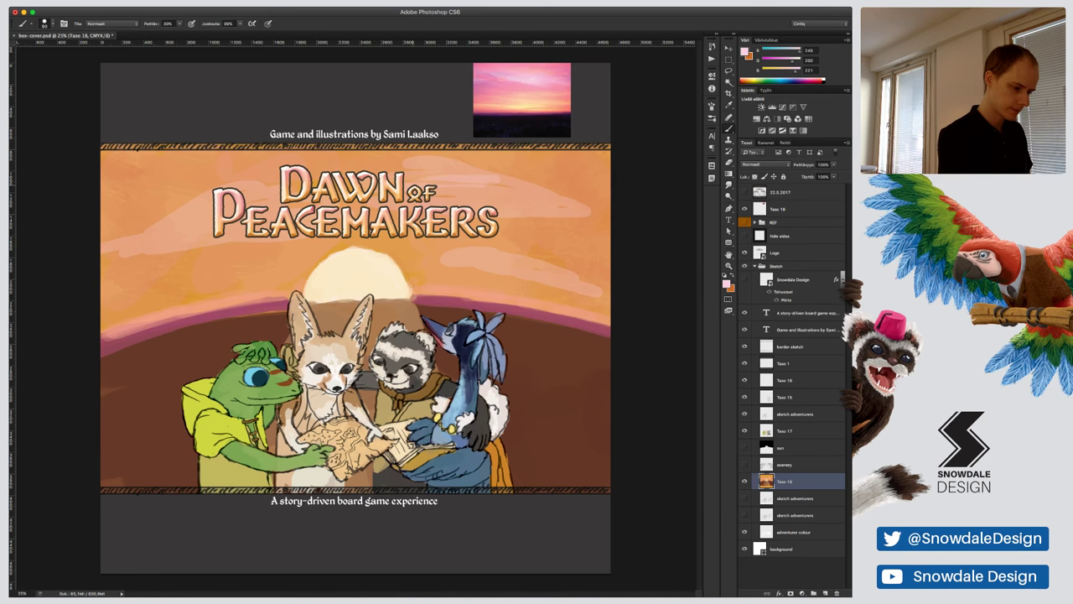
{"action": "left_click_drag", "start_coordinate": [543, 202], "coordinate": [434, 191]}
{"action": "left_click", "coordinate": [533, 91], "text": "alt"}
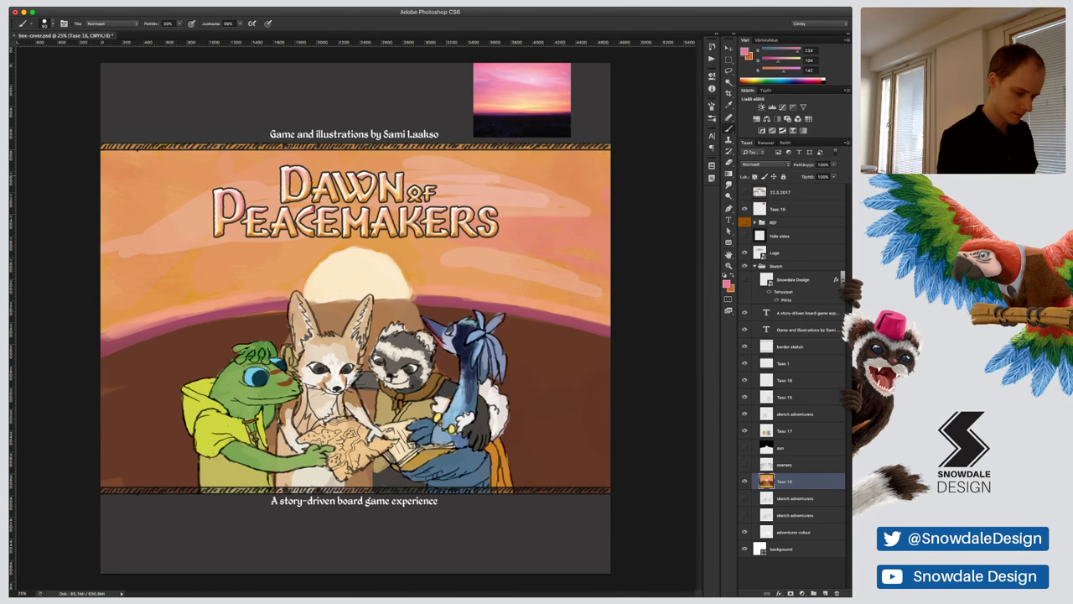
Sample near-black from the sunset photo's foreground and shade the ground under the horizon and around the blue bird
{"action": "left_click", "coordinate": [523, 126], "text": "alt"}
{"action": "left_click_drag", "start_coordinate": [503, 321], "coordinate": [609, 351]}
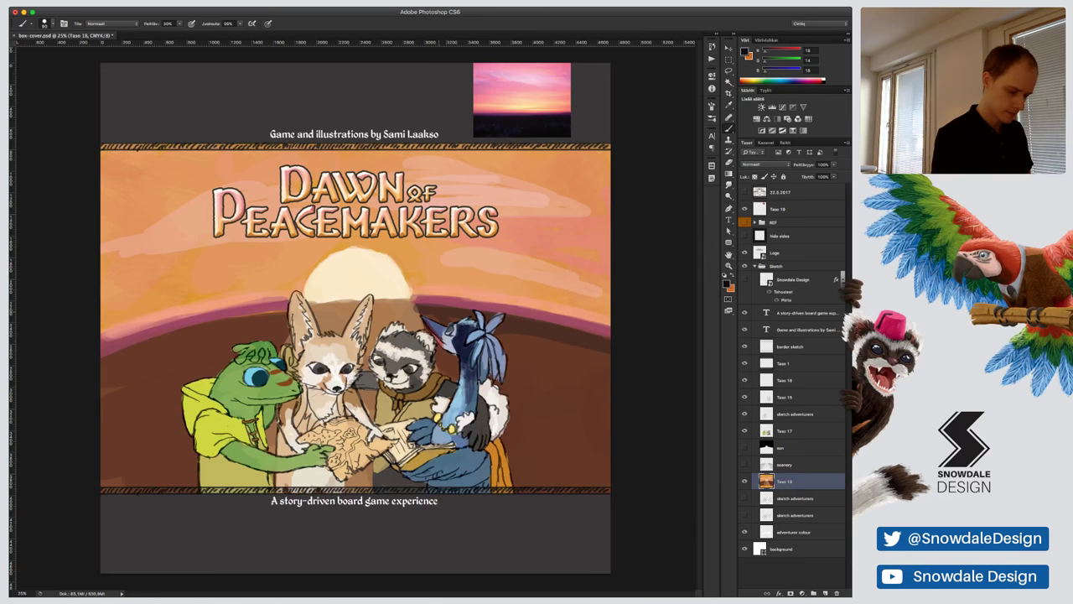
{"action": "left_click_drag", "start_coordinate": [437, 348], "coordinate": [456, 379]}
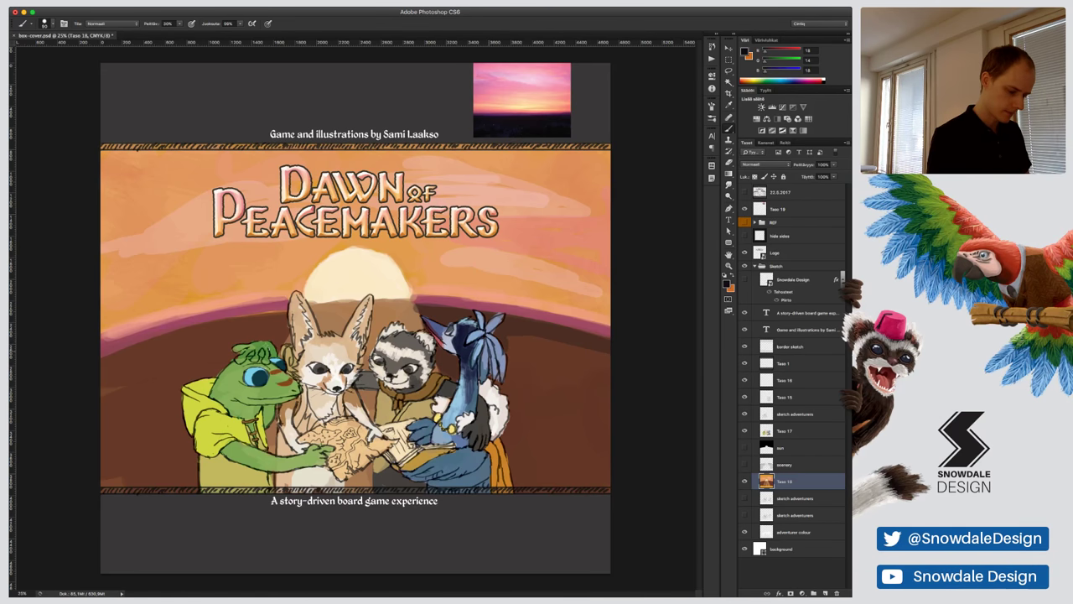
{"action": "left_click_drag", "start_coordinate": [550, 342], "coordinate": [506, 388]}
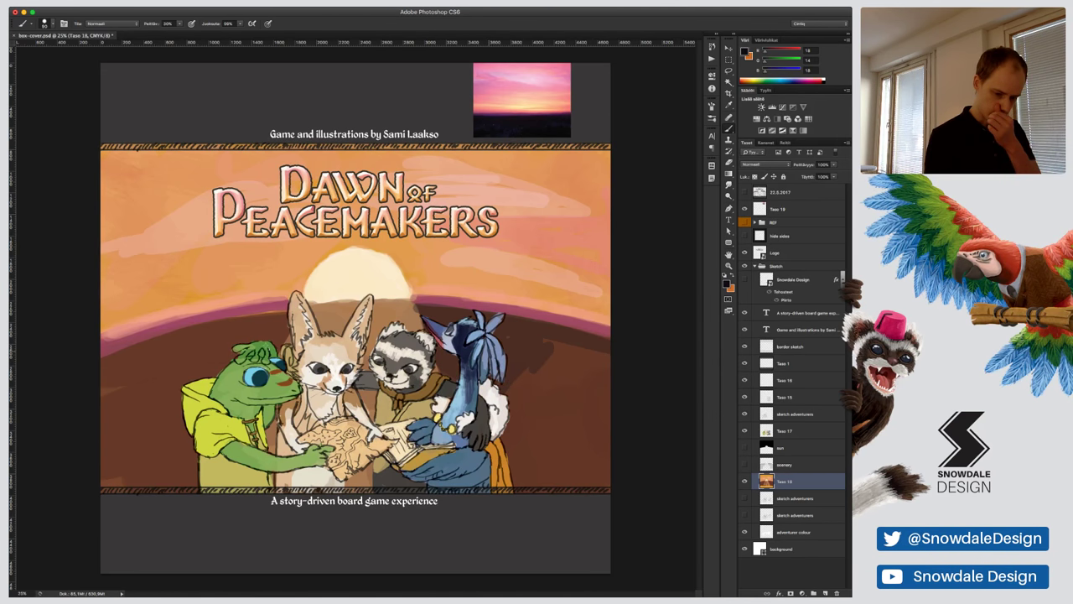
Enlarge the brush and darken the ground beside the bird down to the lower border, blending with sampled dark brown and setting brush opacity to 70%
{"action": "key", "text": "]"}
{"action": "key", "text": "]"}
{"action": "key", "text": "]"}
{"action": "left_click_drag", "start_coordinate": [567, 344], "coordinate": [565, 394]}
{"action": "left_click_drag", "start_coordinate": [553, 369], "coordinate": [513, 479]}
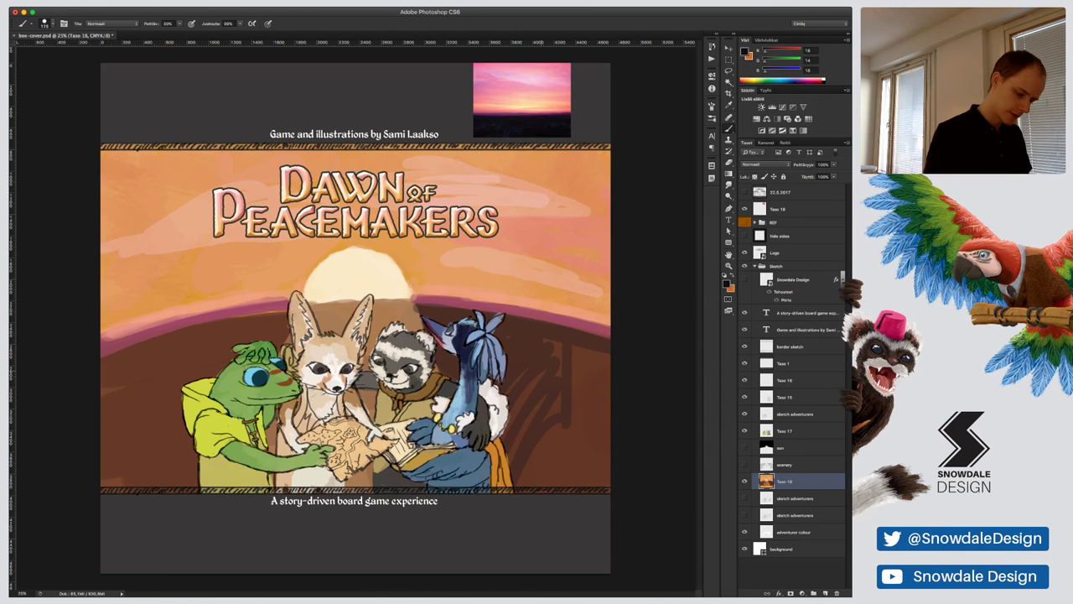
{"action": "left_click_drag", "start_coordinate": [545, 377], "coordinate": [508, 481]}
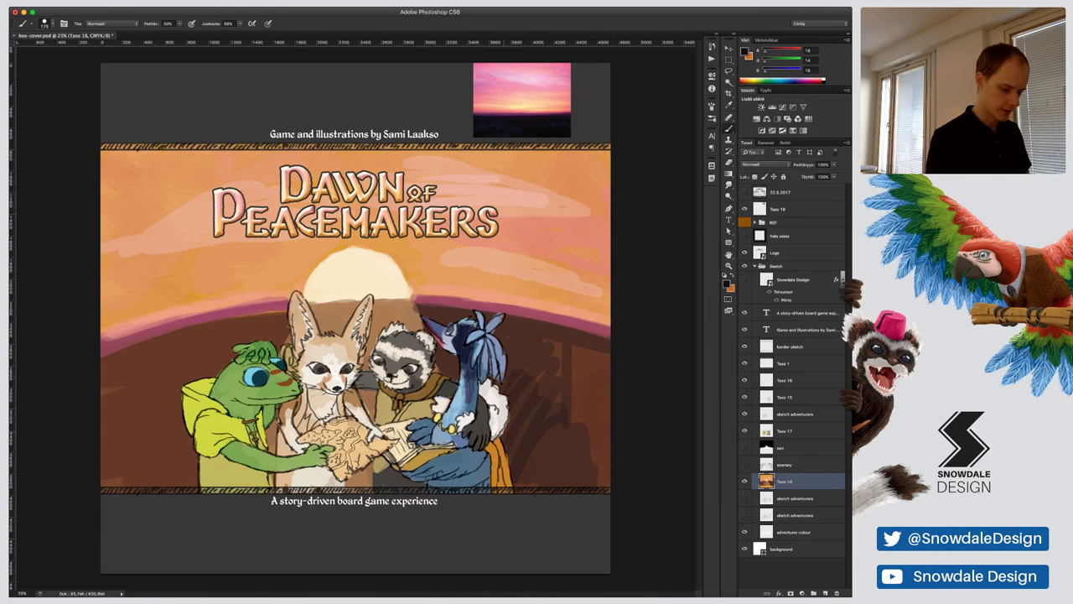
{"action": "left_click_drag", "start_coordinate": [604, 390], "coordinate": [591, 490]}
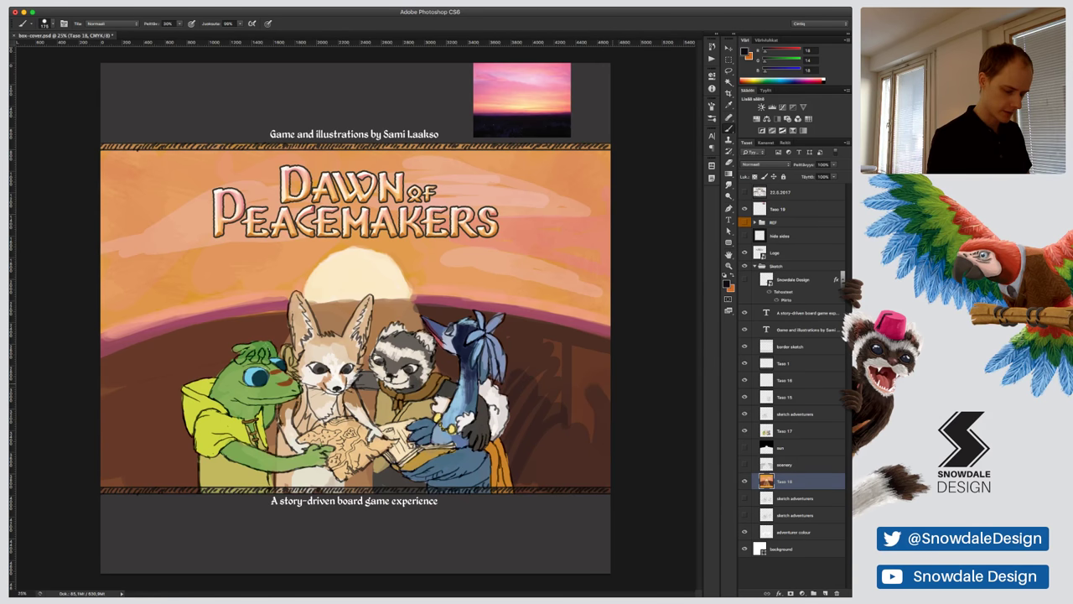
{"action": "left_click", "coordinate": [553, 403], "text": "alt"}
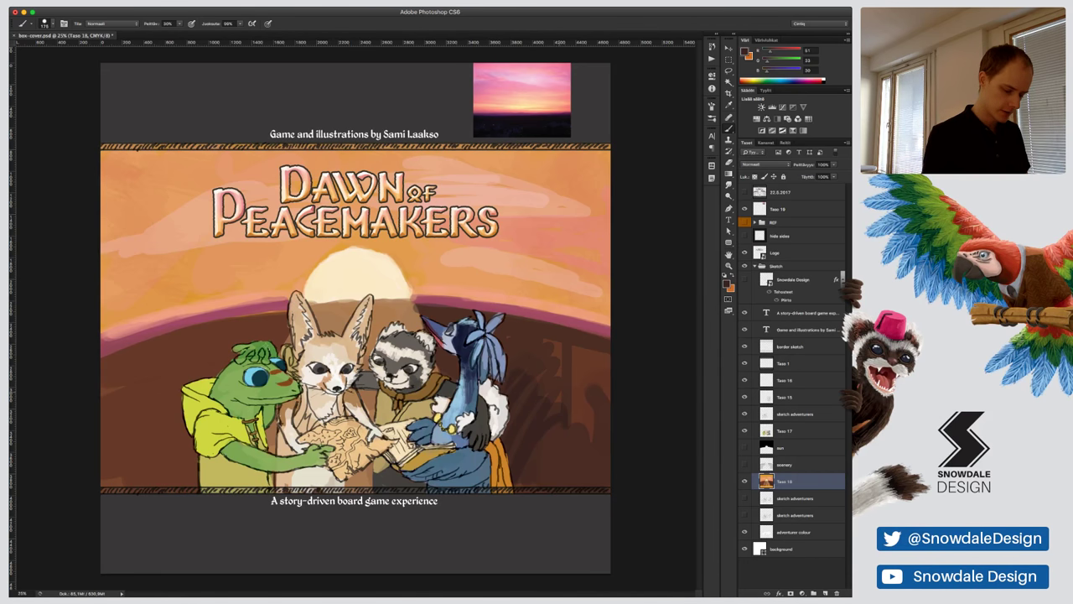
{"action": "key", "text": "7"}
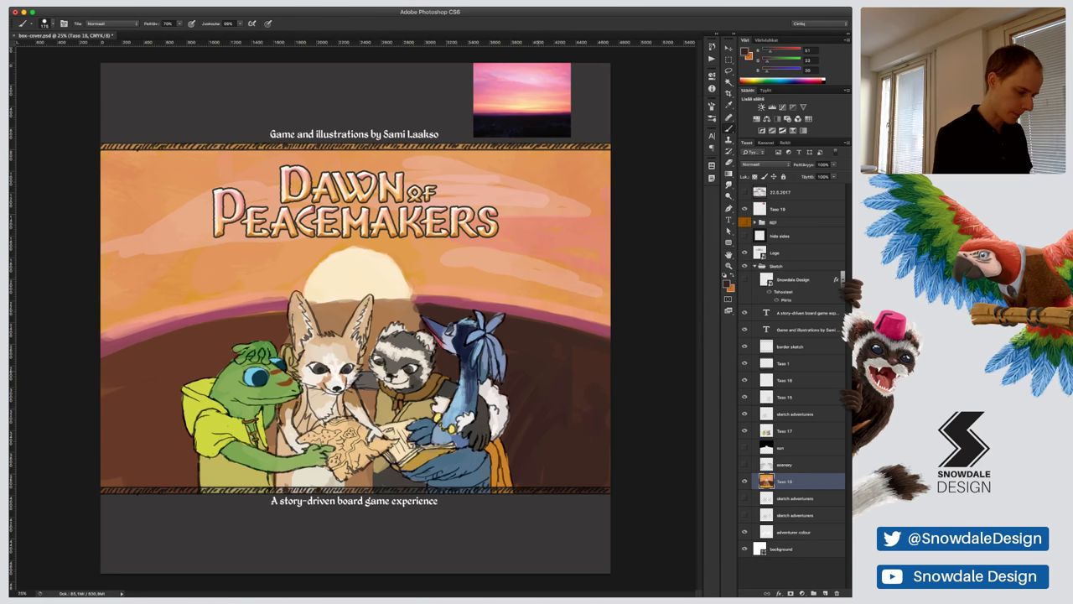
Sample the sky orange and trim the sun's upper edge with it, then shrink the brush and sample the sun's cream colour
{"action": "left_click", "coordinate": [342, 244], "text": "alt"}
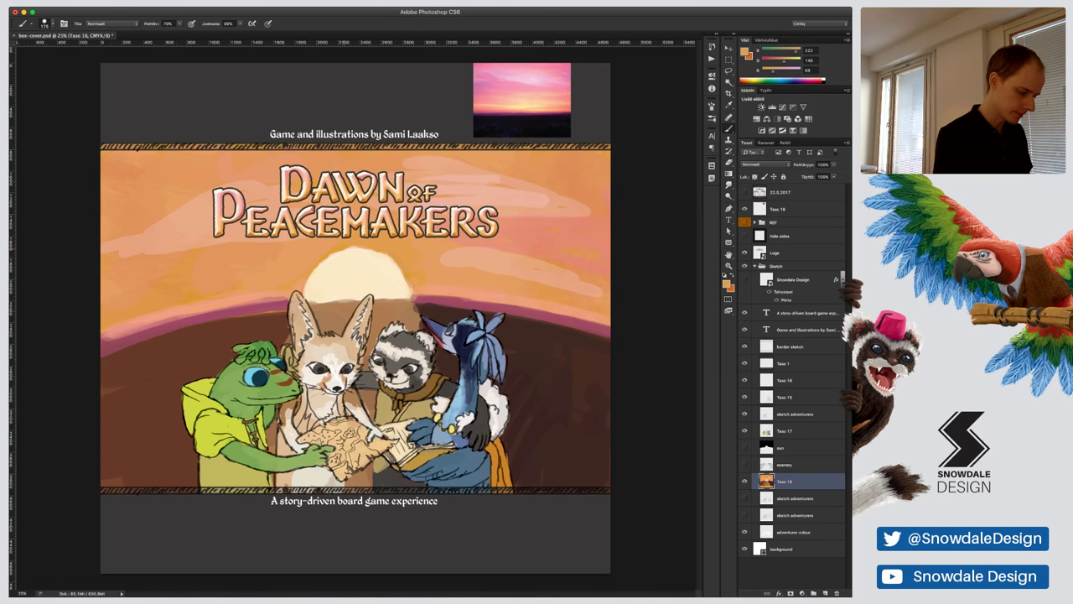
{"action": "left_click_drag", "start_coordinate": [342, 245], "coordinate": [374, 254]}
{"action": "key", "text": "bracketleft"}
{"action": "key", "text": "bracketleft"}
{"action": "key", "text": "bracketleft"}
{"action": "key", "text": "bracketleft"}
{"action": "key", "text": "bracketleft"}
{"action": "key", "text": "bracketleft"}
{"action": "left_click", "coordinate": [357, 262], "text": "alt"}
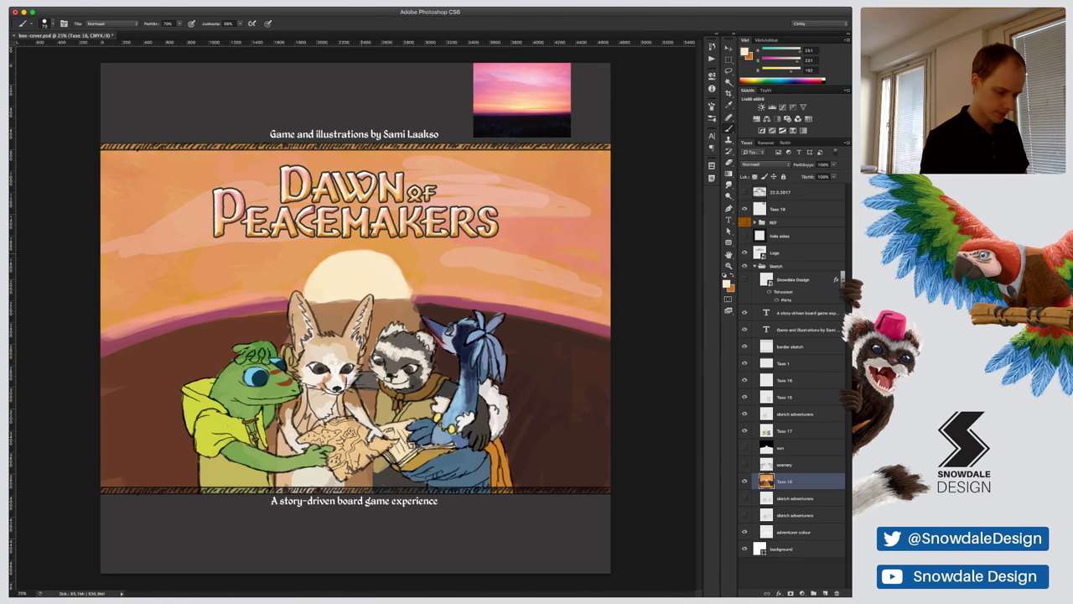
{"action": "key", "text": "ctrl+z"}
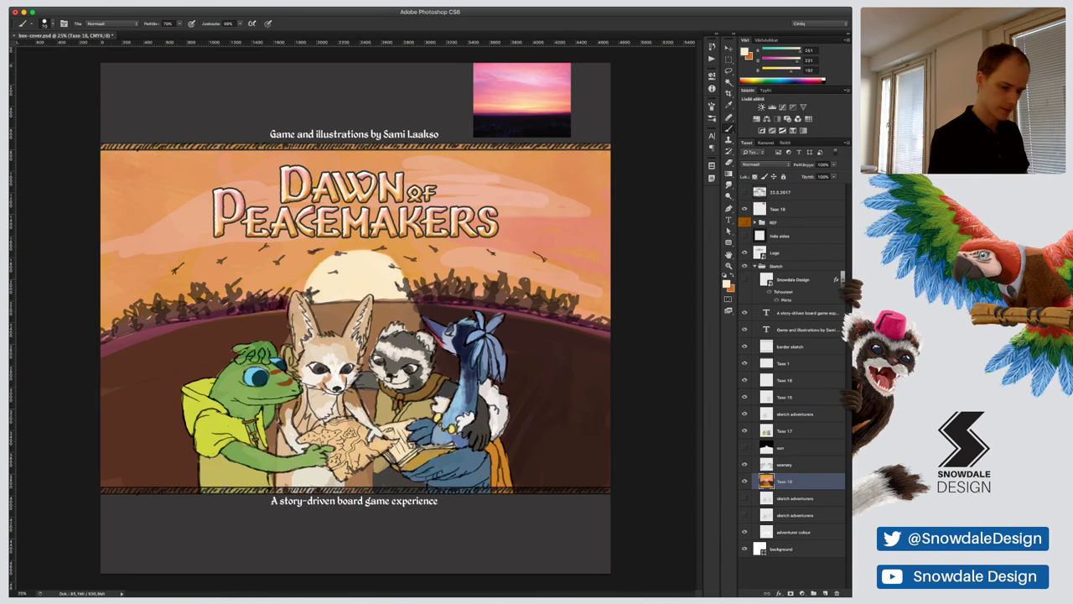
Sample the darker brown from the ground beside the bird and paint it over the lower ground there with a much larger brush
{"action": "left_click", "coordinate": [590, 227], "text": "alt"}
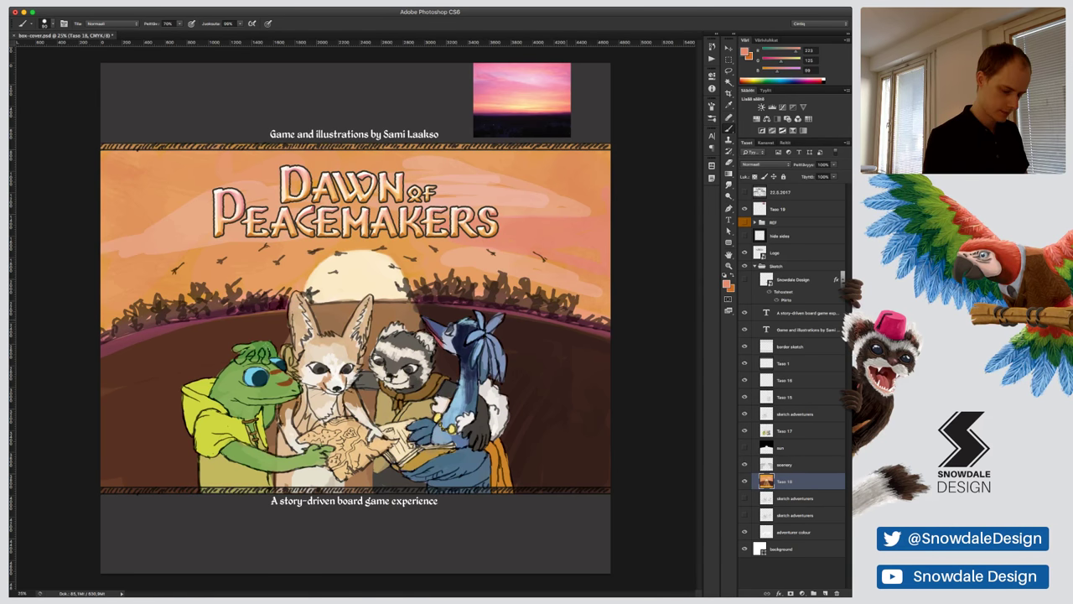
{"action": "left_click", "coordinate": [578, 362], "text": "alt"}
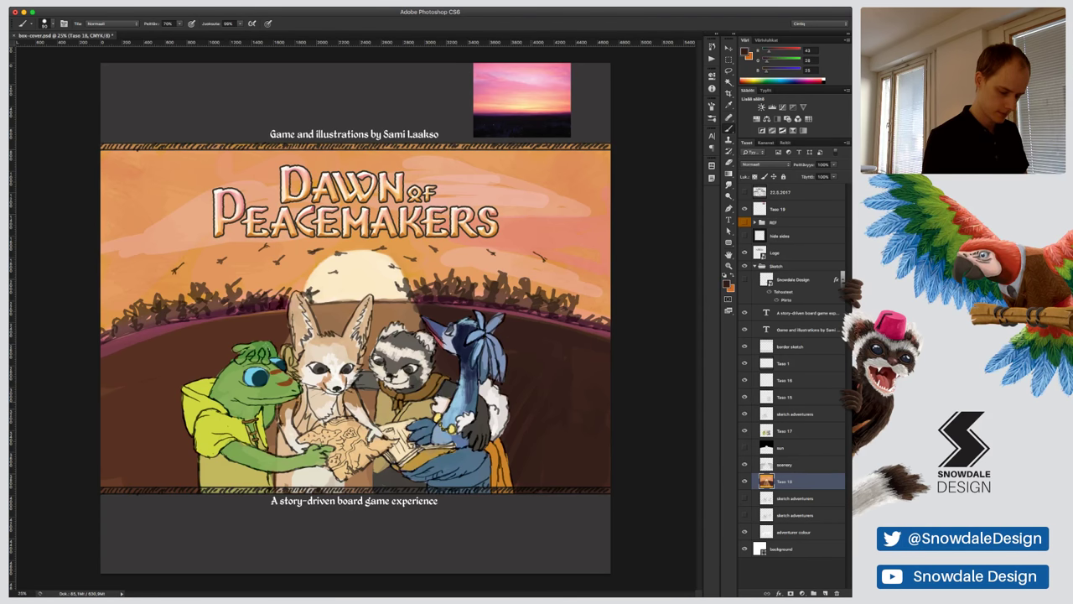
{"action": "key", "text": "bracketright"}
{"action": "key", "text": "bracketright"}
{"action": "key", "text": "bracketright"}
{"action": "key", "text": "bracketright"}
{"action": "key", "text": "bracketright"}
{"action": "key", "text": "bracketright"}
{"action": "key", "text": "bracketright"}
{"action": "left_click_drag", "start_coordinate": [526, 410], "coordinate": [519, 459]}
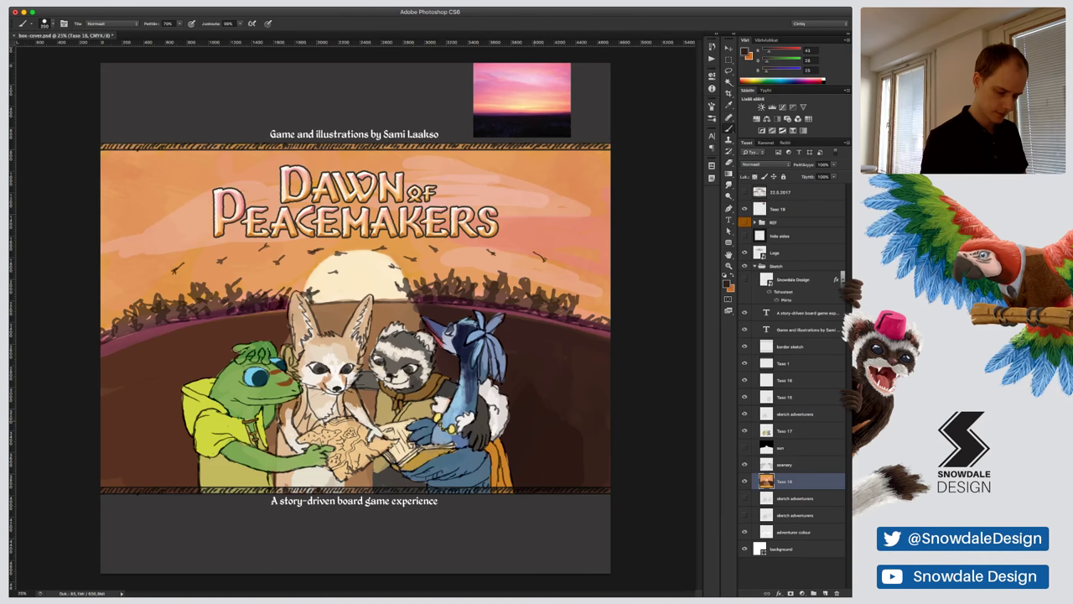
Raise the brush opacity to 100% and cover the ground between the bird and the artwork's right edge, just below the horizon
{"action": "key", "text": "0"}
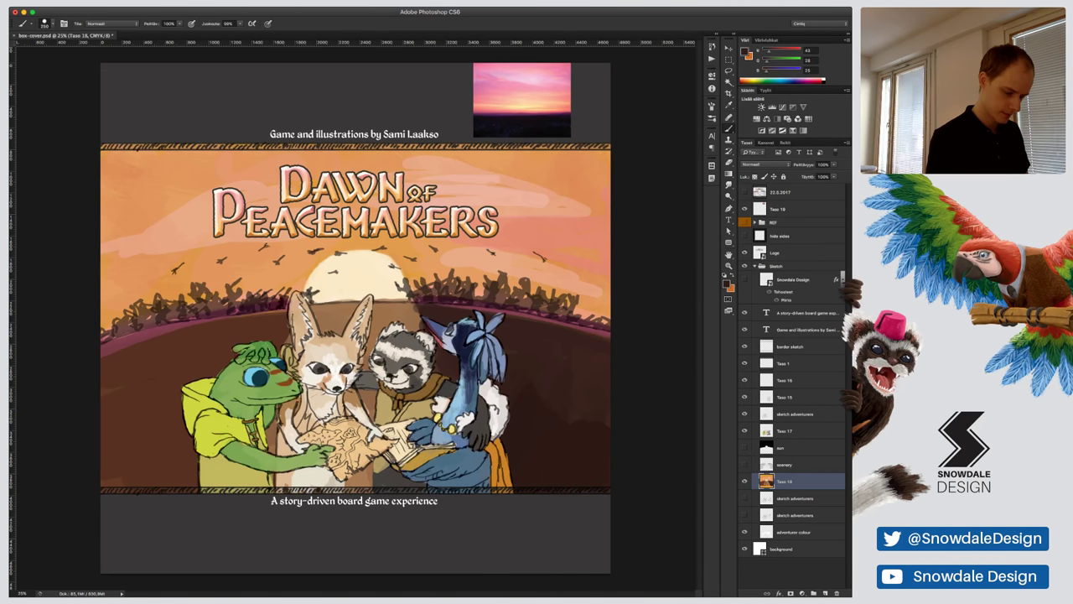
{"action": "left_click_drag", "start_coordinate": [509, 345], "coordinate": [597, 364]}
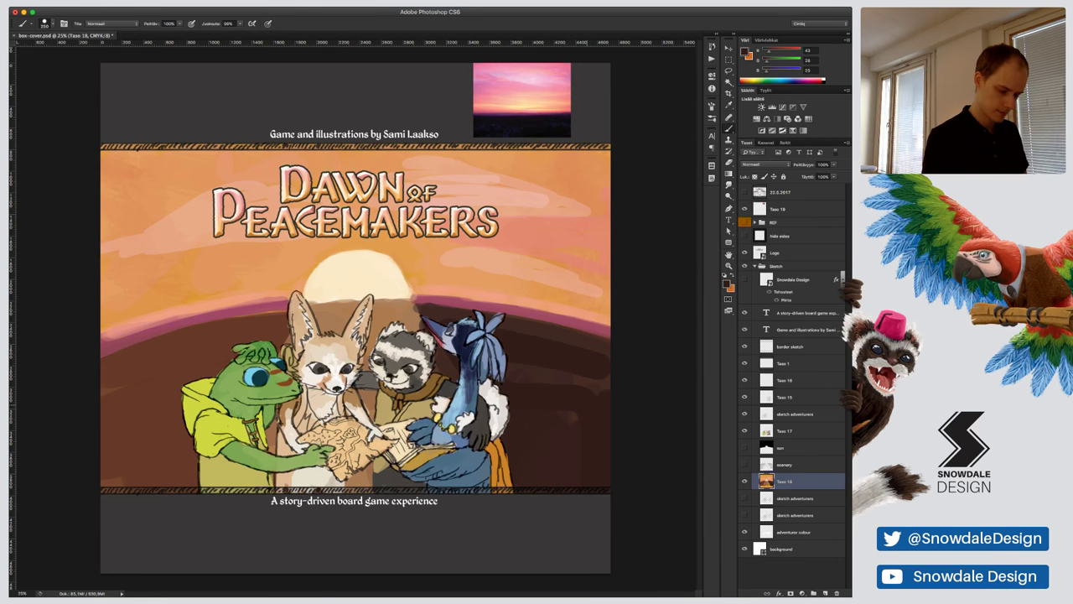
{"action": "left_click_drag", "start_coordinate": [518, 369], "coordinate": [597, 377]}
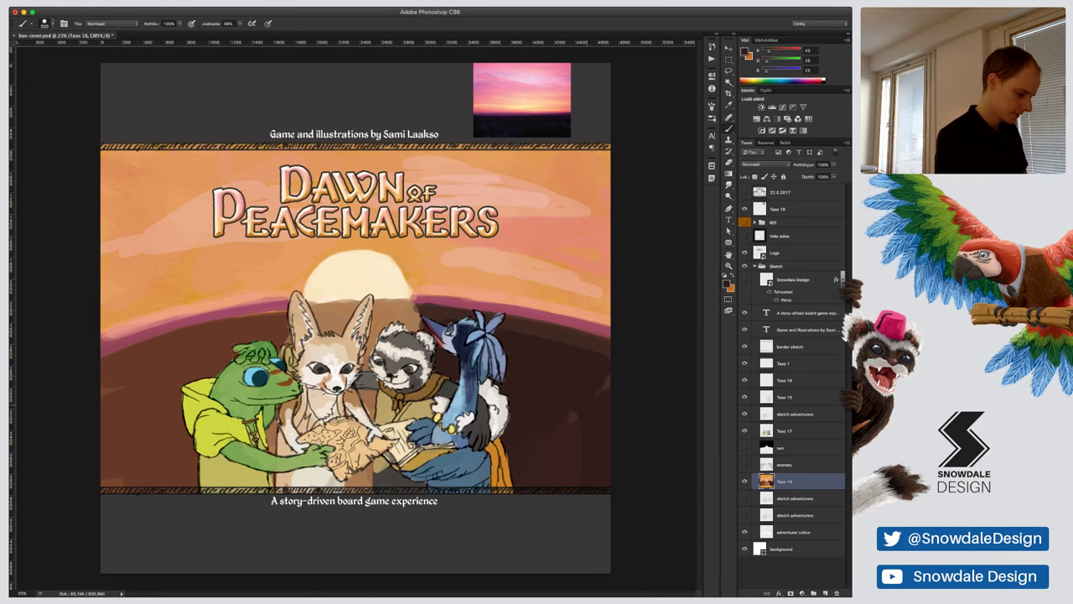
Cover the ground behind and beside the frog with the same solid dark brown, filling the remaining gaps down to the lower border
{"action": "left_click_drag", "start_coordinate": [228, 343], "coordinate": [108, 382]}
{"action": "left_click_drag", "start_coordinate": [210, 342], "coordinate": [107, 410]}
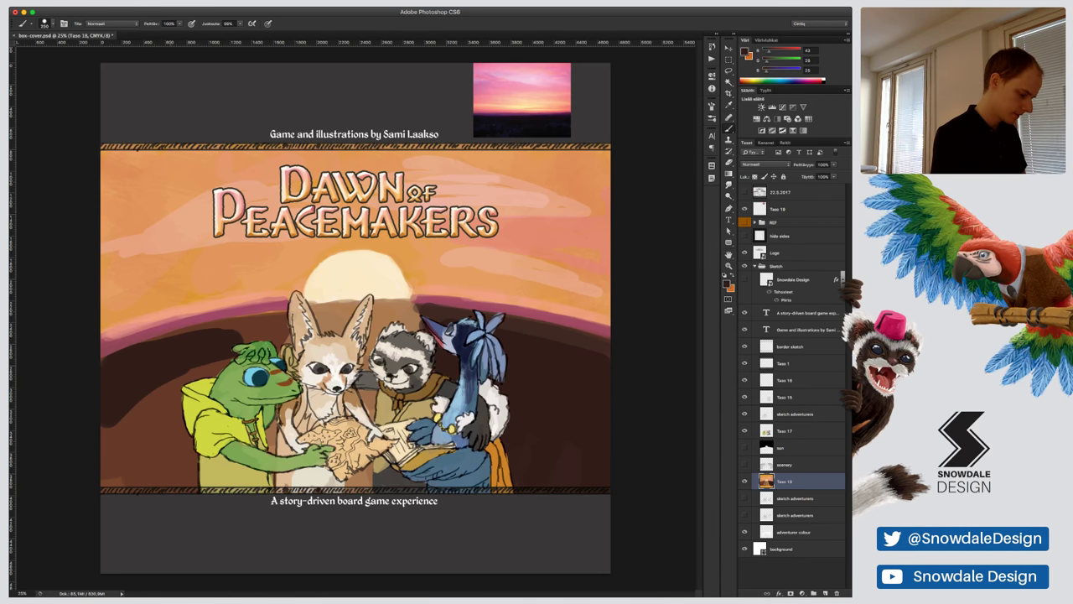
{"action": "left_click_drag", "start_coordinate": [191, 373], "coordinate": [110, 478]}
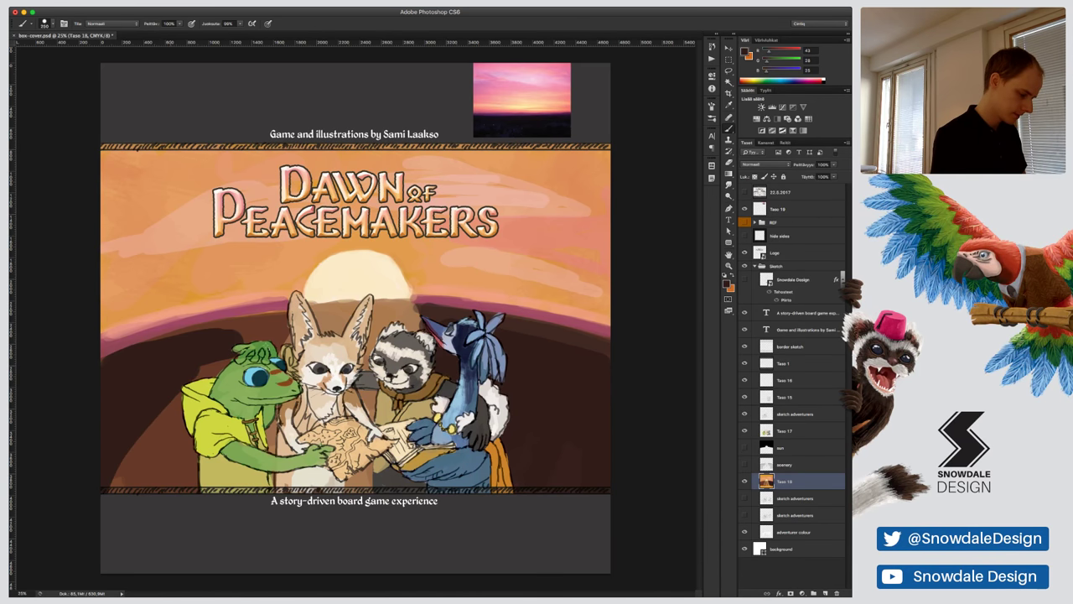
{"action": "left_click_drag", "start_coordinate": [174, 397], "coordinate": [122, 482]}
{"action": "left_click_drag", "start_coordinate": [147, 436], "coordinate": [141, 476]}
{"action": "left_click_drag", "start_coordinate": [175, 402], "coordinate": [142, 485]}
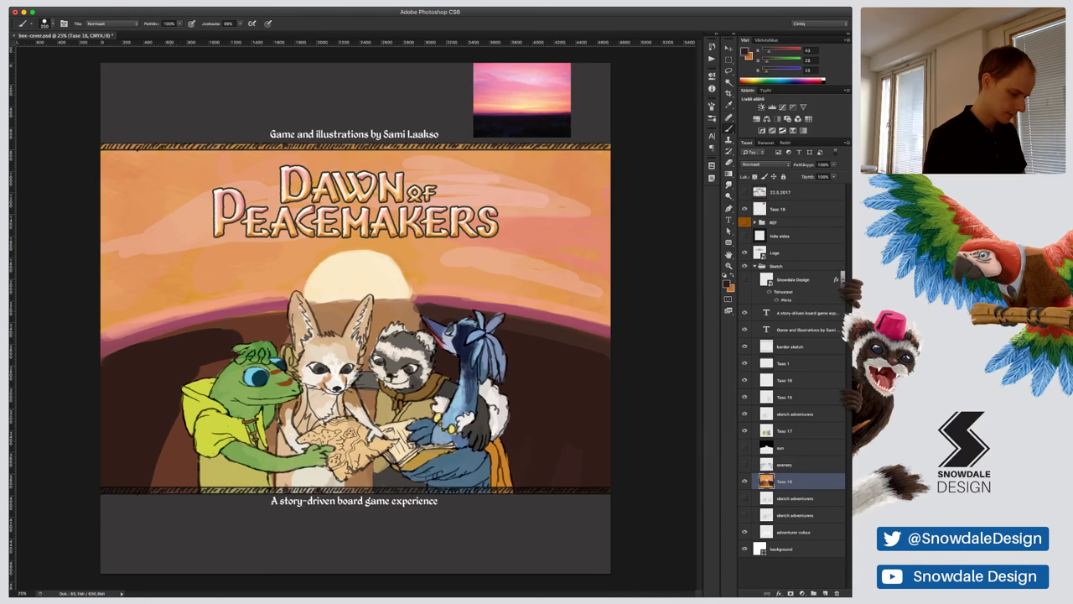
{"action": "key", "text": "ctrl+alt+z"}
{"action": "key", "text": "ctrl+alt+z"}
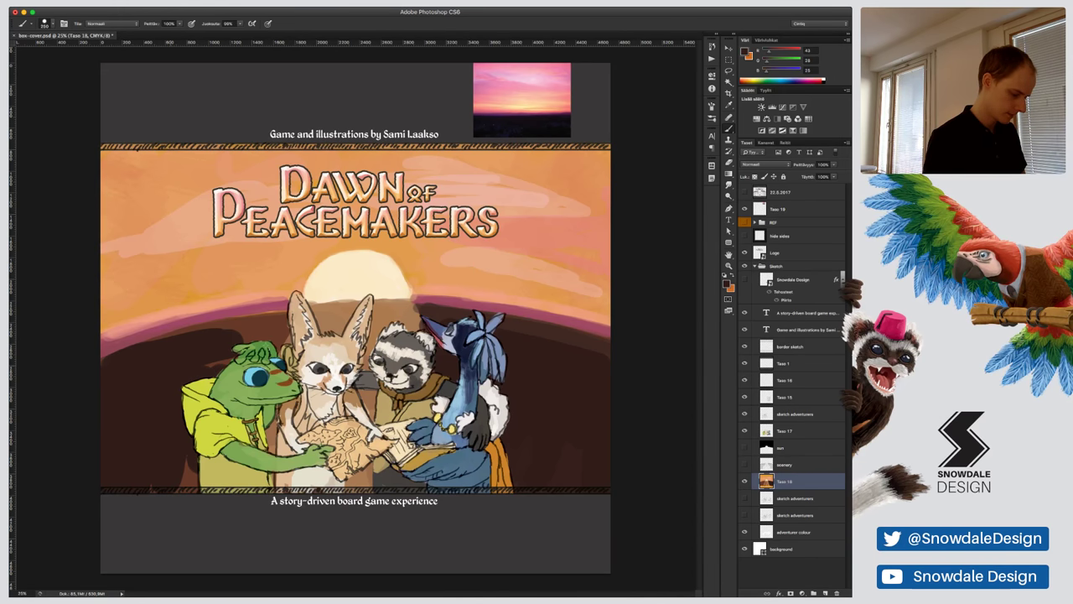
{"action": "left_click_drag", "start_coordinate": [245, 332], "coordinate": [278, 339]}
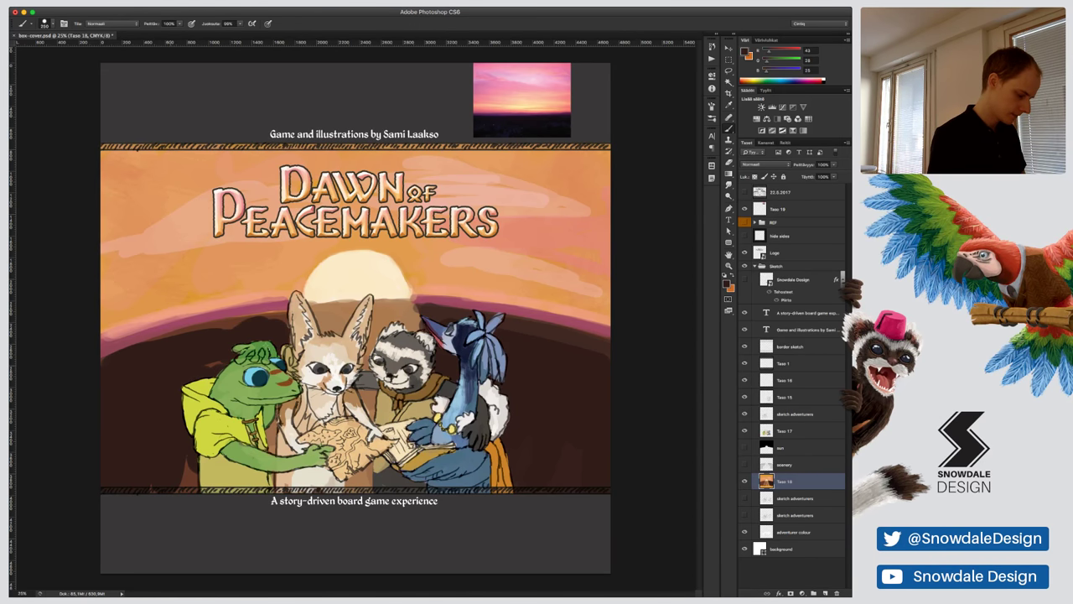
{"action": "left_click_drag", "start_coordinate": [186, 466], "coordinate": [189, 485]}
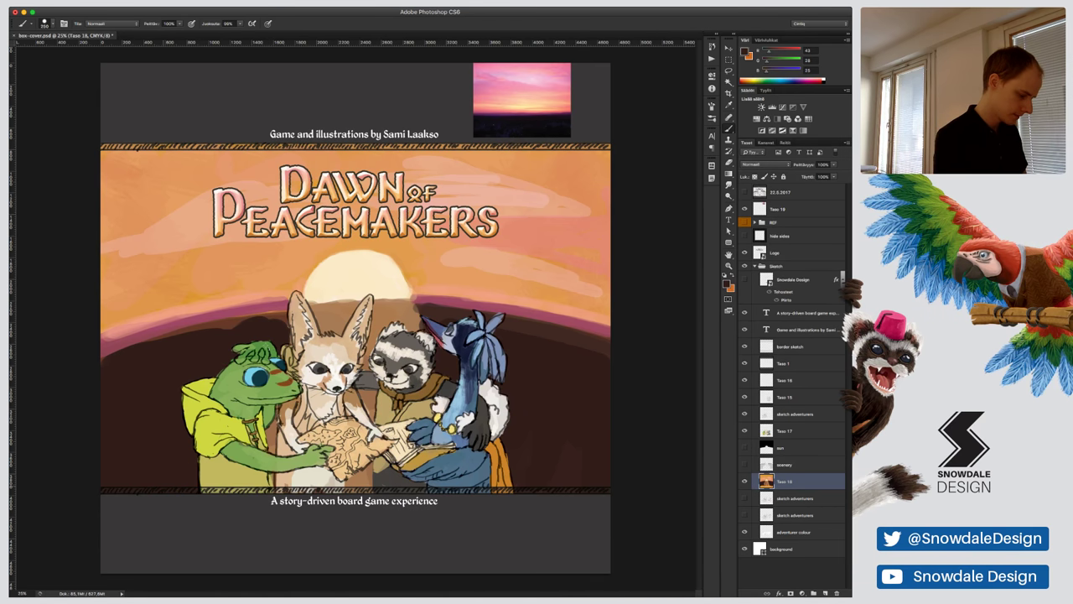
Shrink the brush and trim the dark brown ground's curved edge along the horizon on both sides of the animals
{"action": "key", "text": "bracketleft"}
{"action": "key", "text": "bracketleft"}
{"action": "key", "text": "bracketleft"}
{"action": "key", "text": "bracketleft"}
{"action": "key", "text": "bracketleft"}
{"action": "key", "text": "bracketleft"}
{"action": "left_click_drag", "start_coordinate": [103, 353], "coordinate": [284, 317]}
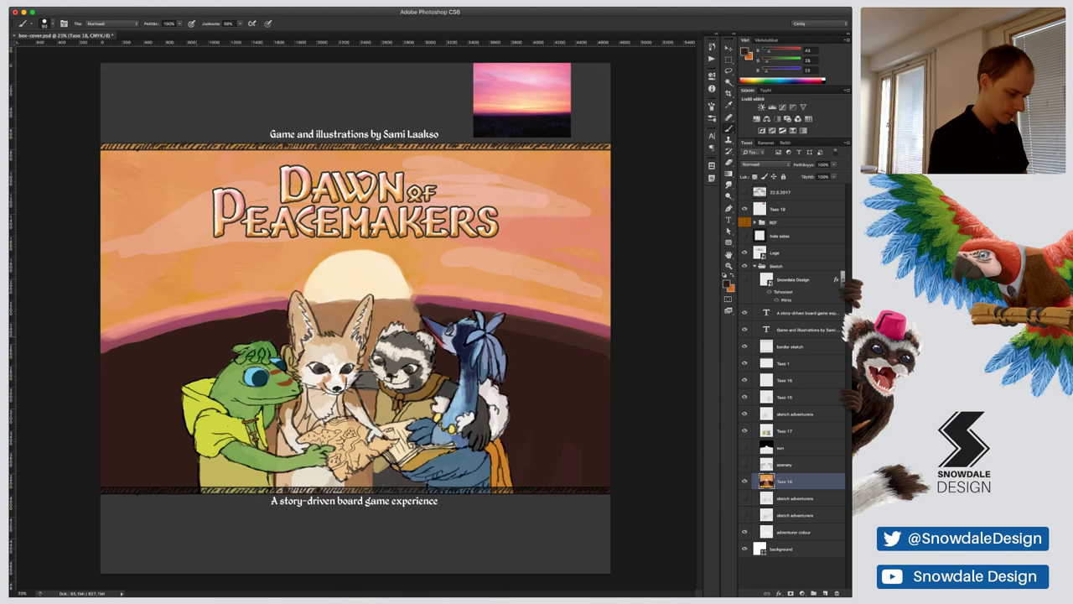
{"action": "key", "text": "ctrl+alt+z"}
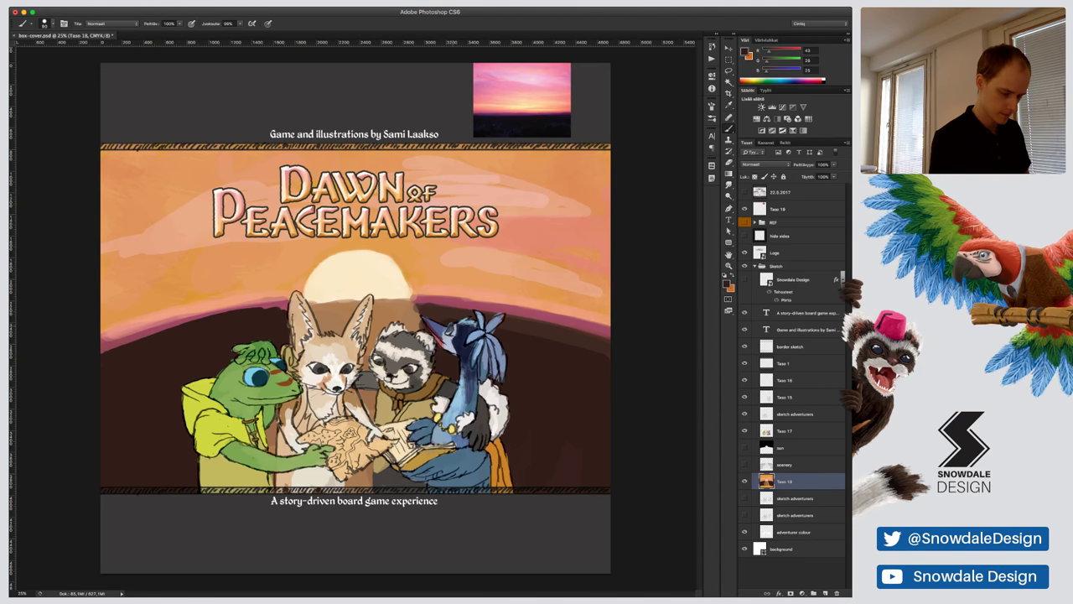
{"action": "mouse_move", "coordinate": [422, 310]}
{"action": "left_mouse_down"}
{"action": "mouse_move", "coordinate": [533, 326]}
{"action": "mouse_move", "coordinate": [608, 354]}
{"action": "left_mouse_up"}
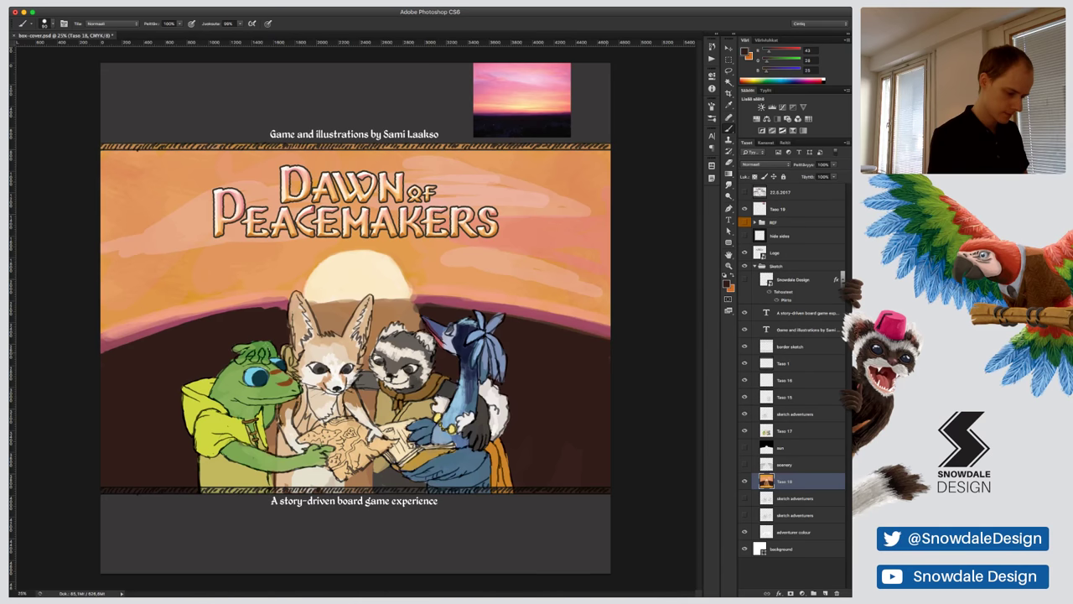
{"action": "key", "text": "ctrl+alt+z"}
{"action": "left_click", "coordinate": [408, 311], "text": "alt"}
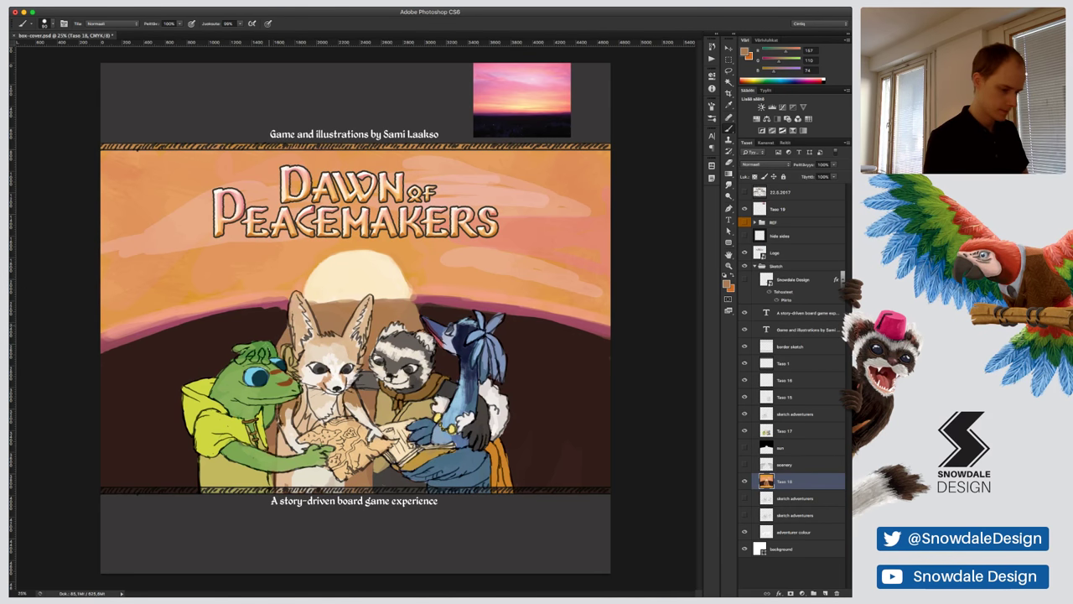
{"action": "left_click", "coordinate": [276, 315], "text": "alt"}
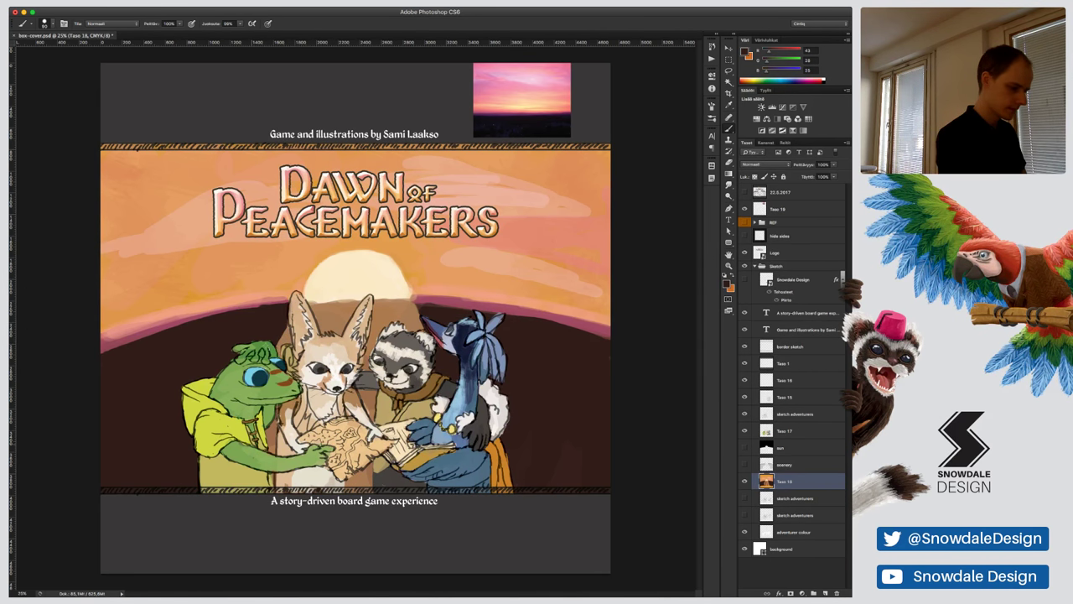
Sample pink from the sunset photo and paint broad clouds in the sky's upper-left corner, reducing the brush opacity to 70%
{"action": "left_click", "coordinate": [505, 88], "text": "alt"}
{"action": "key", "text": "bracketright"}
{"action": "key", "text": "bracketright"}
{"action": "key", "text": "bracketright"}
{"action": "key", "text": "bracketright"}
{"action": "mouse_move", "coordinate": [166, 180]}
{"action": "left_mouse_down"}
{"action": "mouse_move", "coordinate": [224, 166]}
{"action": "mouse_move", "coordinate": [106, 199]}
{"action": "left_mouse_up"}
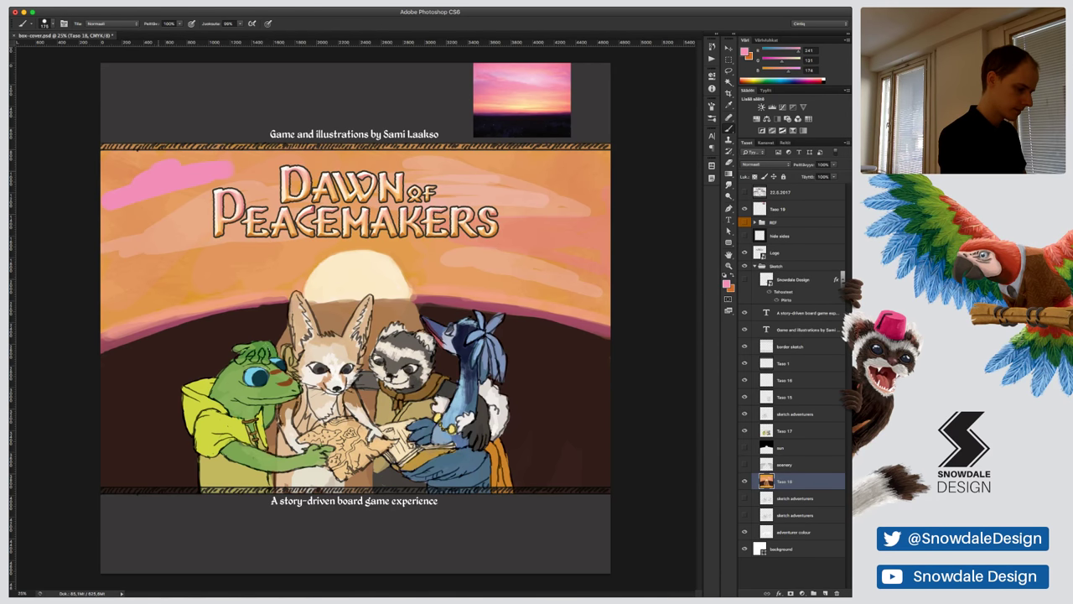
{"action": "key", "text": "7"}
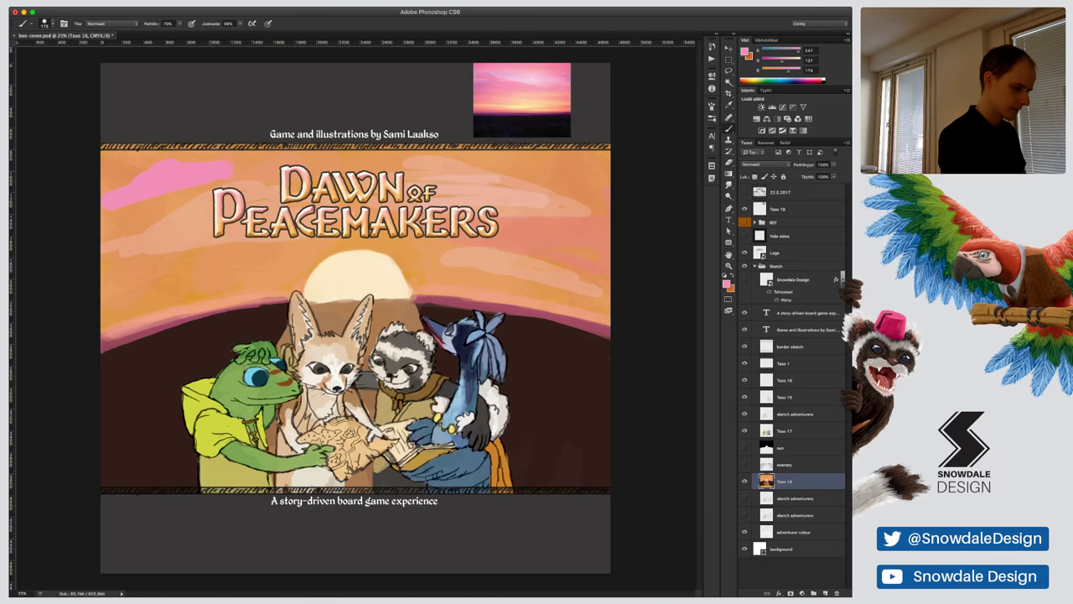
{"action": "left_click_drag", "start_coordinate": [142, 158], "coordinate": [104, 175]}
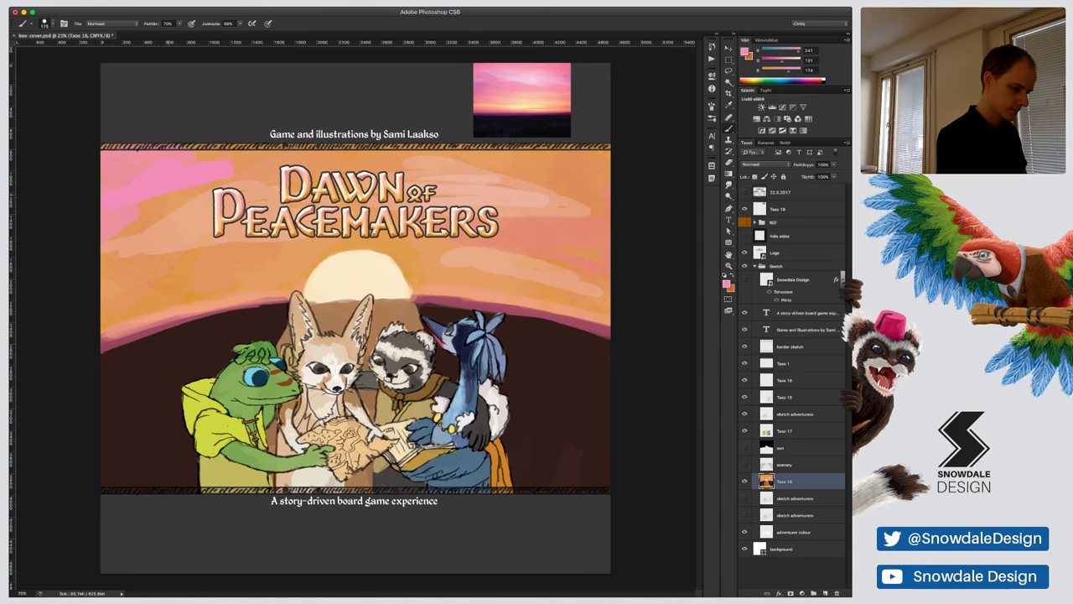
Sample the pale peach from the sunset photo and paint cloud streaks across the sky on both sides of and above the sun
{"action": "left_click", "coordinate": [522, 101], "text": "alt"}
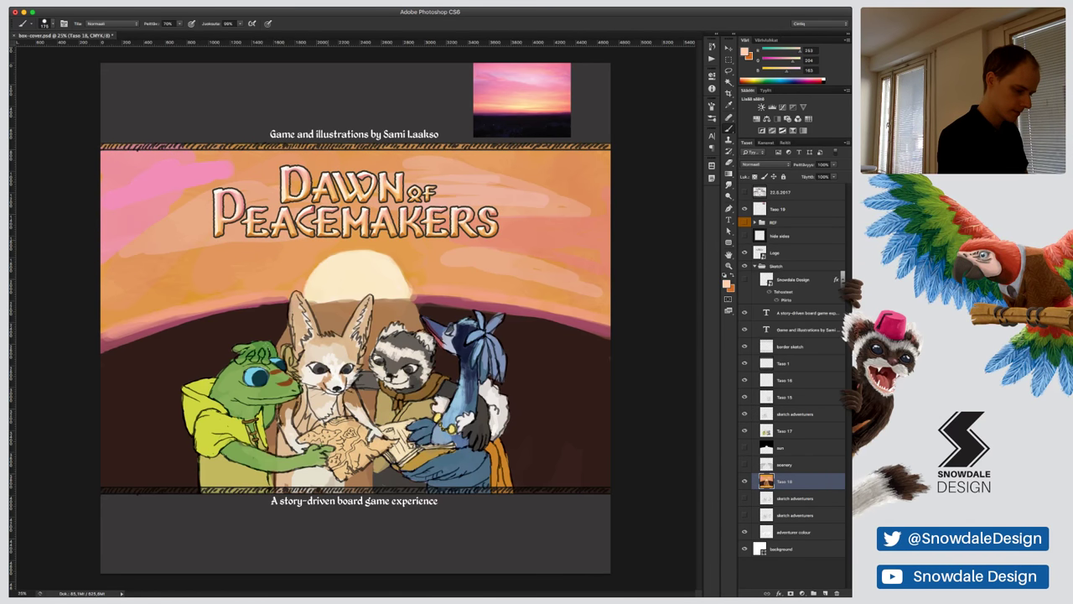
{"action": "left_click_drag", "start_coordinate": [303, 253], "coordinate": [379, 248]}
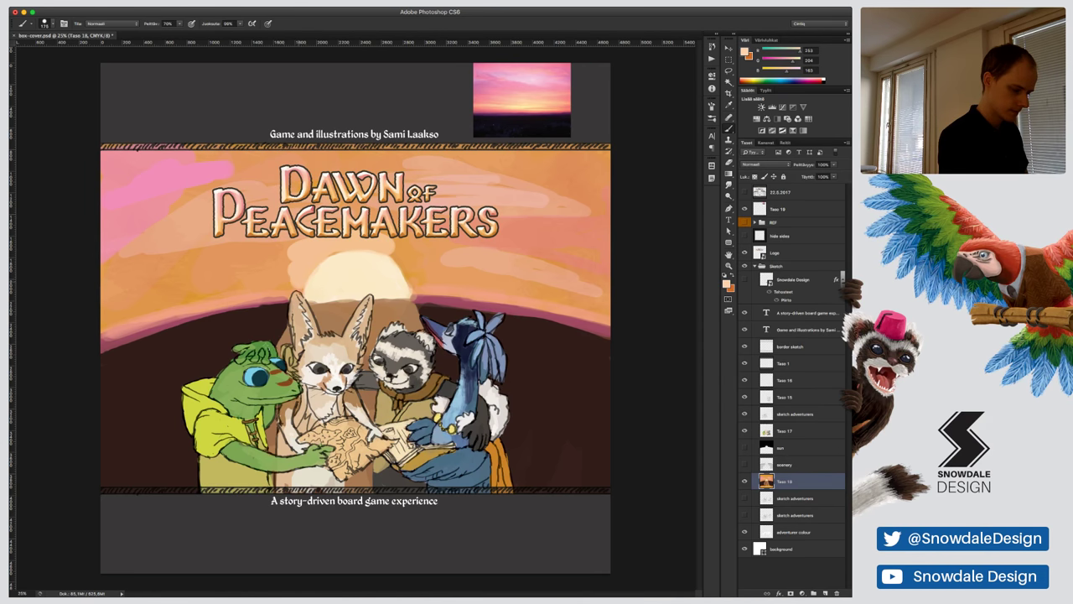
{"action": "left_click_drag", "start_coordinate": [304, 273], "coordinate": [147, 293]}
{"action": "left_click_drag", "start_coordinate": [191, 255], "coordinate": [308, 242]}
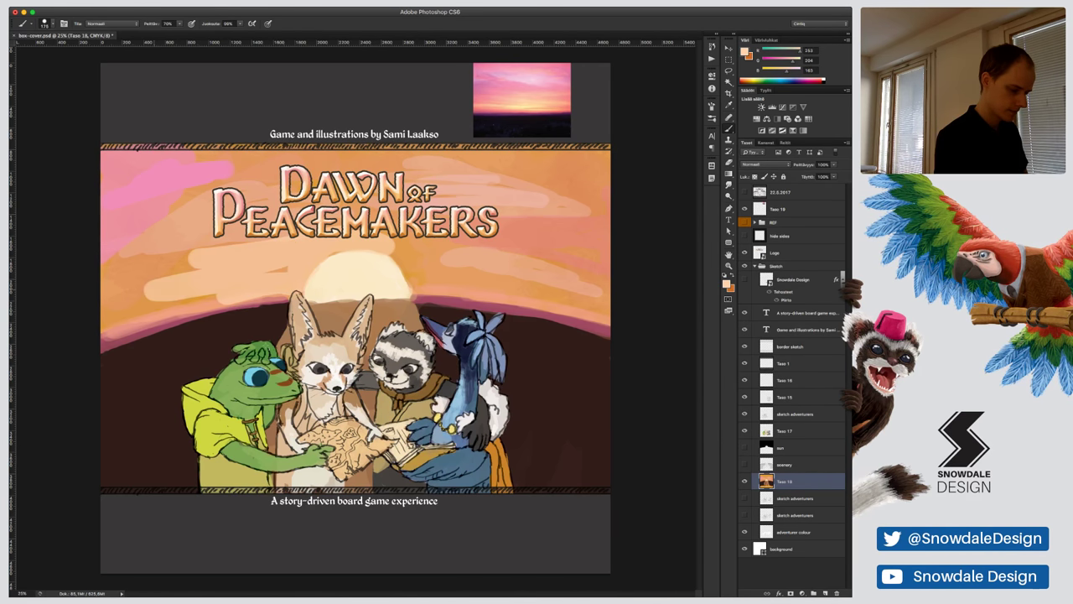
{"action": "left_click_drag", "start_coordinate": [396, 277], "coordinate": [506, 241]}
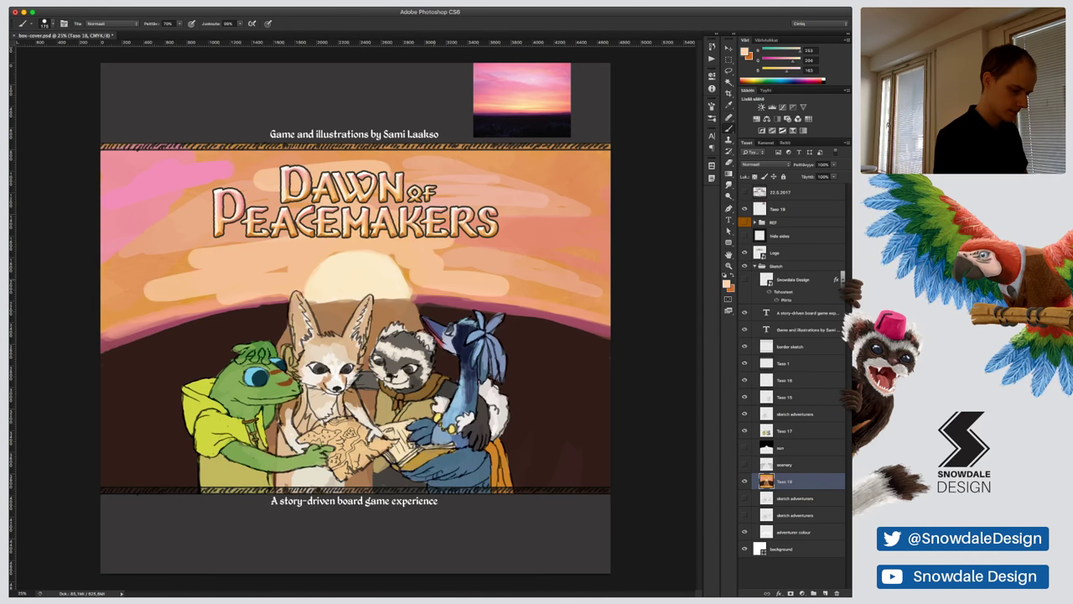
{"action": "left_click_drag", "start_coordinate": [404, 263], "coordinate": [431, 281]}
{"action": "left_click_drag", "start_coordinate": [285, 270], "coordinate": [267, 271]}
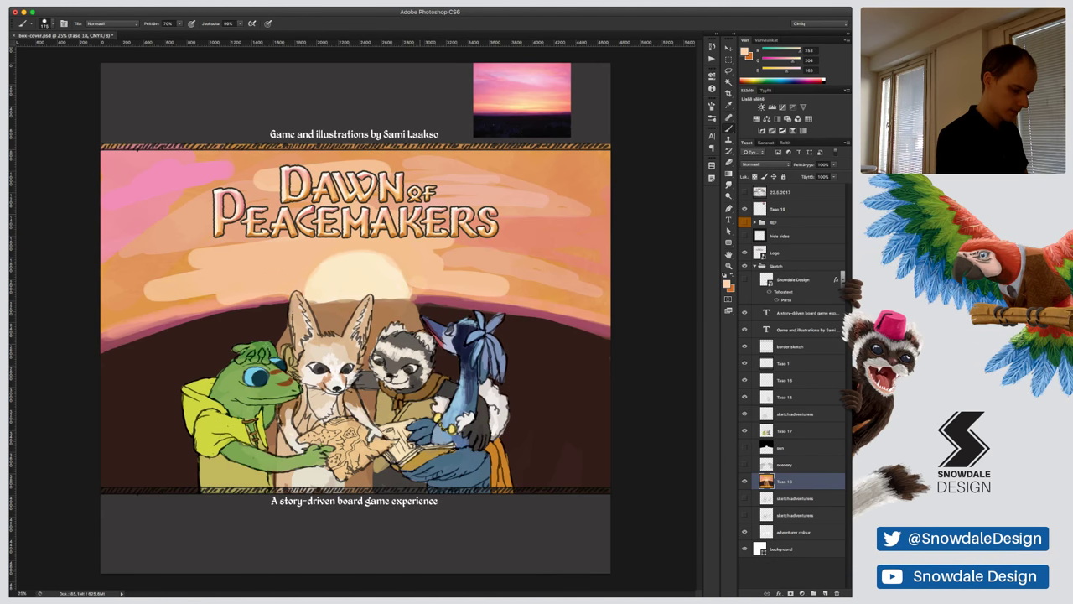
{"action": "mouse_move", "coordinate": [475, 255]}
{"action": "left_mouse_down"}
{"action": "mouse_move", "coordinate": [415, 287]}
{"action": "mouse_move", "coordinate": [295, 266]}
{"action": "mouse_move", "coordinate": [285, 278]}
{"action": "left_mouse_up"}
With a smaller brush, redefine the sun's edge in its own cream and retouch the sky beside it in sampled peach
{"action": "left_click", "coordinate": [356, 272], "text": "alt"}
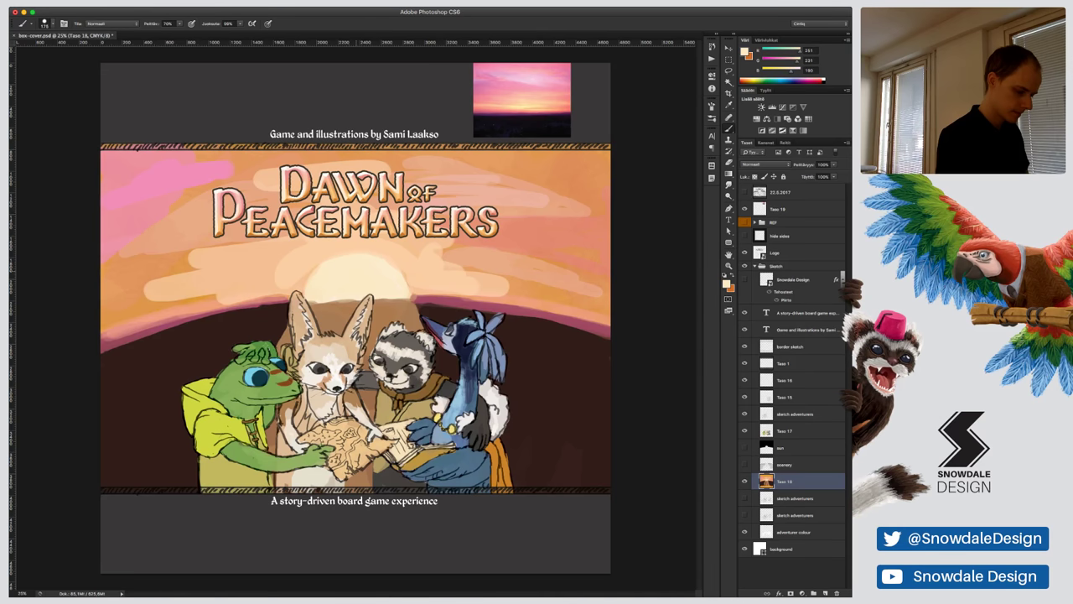
{"action": "key", "text": "["}
{"action": "key", "text": "["}
{"action": "key", "text": "["}
{"action": "key", "text": "["}
{"action": "key", "text": "["}
{"action": "key", "text": "["}
{"action": "key", "text": "["}
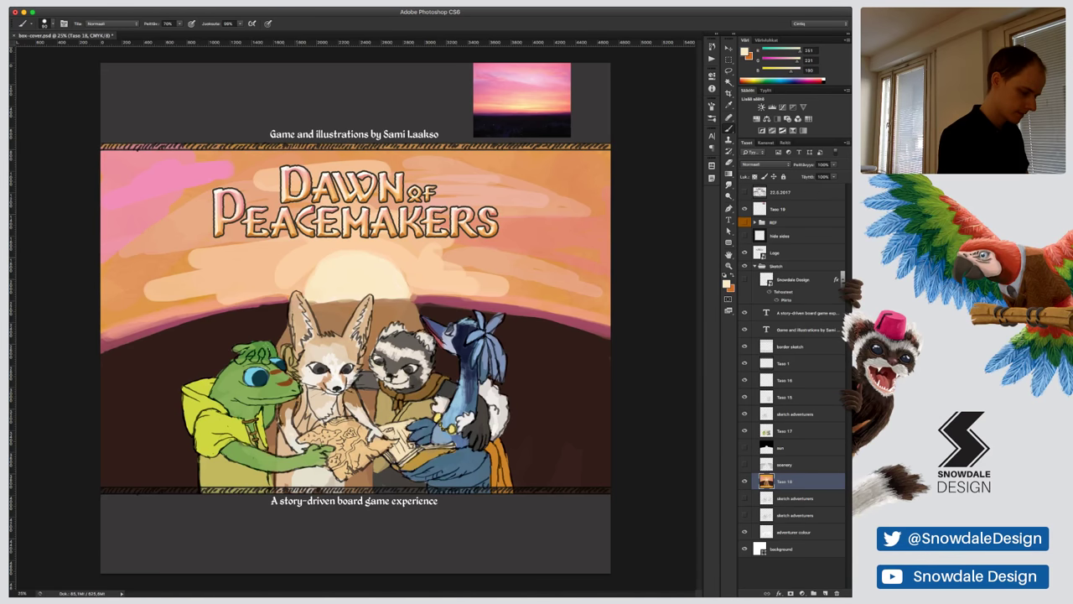
{"action": "left_click", "coordinate": [295, 270], "text": "alt"}
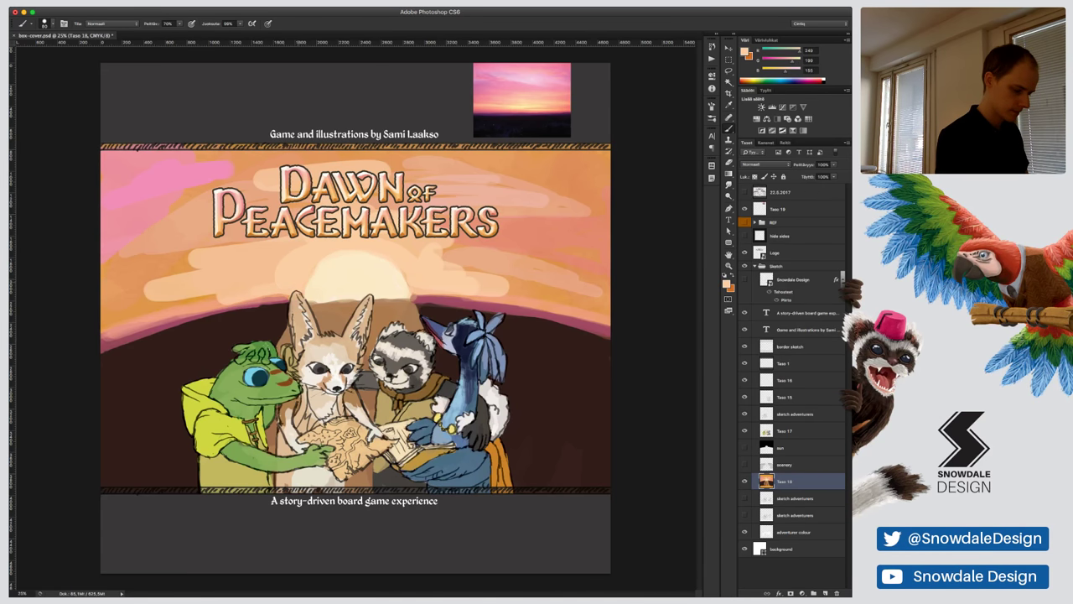
{"action": "left_click_drag", "start_coordinate": [278, 261], "coordinate": [257, 280]}
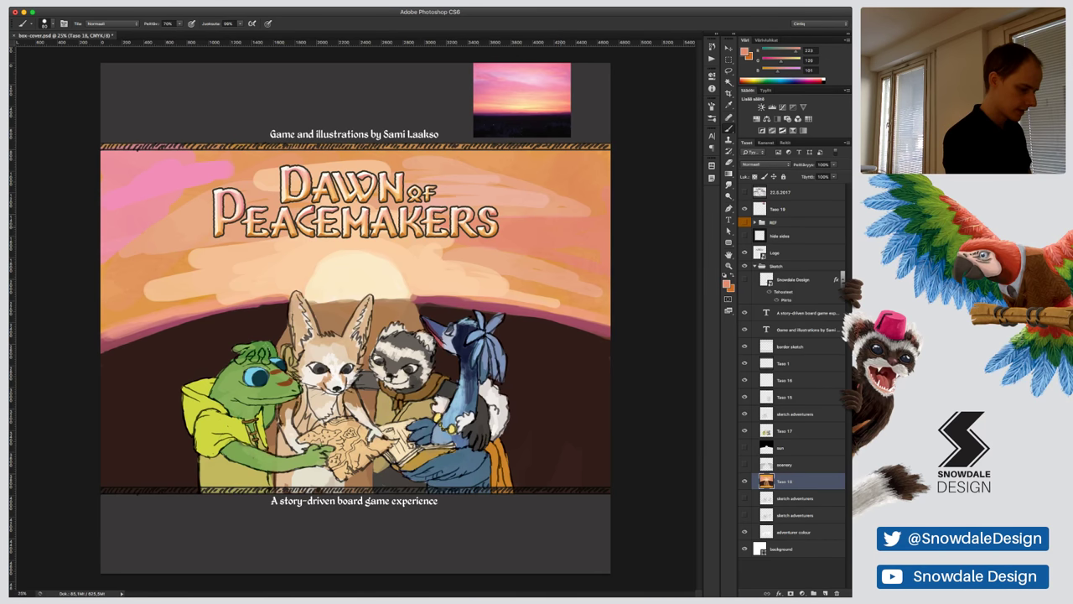
Enlarge the brush and paint salmon over the bright pink clouds and the orange sky down the artwork's left side
{"action": "key", "text": "bracketright"}
{"action": "key", "text": "bracketright"}
{"action": "key", "text": "bracketright"}
{"action": "key", "text": "bracketright"}
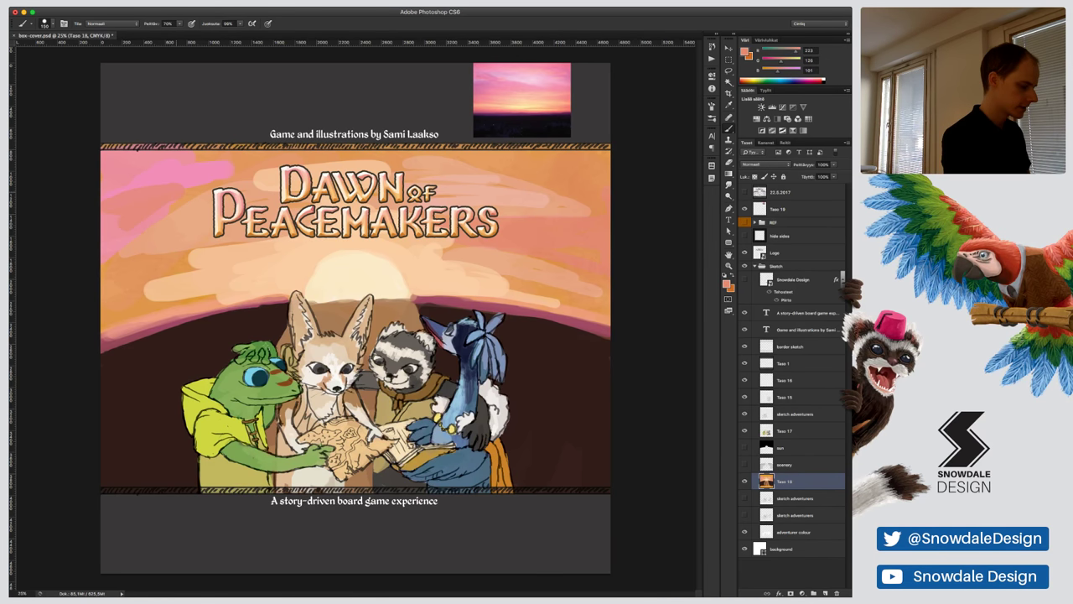
{"action": "left_click_drag", "start_coordinate": [221, 161], "coordinate": [158, 176]}
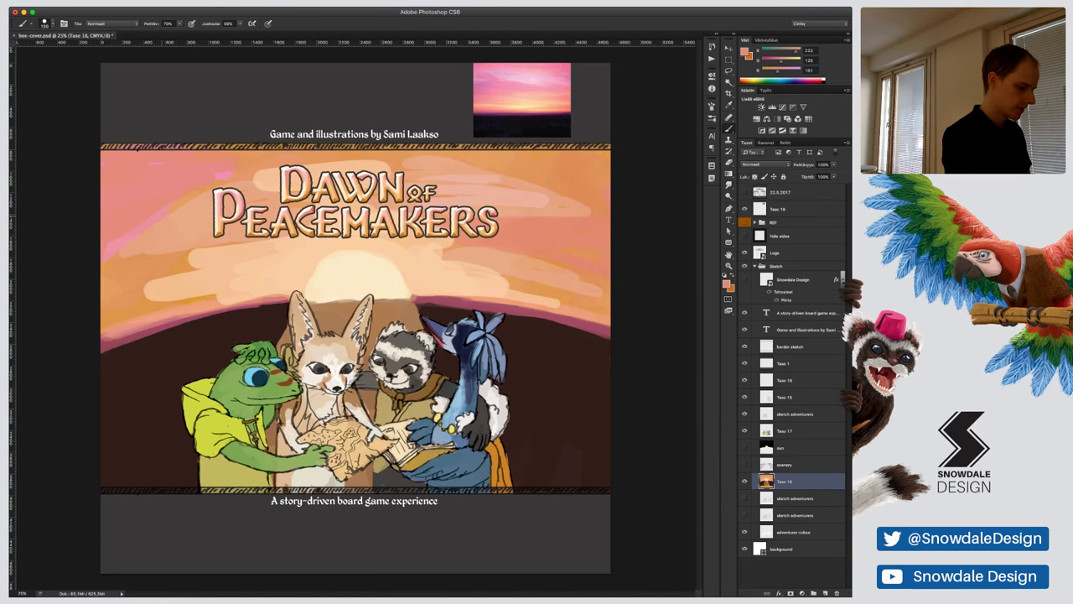
{"action": "left_click_drag", "start_coordinate": [160, 222], "coordinate": [116, 248]}
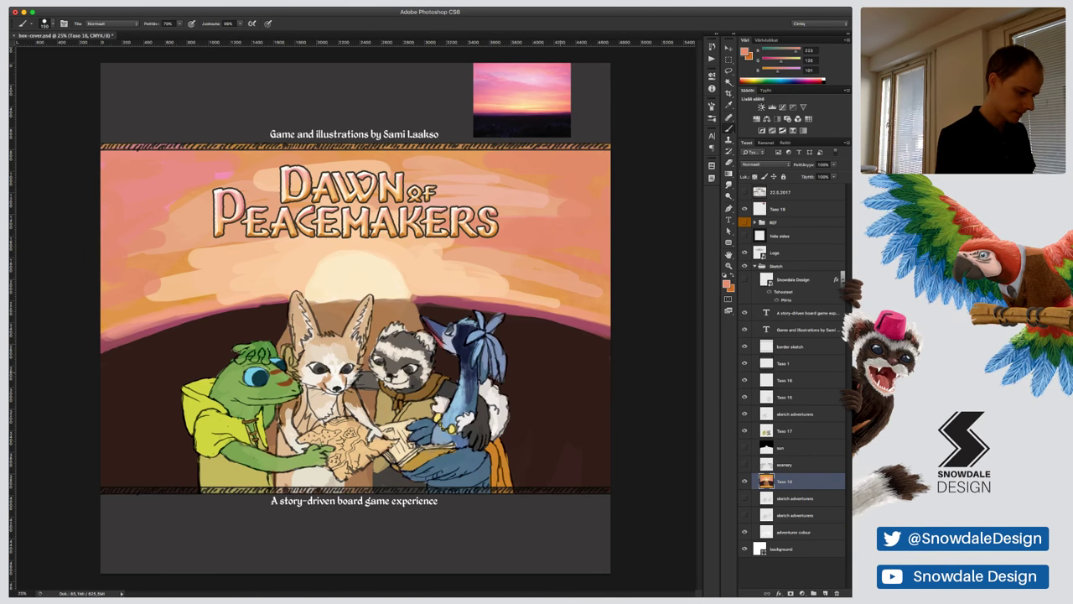
Refine the sun's rim with sampled peach and cream, then sample the brown of the ground directly beneath it
{"action": "key", "text": "e"}
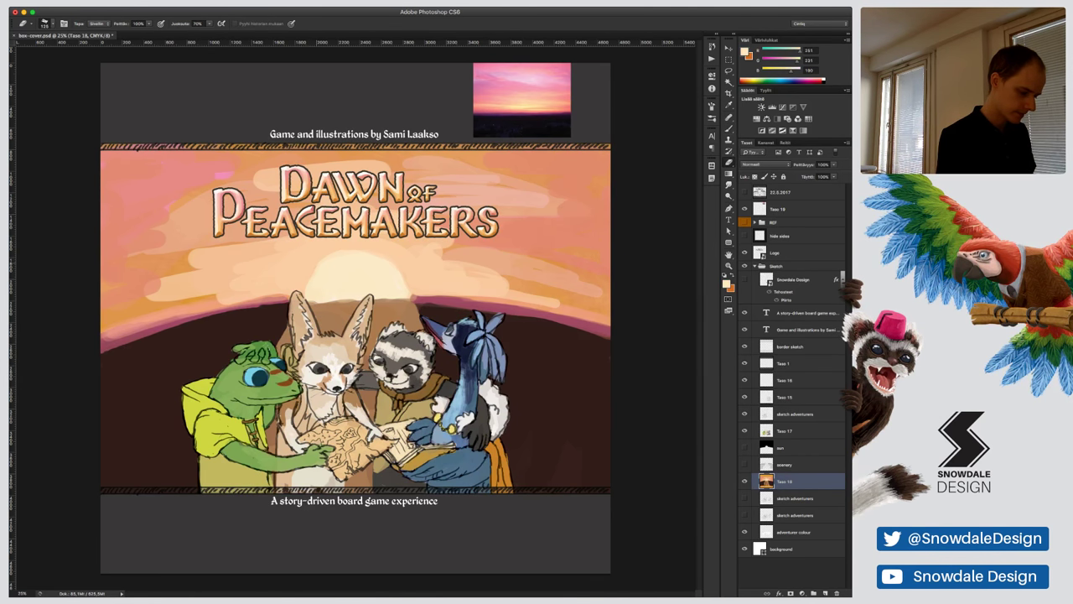
{"action": "key", "text": "b"}
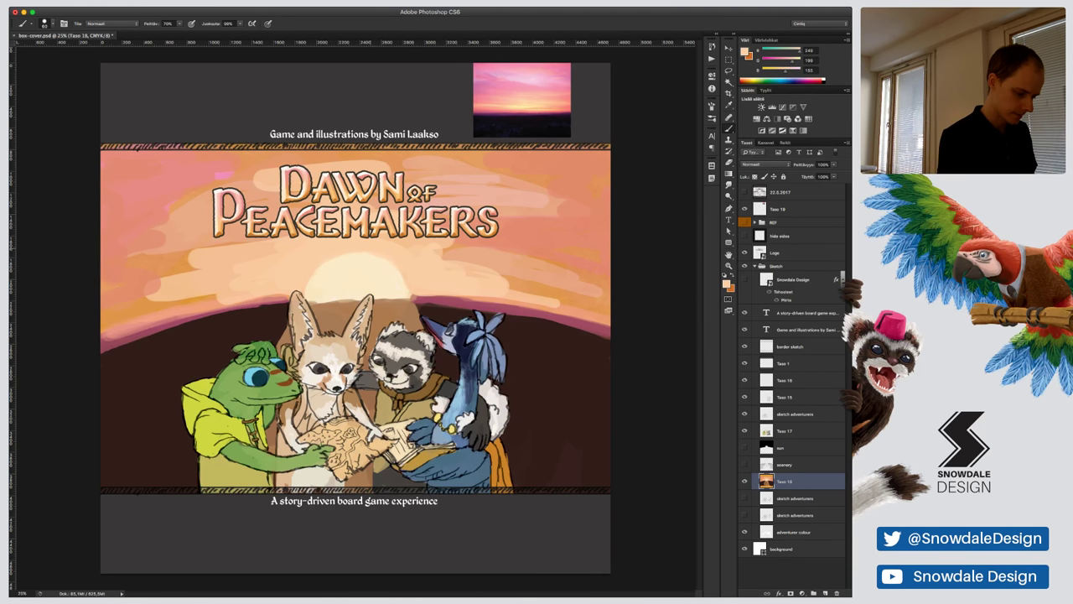
{"action": "left_click", "coordinate": [347, 273], "text": "alt"}
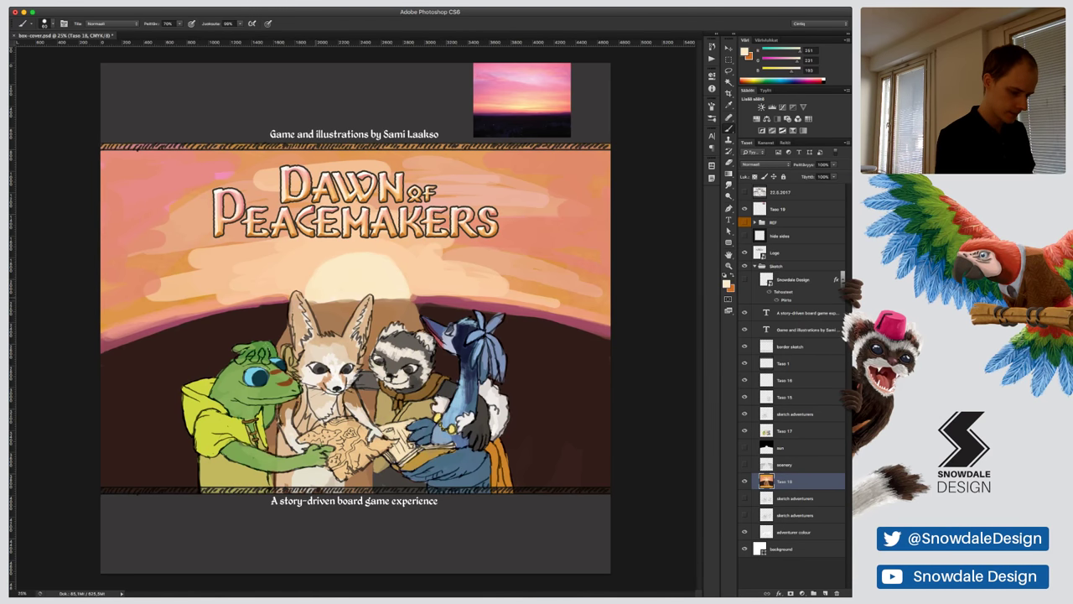
{"action": "left_click", "coordinate": [389, 313], "text": "alt"}
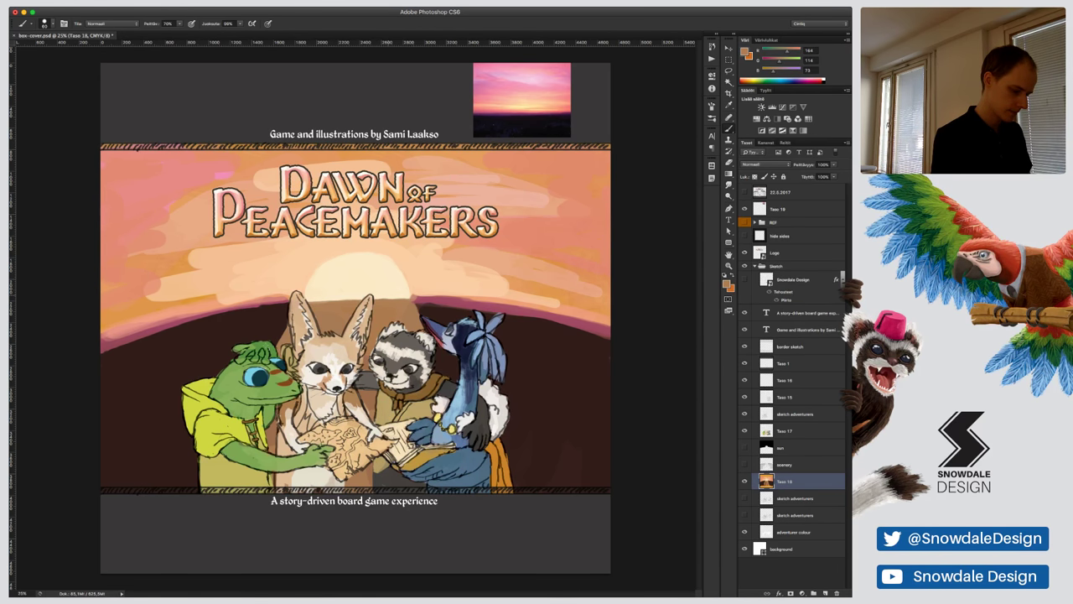
Glaze the sun's cream at 15% opacity over the brown ground beneath the sun, then switch to the Smudge tool for blending
{"action": "key", "text": "x"}
{"action": "key", "text": "1"}
{"action": "key", "text": "5"}
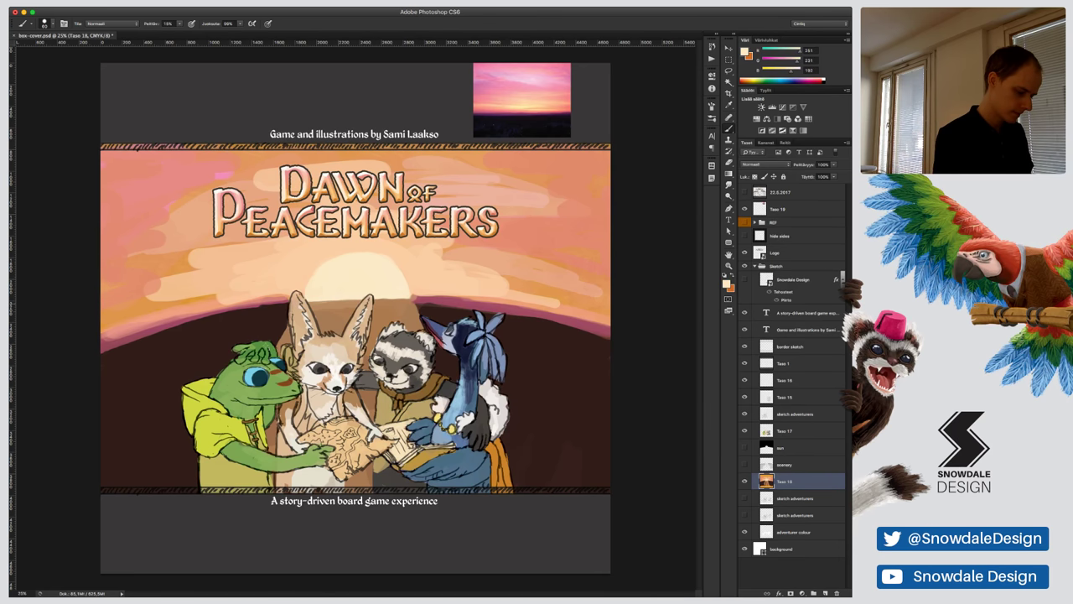
{"action": "left_click_drag", "start_coordinate": [318, 320], "coordinate": [404, 313]}
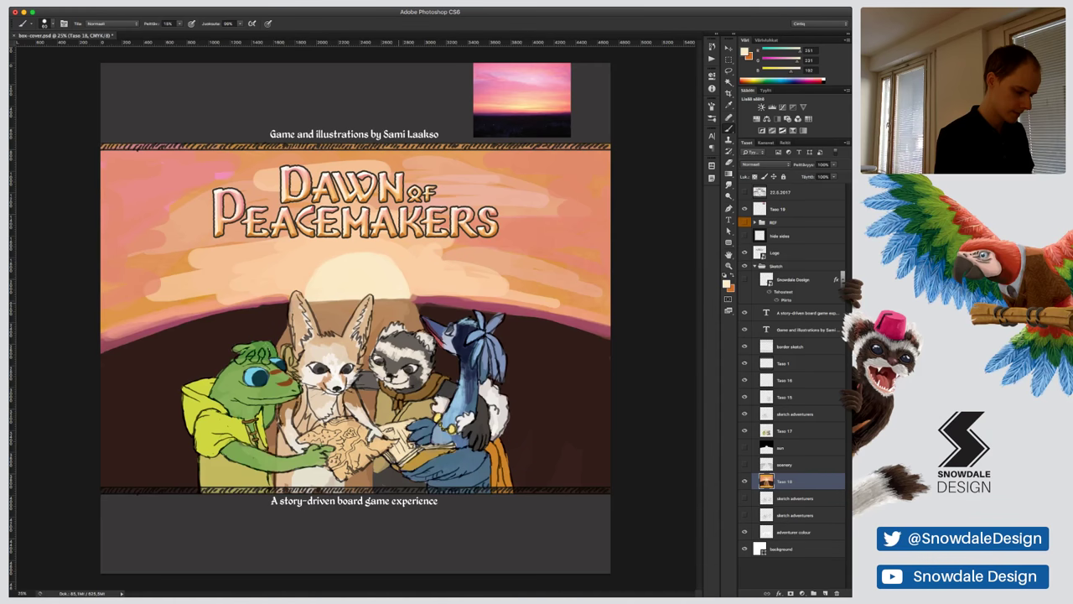
{"action": "left_click_drag", "start_coordinate": [312, 309], "coordinate": [406, 311]}
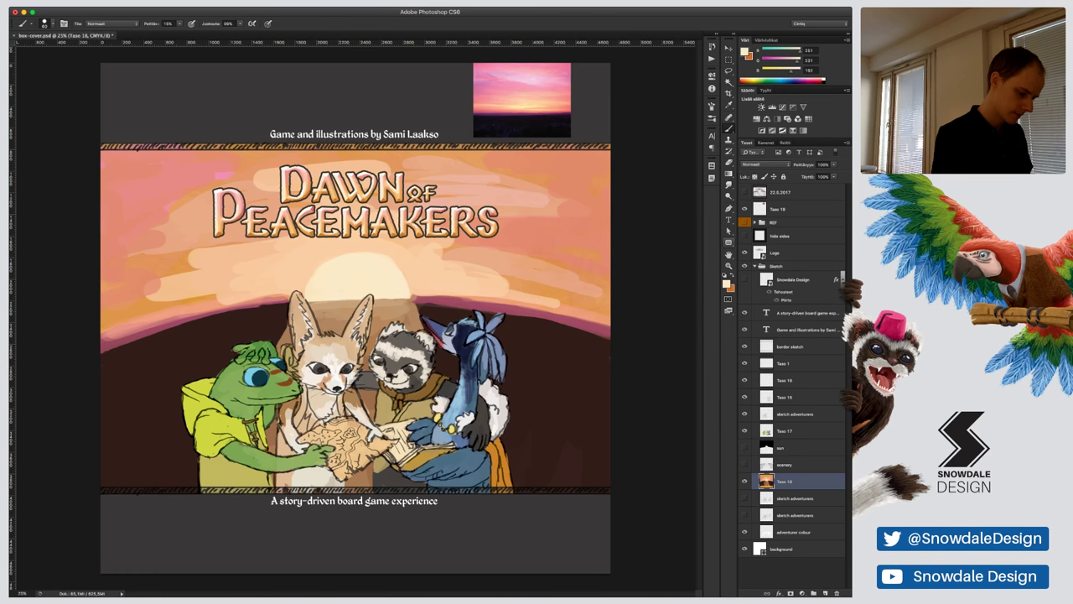
{"action": "key", "text": "r"}
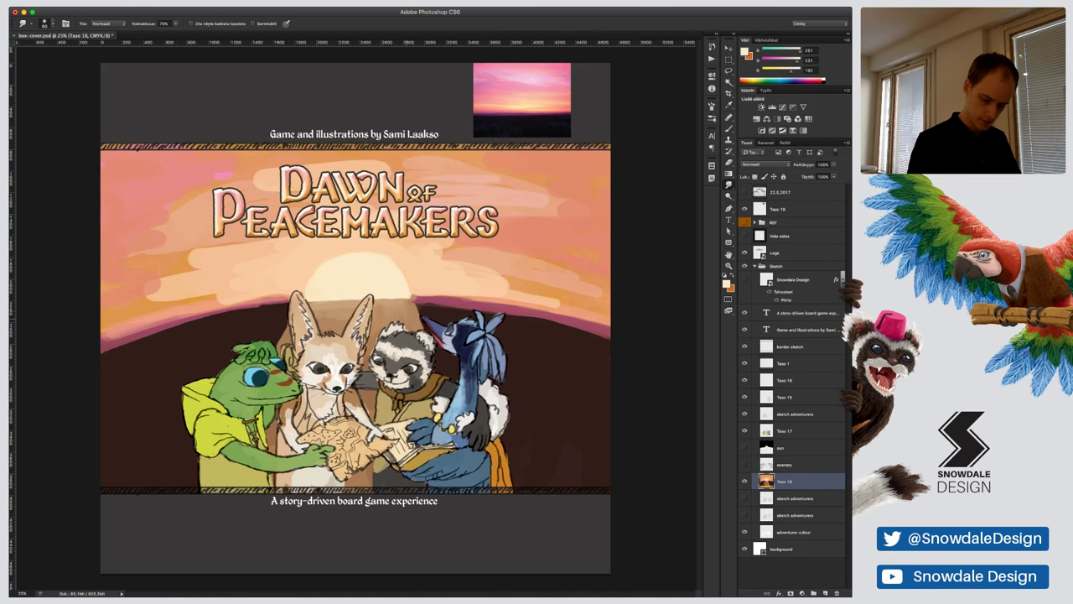
Return to the Brush, sample the reddish pink from the left sky, set the opacity to 30% and enlarge the brush
{"action": "key", "text": "b"}
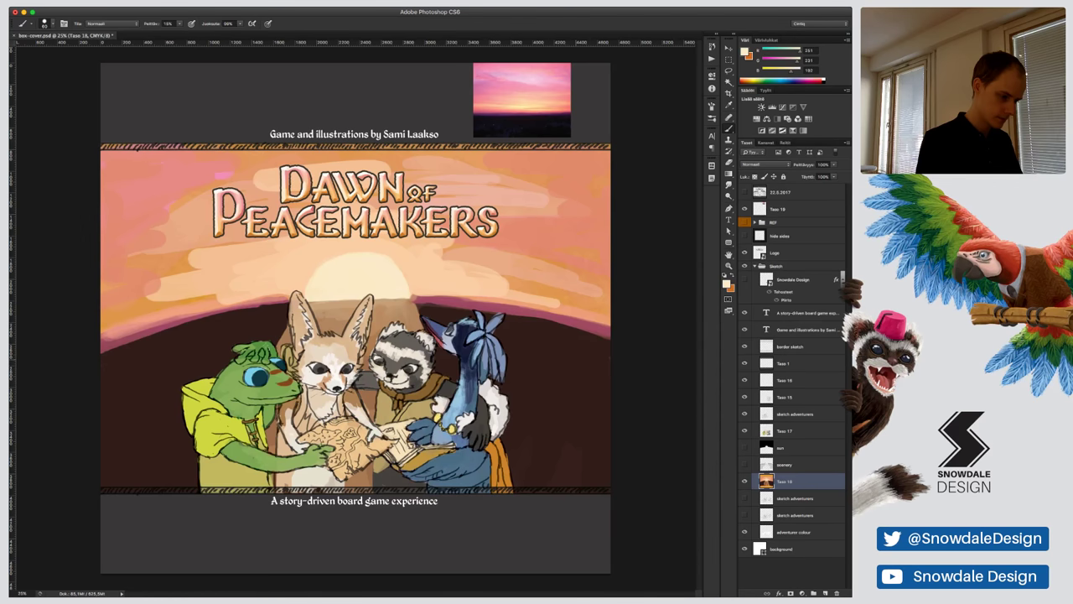
{"action": "left_click", "coordinate": [122, 213], "text": "alt"}
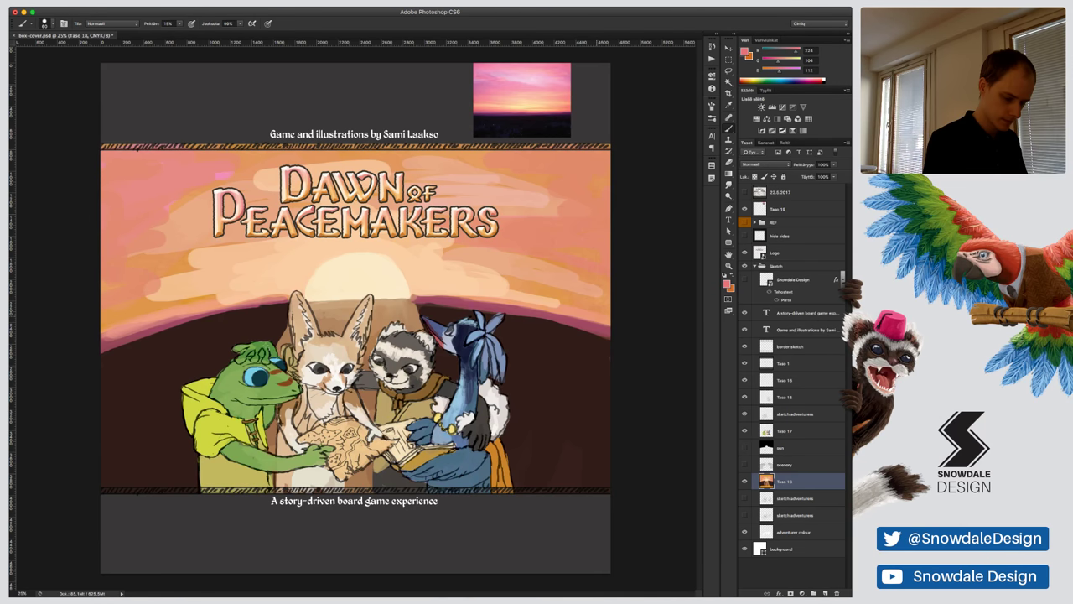
{"action": "key", "text": "3"}
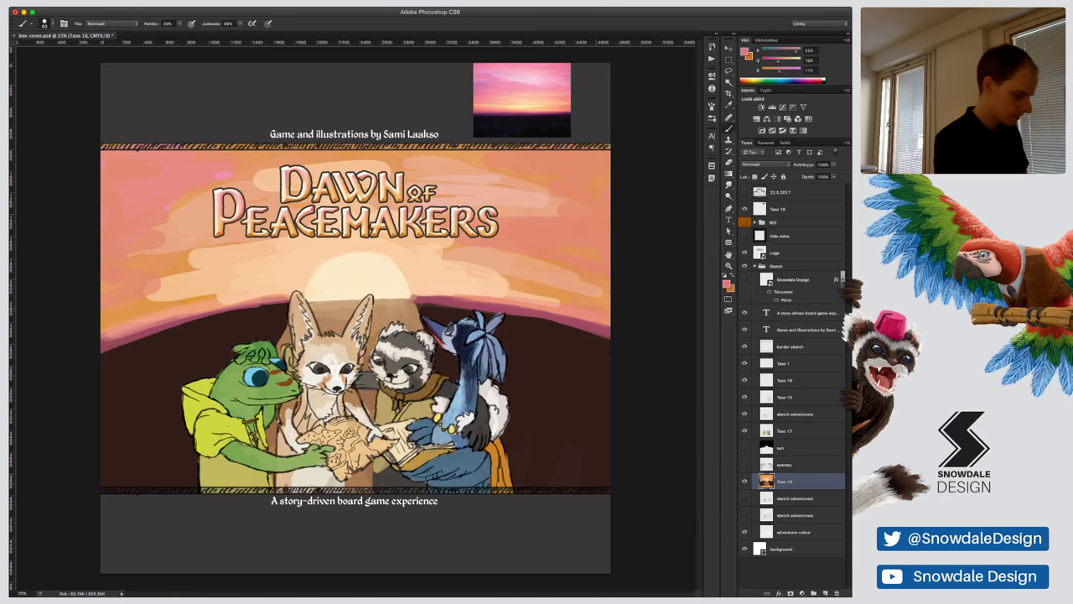
{"action": "key", "text": "bracketright"}
{"action": "key", "text": "bracketright"}
{"action": "key", "text": "bracketright"}
{"action": "key", "text": "bracketright"}
{"action": "key", "text": "bracketright"}
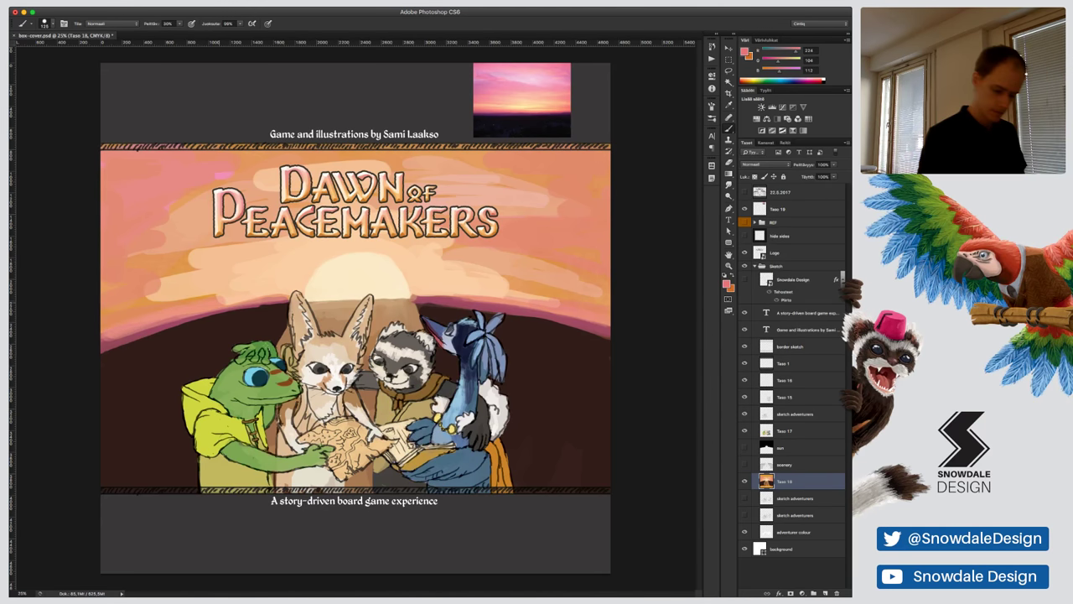